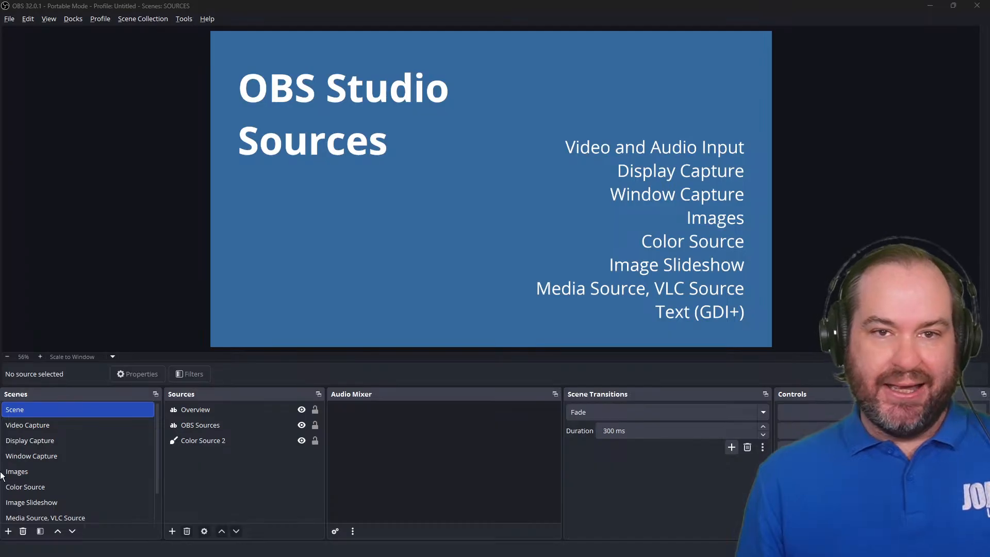
In the Video Capture scene, add a new Video Capture Device source named "Osmo Pocket 3".
left_click(57, 424)
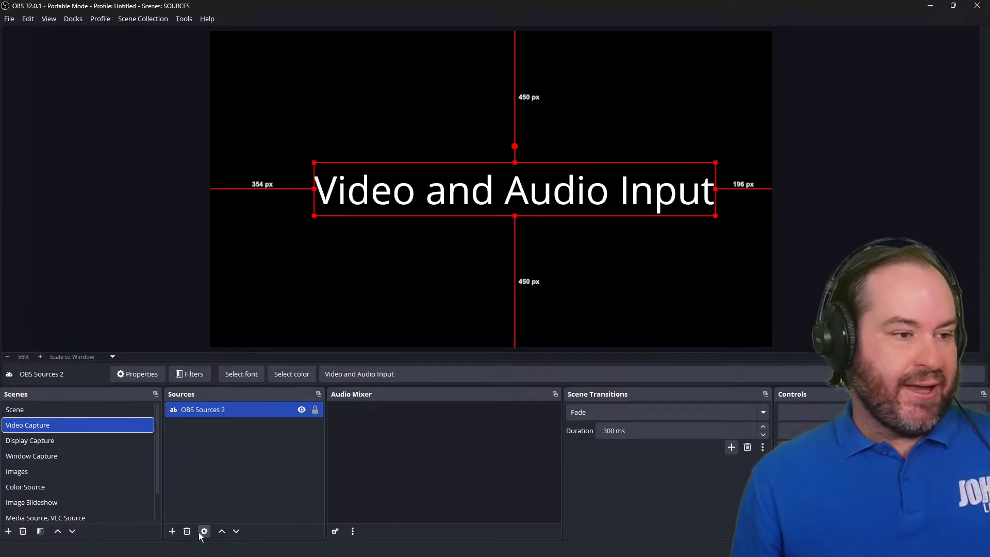
left_click(172, 531)
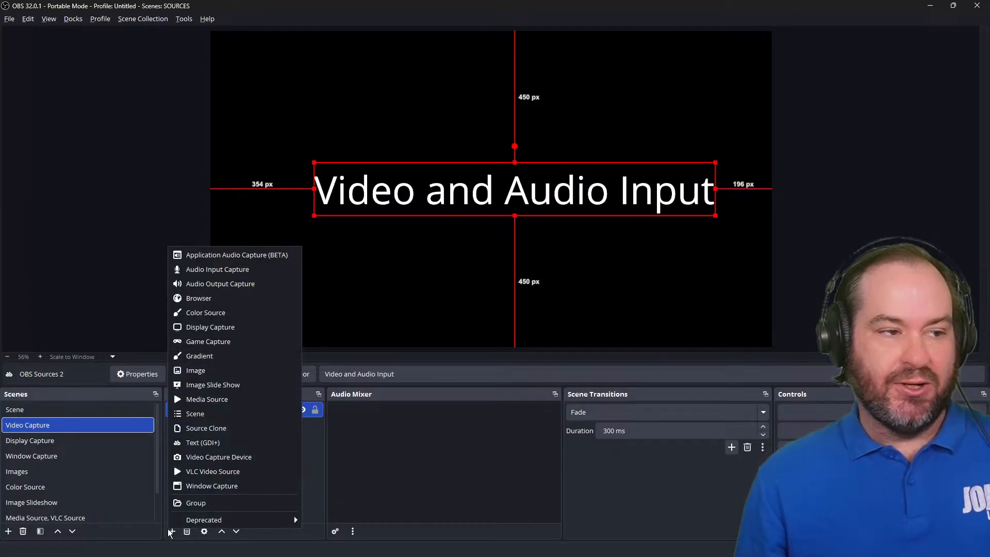
left_click(215, 459)
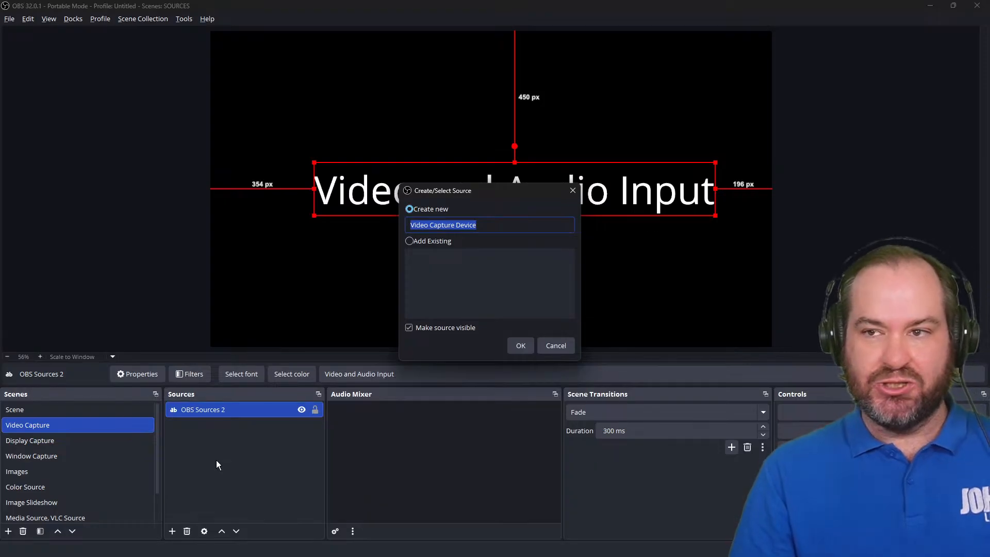
type("Osm")
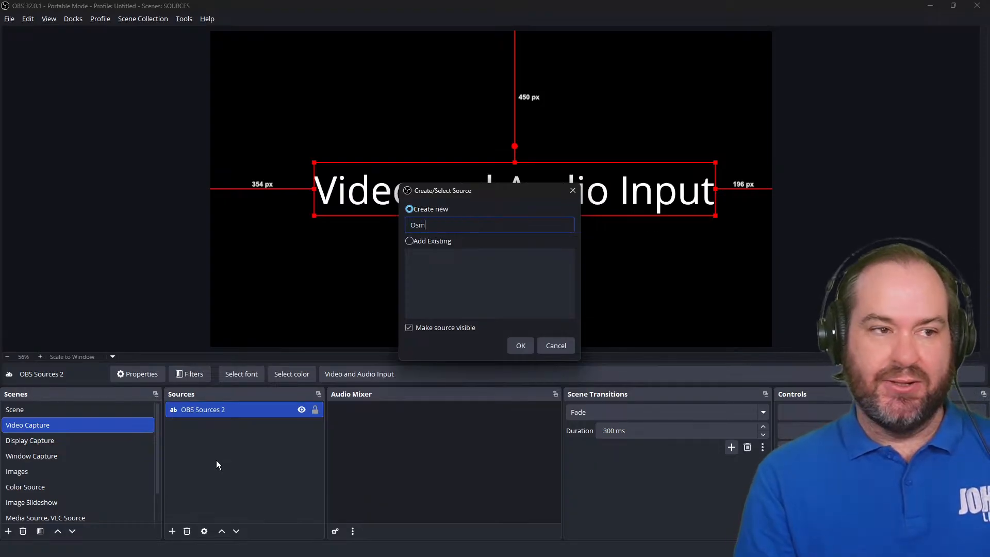
type("o Pocket 3")
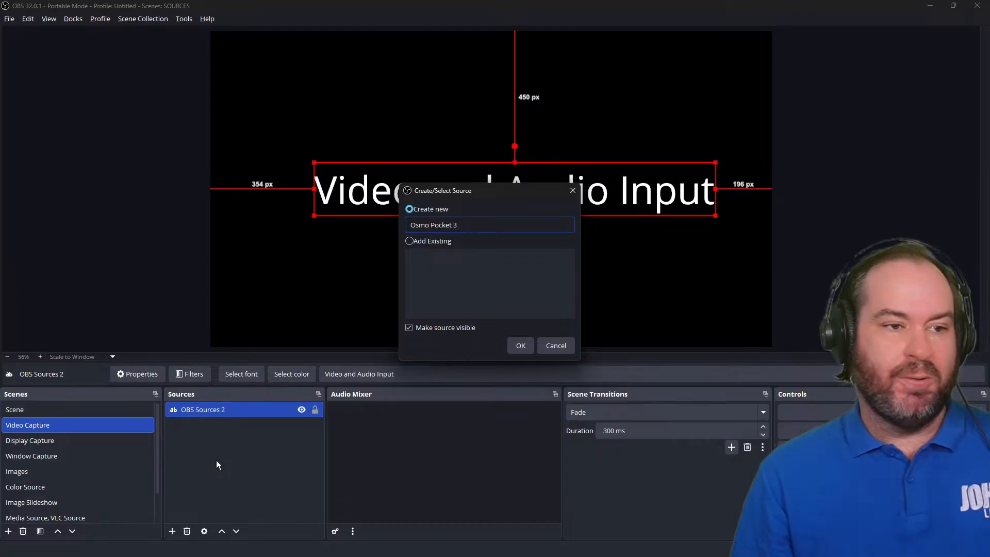
left_click(521, 344)
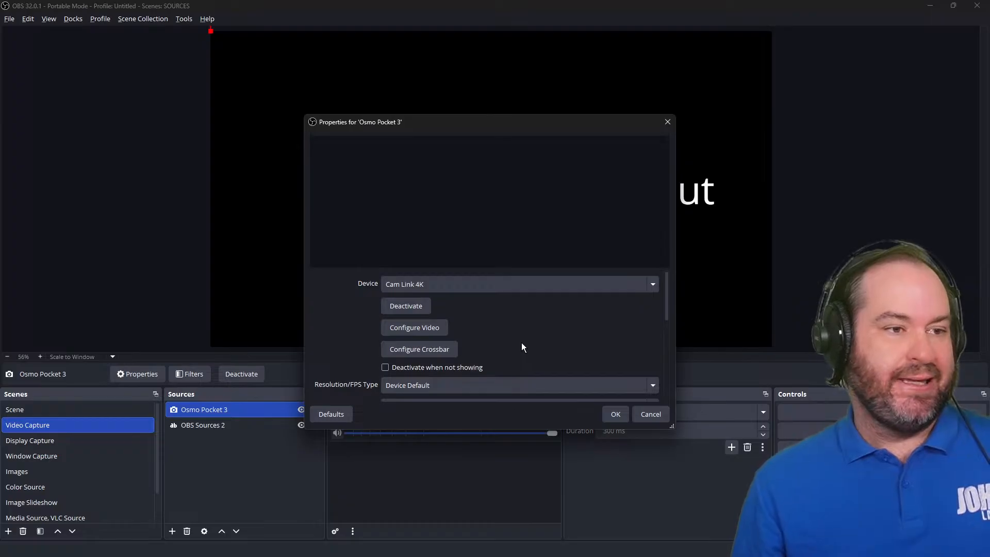
Choose OsmoPocket3 as the capture device for the source.
left_click(619, 284)
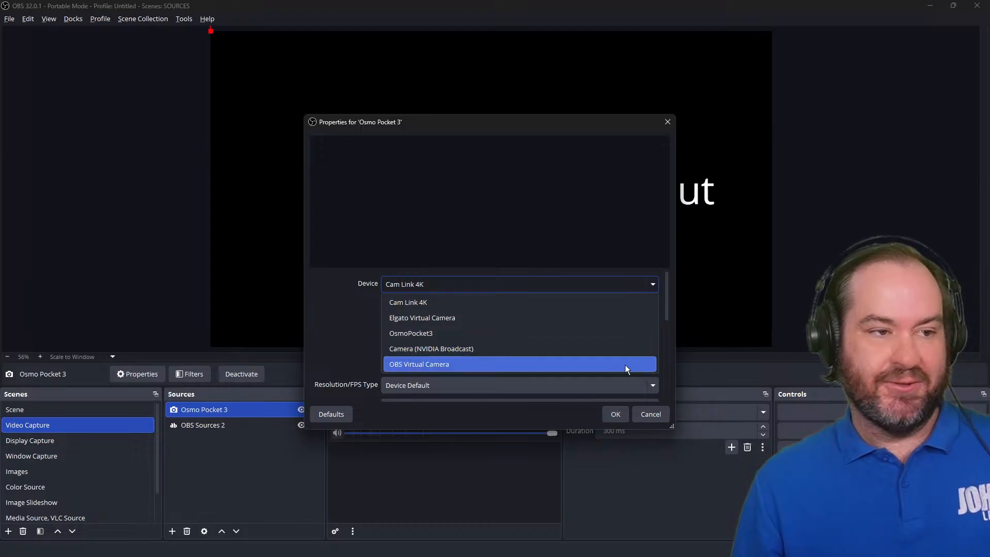
left_click(625, 341)
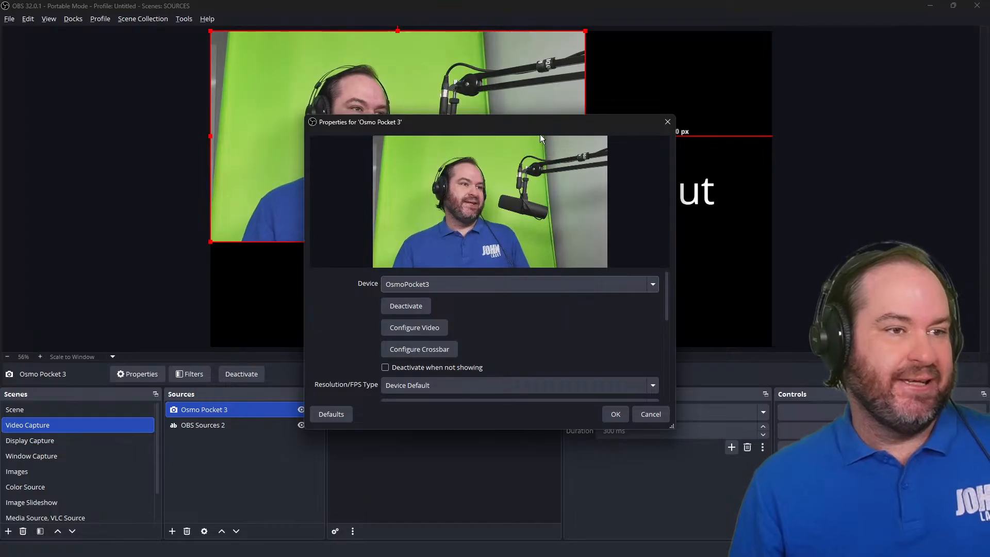
left_click_drag(540, 115, 767, 81)
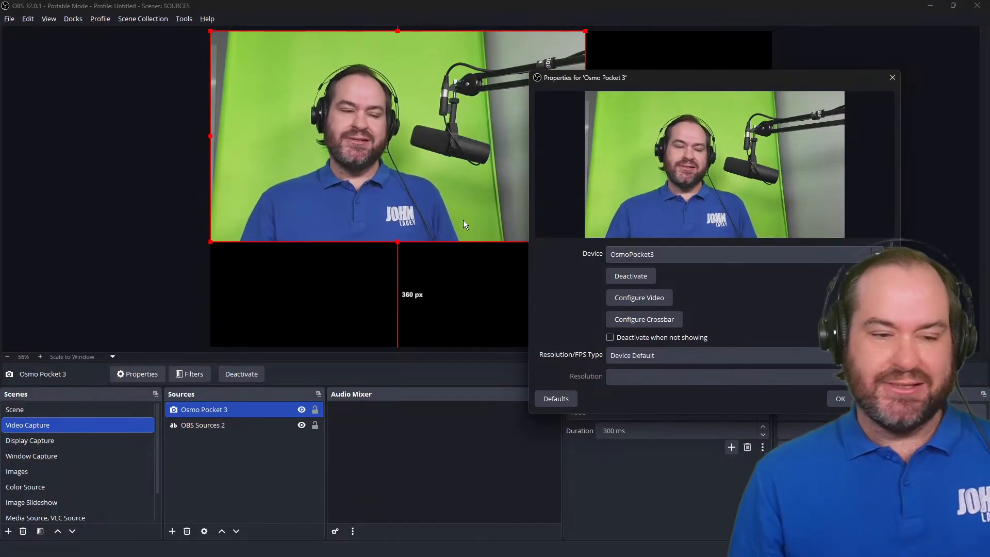
Set the Resolution/FPS Type to Custom and the resolution to 1920x1080.
scroll(774, 335, "down", 1)
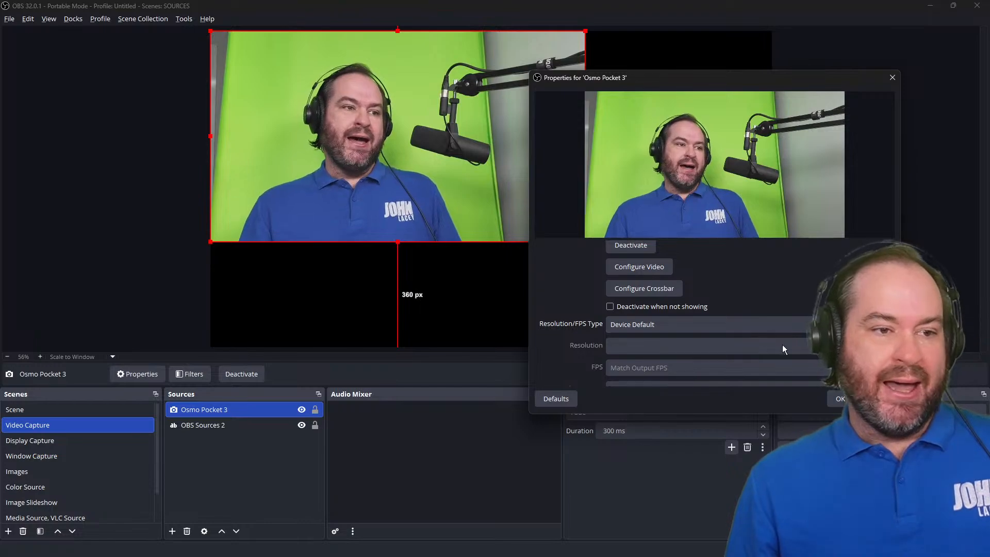
left_click(666, 330)
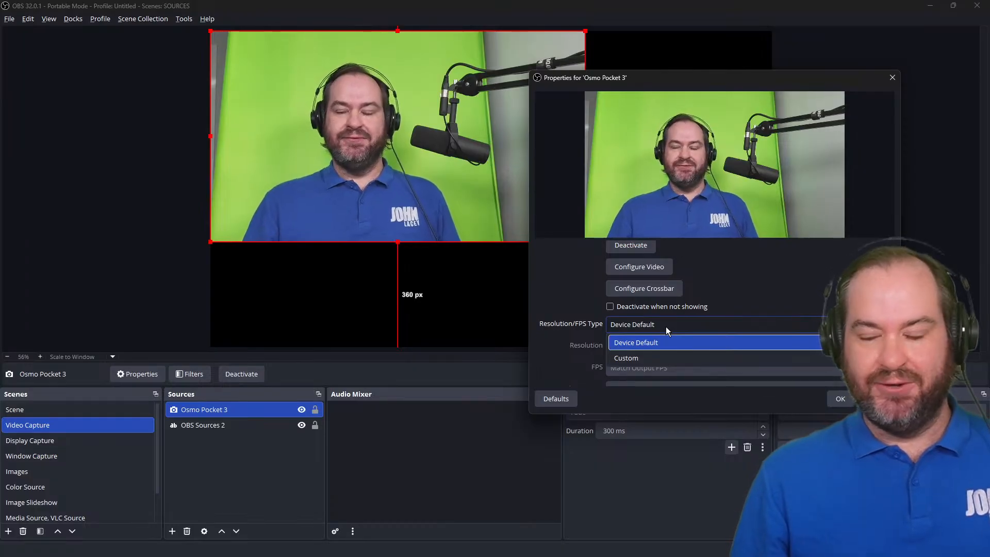
left_click(666, 326)
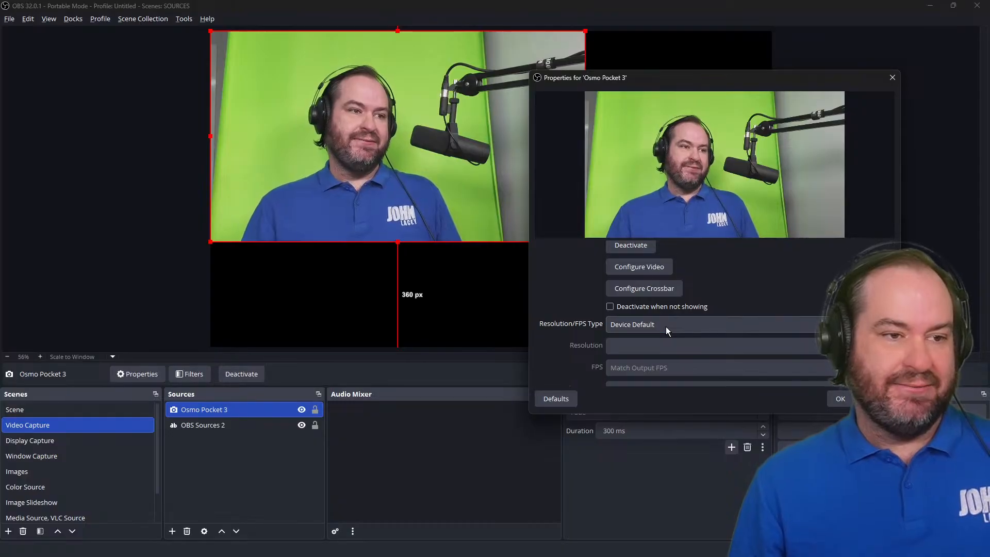
left_click(667, 326)
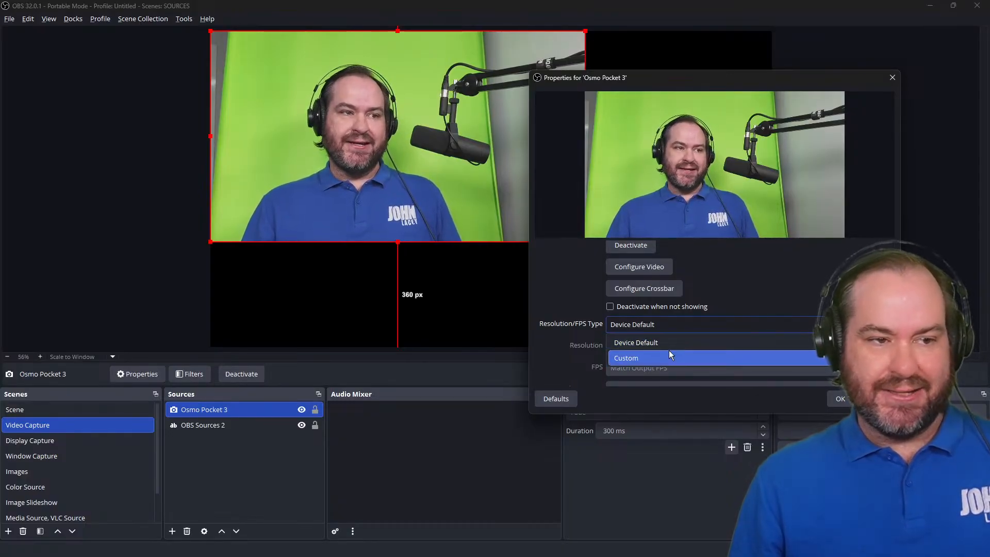
left_click(670, 351)
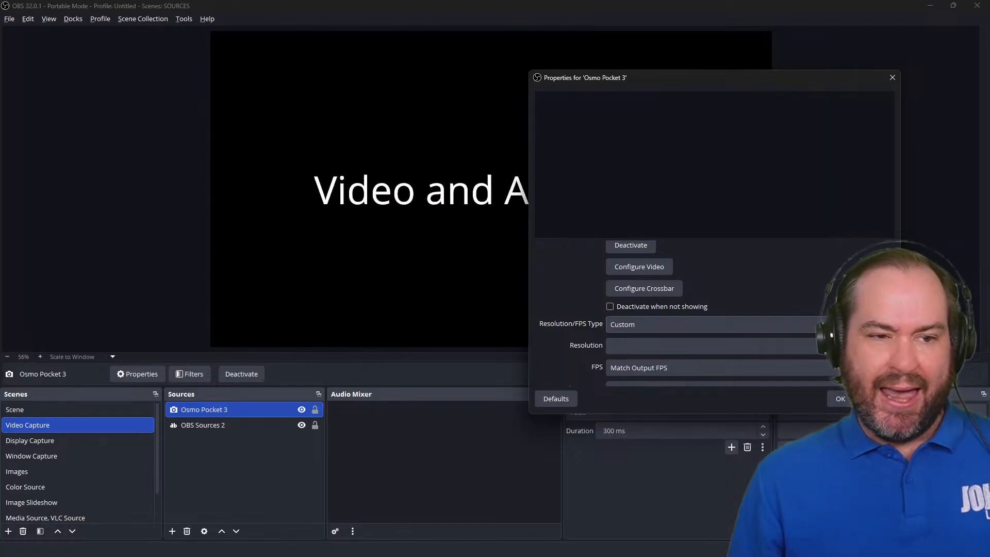
left_click(879, 346)
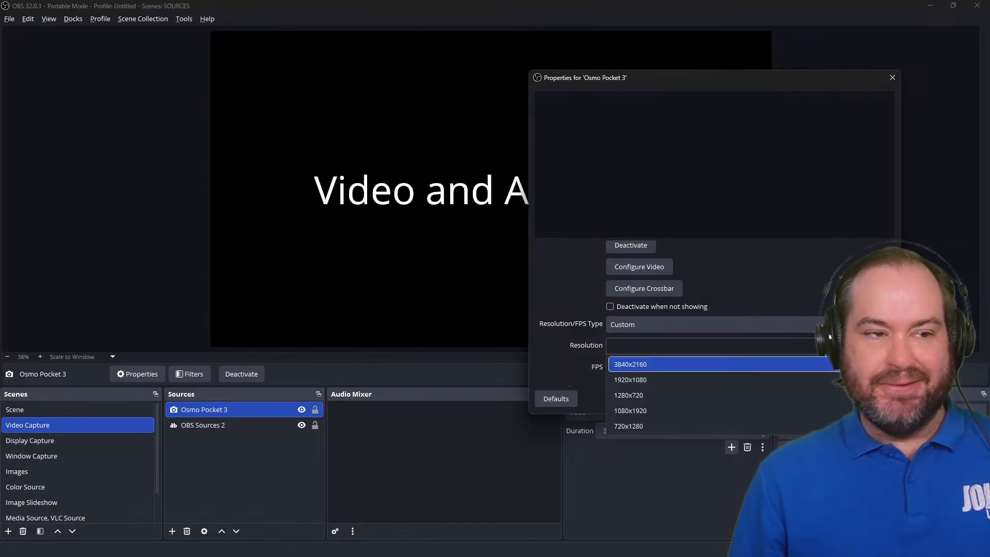
left_click(879, 346)
left_click(878, 346)
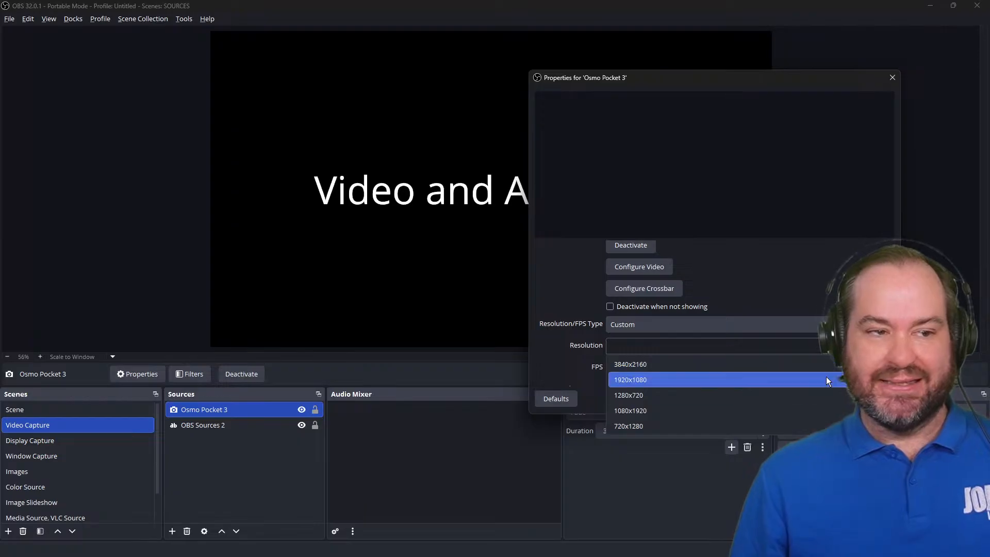
left_click(800, 384)
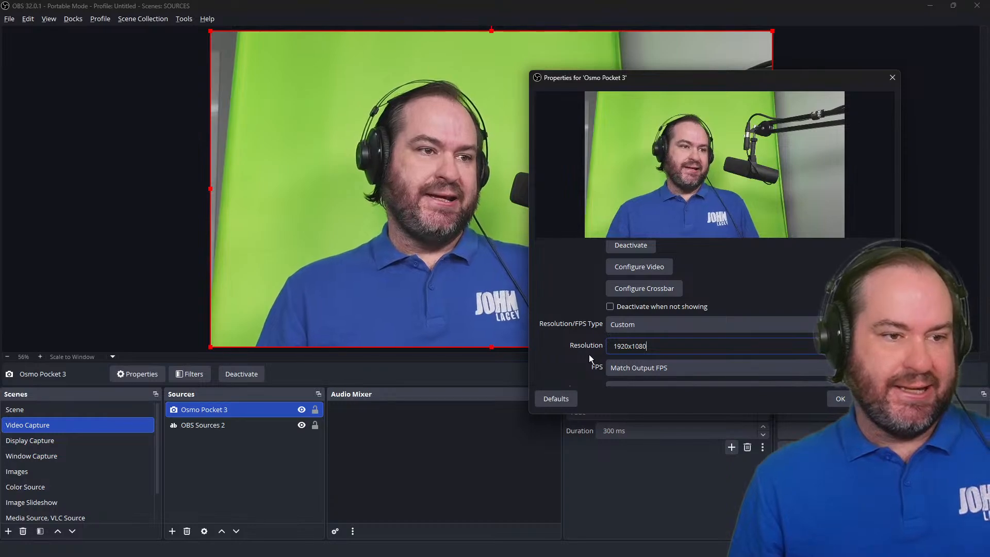
Turn on the custom audio device option, keeping Capture audio only as the audio output mode.
scroll(564, 362, "down", 3)
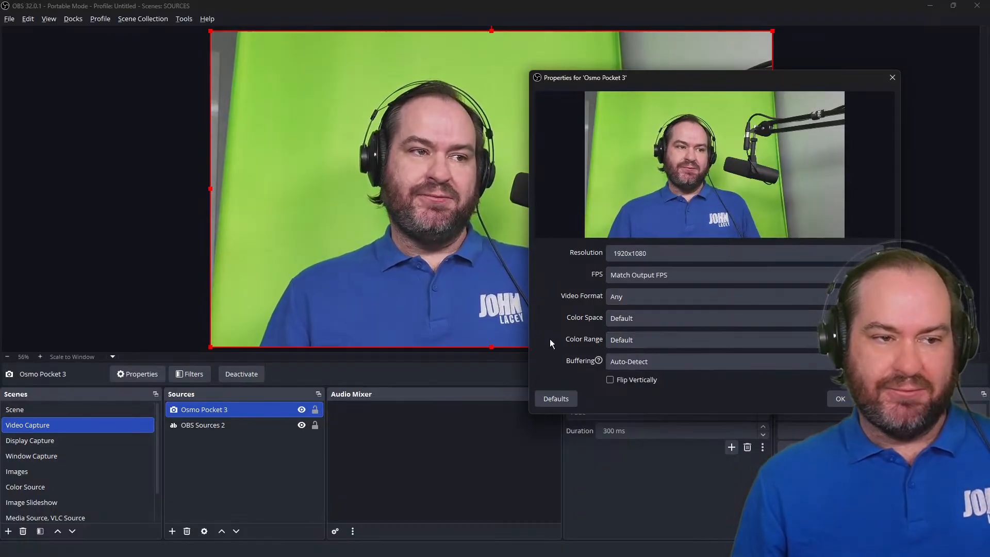
scroll(567, 345, "down", 2)
left_click(653, 320)
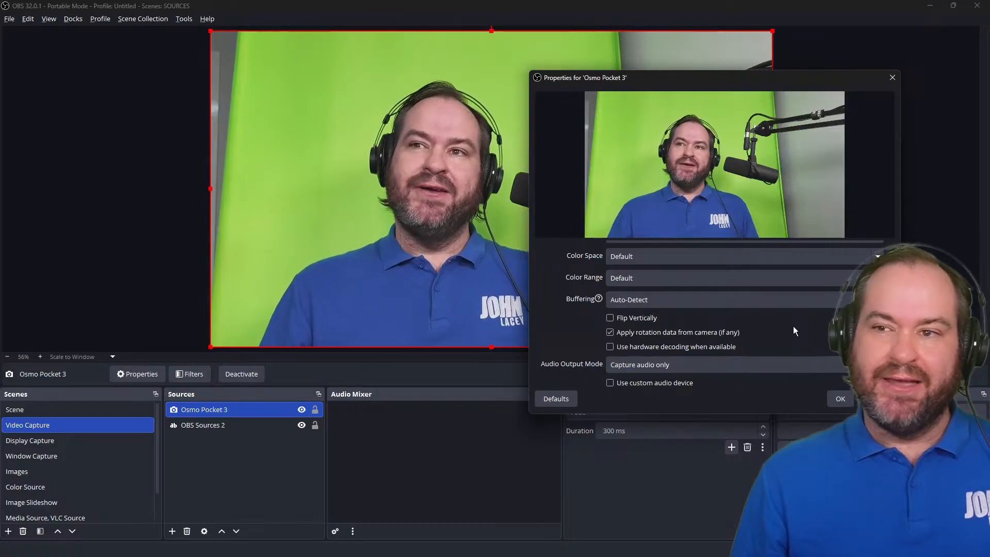
scroll(793, 328, "down", 1)
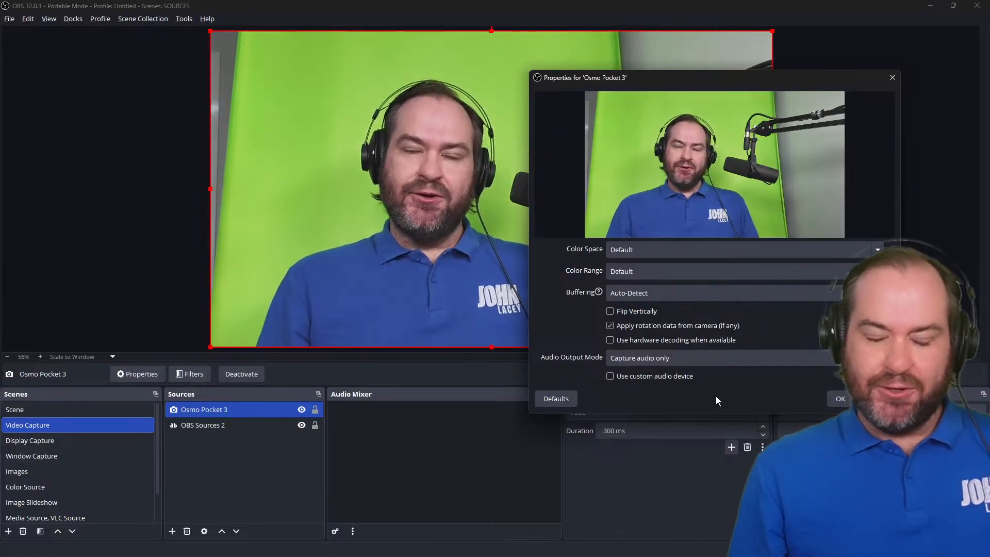
left_click_drag(732, 78, 461, 50)
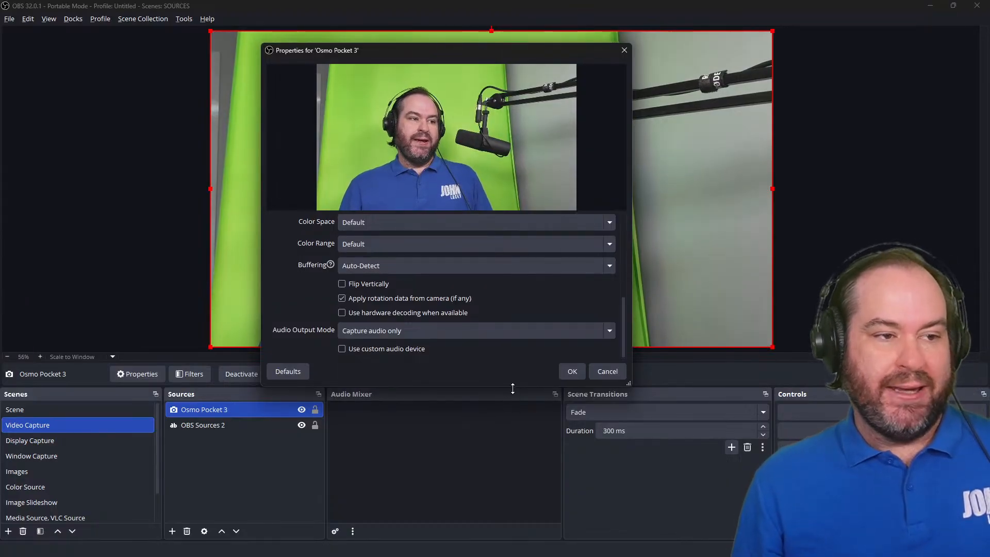
left_click_drag(512, 387, 522, 441)
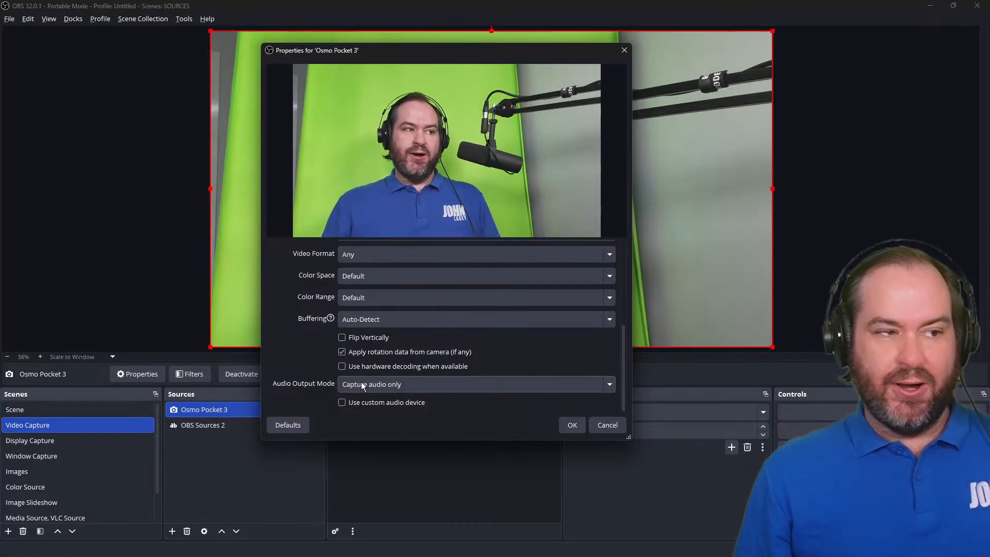
left_click(400, 384)
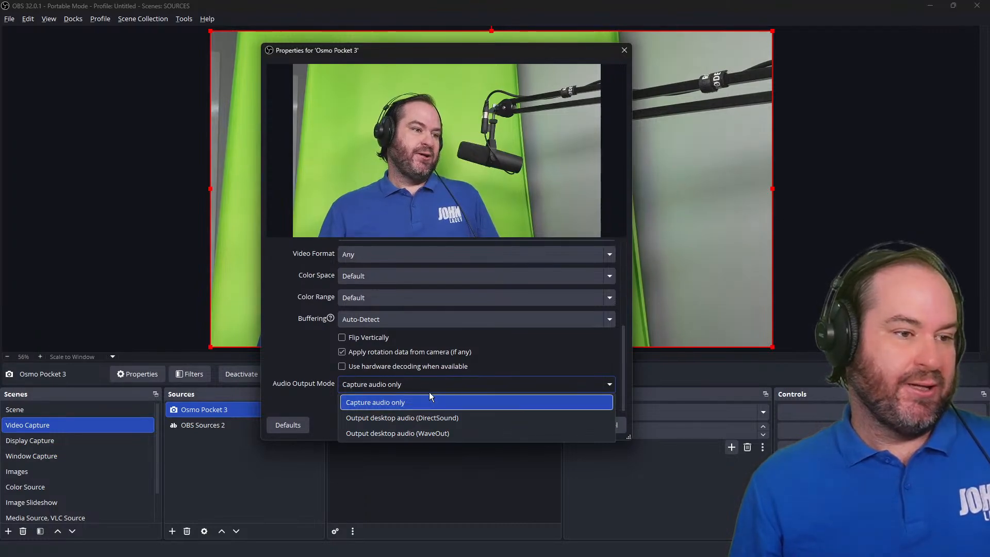
left_click(430, 399)
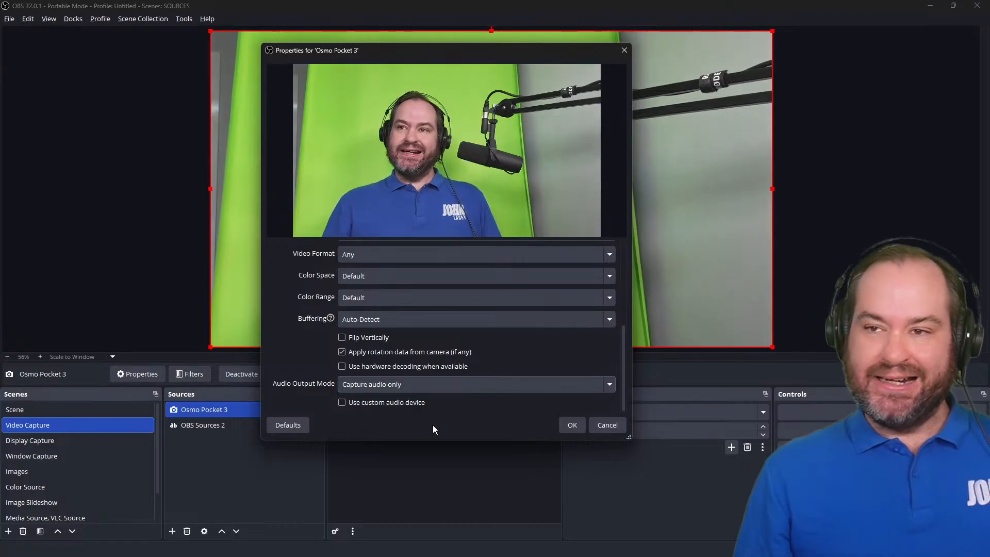
left_click(412, 406)
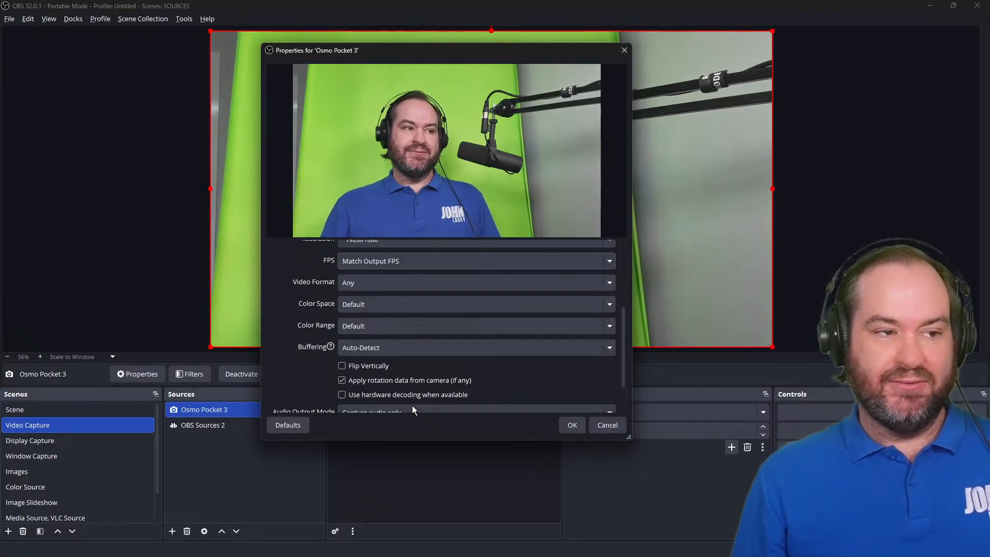
Set the audio device to Microphone (RODECaster Pro Stereo) and confirm the source properties.
scroll(305, 387, "down", 2)
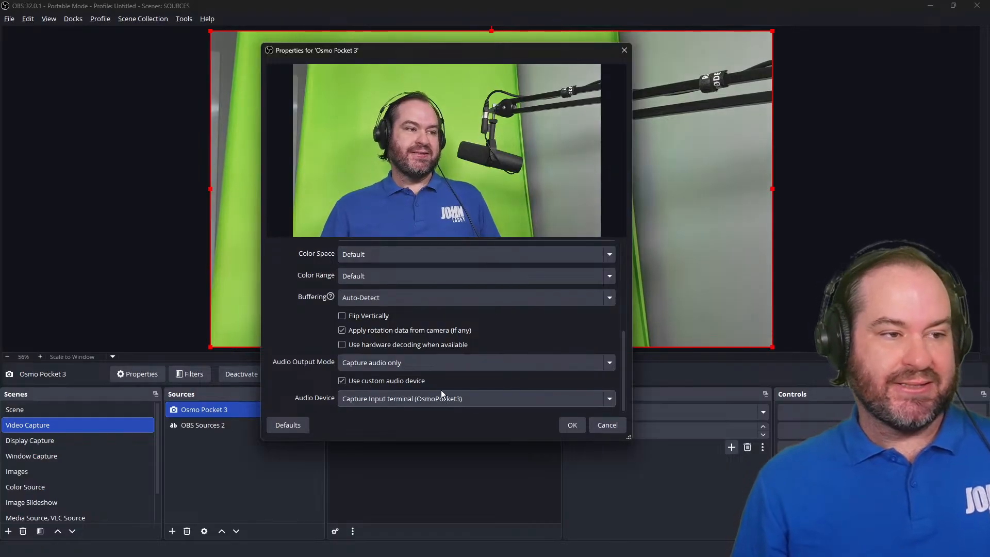
left_click(456, 402)
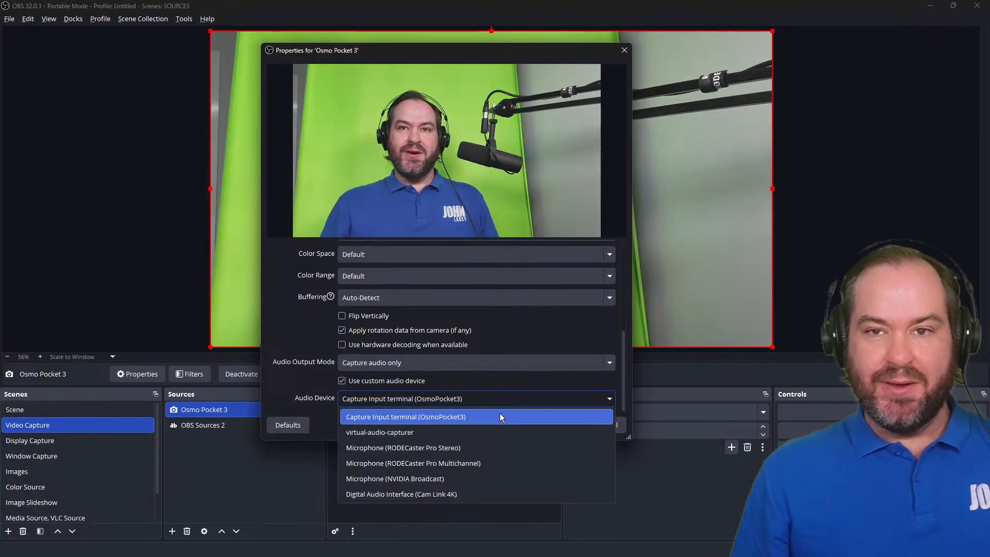
left_click(500, 417)
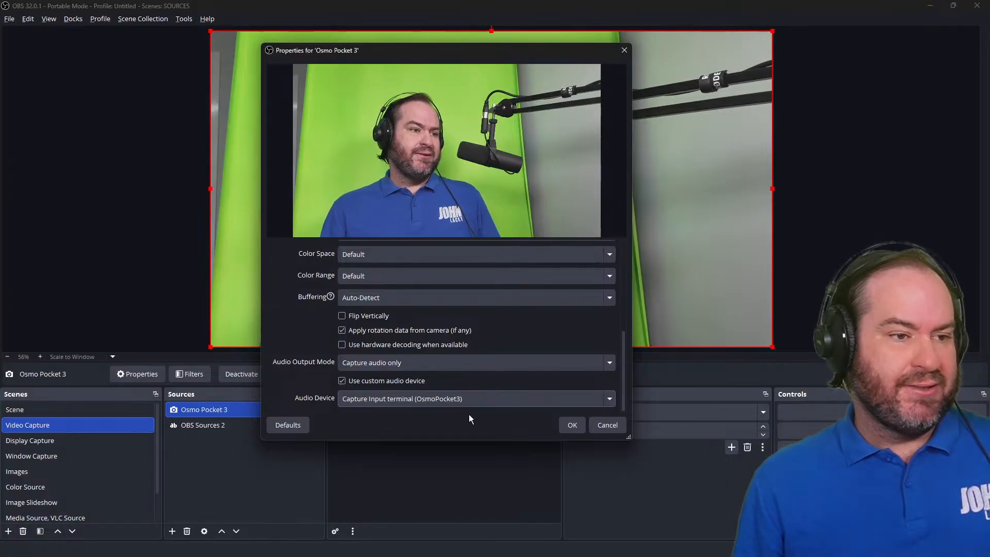
left_click(469, 400)
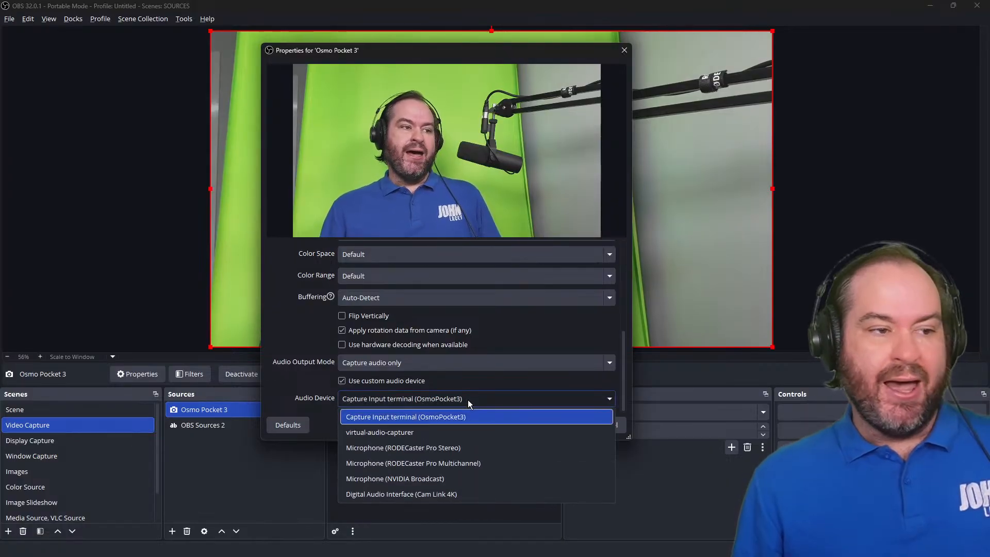
left_click(485, 448)
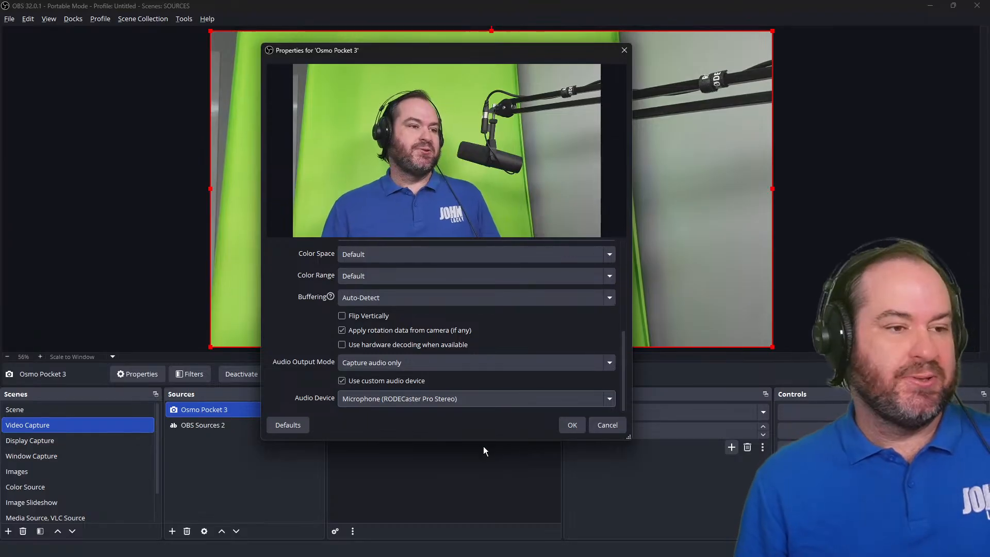
left_click(582, 429)
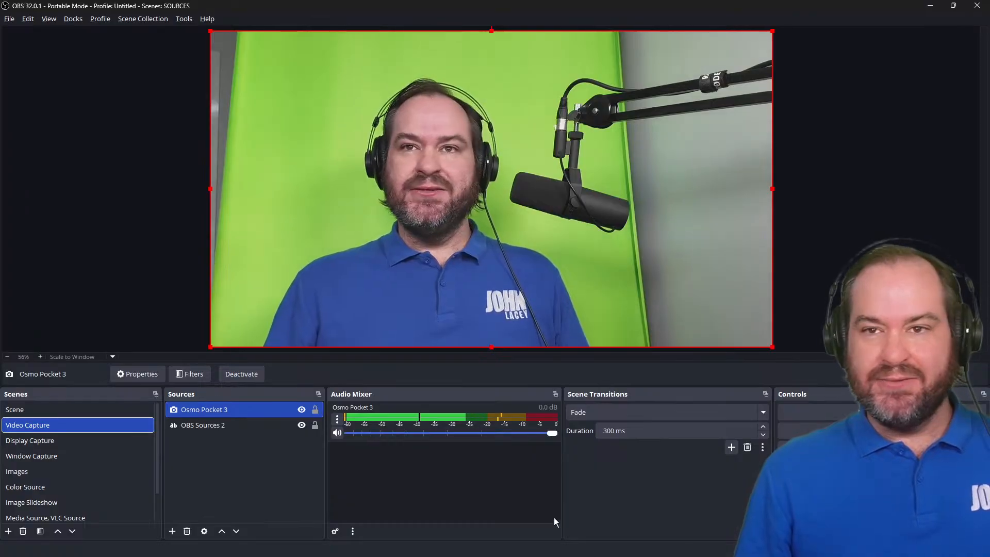
From the Osmo Pocket 3 mixer entry, open its properties, close them, and open Advanced Audio Properties.
left_click(336, 418)
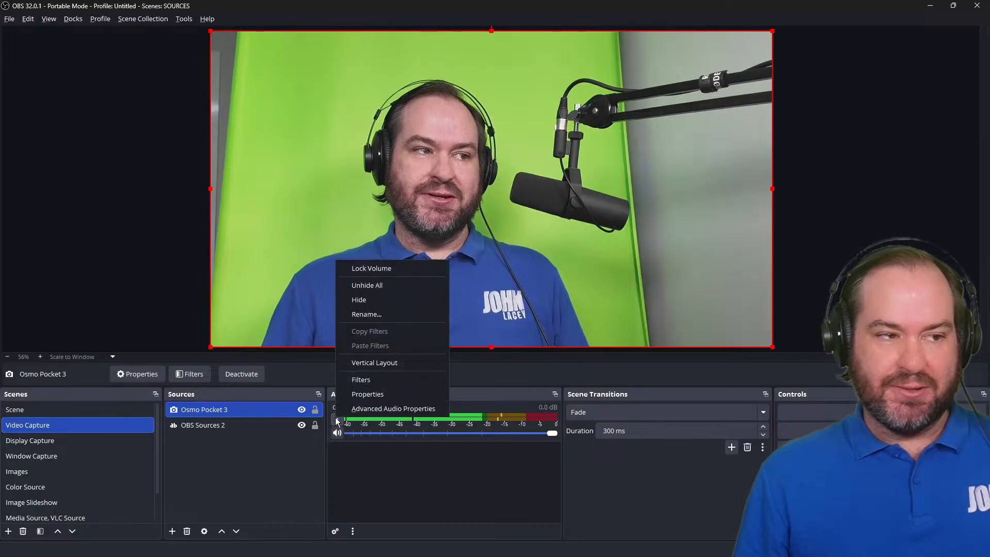
left_click(381, 395)
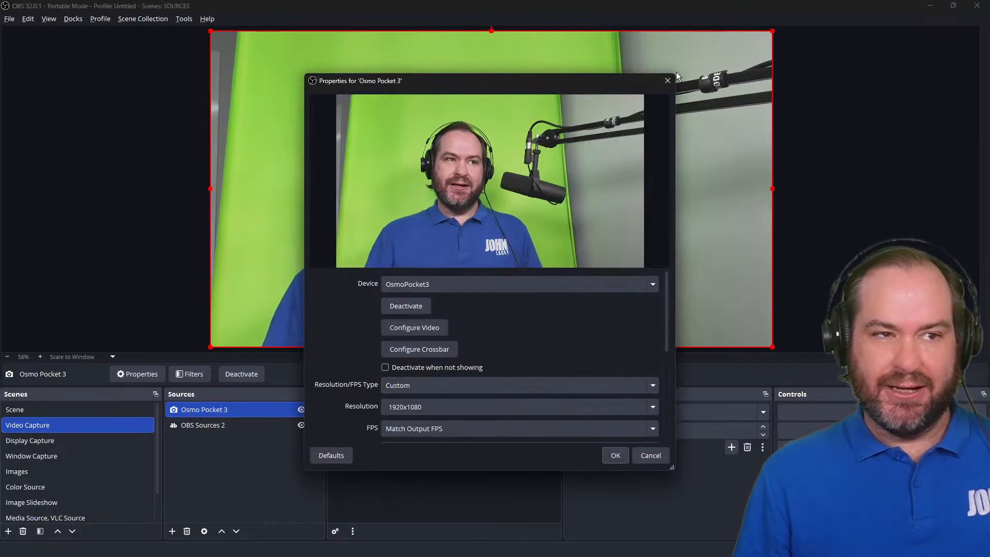
left_click(668, 80)
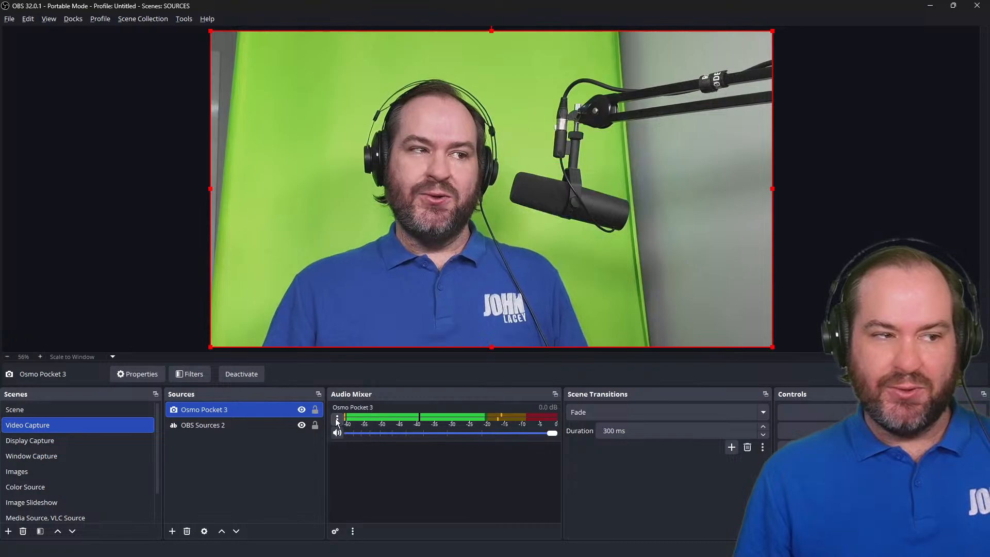
left_click(336, 418)
left_click(413, 408)
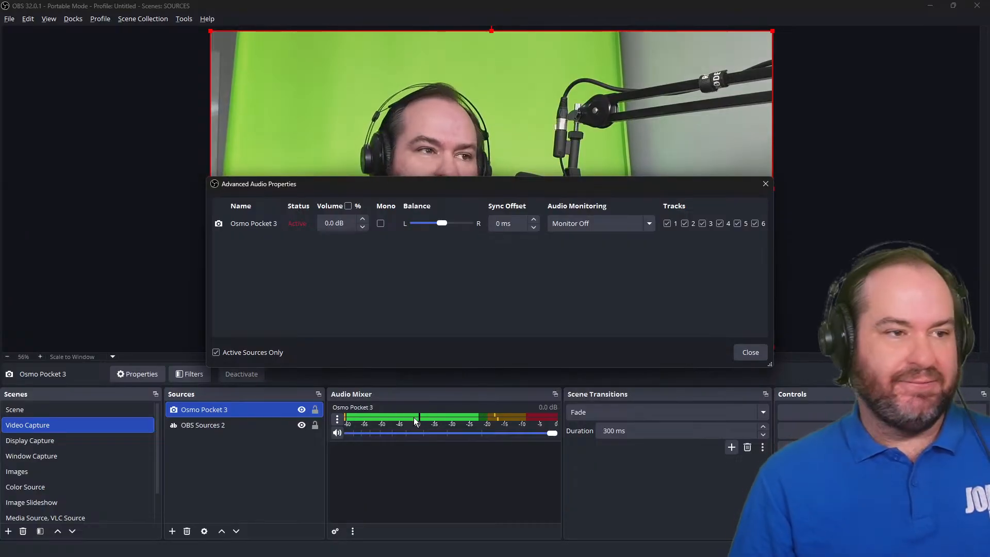
Review the volume percentage display and the Audio Monitoring options, leaving Monitor Off, and close Advanced Audio Properties.
left_click(348, 206)
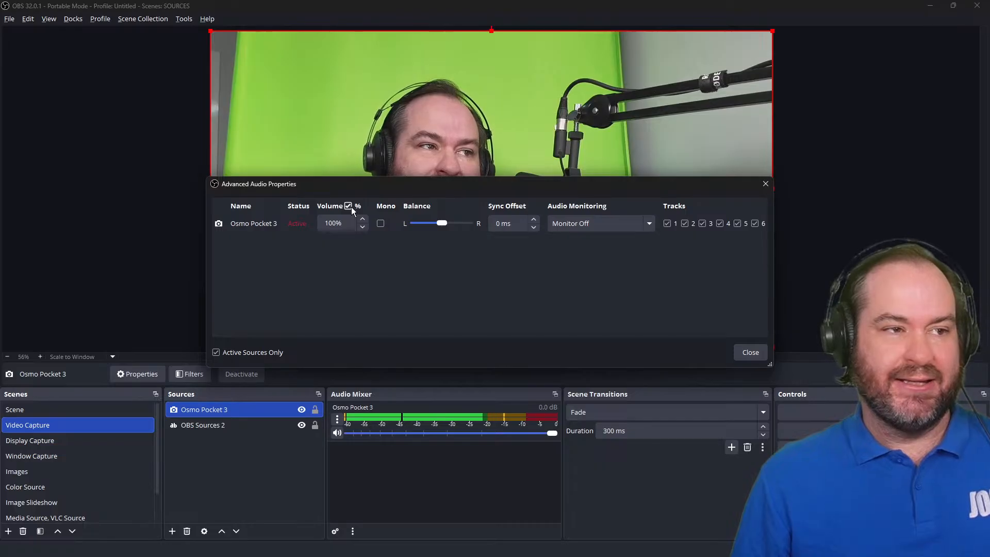
left_click(350, 207)
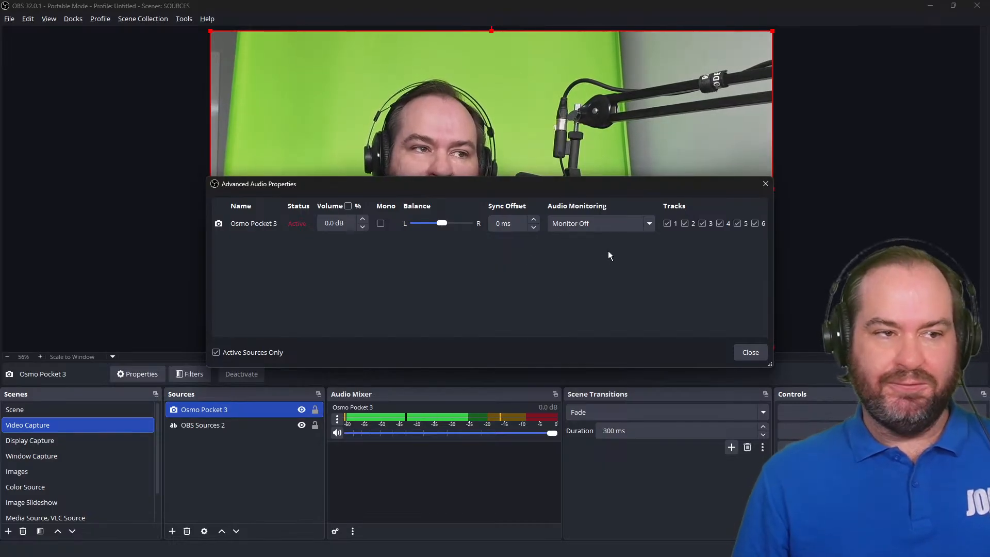
left_click(638, 225)
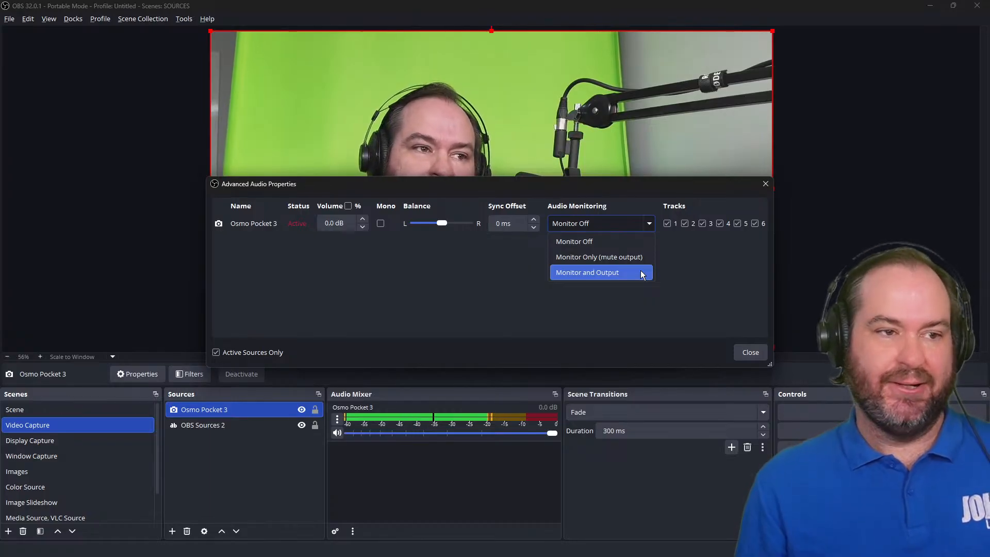
left_click(649, 242)
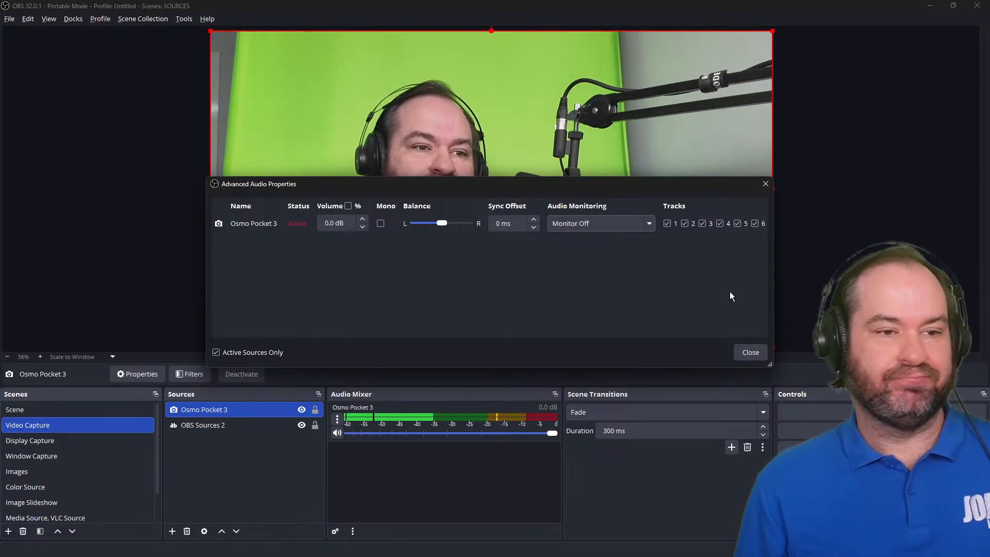
left_click(748, 355)
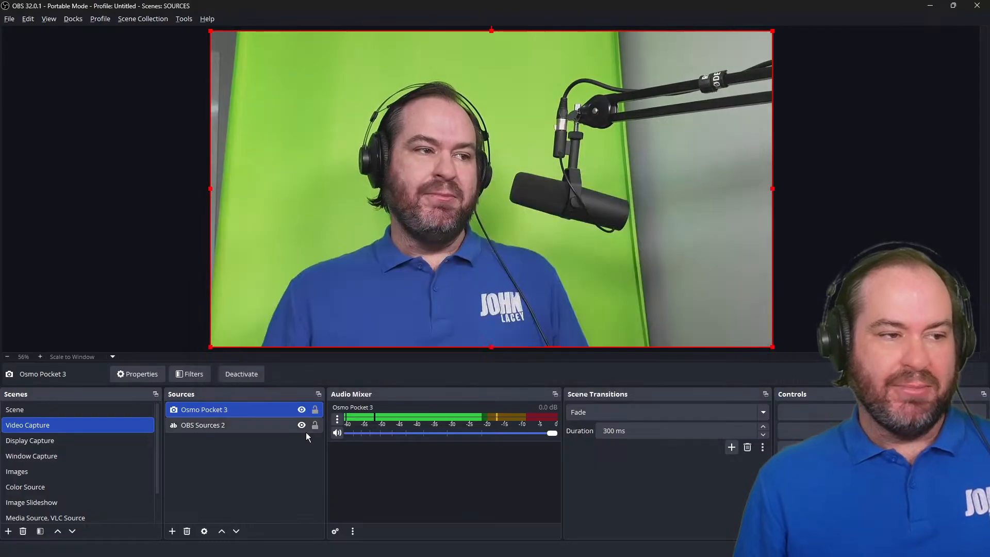
Change the Osmo Pocket 3 source's audio device to Capture Input terminal (OsmoPocket3) and confirm the properties.
double_click(273, 410)
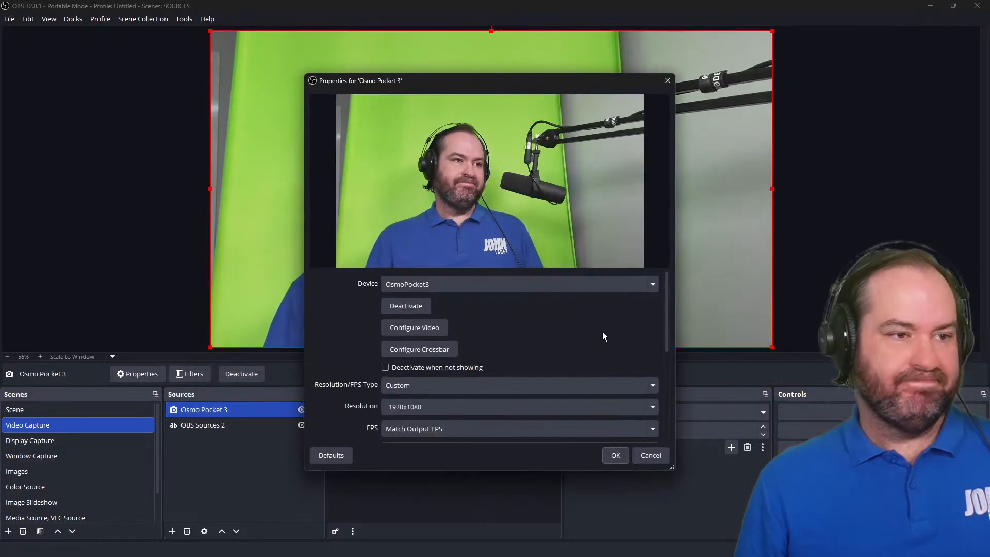
scroll(539, 373, "down", 2)
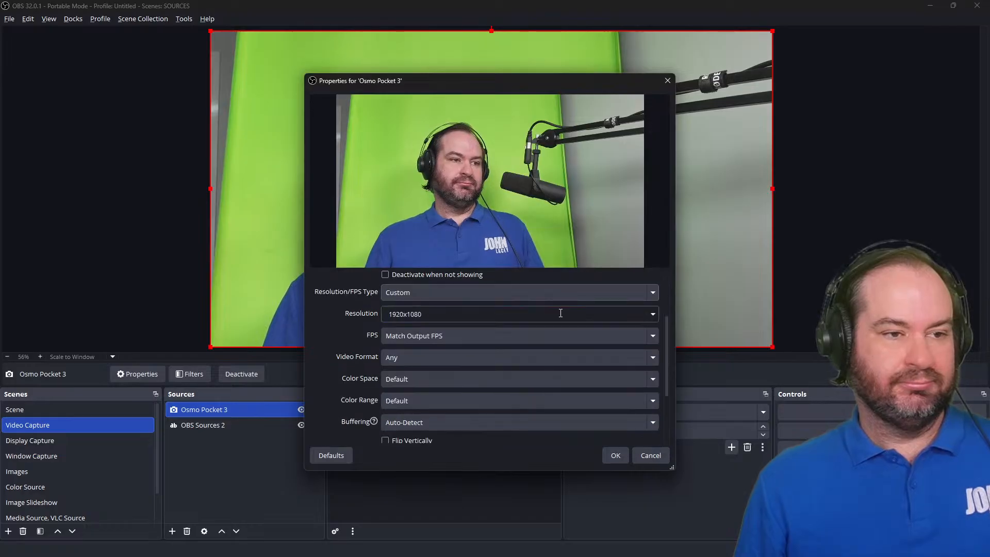
scroll(376, 409, "down", 2)
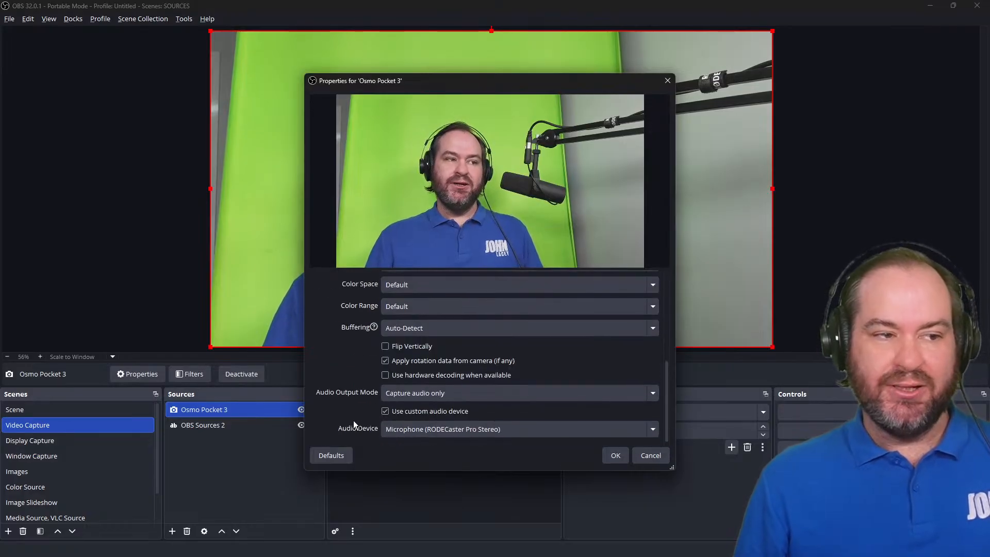
left_click(559, 428)
left_click(559, 429)
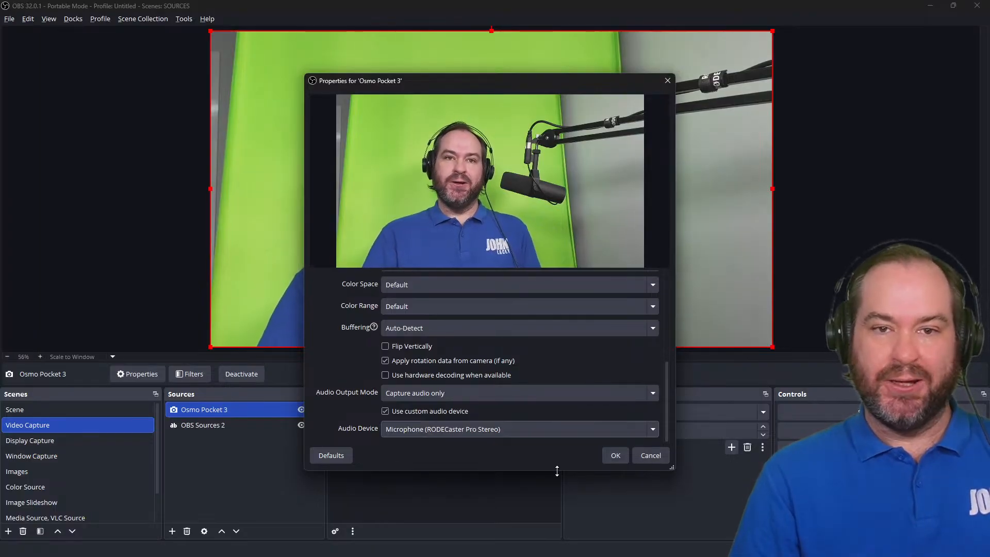
left_click(530, 424)
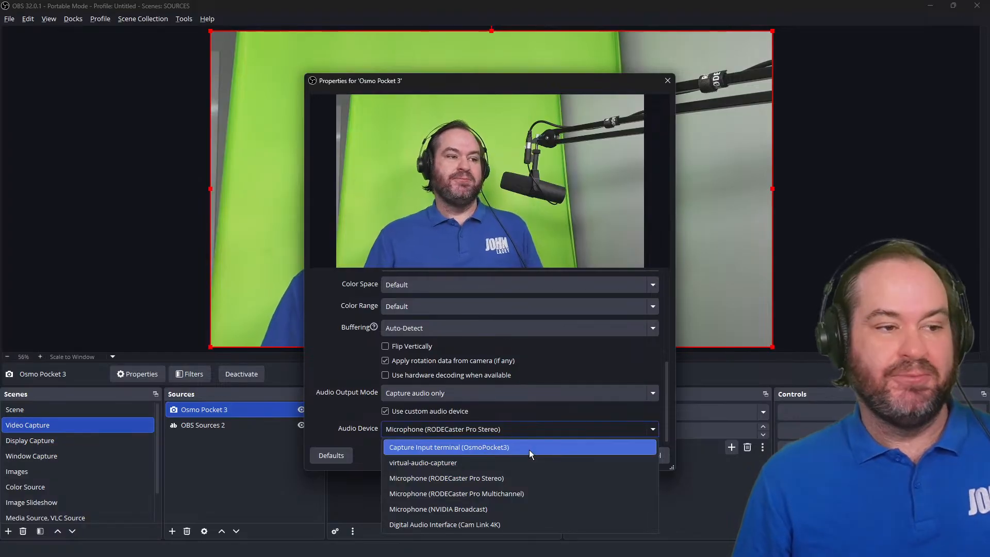
left_click(529, 447)
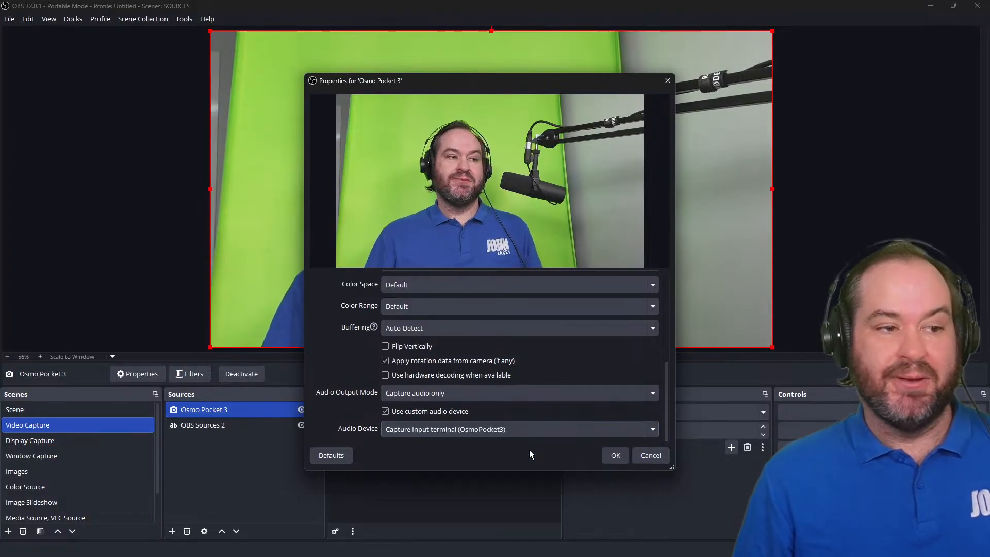
left_click(618, 455)
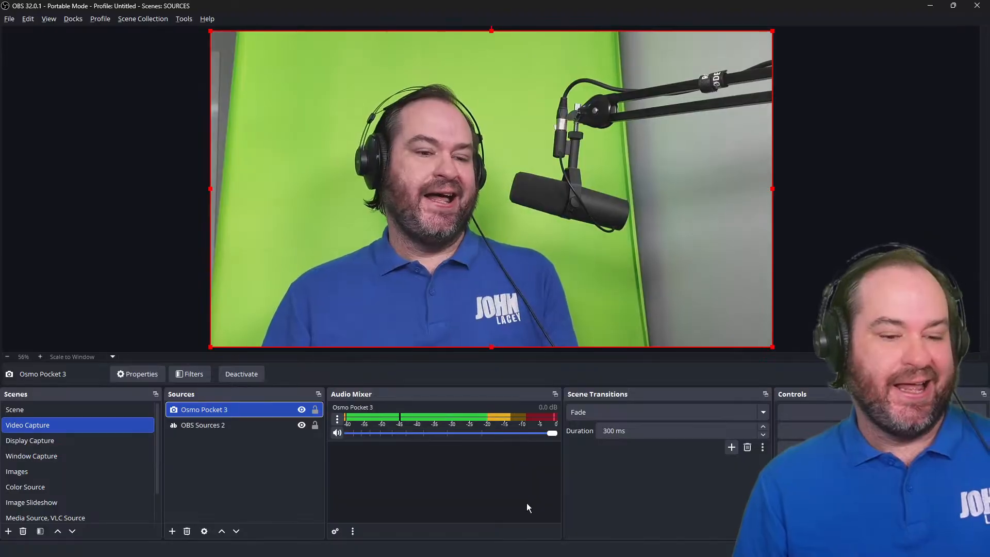
Set the Osmo Pocket 3 volume to -4 dB in Advanced Audio Properties and close the dialog.
right_click(338, 420)
left_click(362, 410)
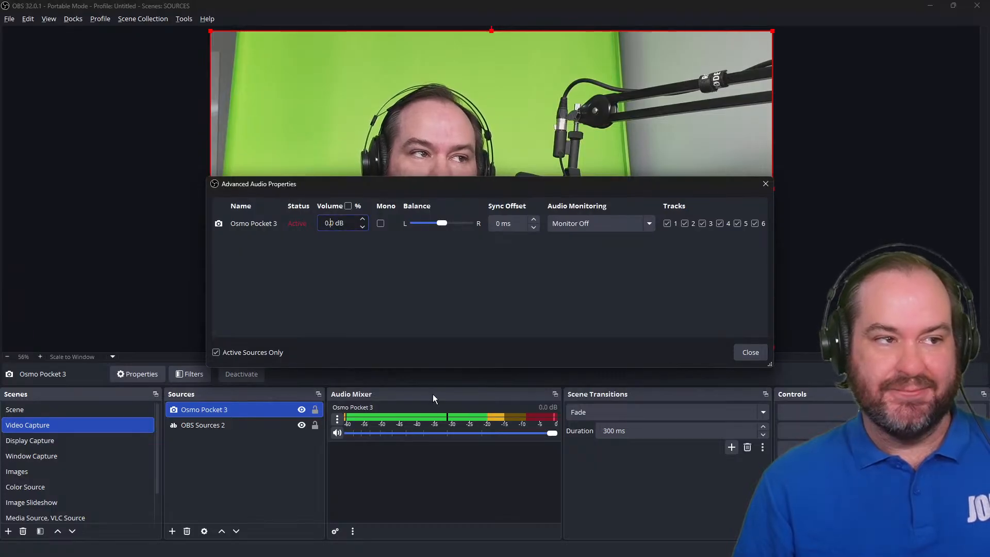
key("Down")
key("Down")
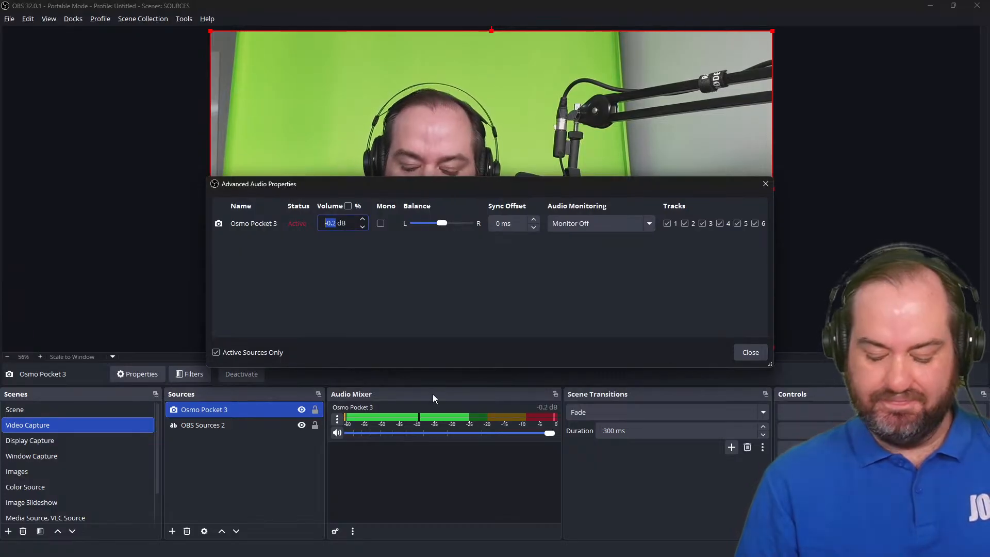
type("-4.")
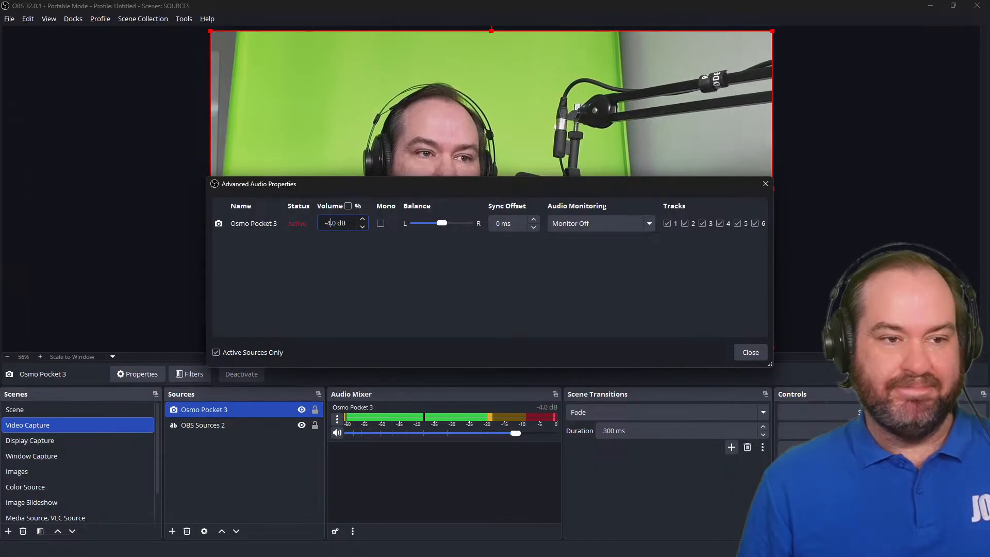
left_click(741, 355)
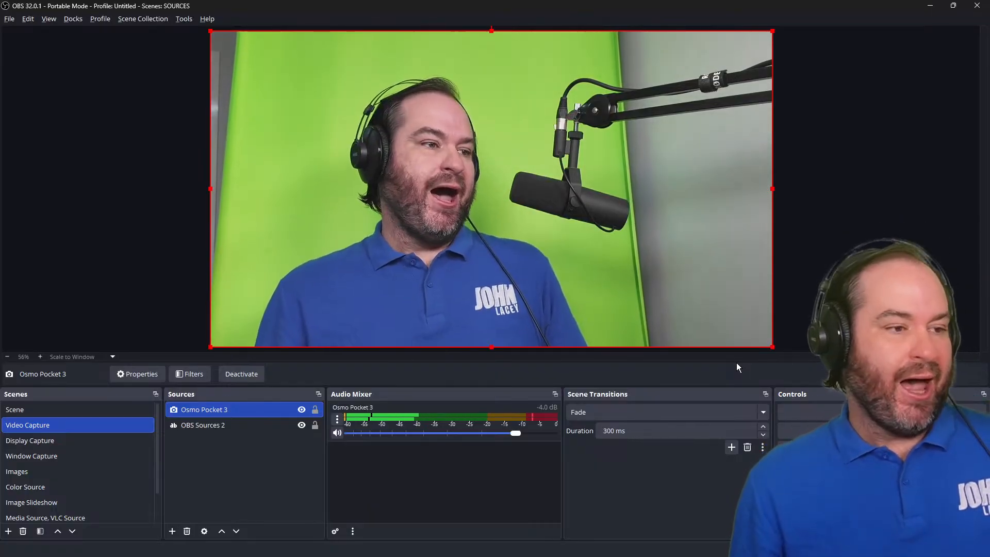
Hide the Osmo Pocket 3 source in the scene.
left_click(302, 410)
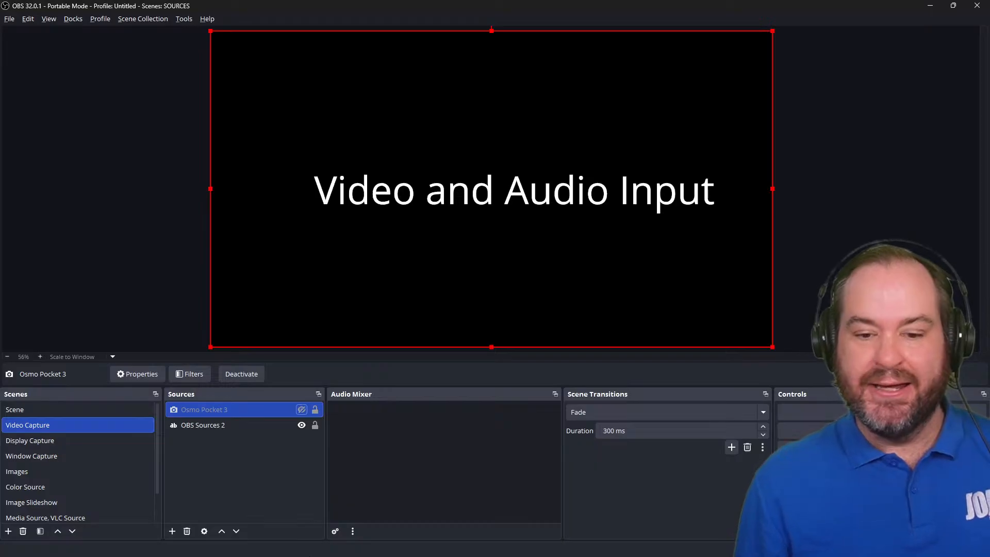
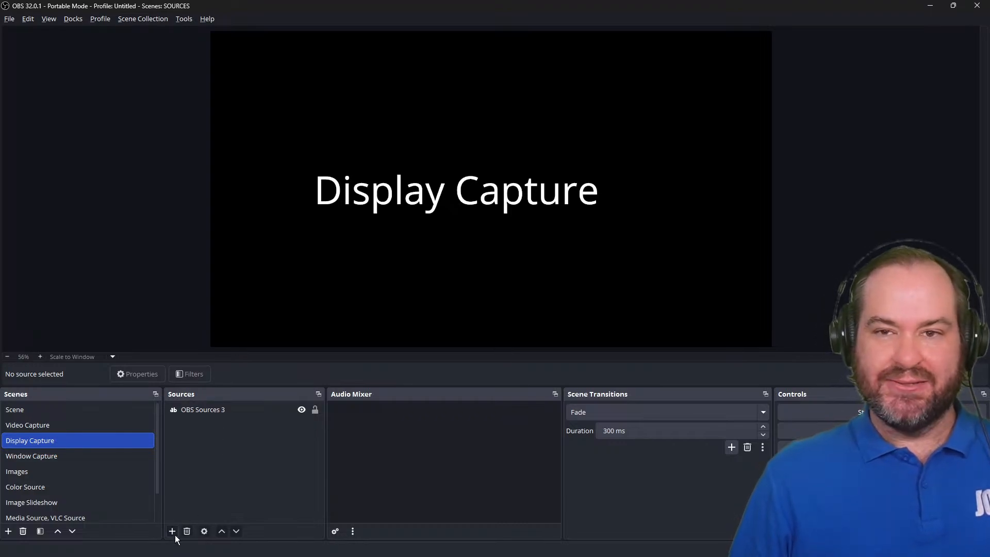
Add a new Display Capture source named Field Monitor to the Display Capture scene.
left_click(174, 534)
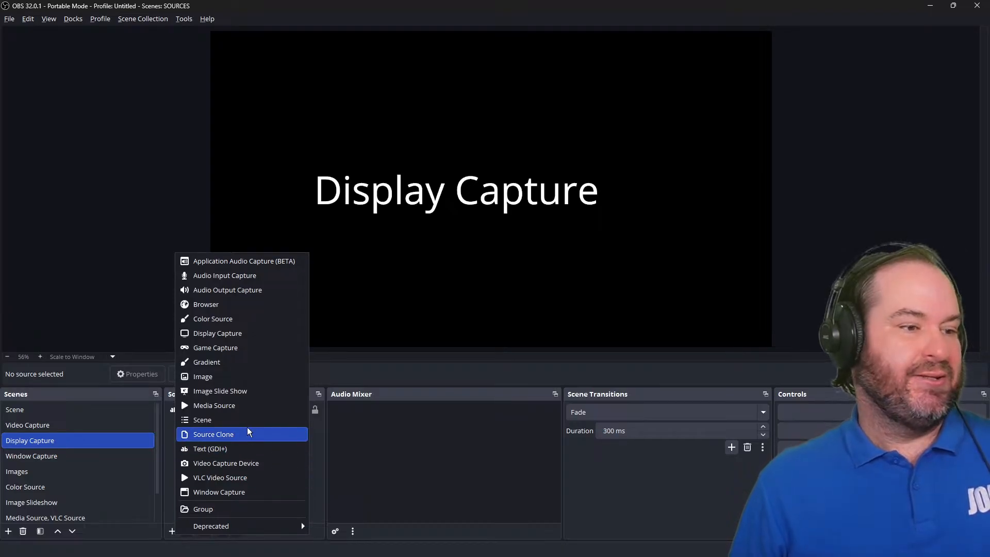
left_click(275, 332)
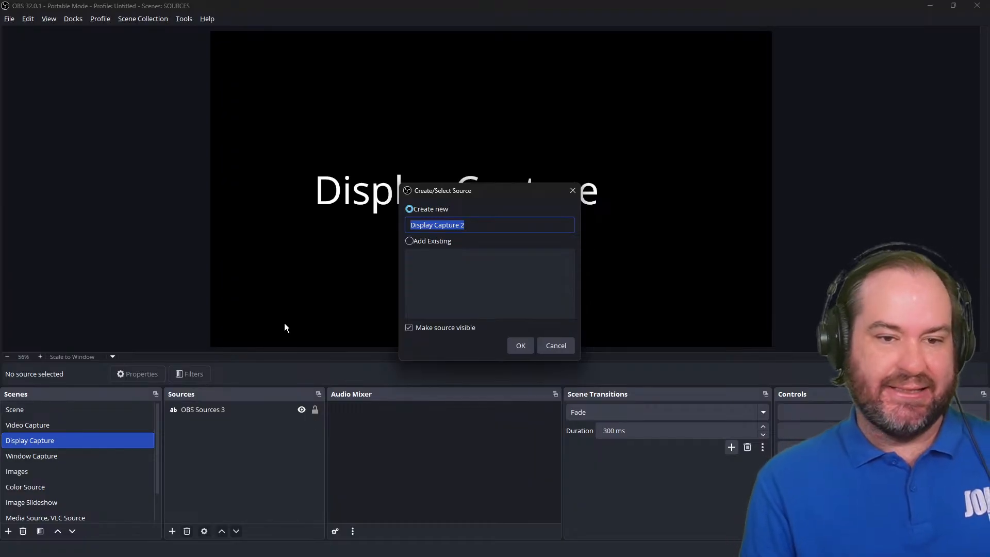
type("Field Monito")
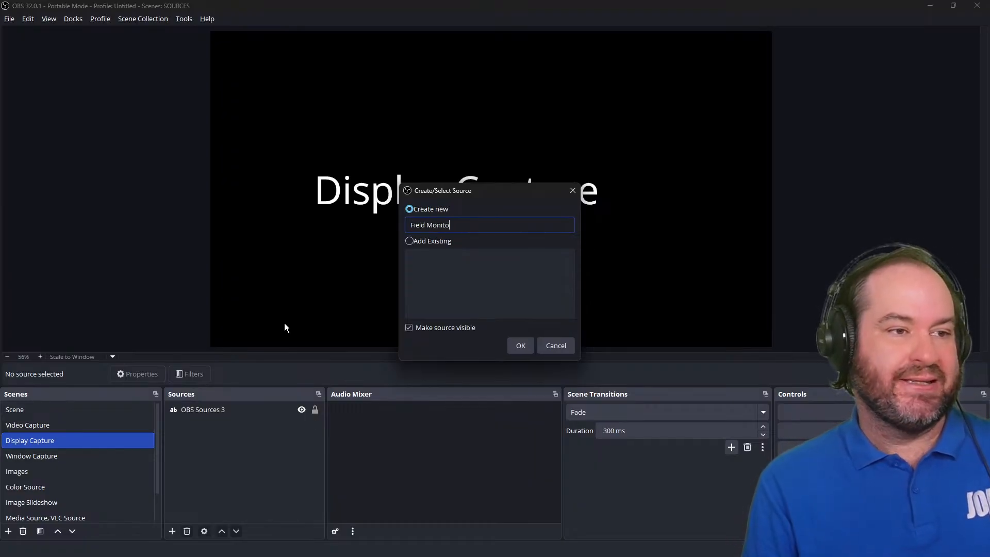
type("r")
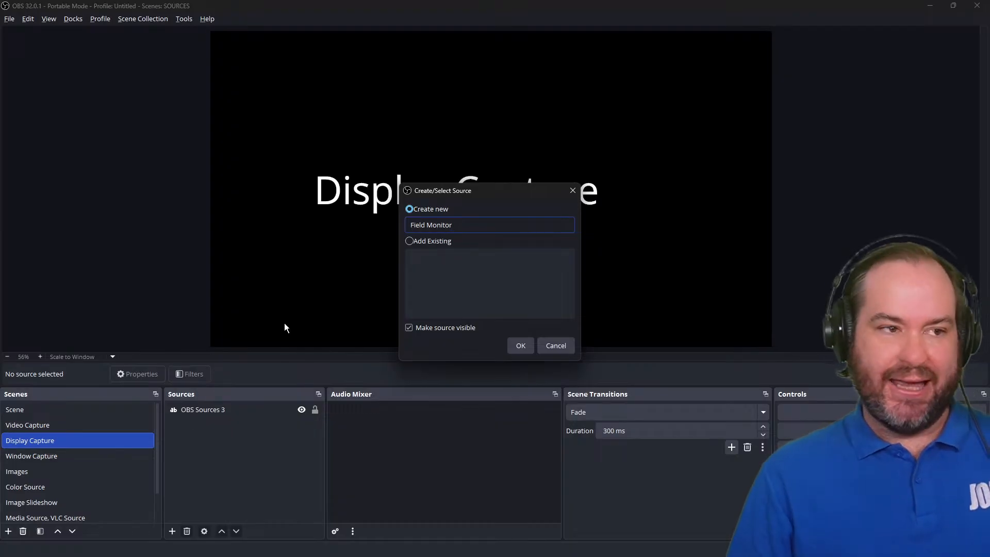
key("Return")
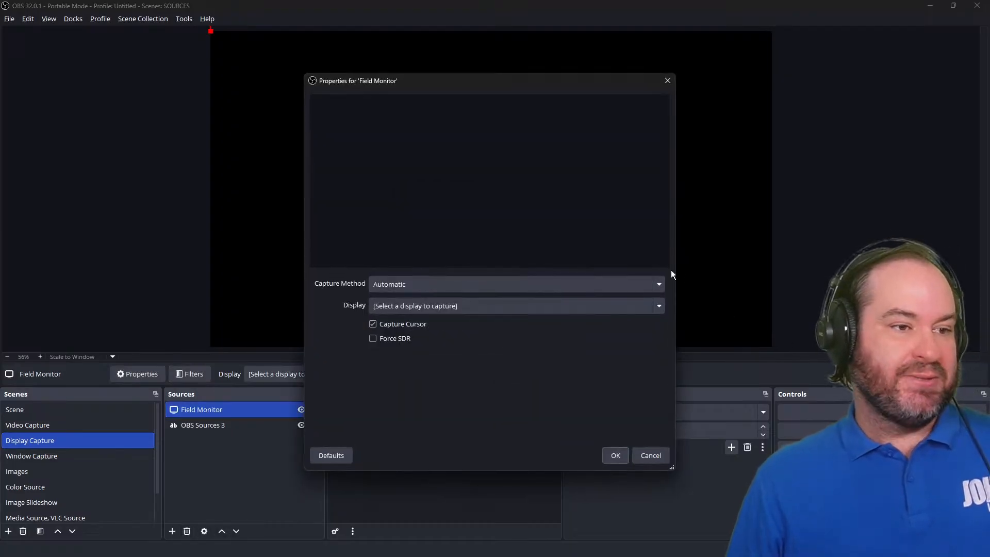
Keep the capture method Automatic, select the Field Monitor: 1024x768 @ -1024,682 display, and confirm the properties.
left_click(659, 285)
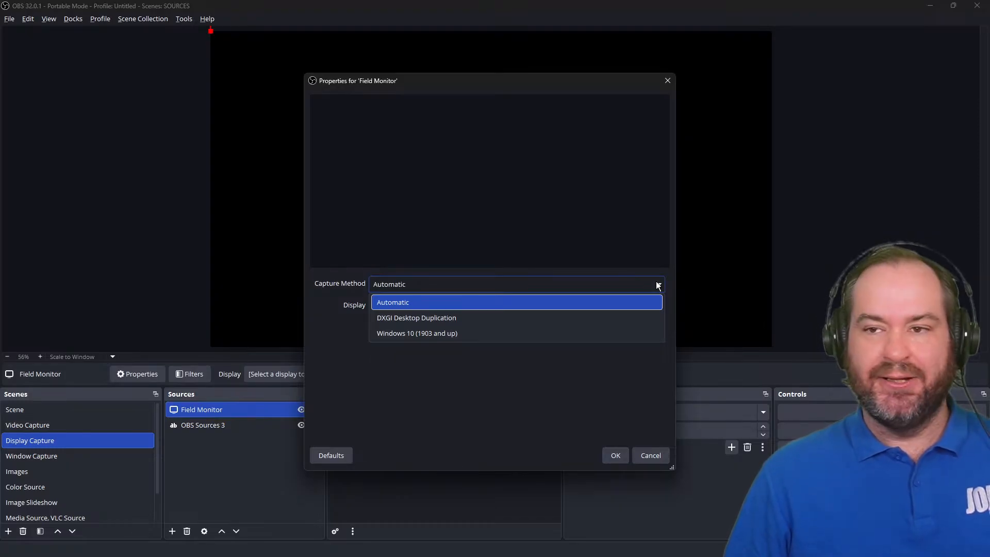
left_click(614, 304)
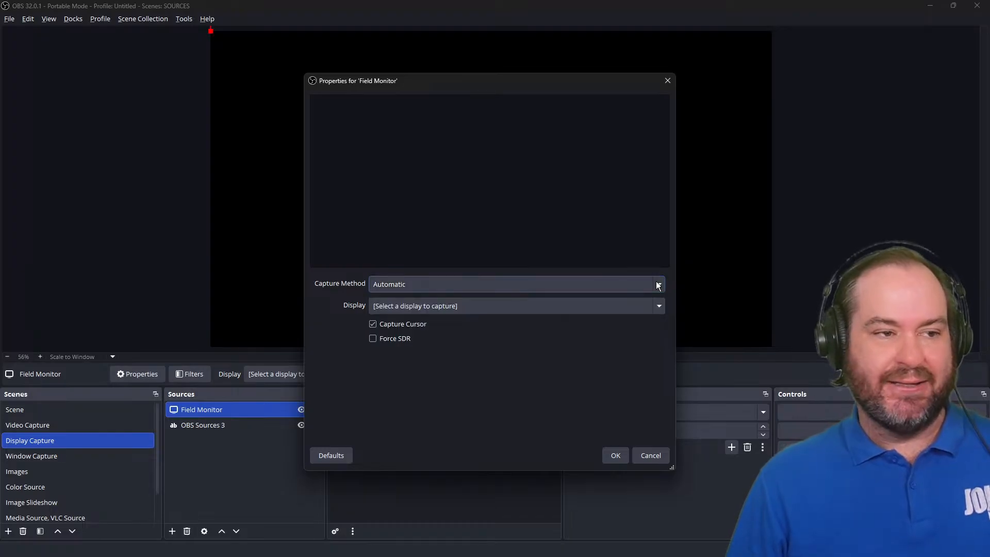
left_click(614, 307)
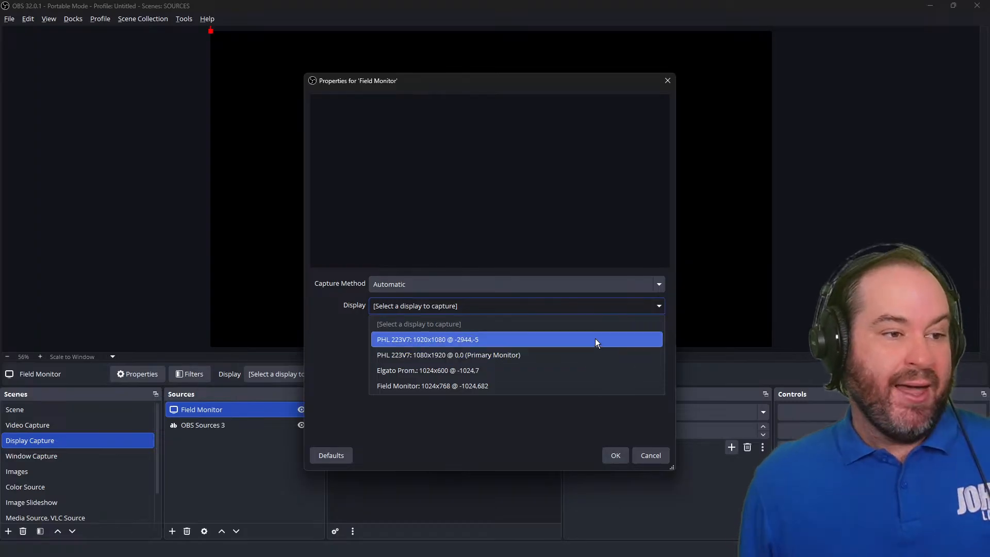
left_click(589, 387)
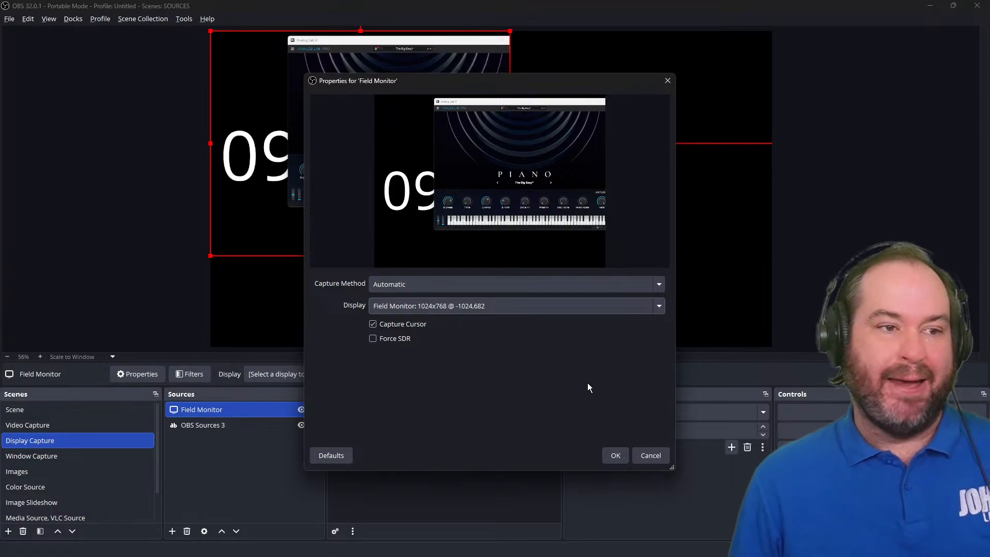
left_click_drag(555, 83, 652, 100)
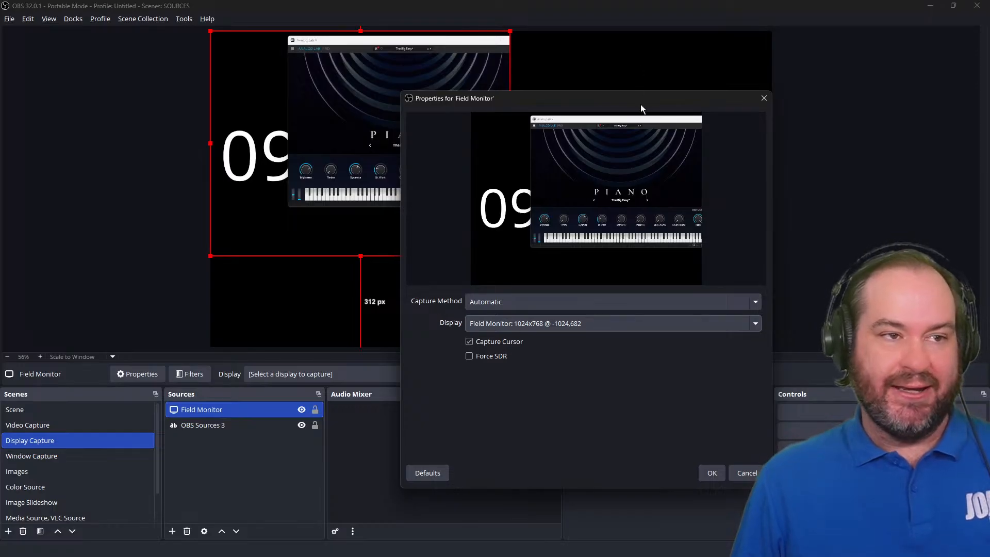
left_click_drag(641, 105, 787, 56)
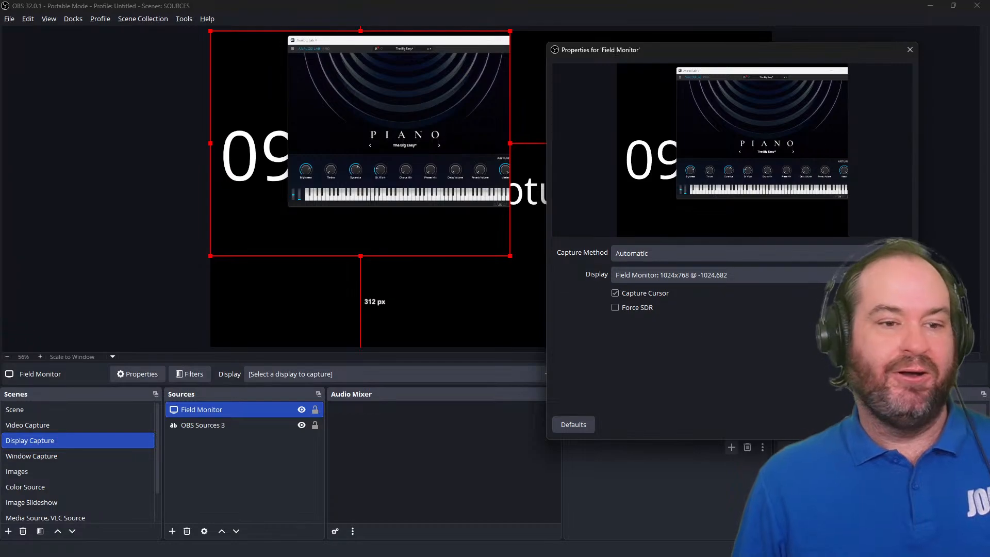
left_click(854, 424)
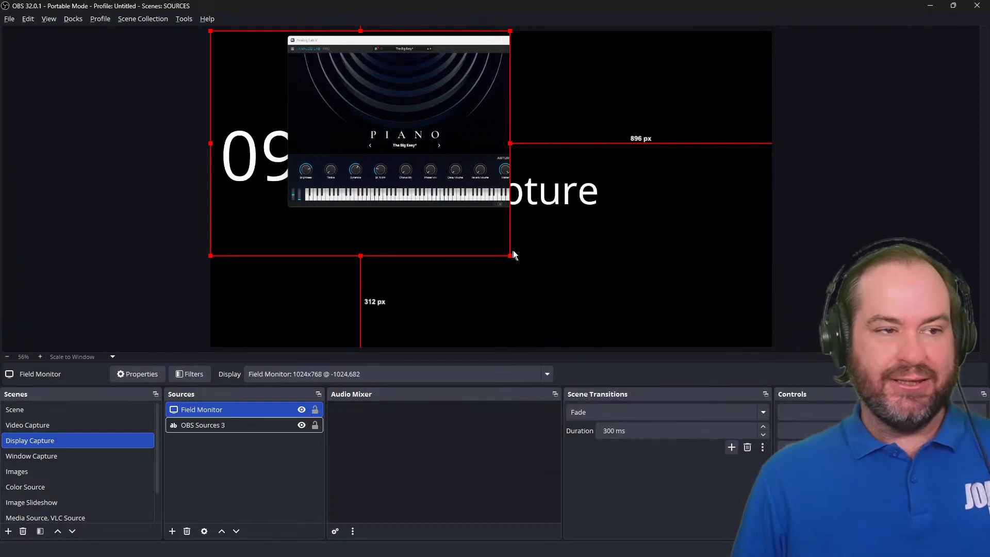
Scale up the Field Monitor source in the preview and crop away its left side.
left_click_drag(510, 255, 624, 317)
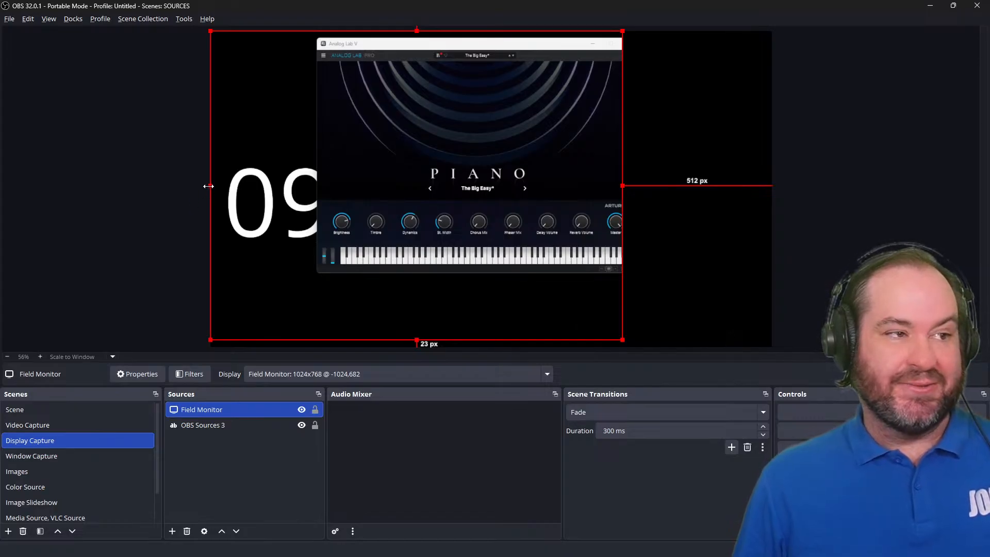
left_click_drag(209, 189, 272, 188)
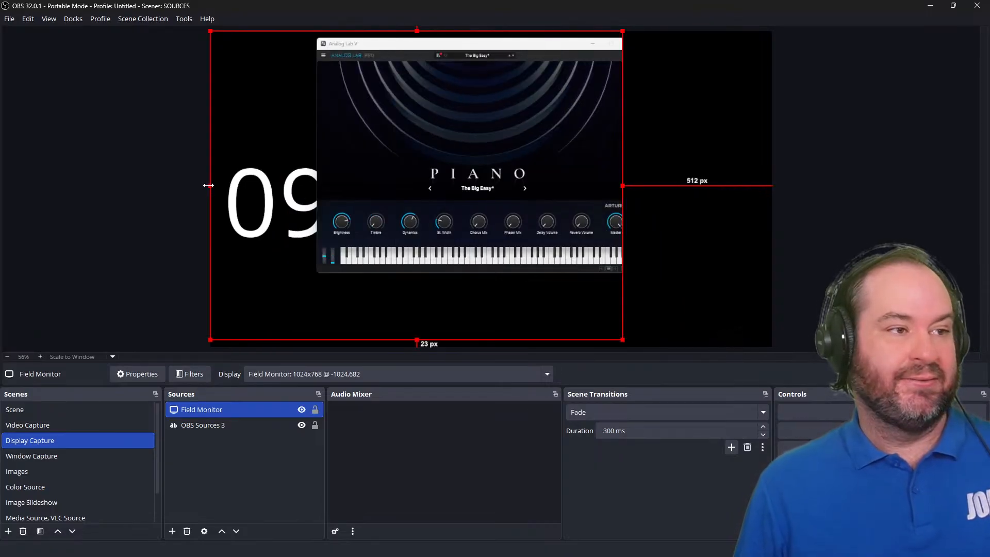
left_click_drag(208, 185, 318, 183)
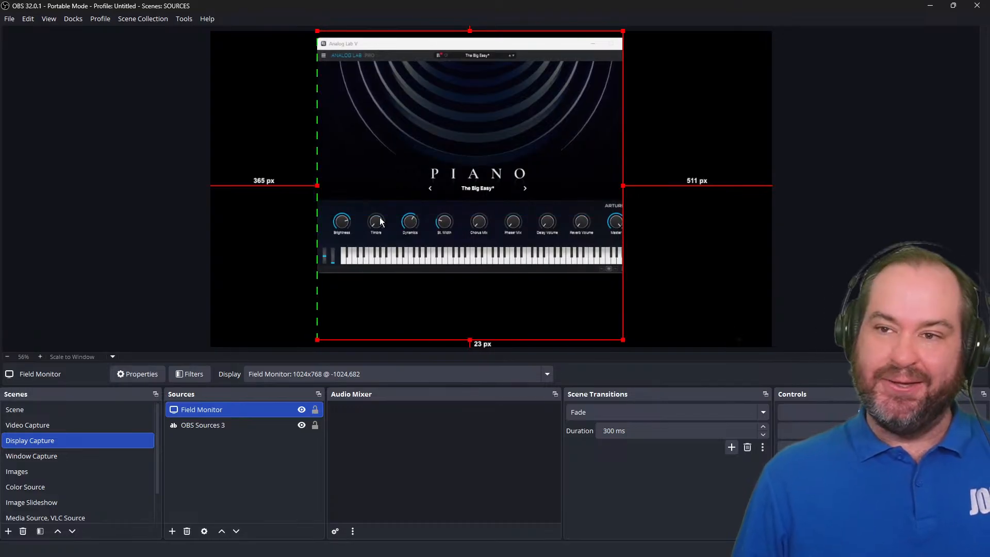
left_click(466, 26)
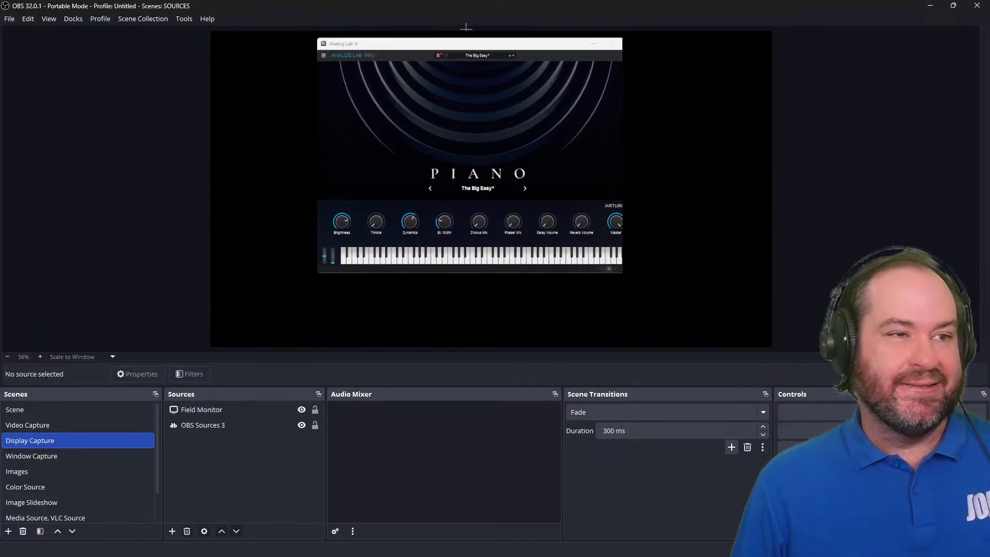
Crop the top and bottom edges of the Field Monitor source in the preview.
left_click(486, 83)
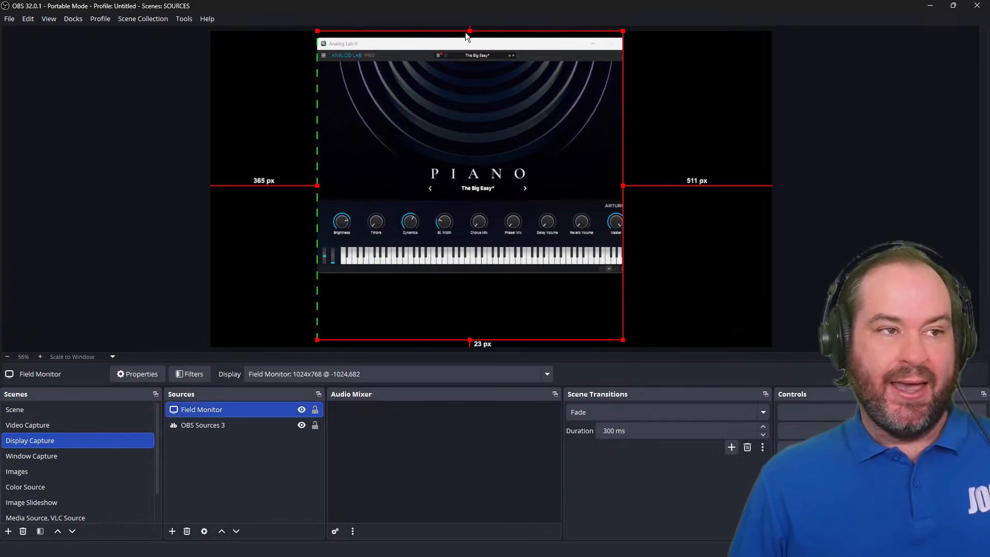
left_click_drag(465, 32, 471, 53)
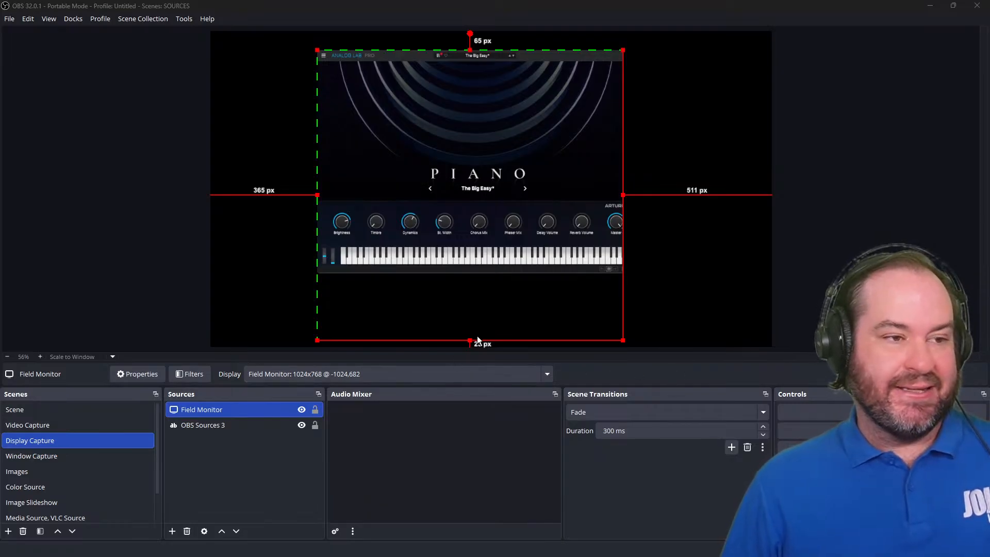
left_click_drag(470, 341, 474, 273)
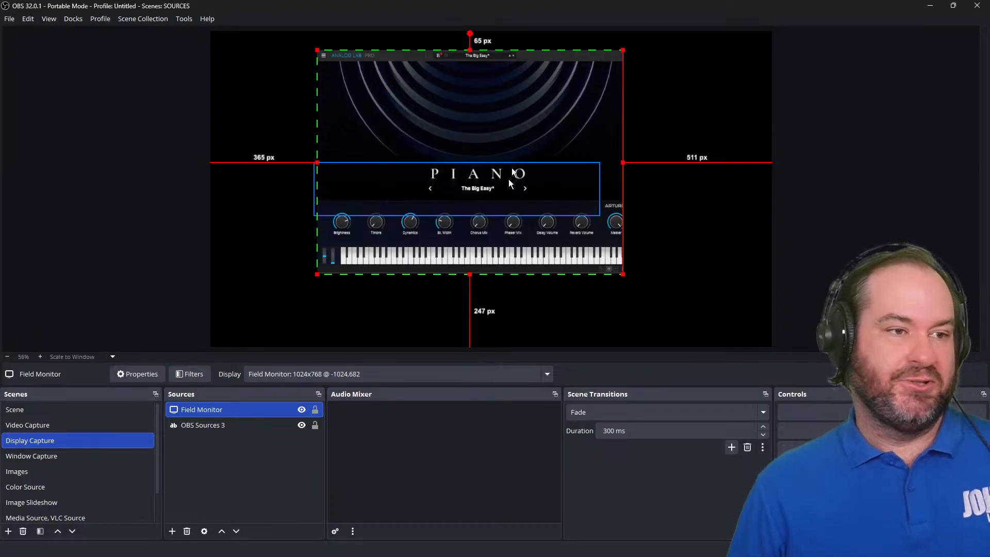
Reset the Field Monitor source's transform and hide the source in the scene.
right_click(514, 153)
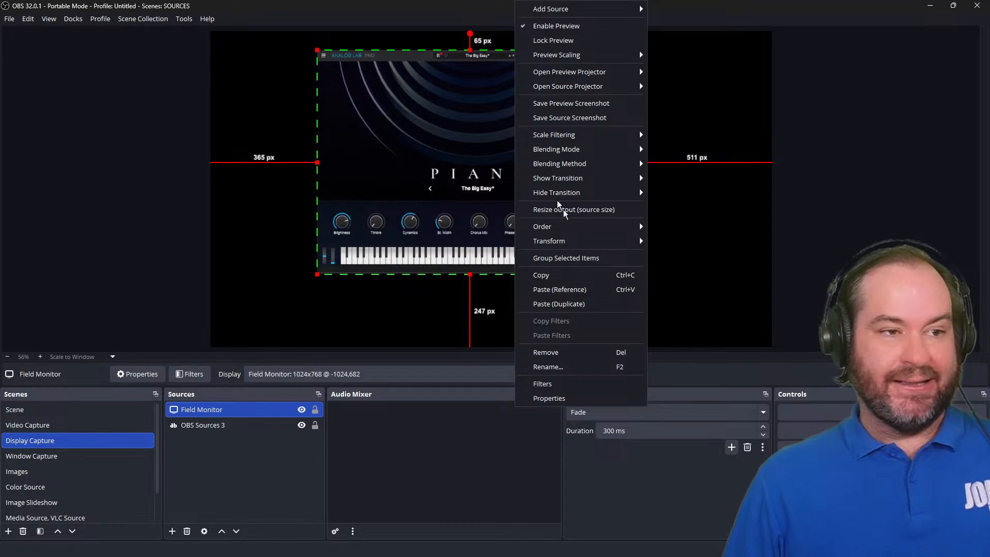
mouse_move(574, 241)
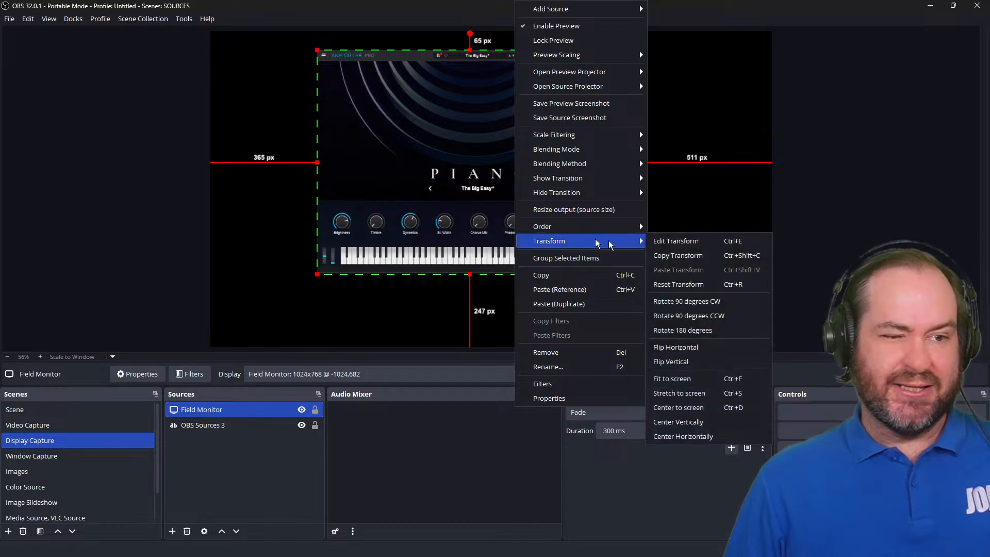
left_click(736, 285)
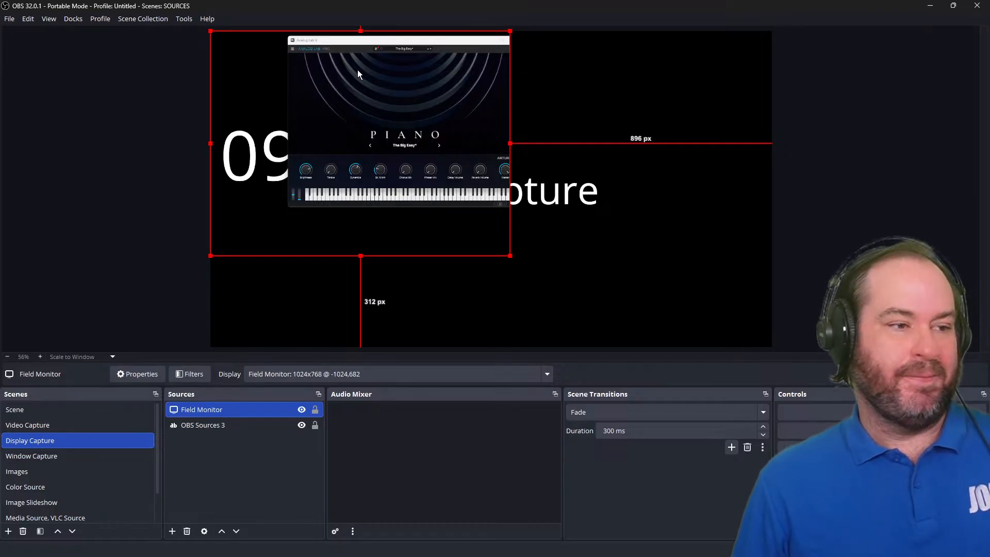
left_click(303, 409)
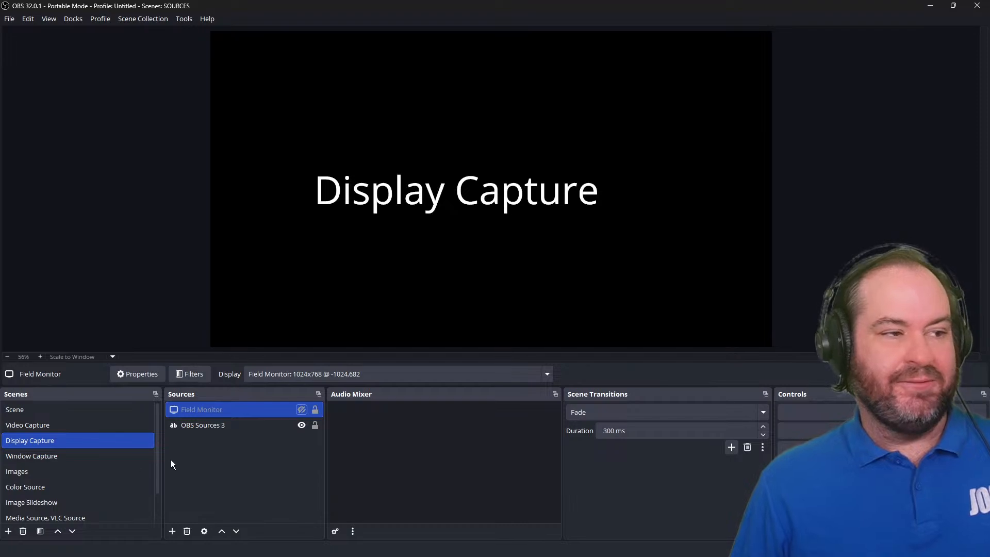
Switch to the Window Capture scene and add a new Window Capture source named Analog Lab V.
left_click(96, 460)
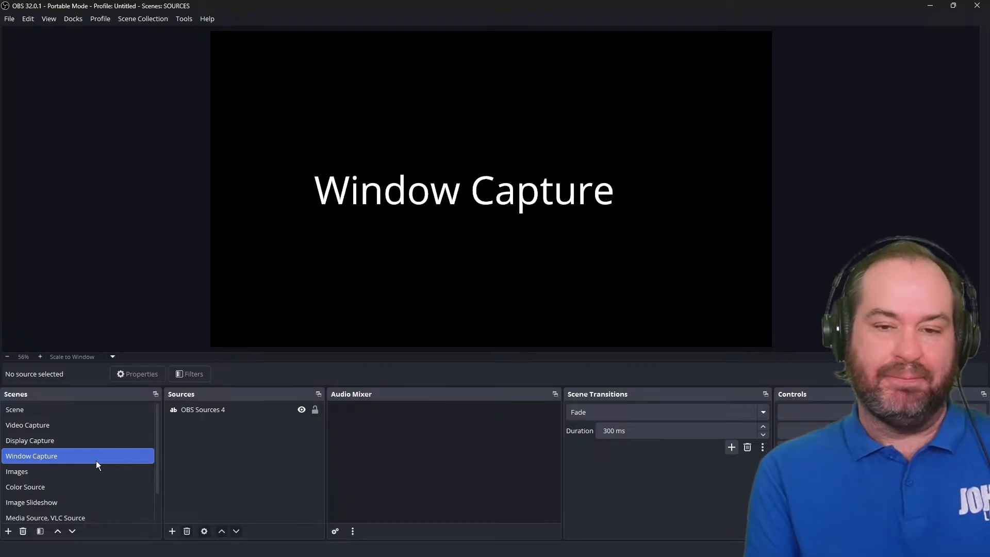
left_click(172, 536)
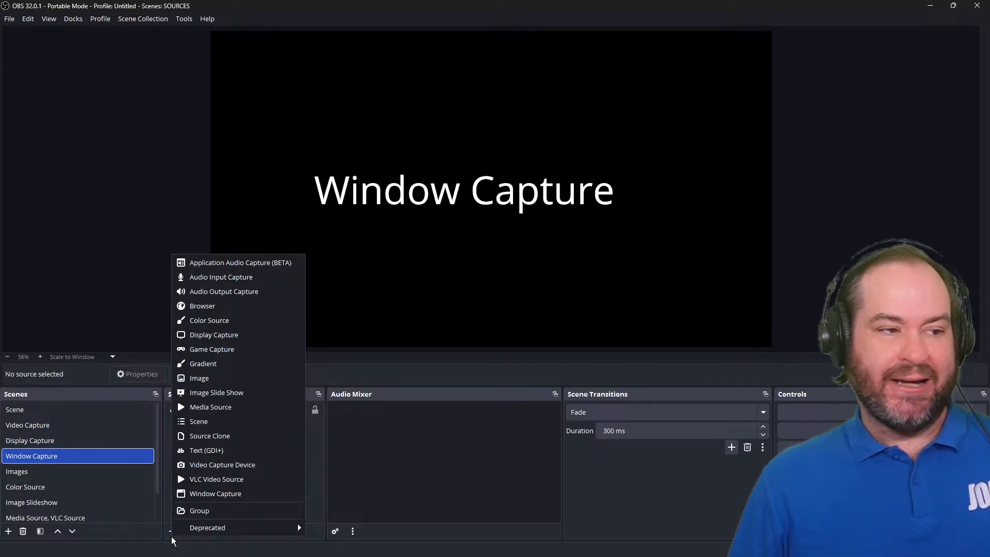
left_click(258, 494)
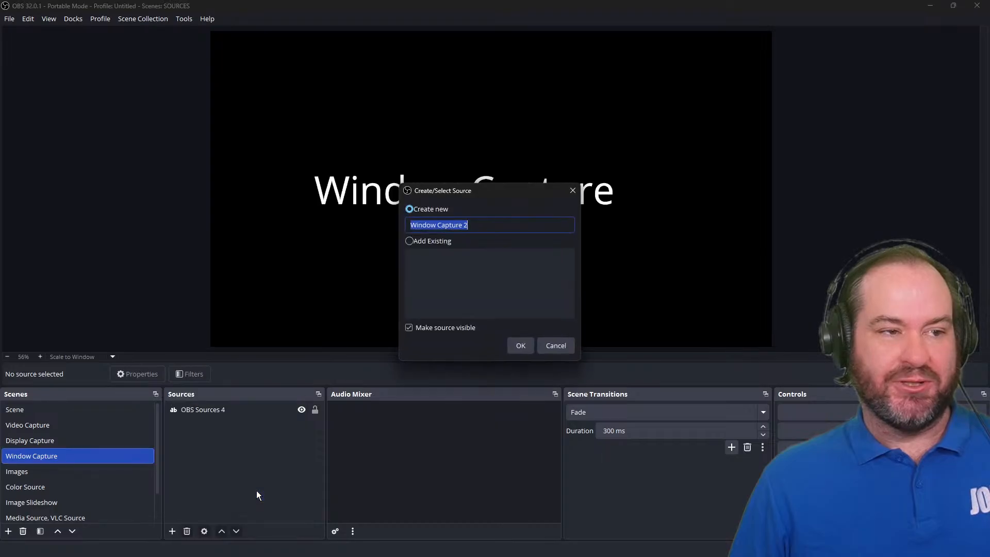
type("Ana")
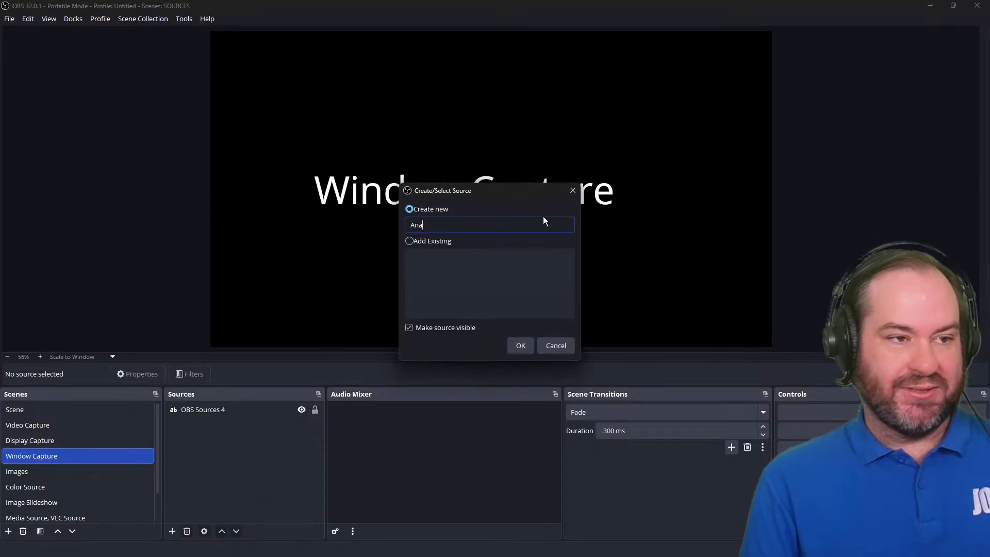
type("log Lab V")
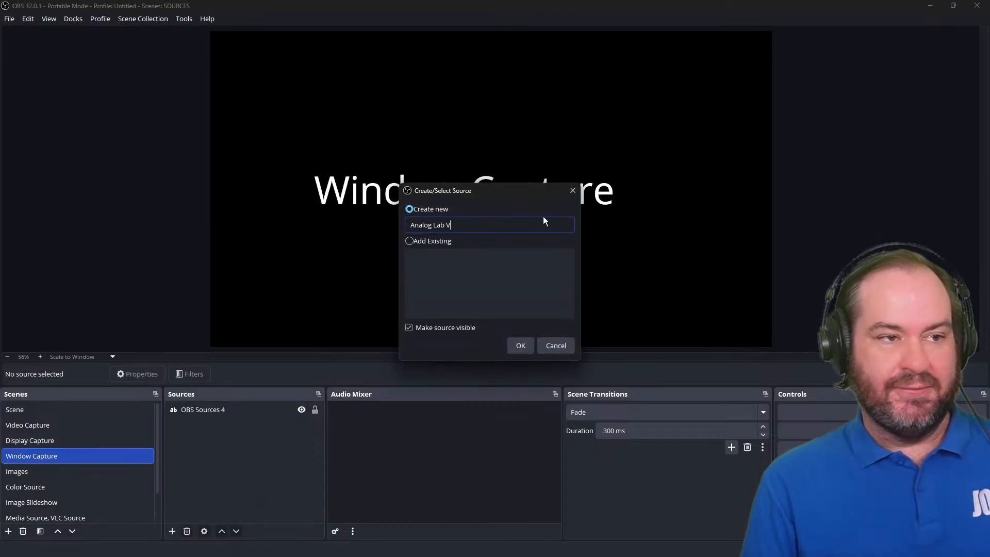
left_click(520, 345)
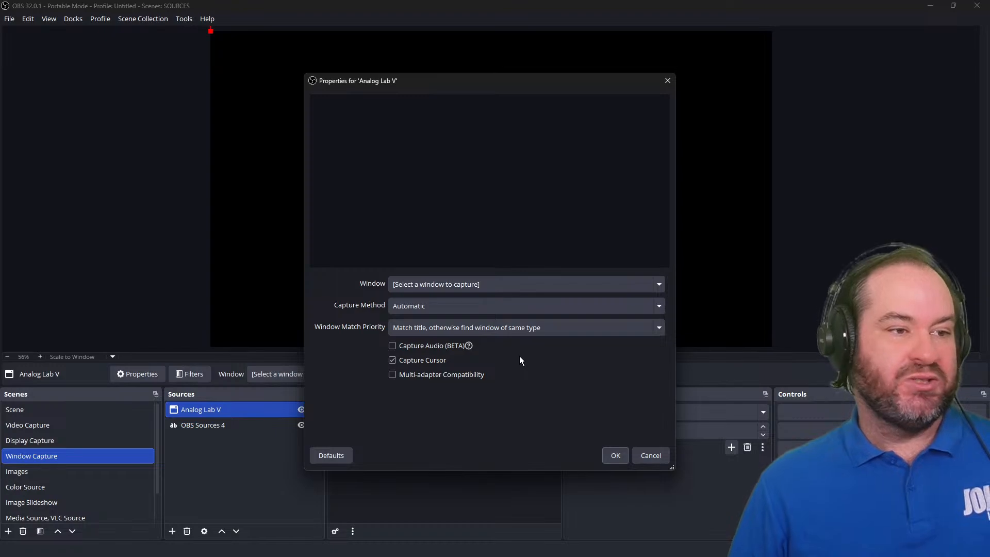
Select the [Analog Lab V.exe]: Analog Lab V window as the capture target.
left_click(542, 284)
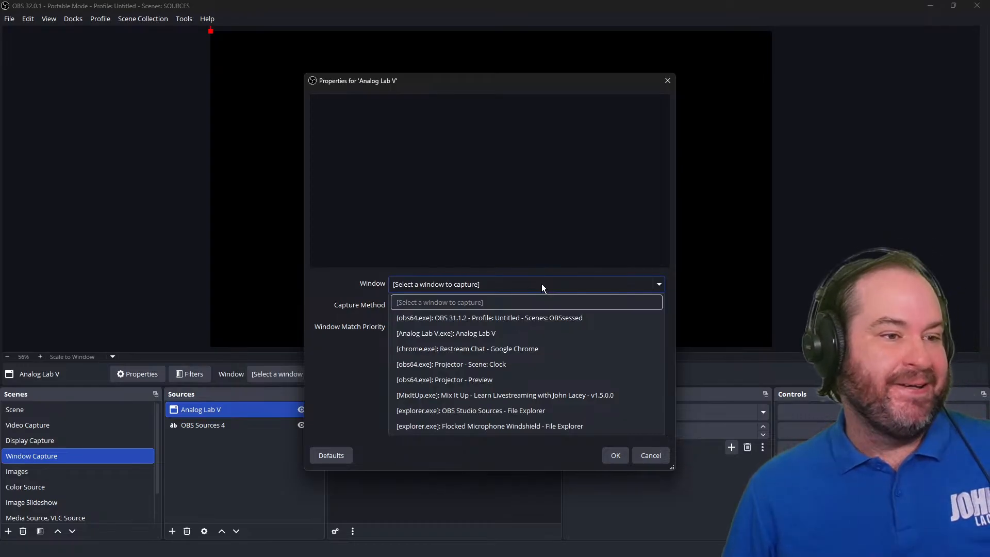
left_click(562, 334)
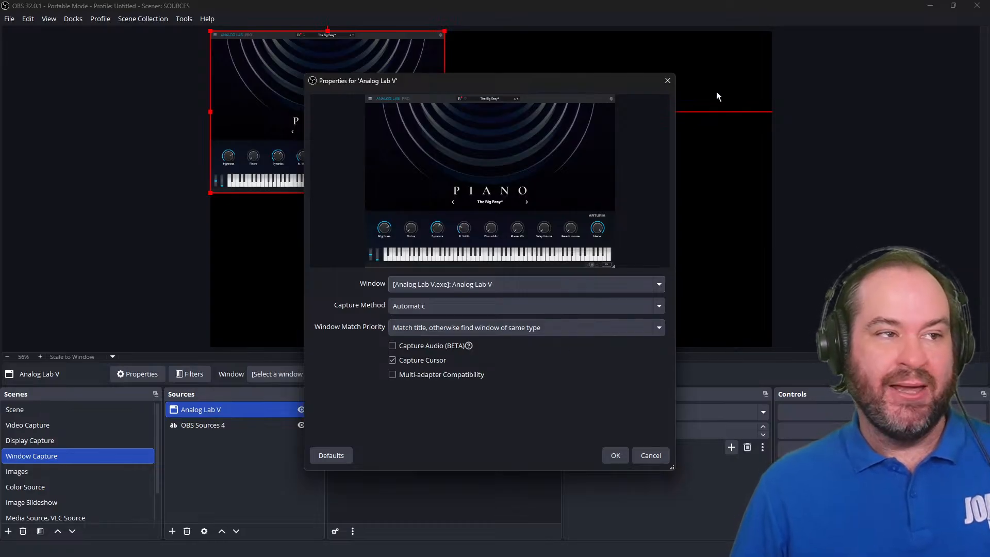
left_click_drag(568, 86, 773, 83)
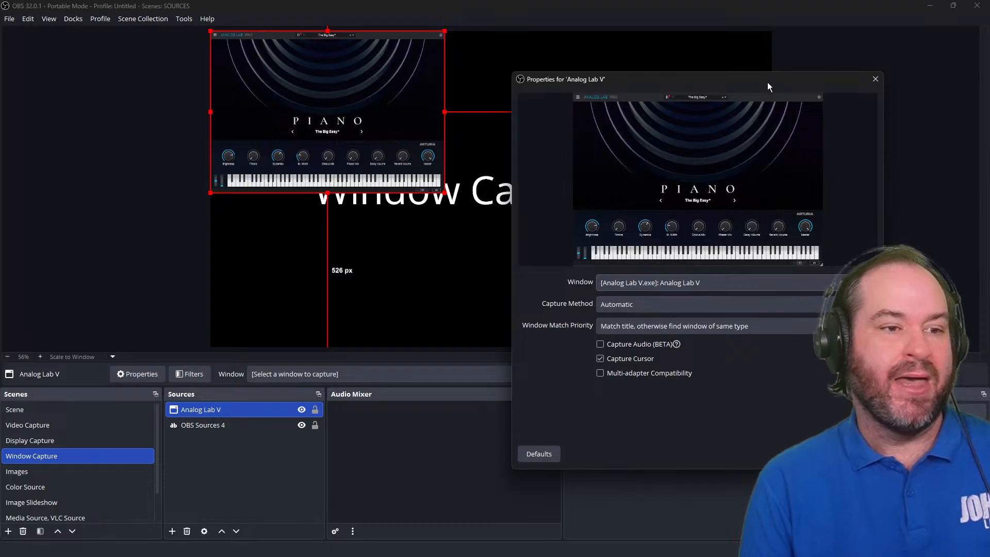
Review the capture method, window match priority and window choices for the Analog Lab V source.
left_click(722, 303)
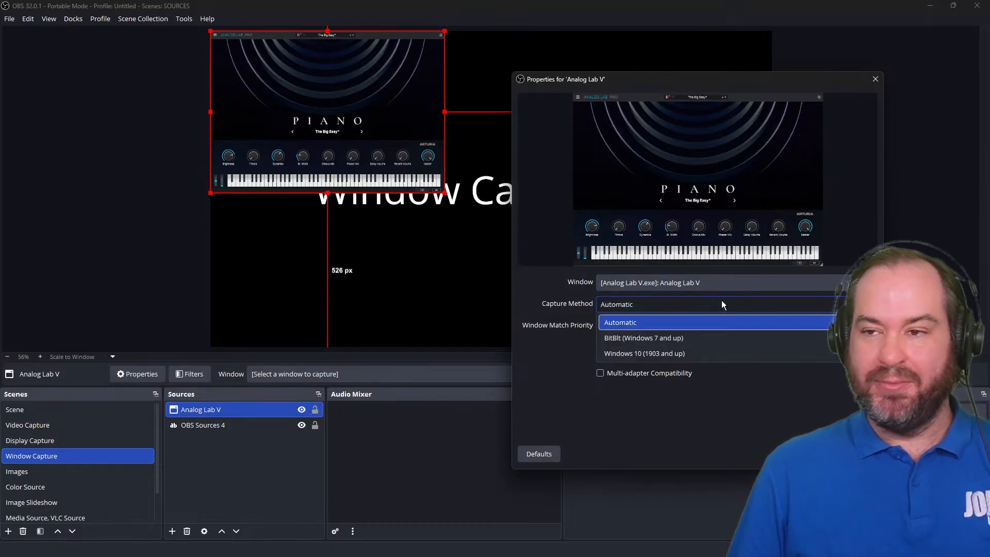
left_click(728, 324)
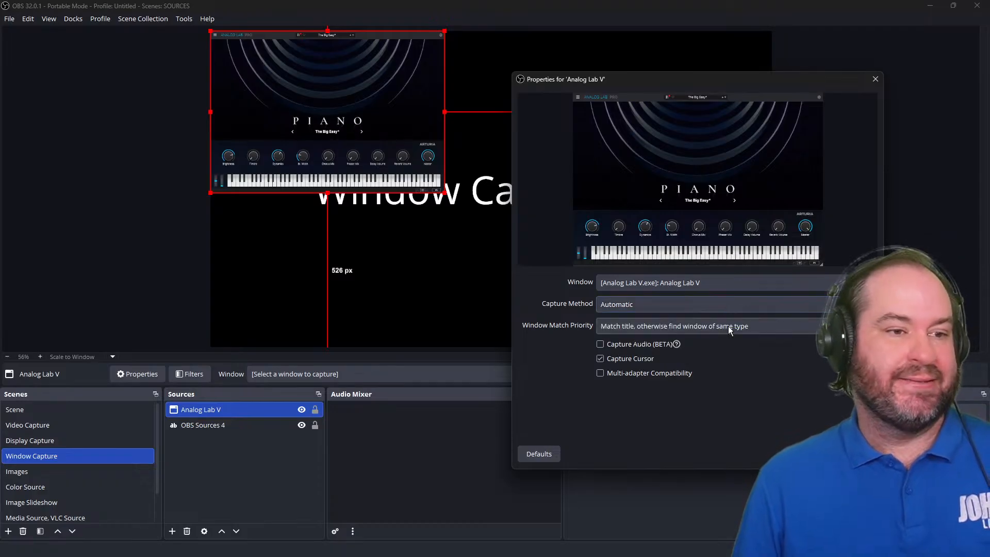
left_click(728, 326)
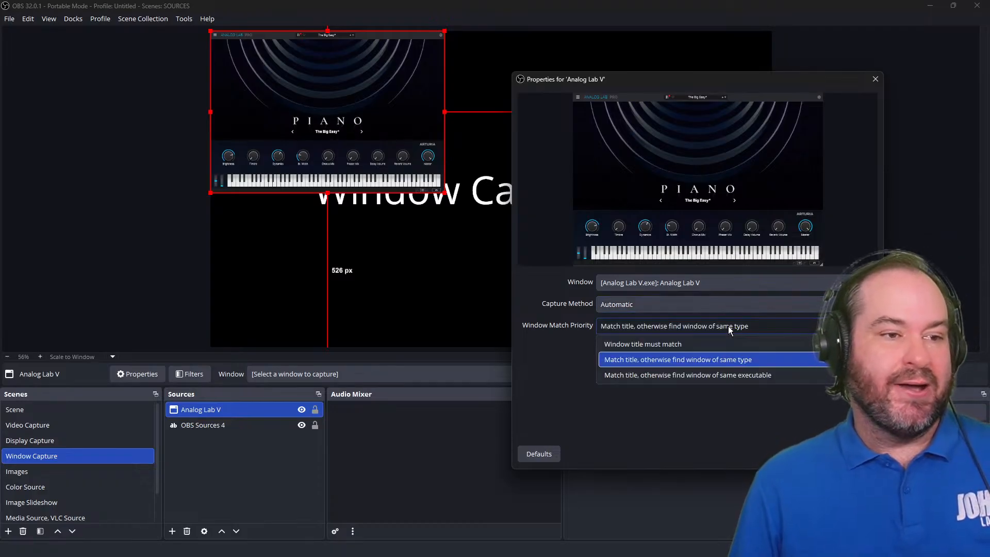
left_click(729, 326)
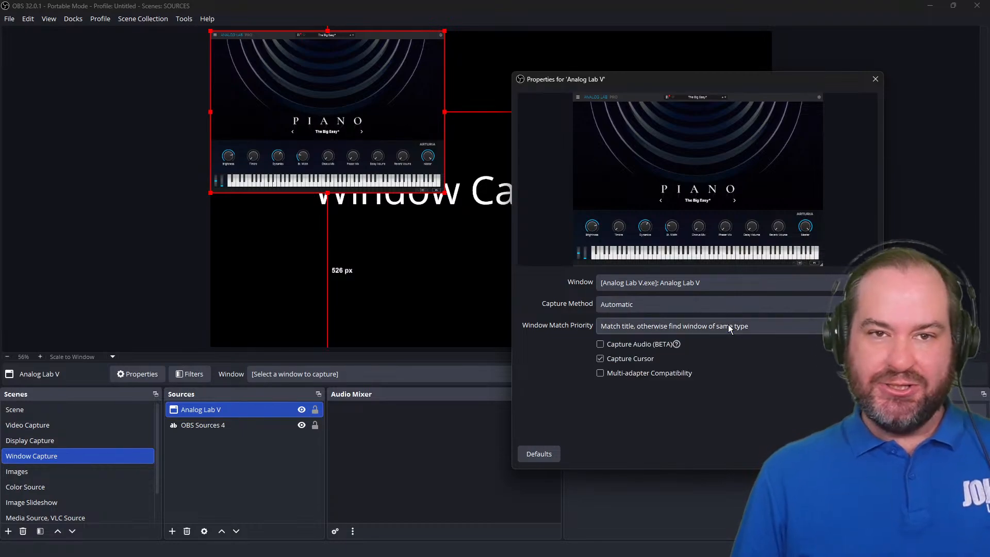
left_click(729, 327)
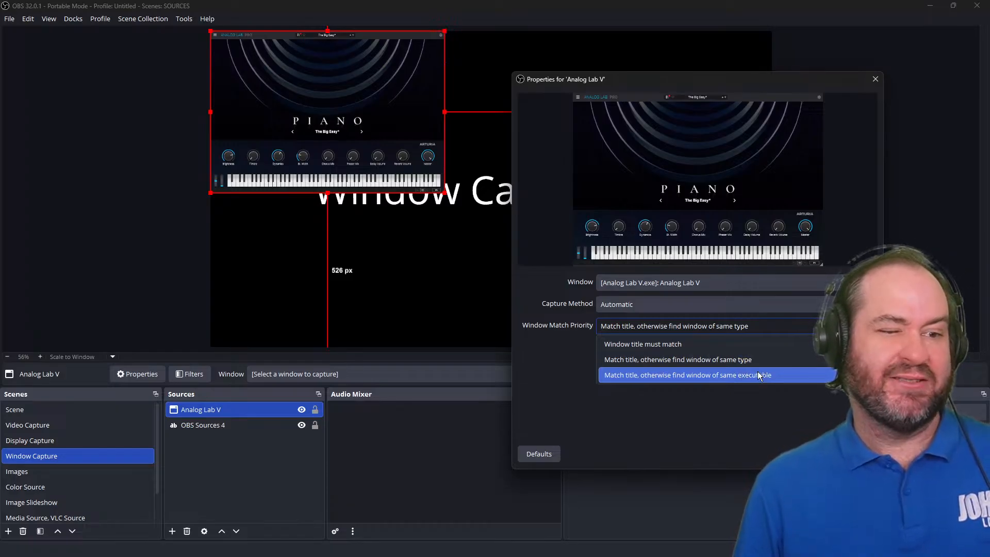
left_click(784, 360)
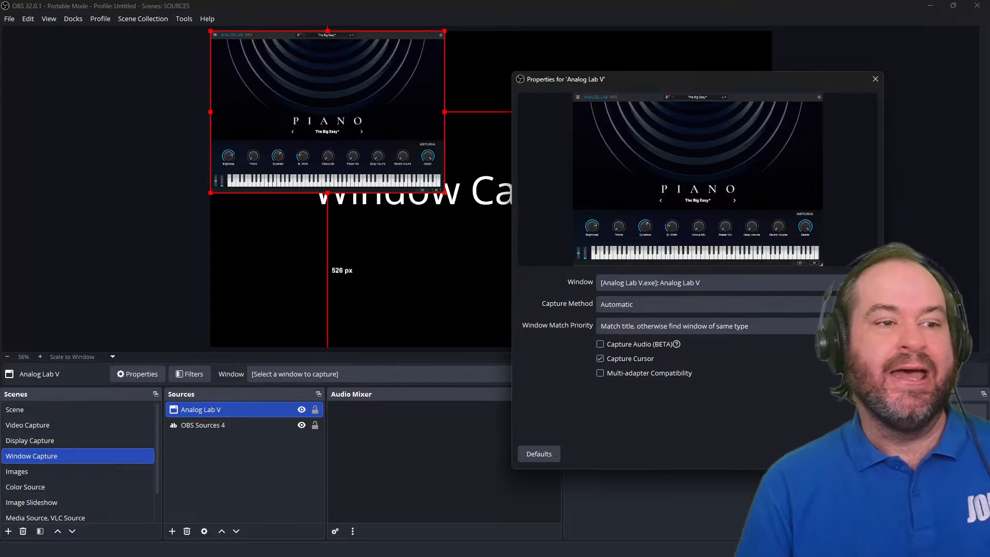
left_click(712, 279)
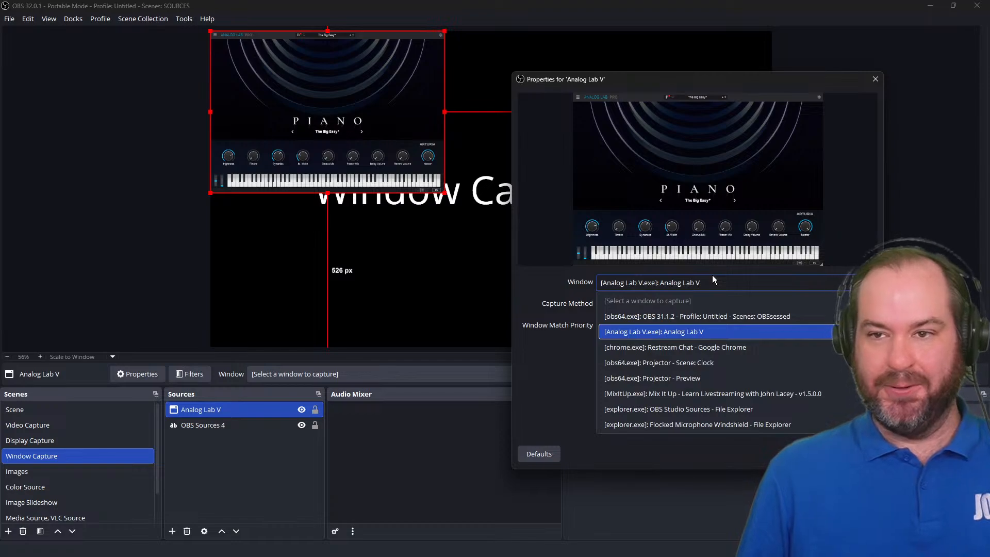
left_click(714, 279)
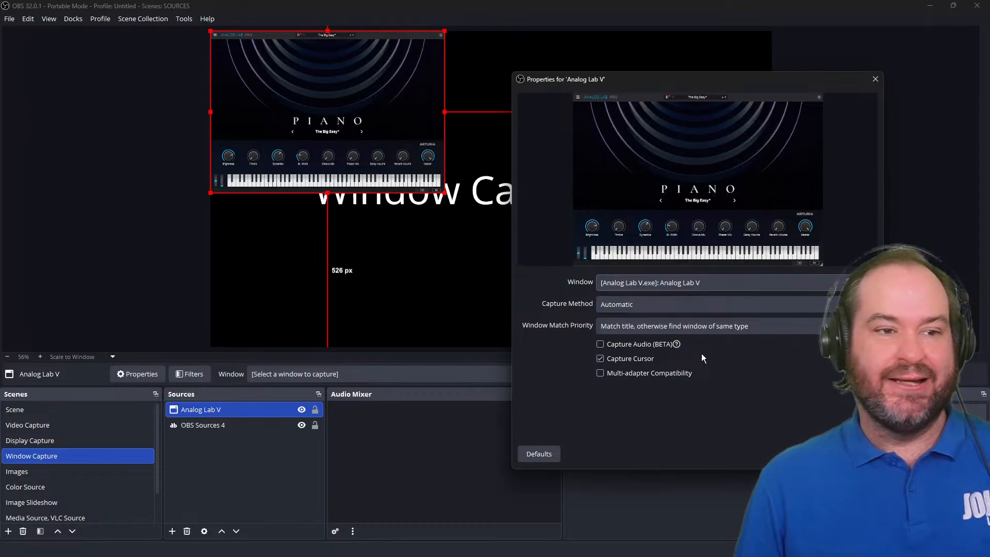
Enable Capture Audio (BETA) for the Analog Lab V window capture and close its properties.
left_click(627, 347)
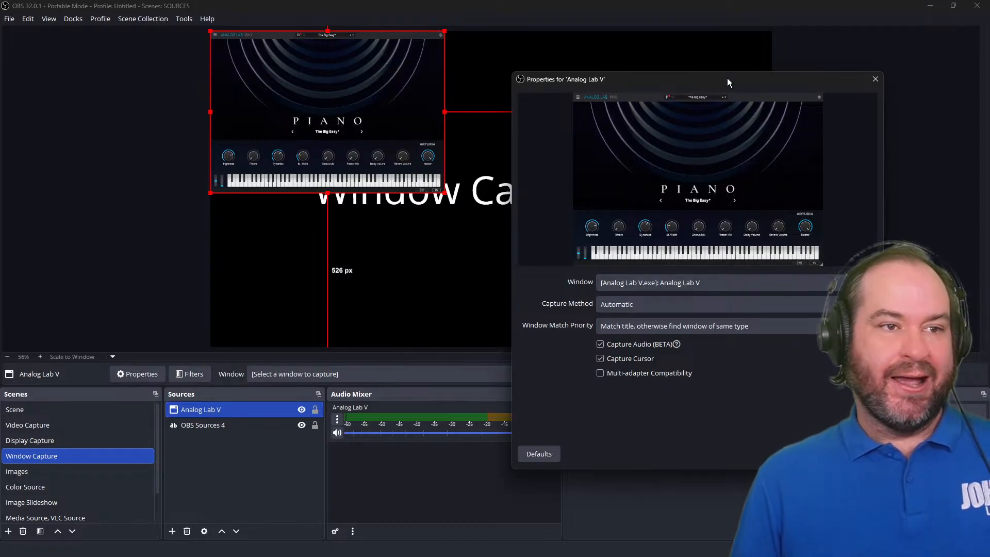
left_click_drag(728, 82, 798, 55)
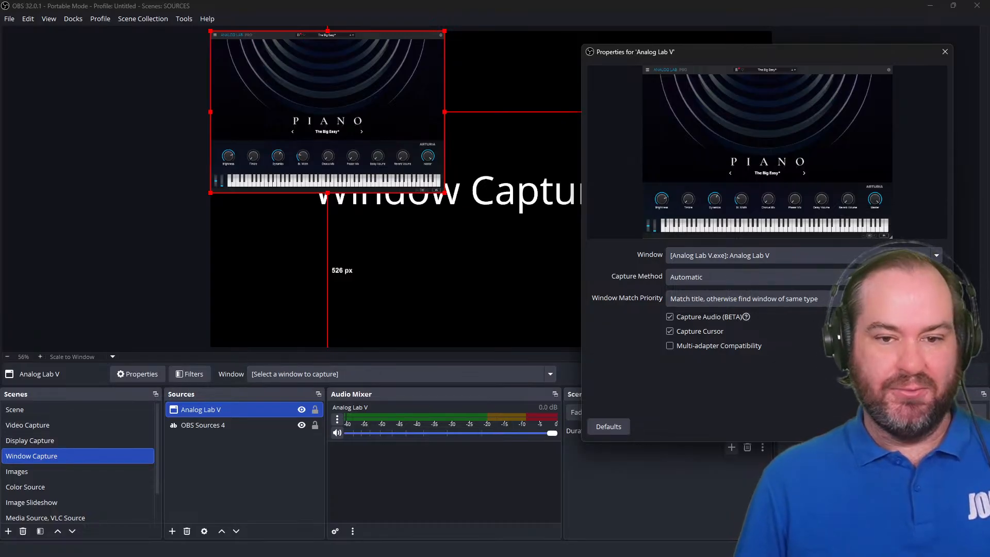
left_click(760, 231)
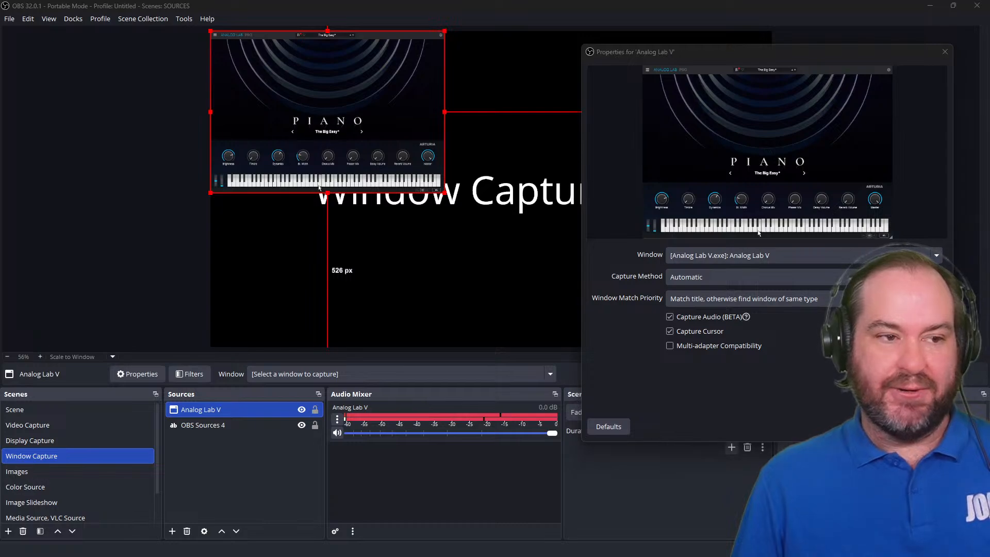
left_click(773, 231)
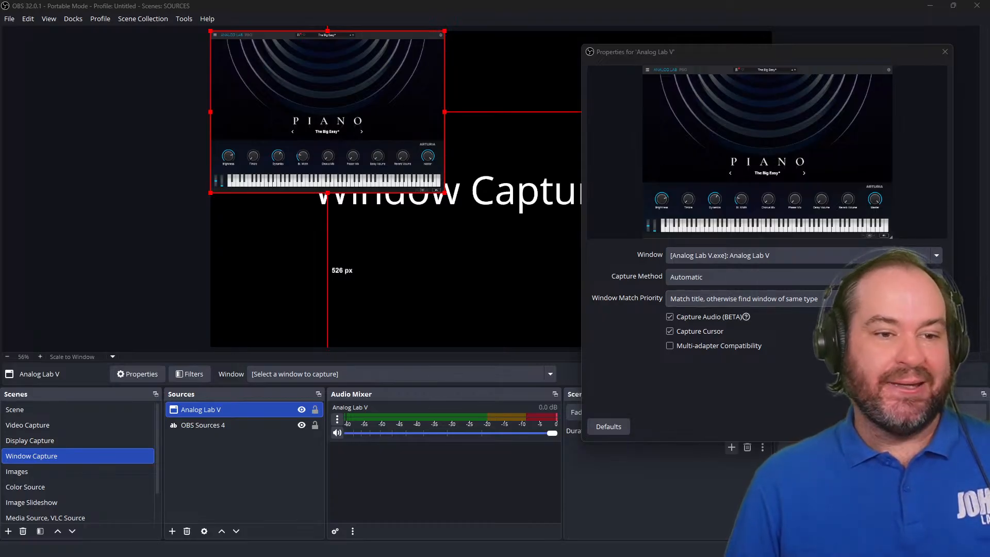
left_click(880, 426)
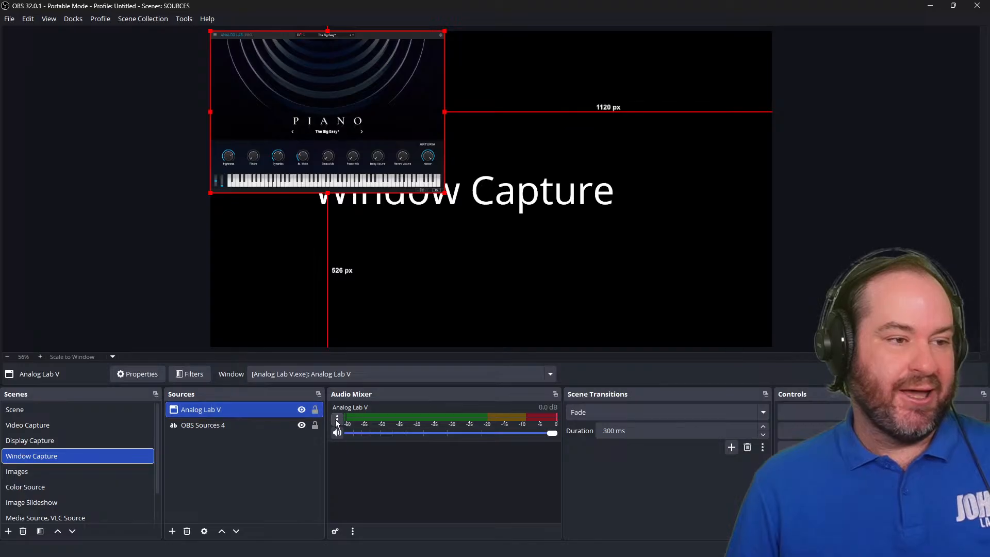
Set the Analog Lab V source's volume to -8 dB in the advanced audio properties.
left_click(336, 420)
left_click(375, 467)
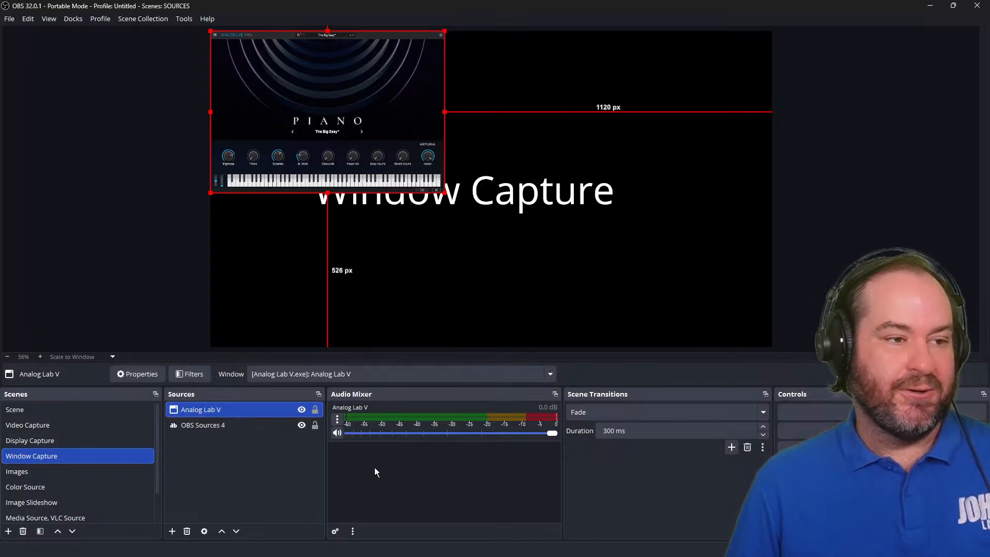
left_click(338, 419)
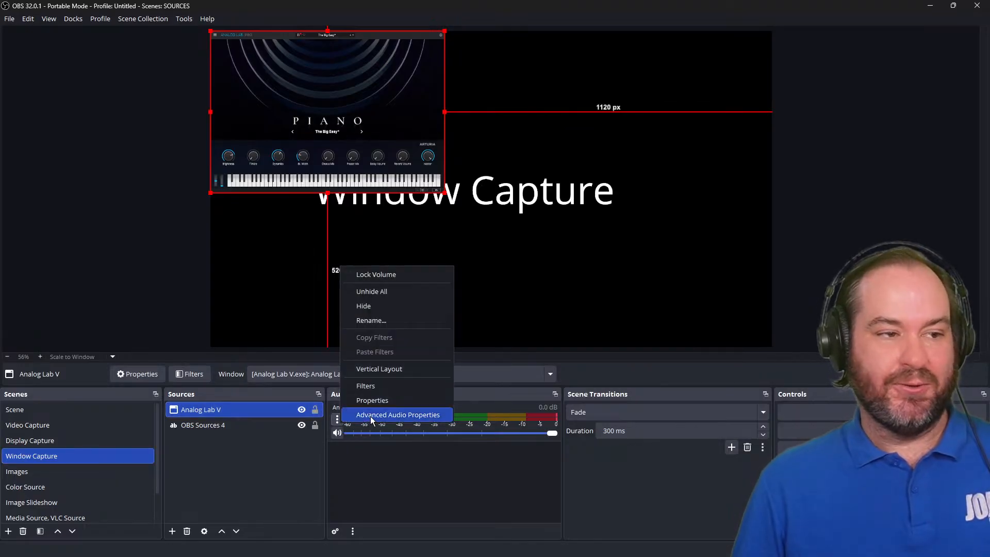
left_click(371, 415)
left_click(327, 222)
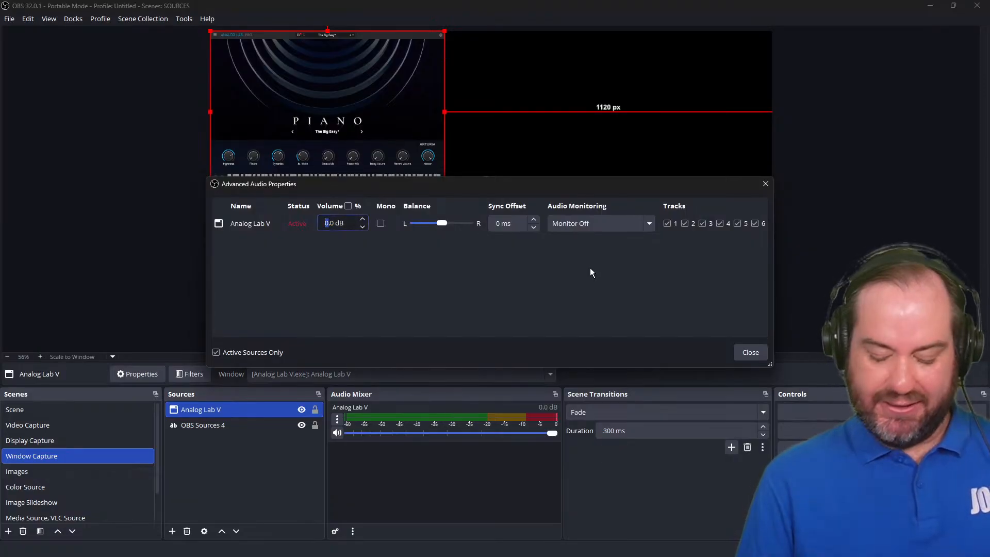
type("-6")
key("Tab")
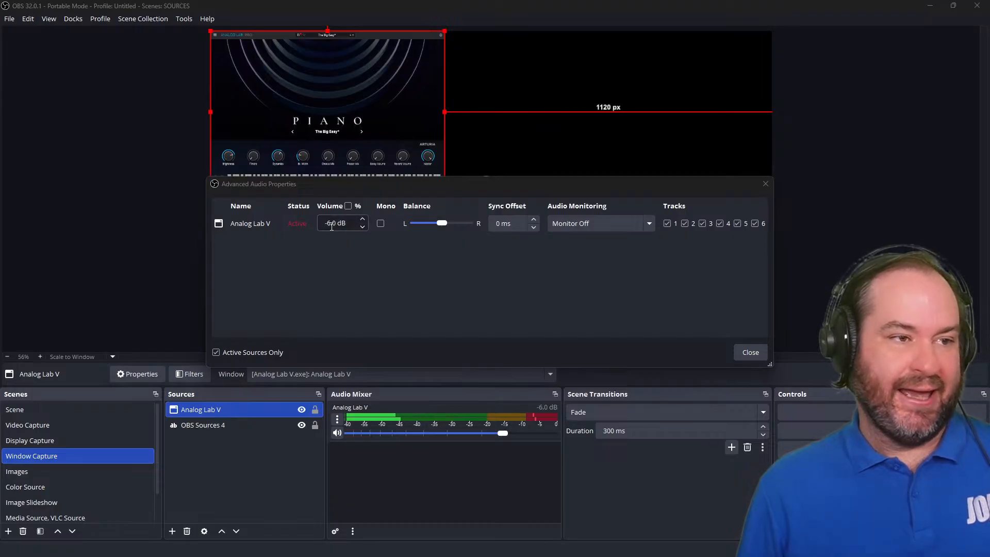
left_click_drag(332, 225, 328, 225)
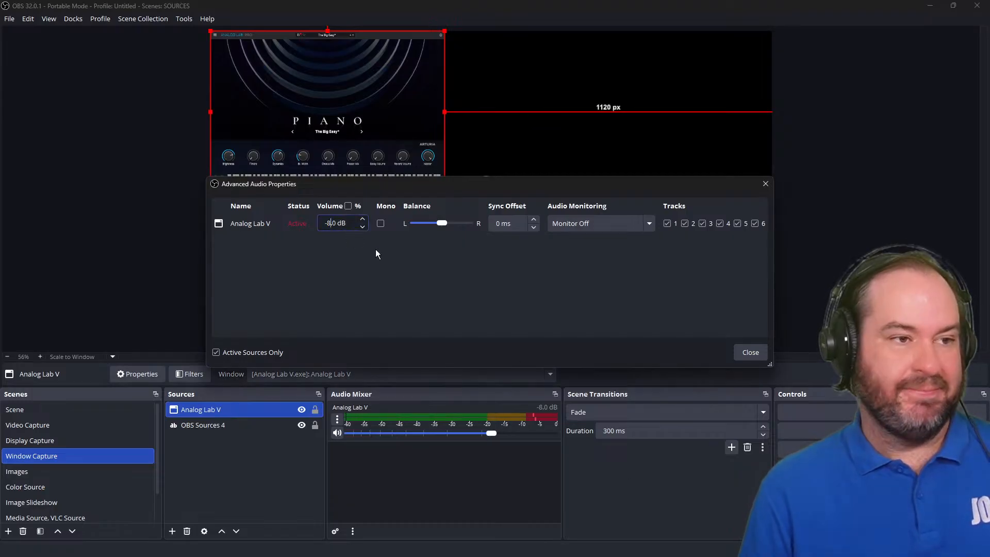
type("8")
key("Tab")
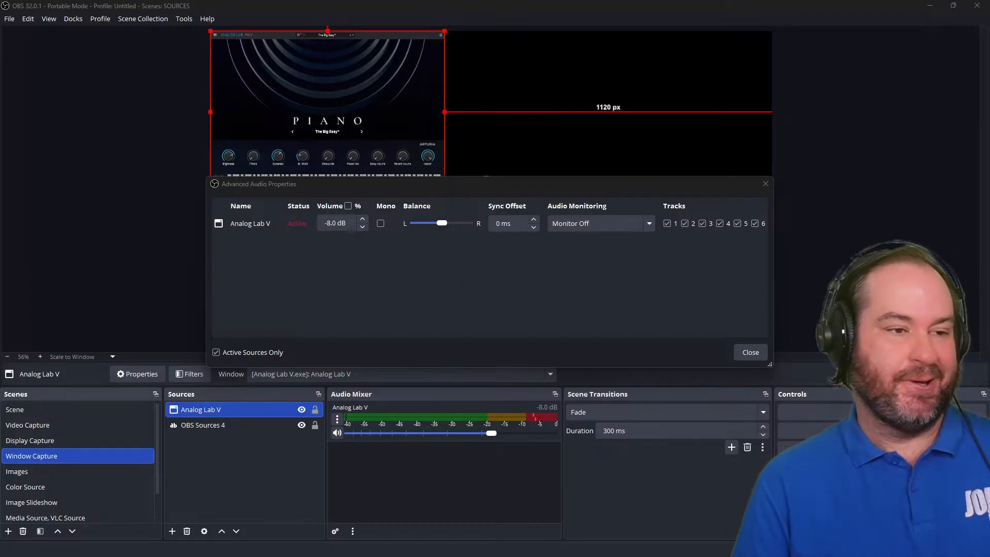
left_click(765, 352)
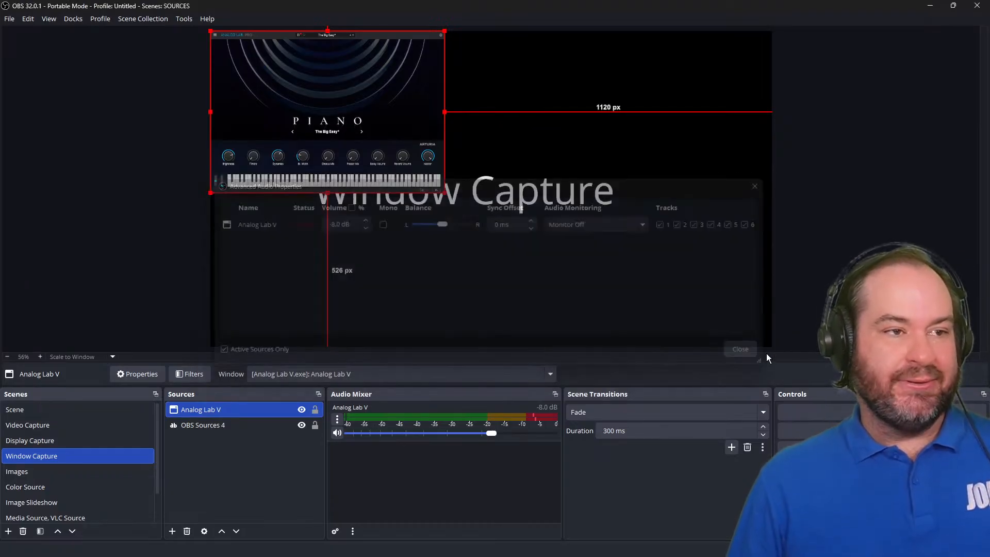
Move the Analog Lab V source and enlarge it from its corner in the preview.
left_click_drag(380, 128, 433, 155)
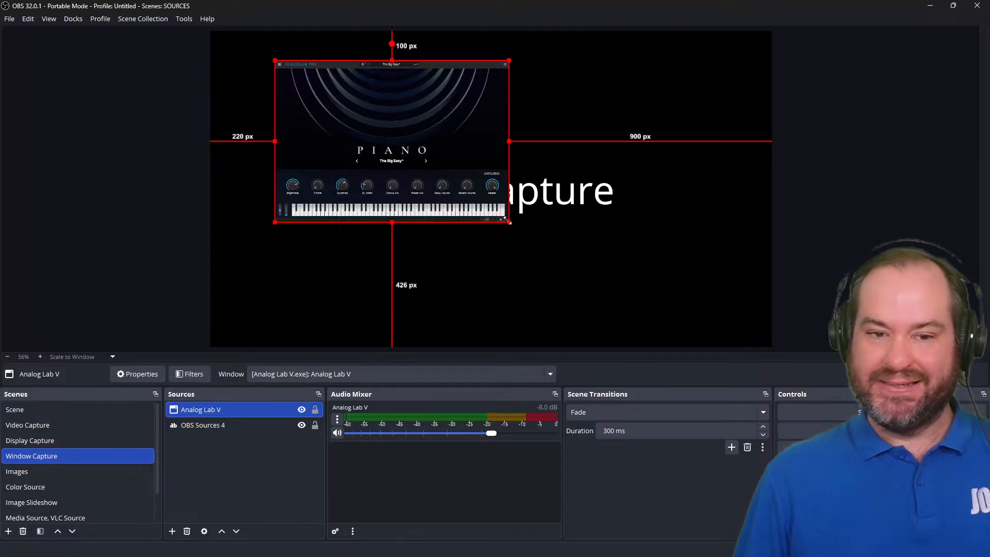
left_click_drag(508, 221, 625, 314)
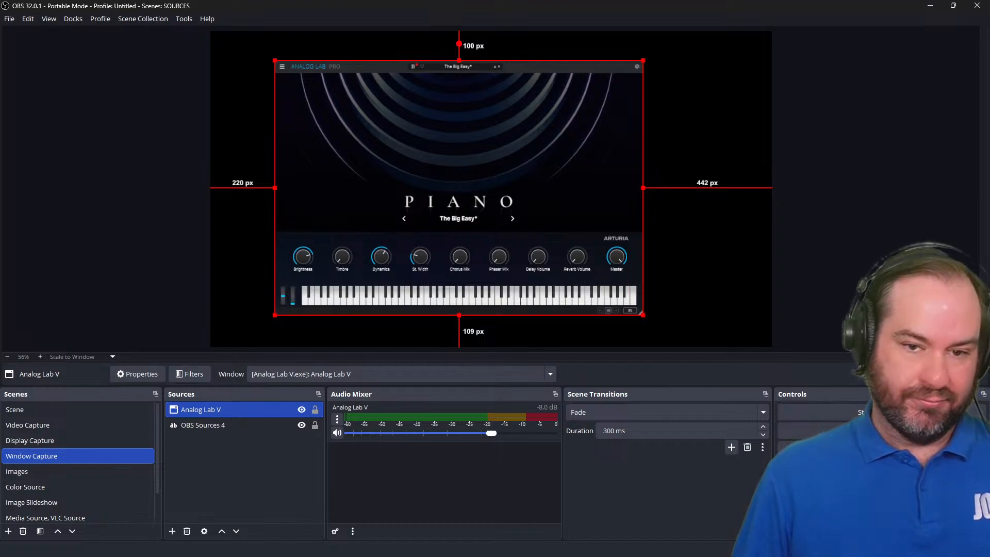
Reposition the Analog Lab V source against the canvas's top edge and resize it smaller.
left_click(602, 63)
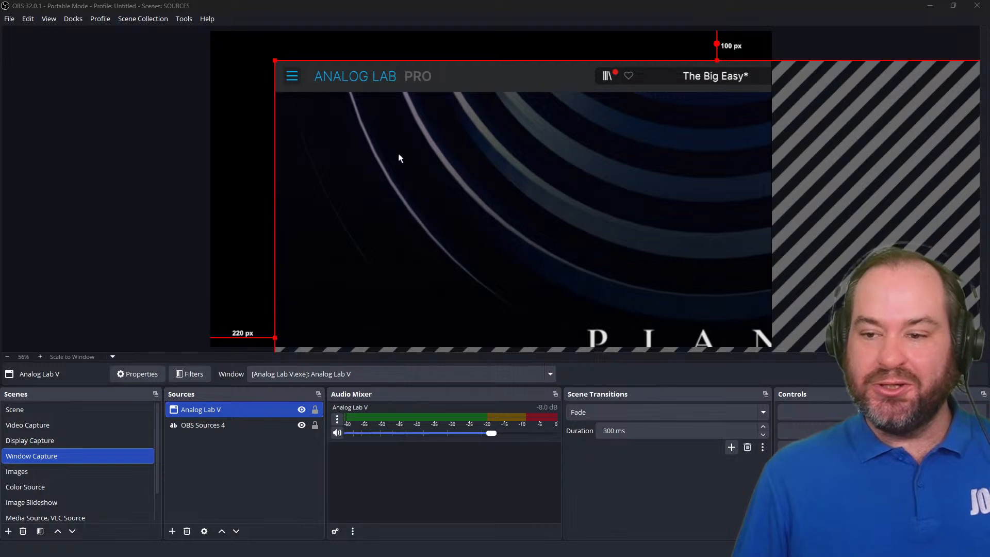
left_click(484, 206)
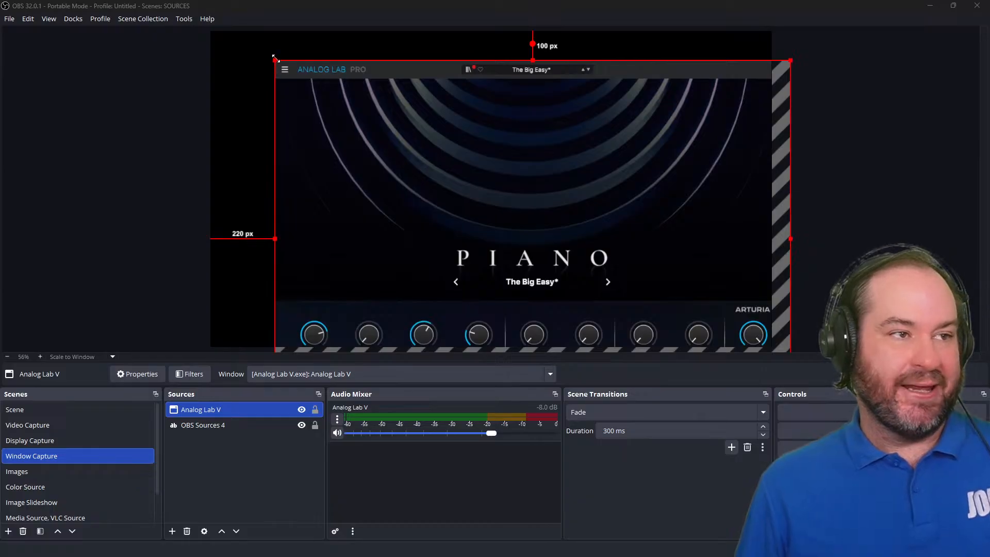
left_click_drag(275, 61, 348, 106)
left_click_drag(553, 222, 434, 165)
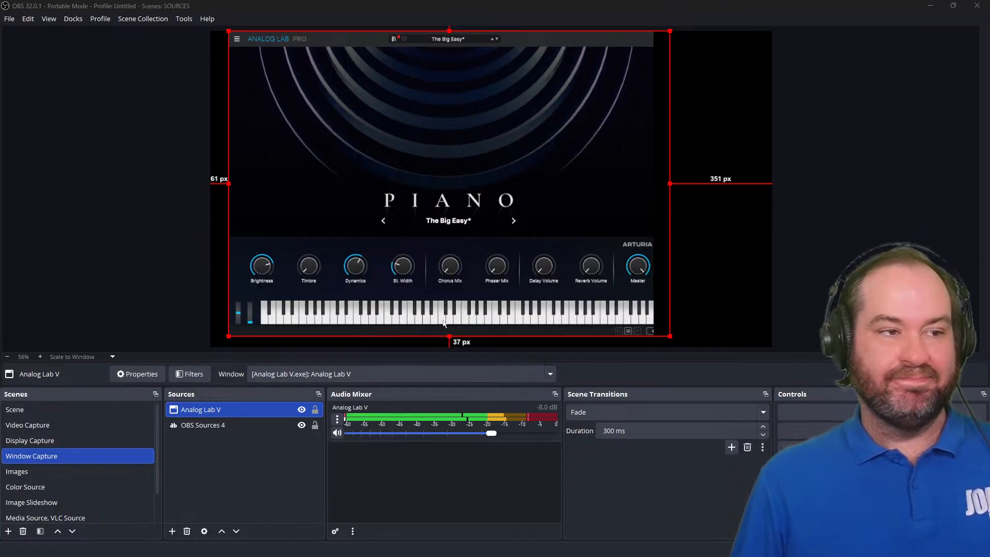
mouse_move(505, 270)
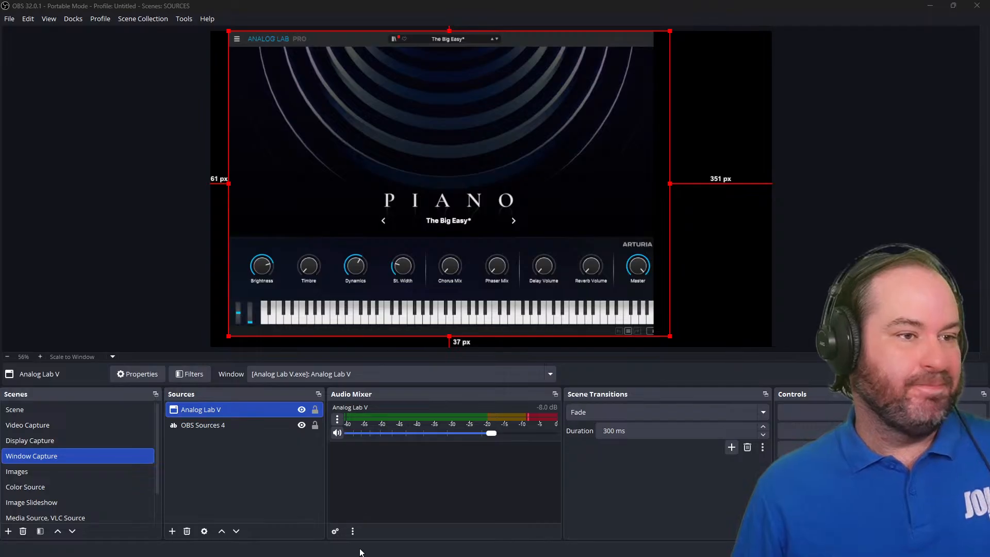
left_click_drag(539, 31, 543, 32)
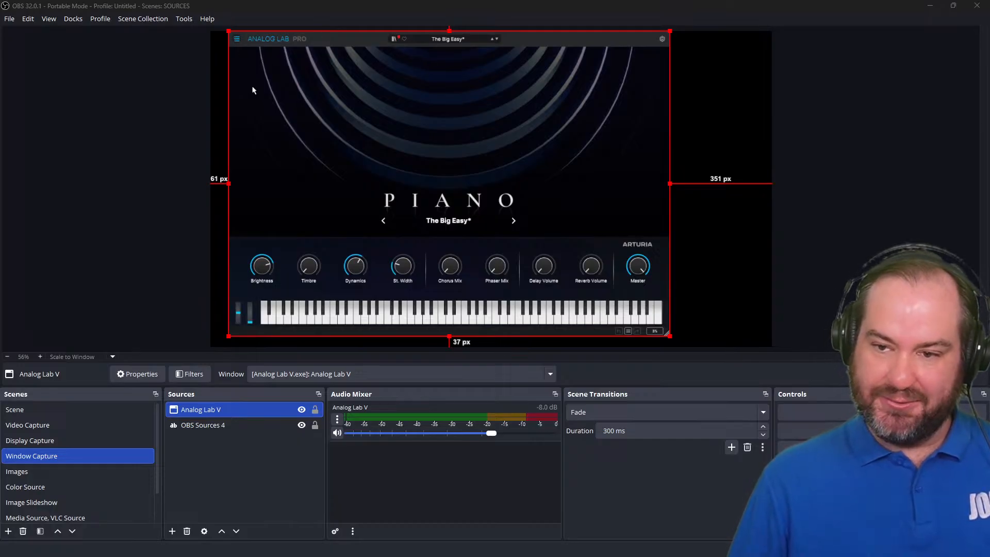
left_click(326, 105)
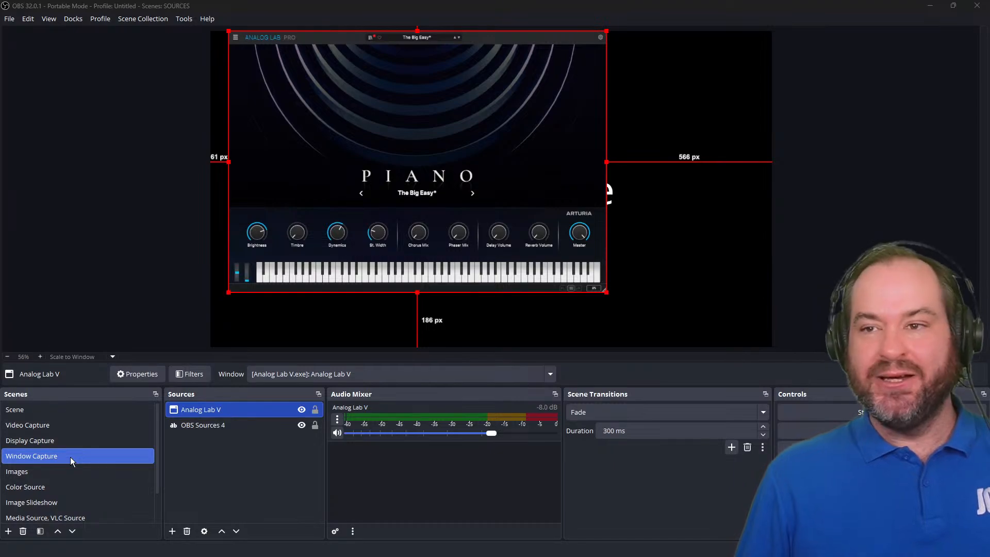
Unhide the Field Monitor source in the Display Capture scene and enlarge it from its corner.
left_click(70, 441)
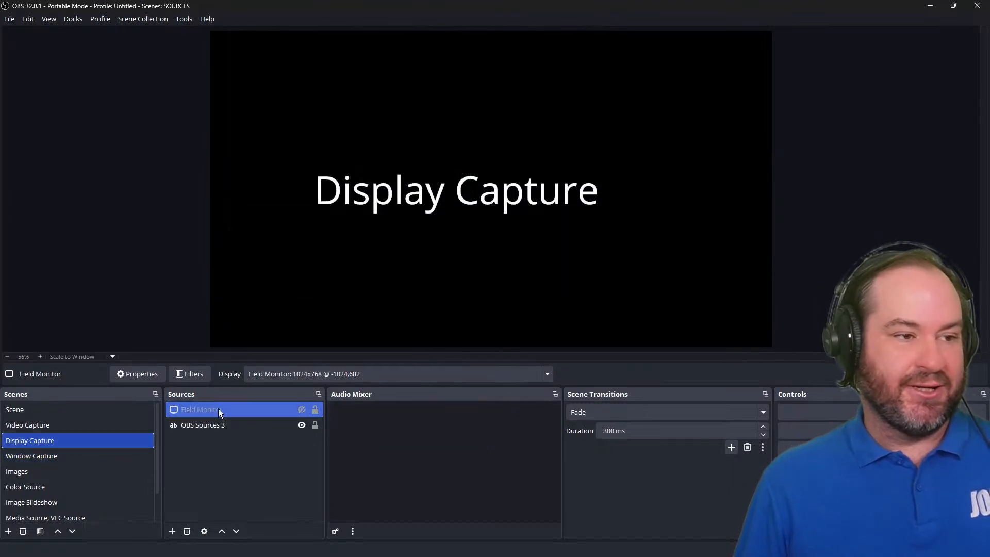
left_click(302, 411)
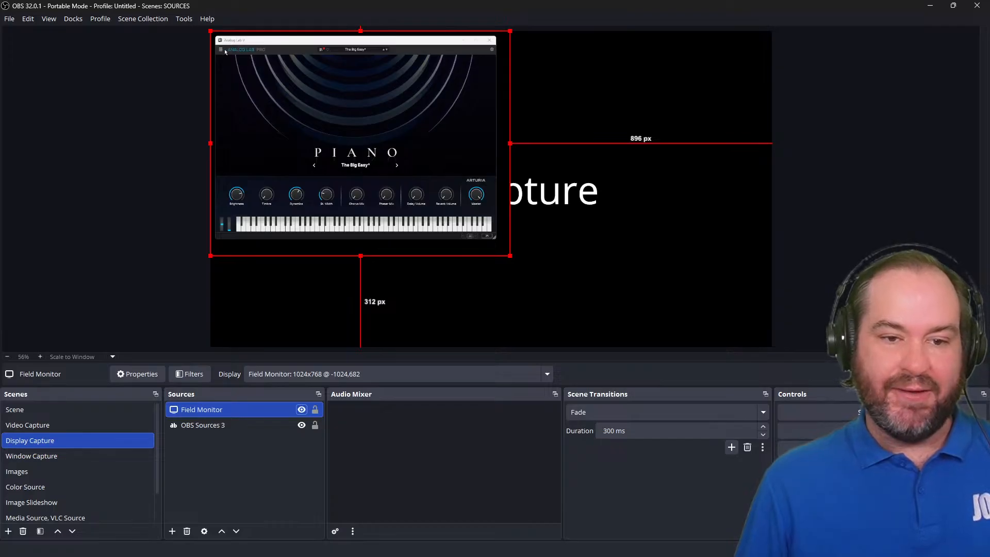
left_click(222, 51)
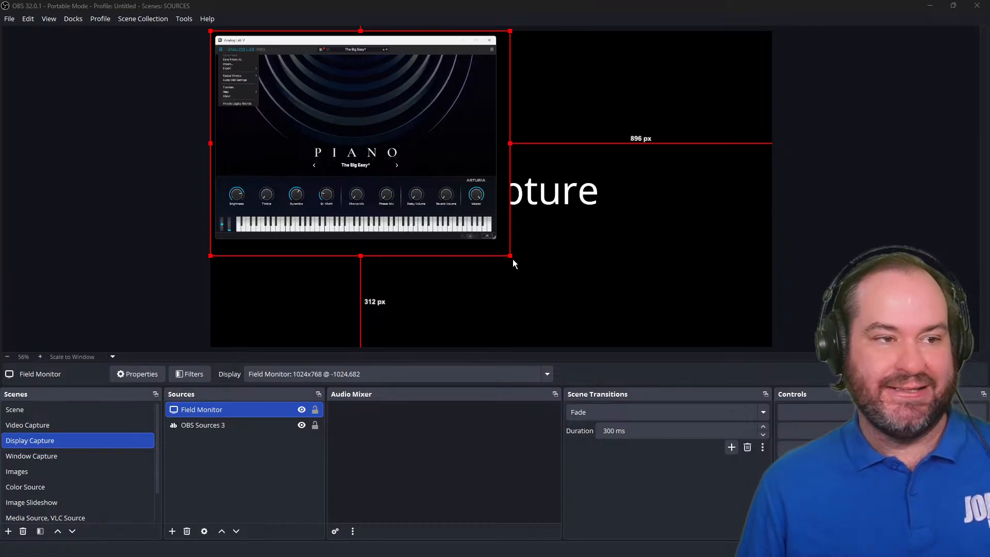
left_click_drag(510, 253, 595, 319)
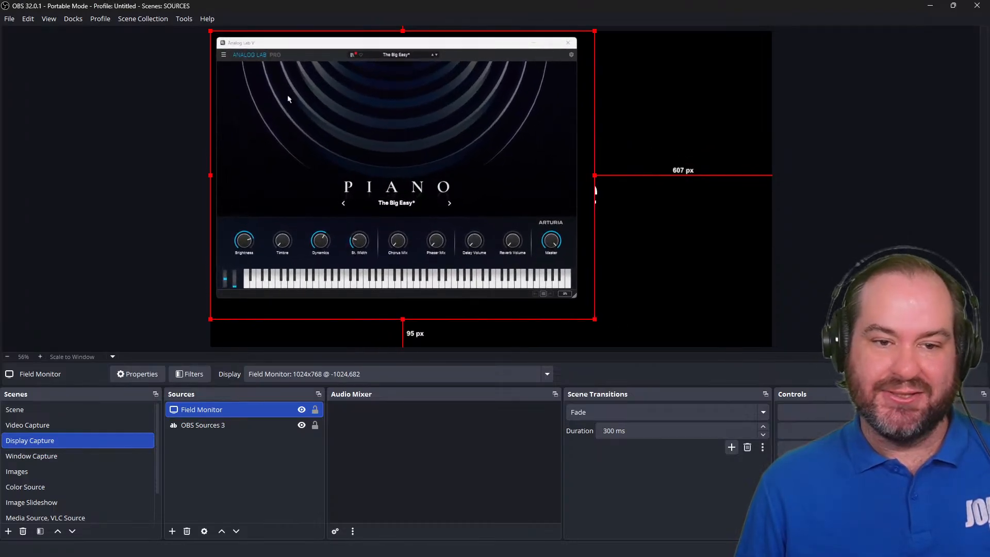
left_click(223, 55)
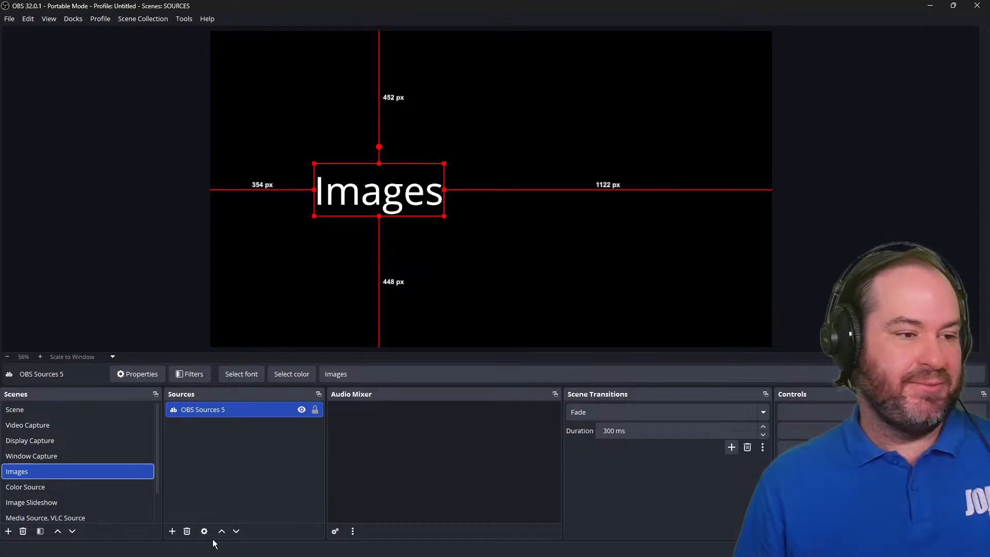
Add a new Image source named Banner to the Images scene using the comment-bar.png file.
left_click(171, 531)
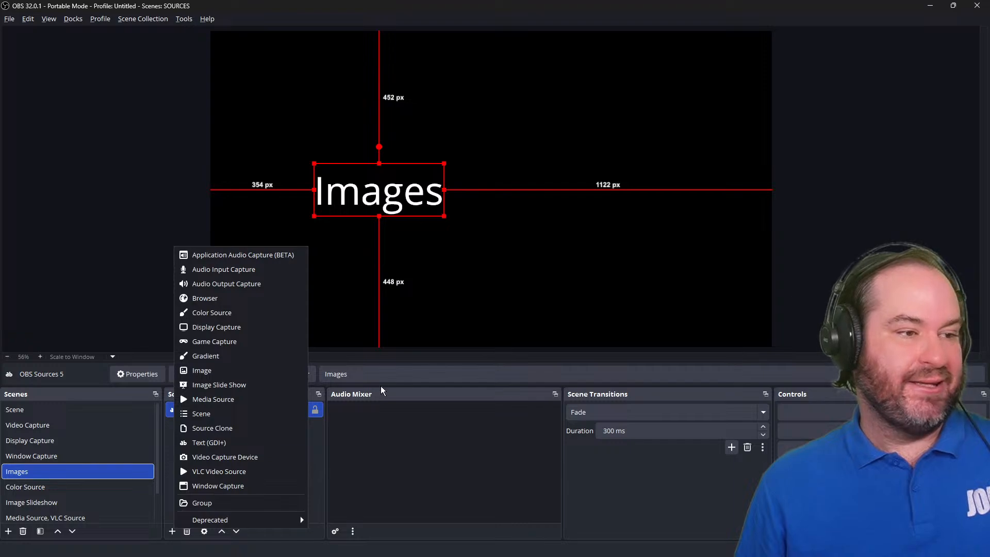
left_click(272, 374)
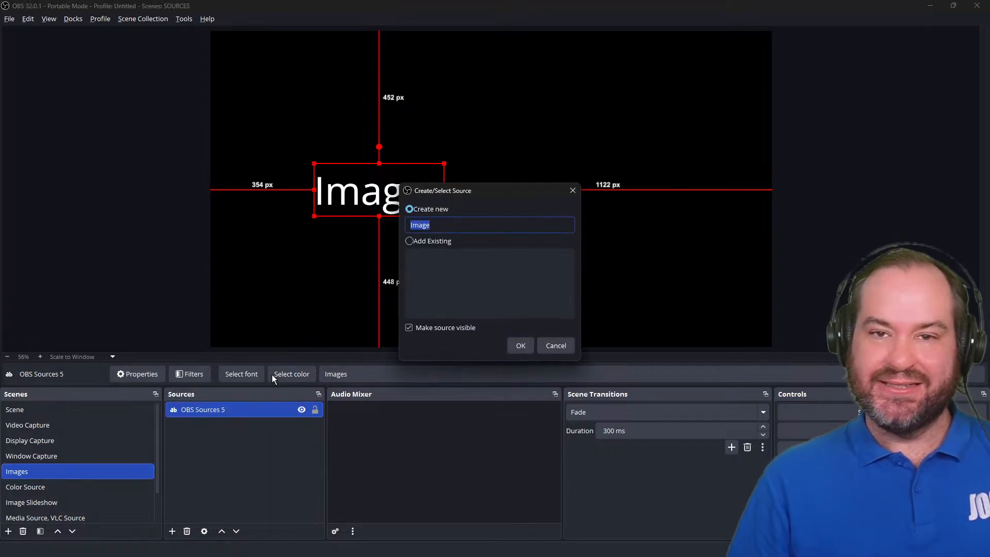
type("Banner")
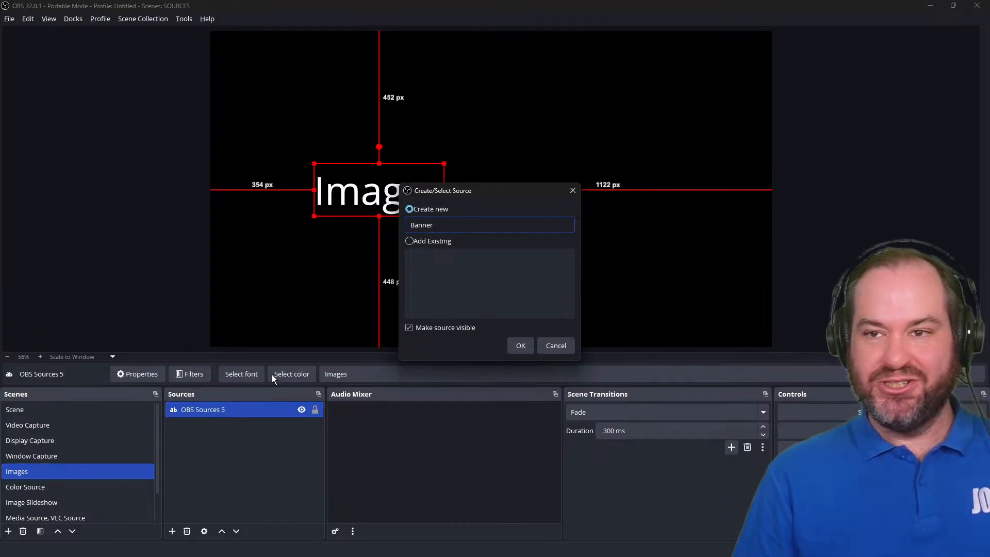
key("Return")
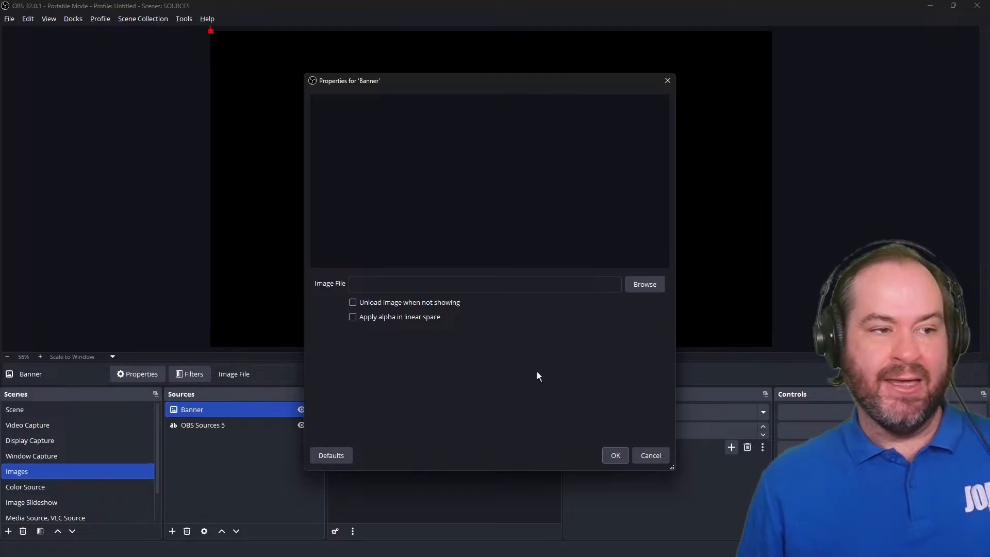
left_click(658, 290)
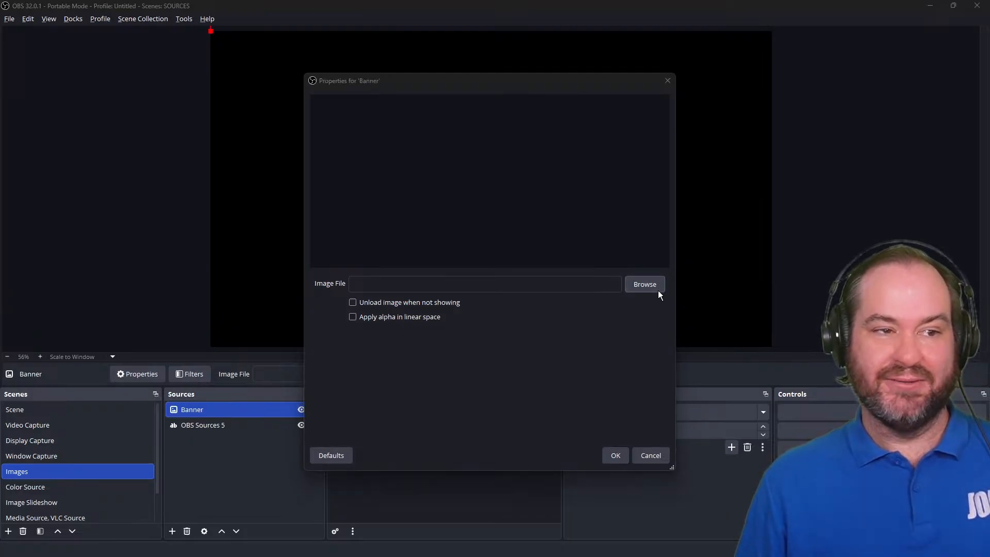
left_click_drag(627, 95, 627, 0)
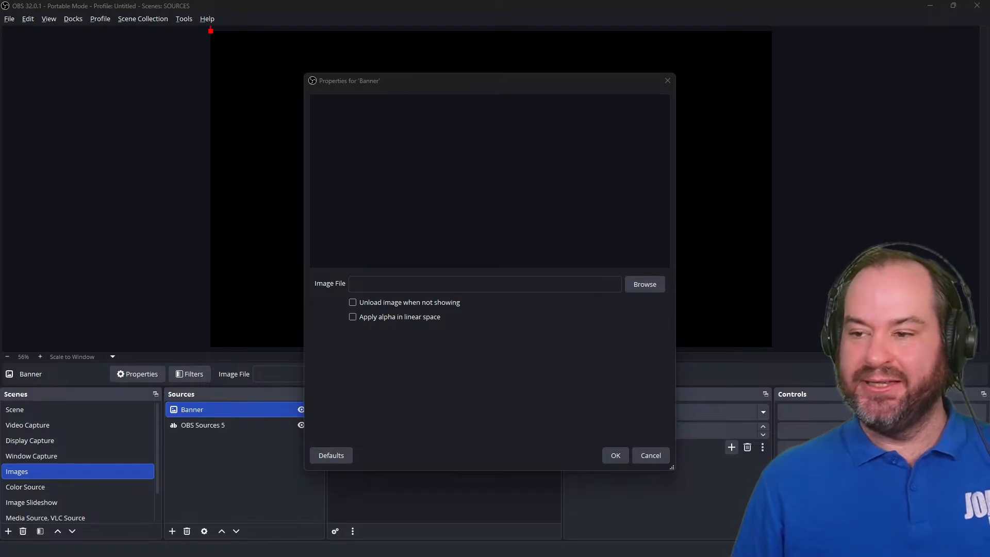
key("Return")
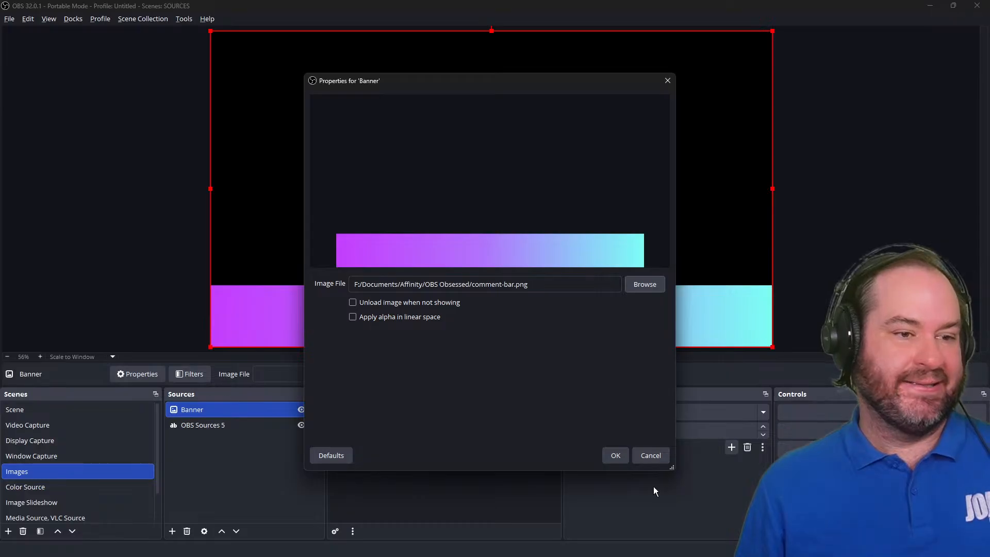
left_click(615, 458)
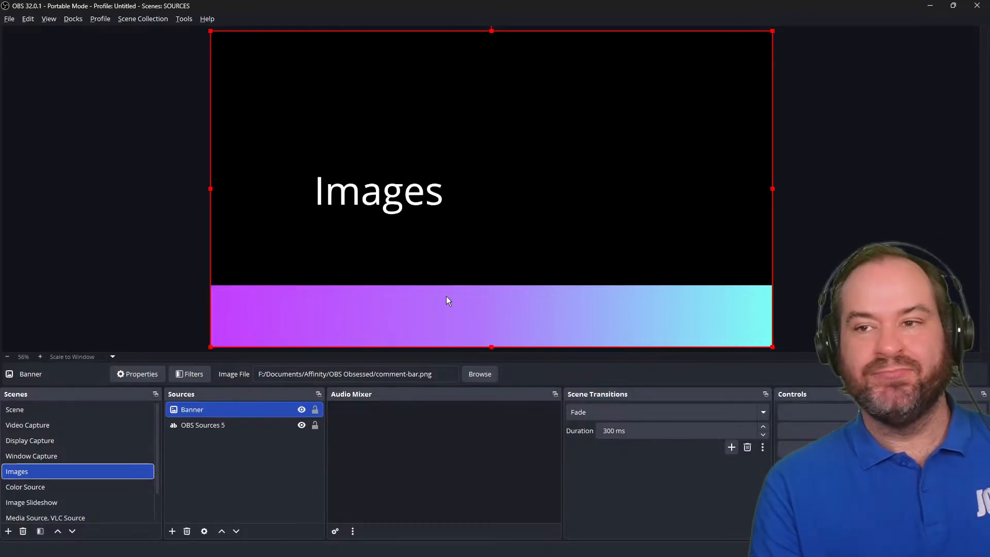
double_click(279, 410)
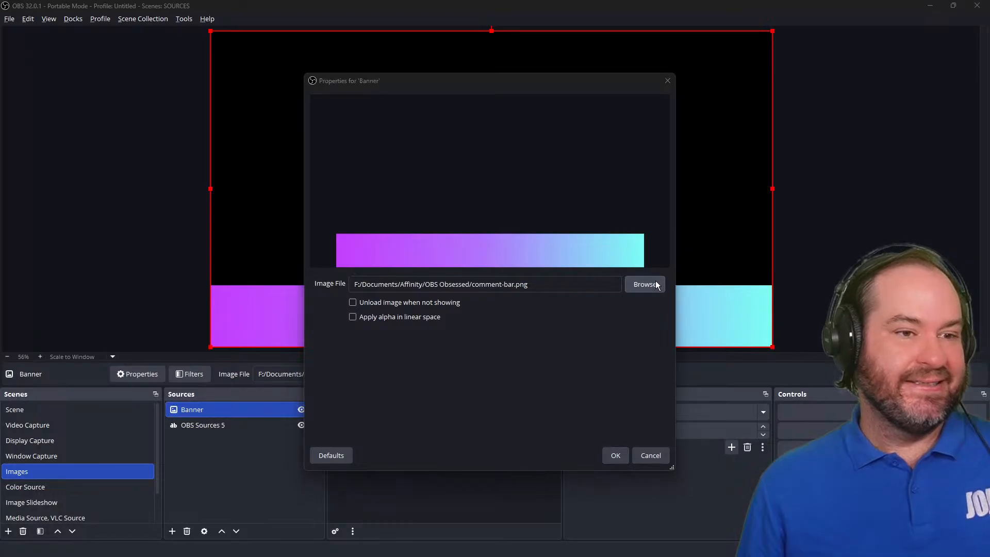
left_click(659, 283)
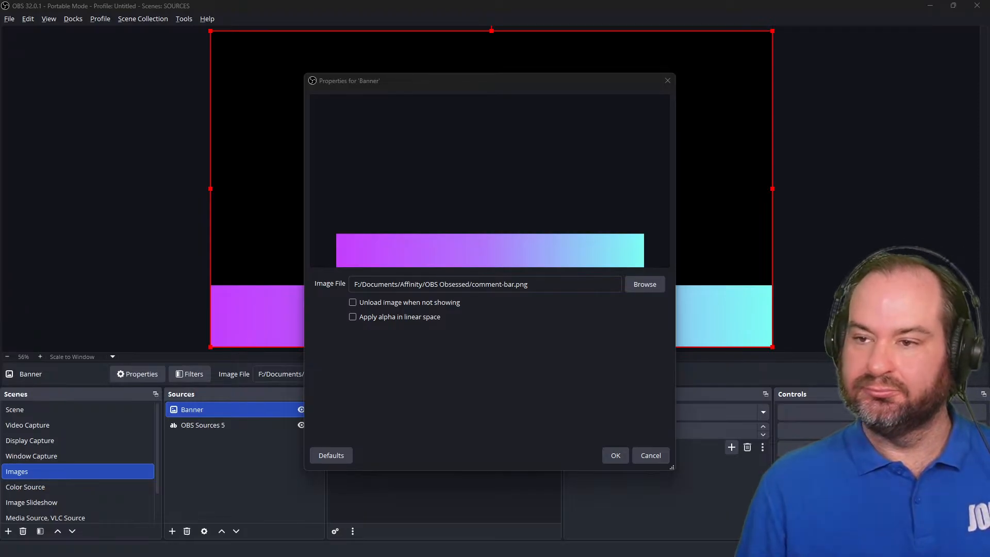
key("Return")
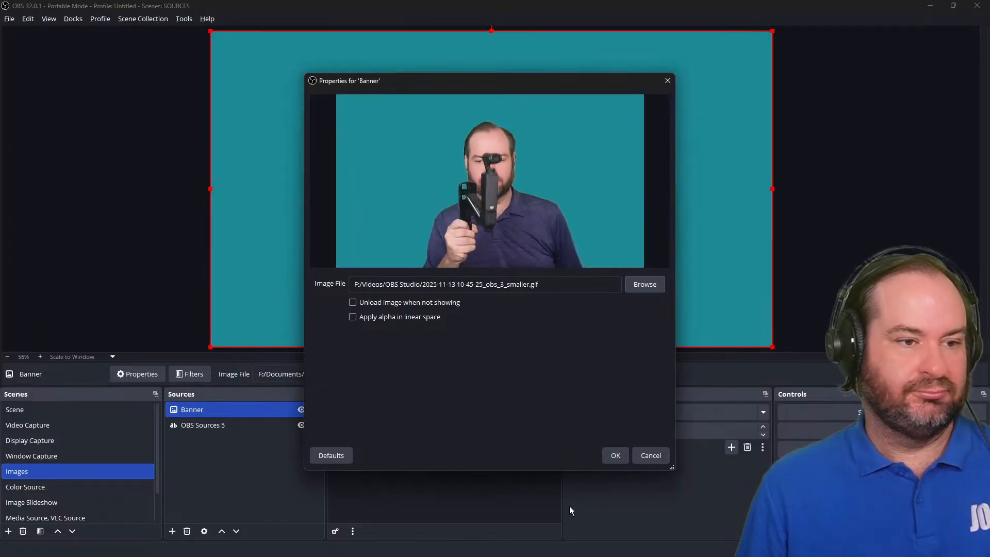
left_click(614, 455)
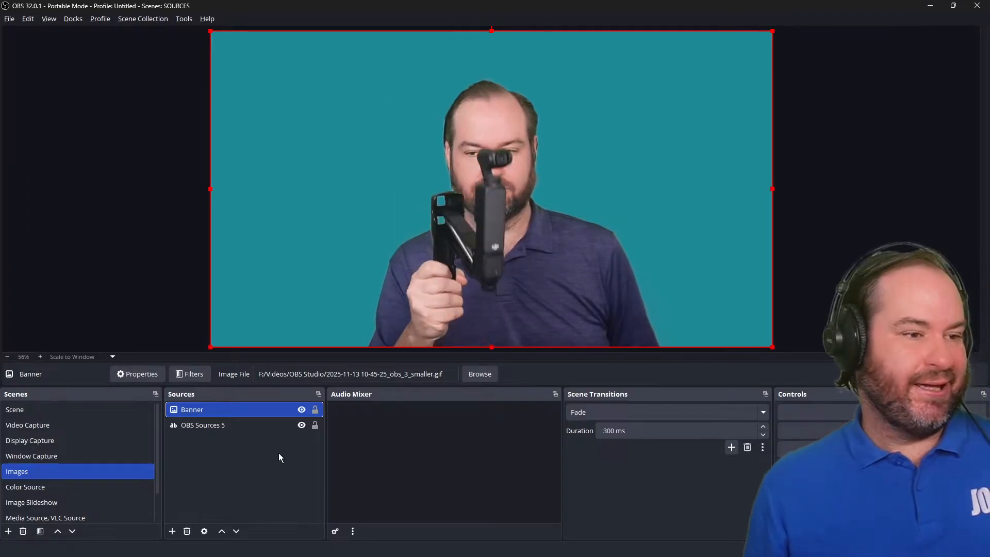
Reopen the Banner properties without changes, then toggle the Banner source's visibility until it is hidden.
double_click(268, 412)
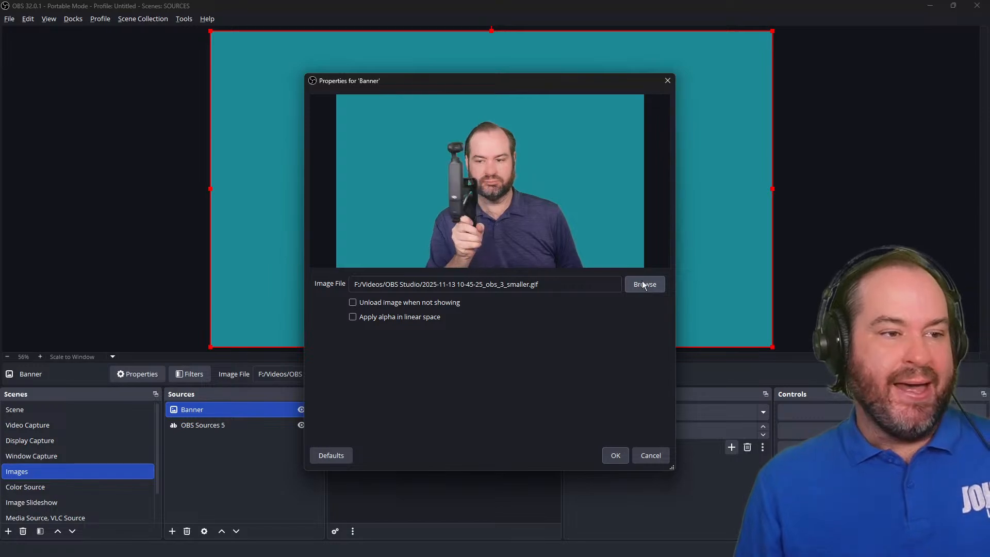
left_click(611, 462)
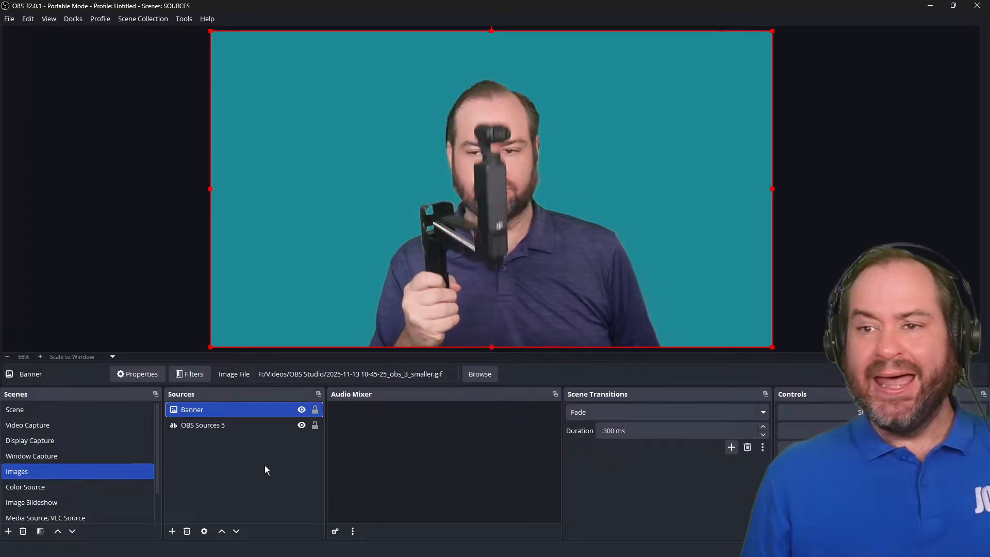
left_click(302, 411)
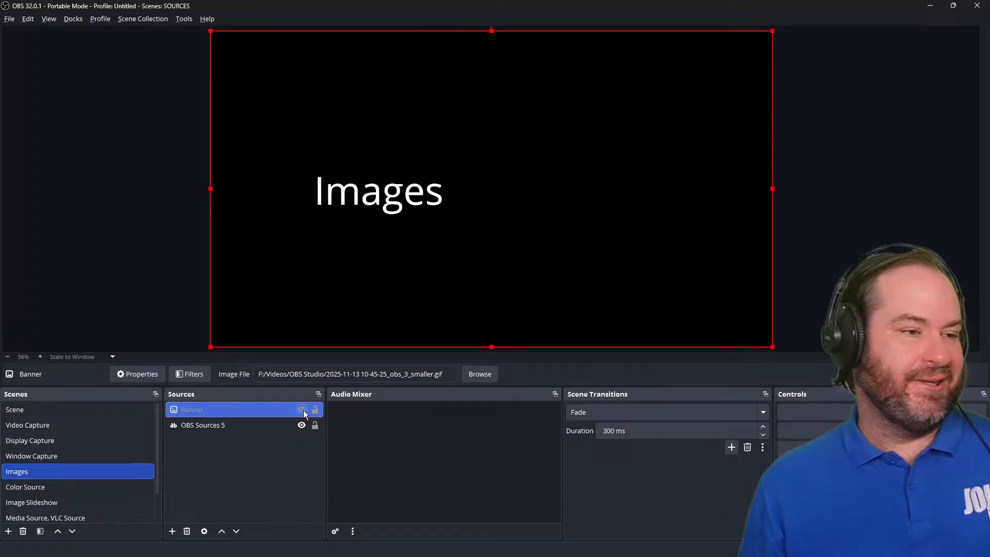
left_click(302, 410)
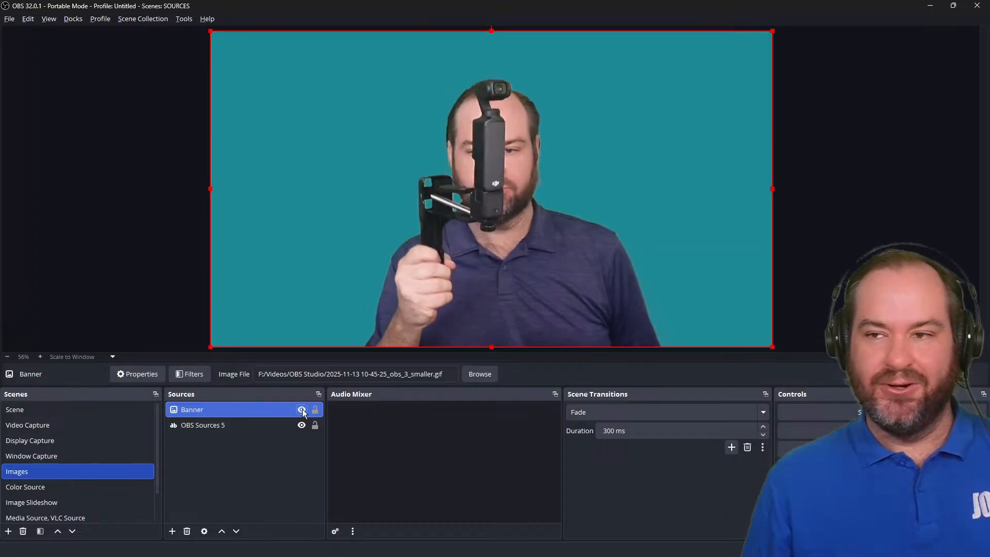
left_click(302, 409)
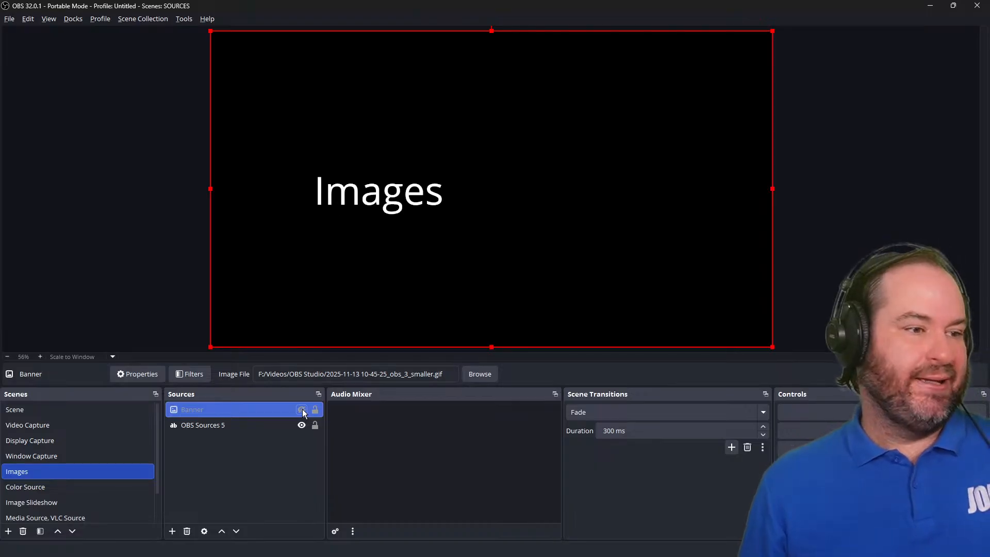
Open the hotkey settings and filter them for banner.
left_click(6, 19)
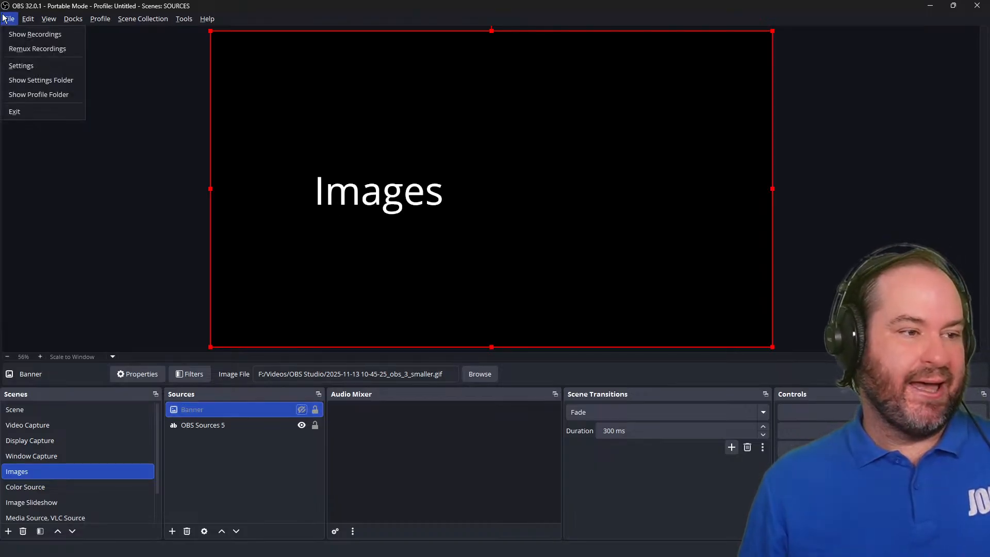
left_click(24, 66)
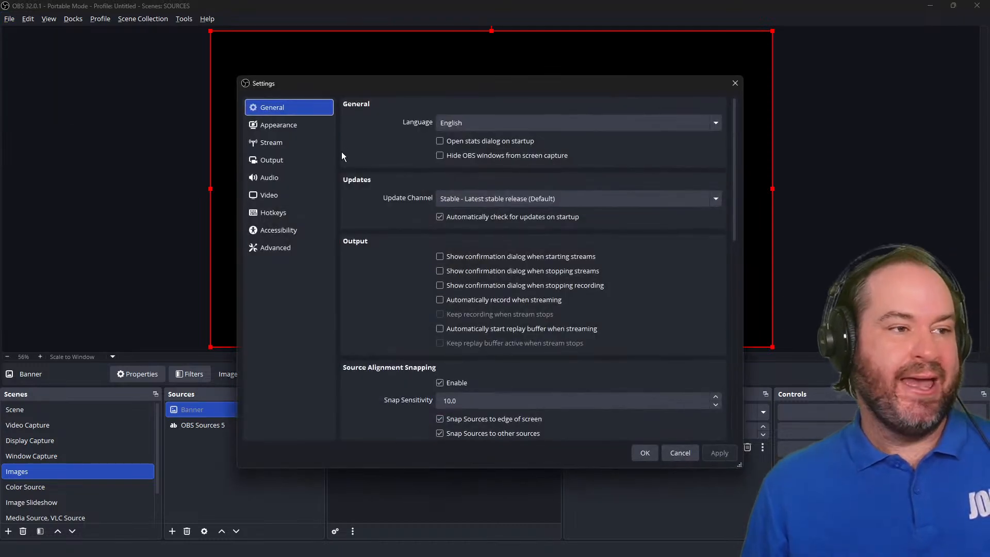
left_click(313, 208)
left_click(478, 104)
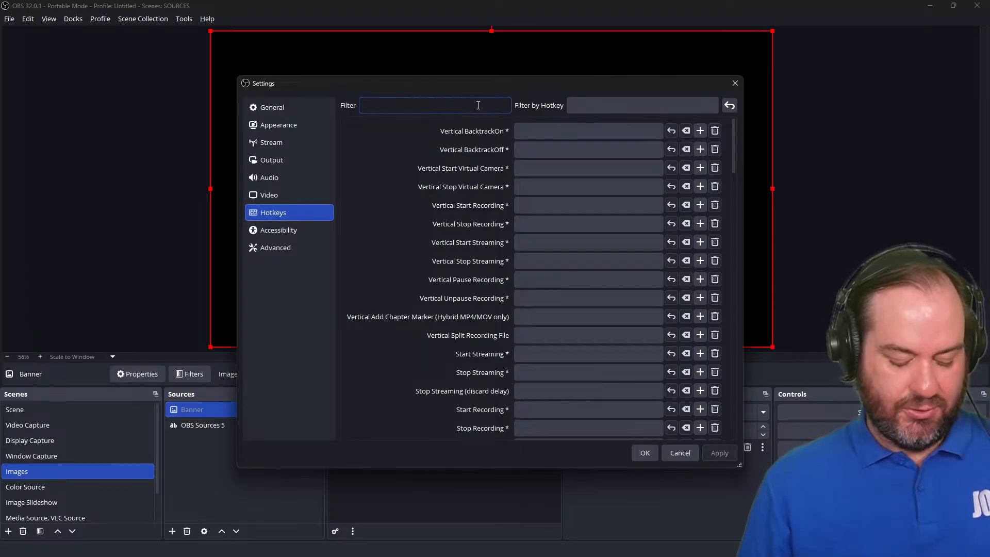
type("banner")
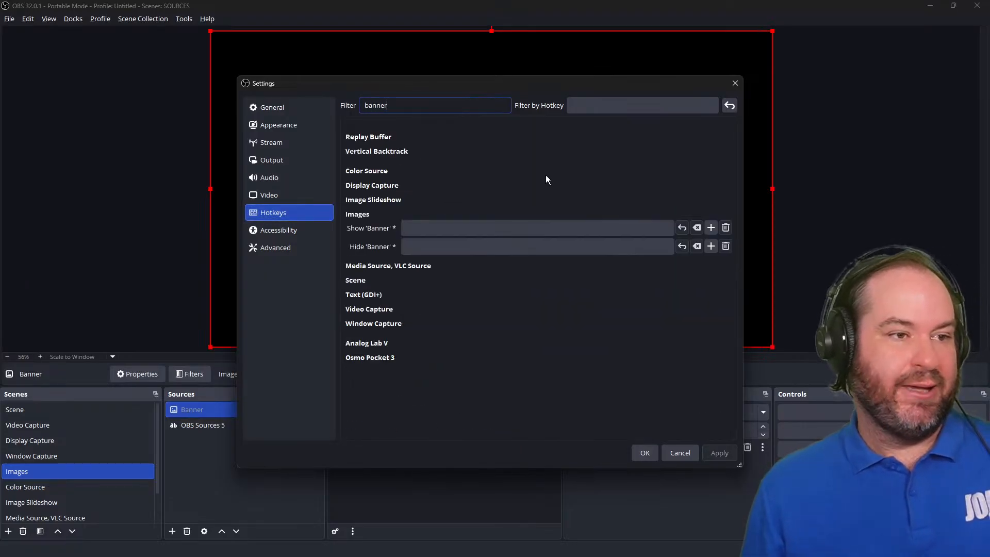
Assign Ctrl+Shift+1 to both the Show 'Banner' and Hide 'Banner' hotkeys, then apply and close settings.
left_click(563, 230)
left_click(563, 229)
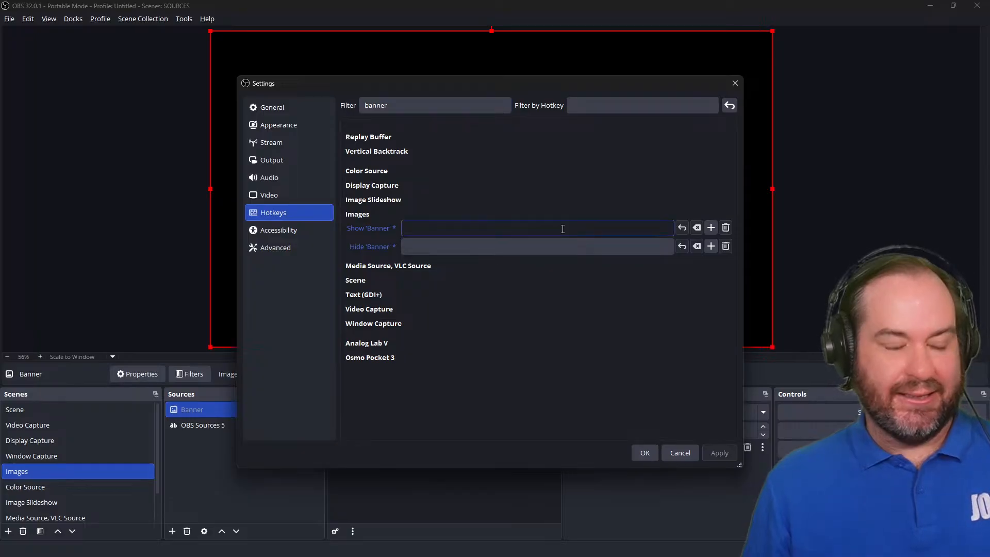
key("ctrl")
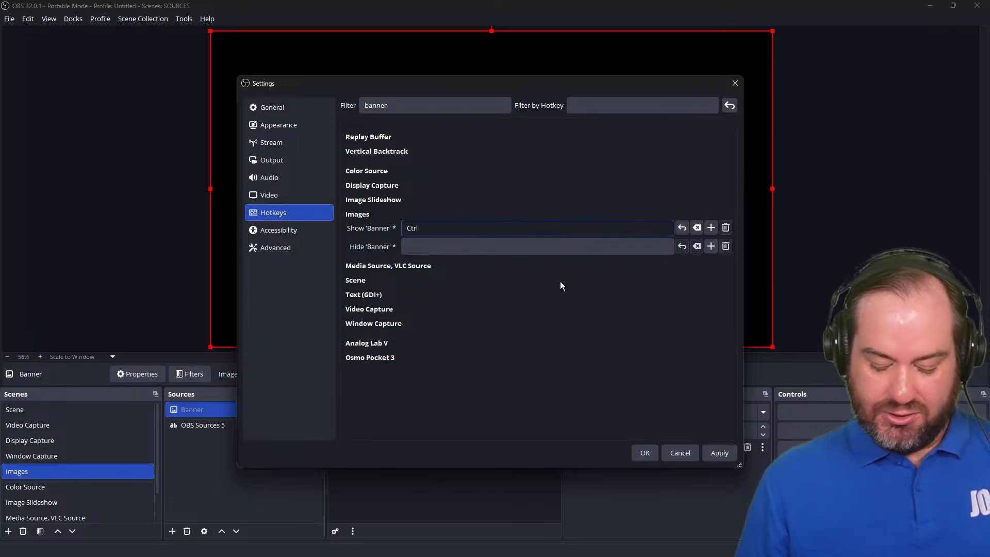
key("shift")
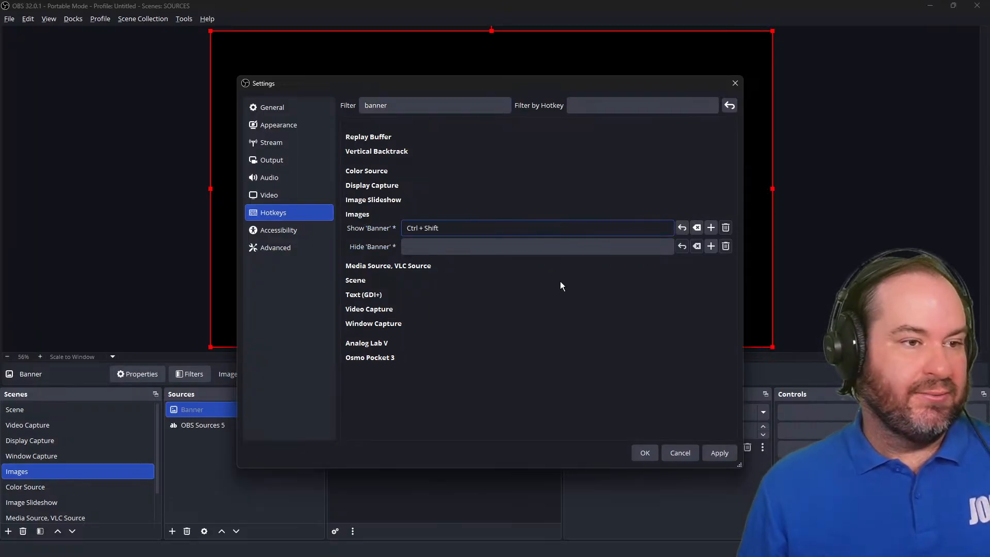
key("ctrl+shift+1")
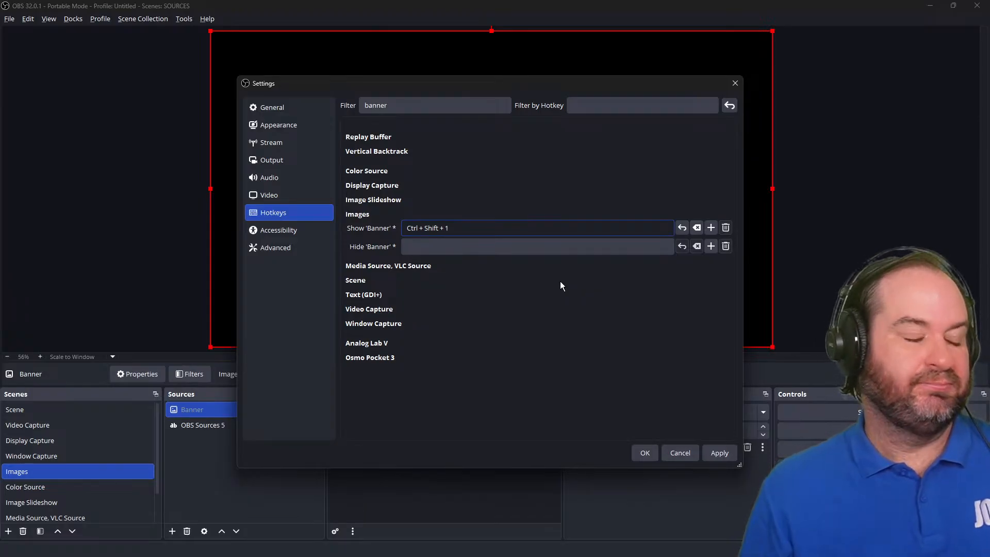
left_click(553, 247)
key("ctrl")
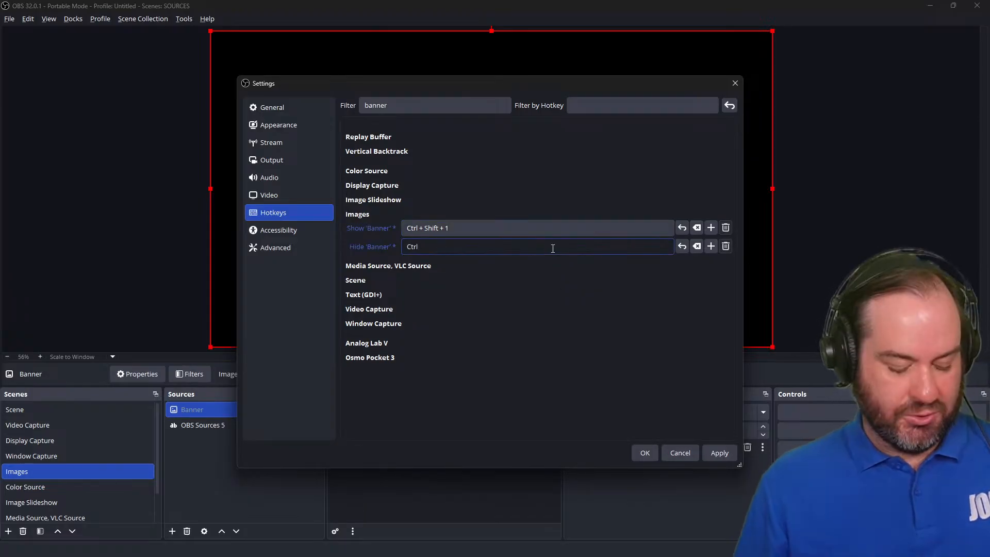
key("ctrl+shift+1")
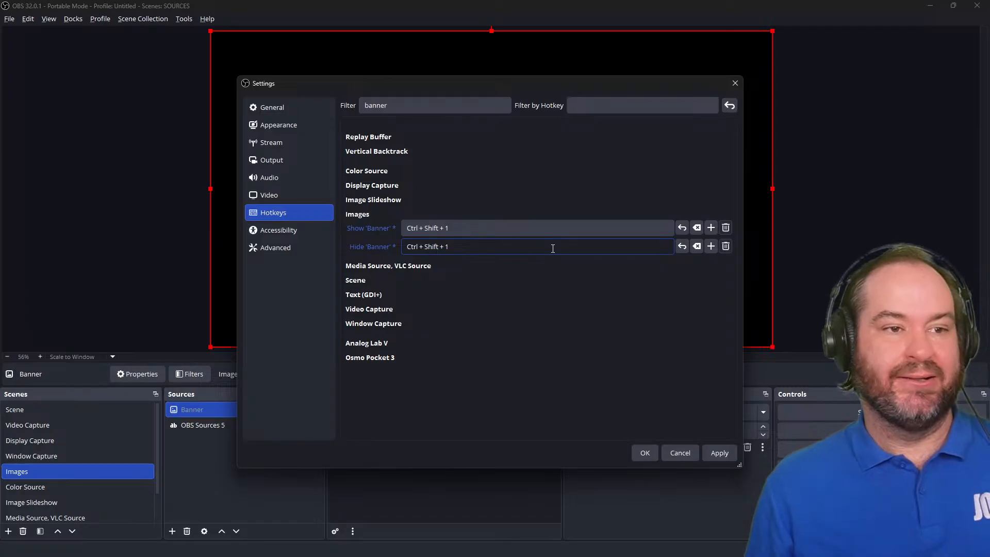
left_click(729, 455)
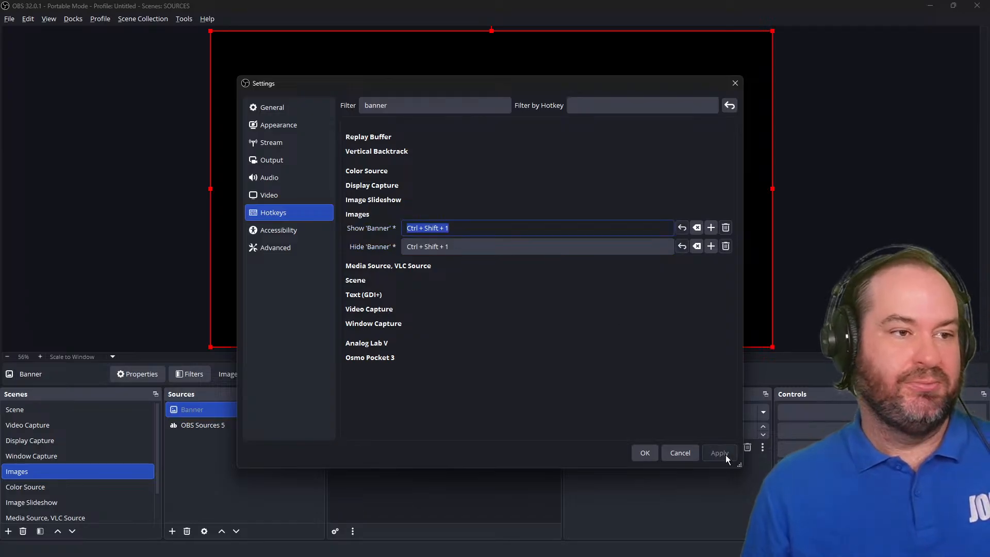
left_click(649, 454)
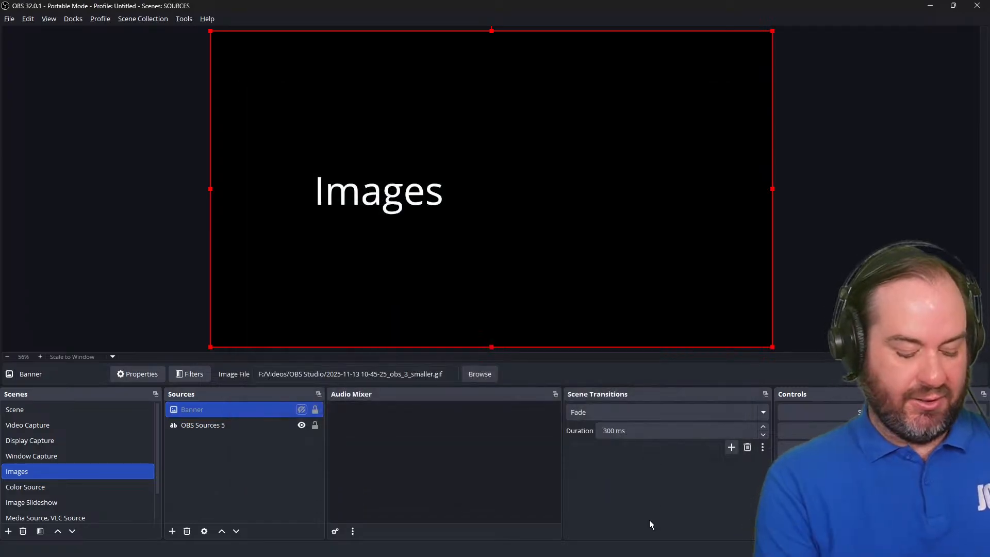
Test the Banner hotkeys by showing and then hiding the Banner source.
key("ctrl+shift+1")
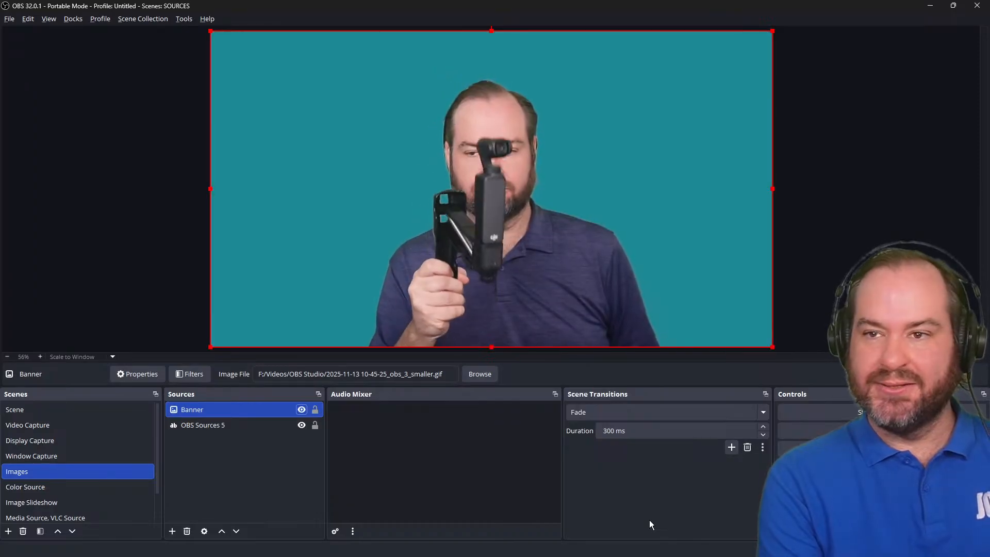
key("ctrl+shift+2")
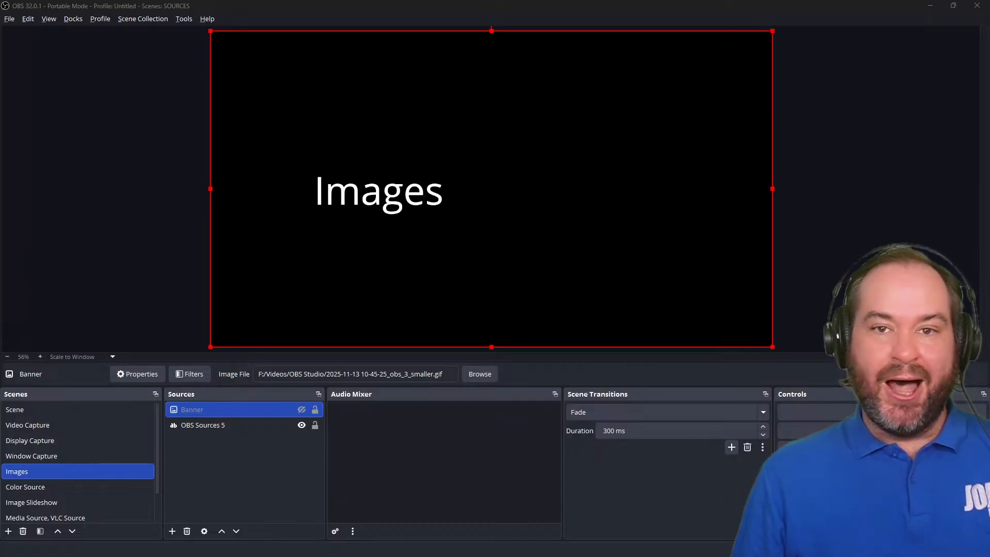
key("alt+Tab")
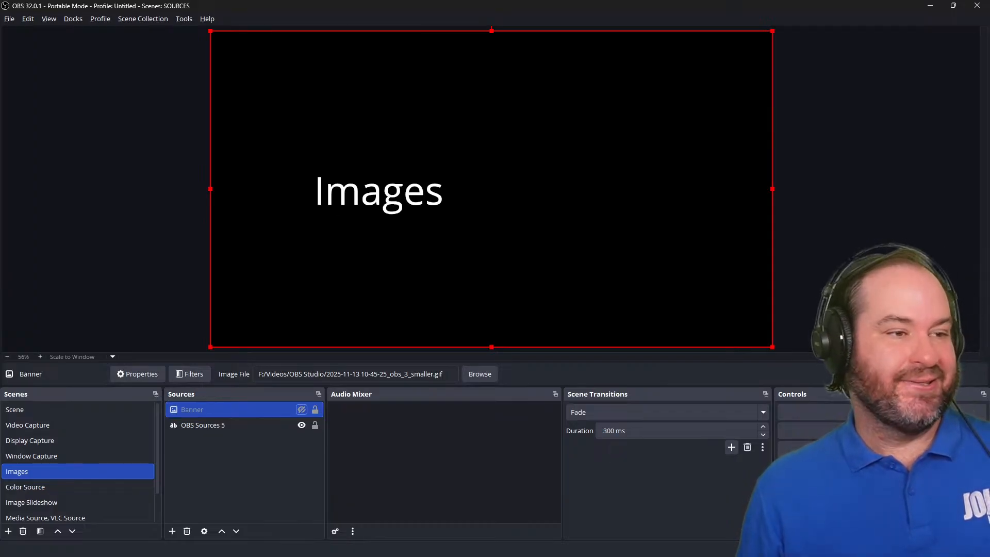
Switch to the Color Source scene.
left_click(41, 488)
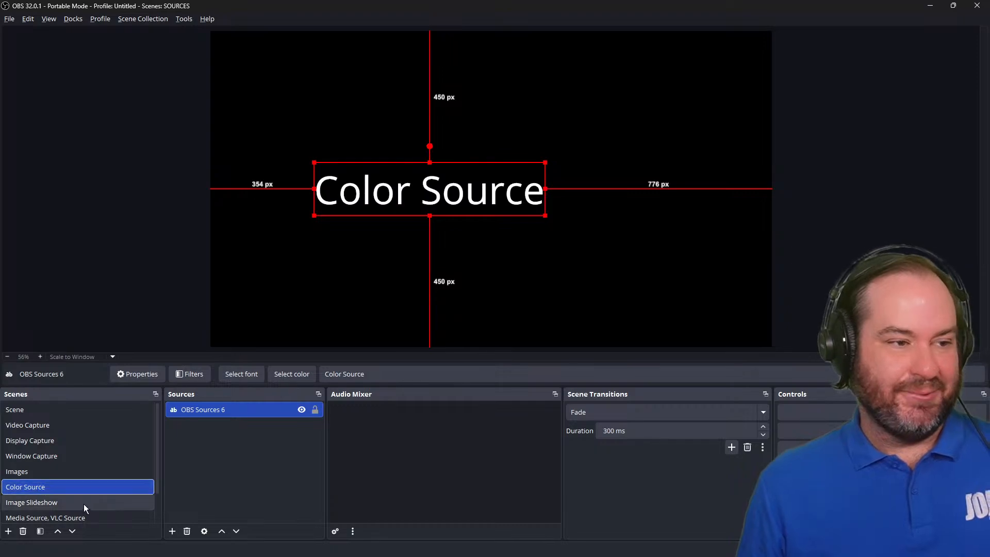
left_click(173, 533)
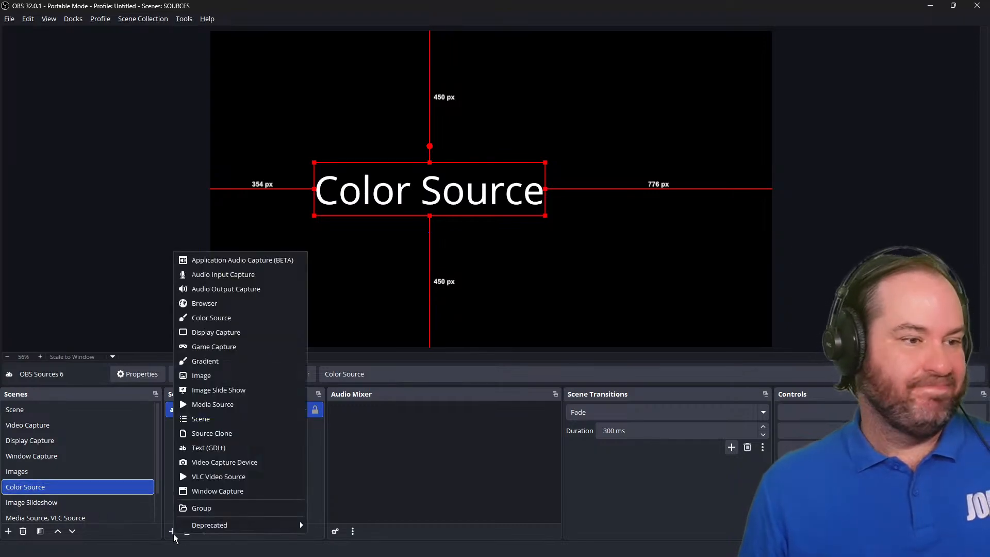
left_click(962, 177)
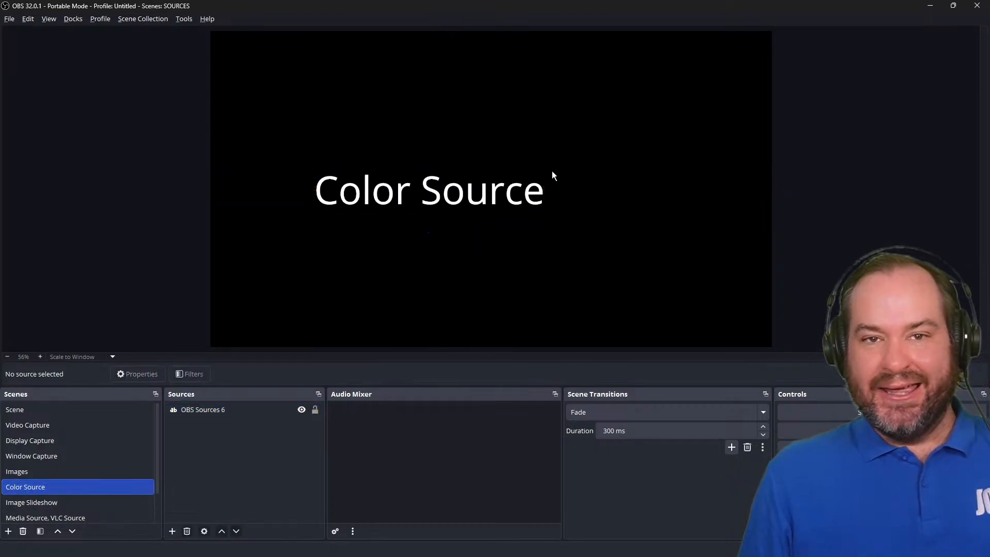
Add a new Color Source to the Color Source scene, keeping it visible.
left_click(170, 534)
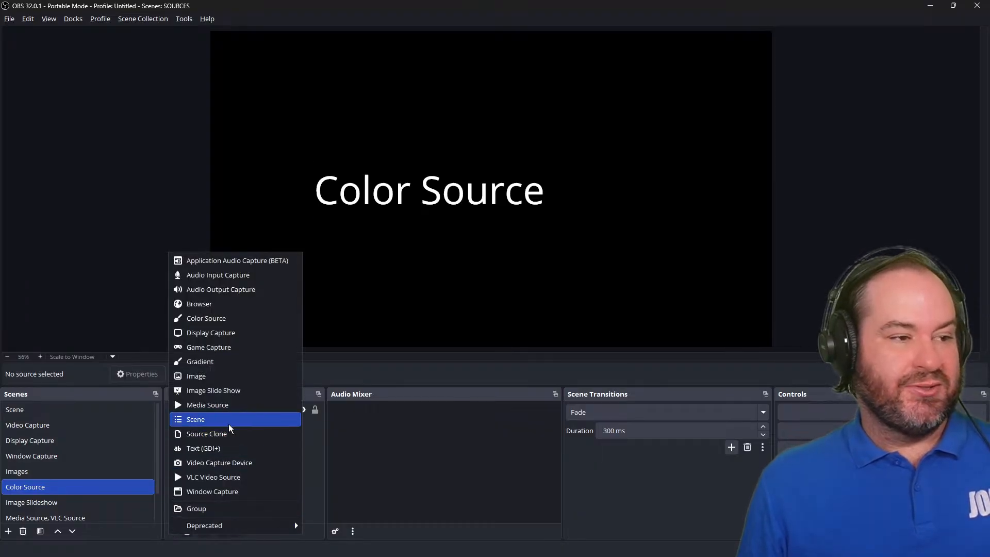
left_click(215, 318)
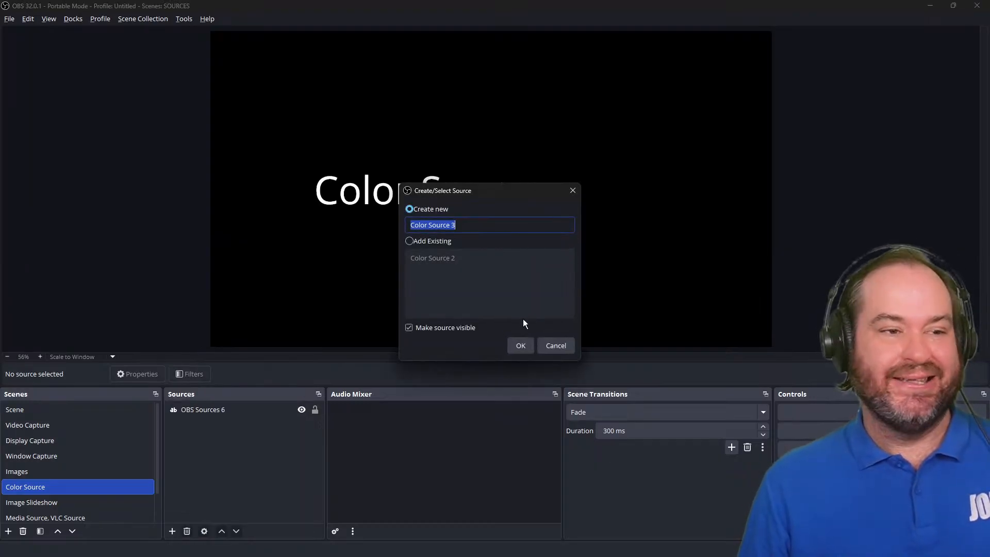
left_click(520, 346)
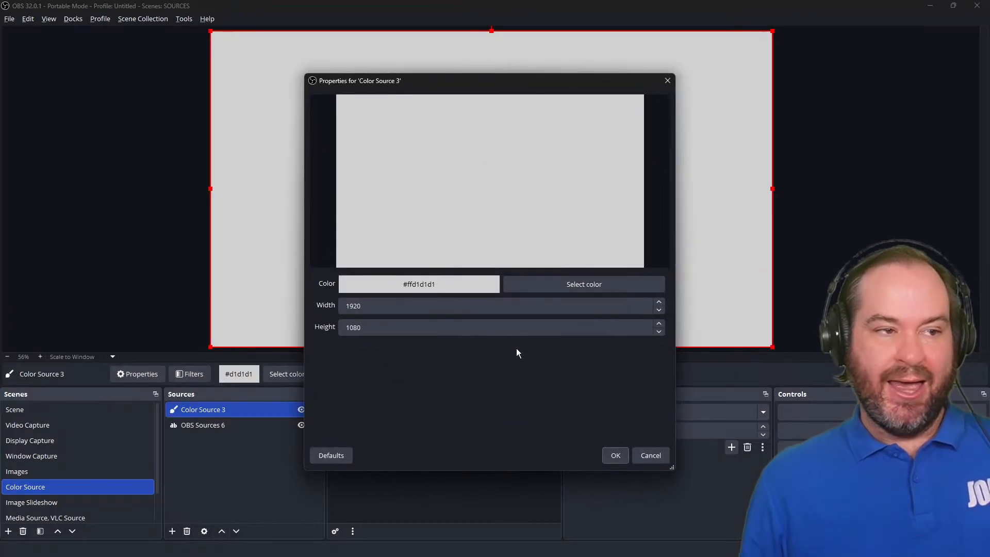
Open the color picker for the new source and try a green swatch, adjusting hue and brightness.
left_click(588, 282)
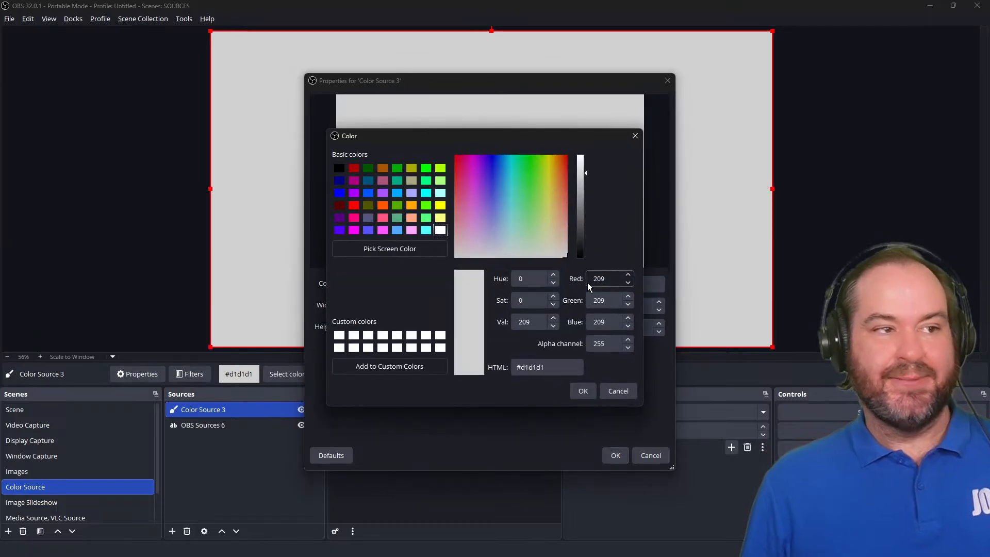
left_click(402, 219)
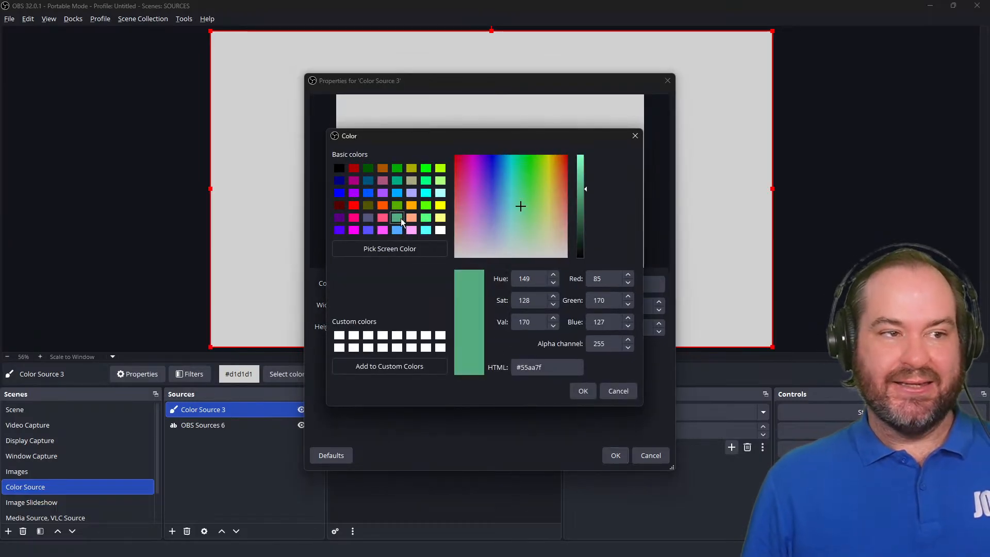
left_click_drag(516, 181, 508, 205)
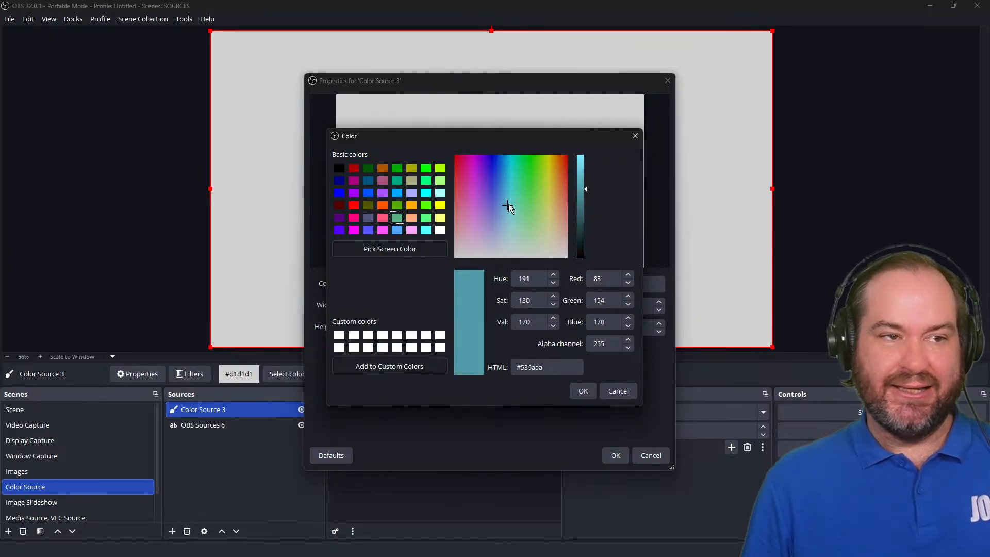
mouse_move(585, 187)
left_mouse_down()
mouse_move(586, 222)
mouse_move(586, 163)
mouse_move(590, 194)
left_mouse_up()
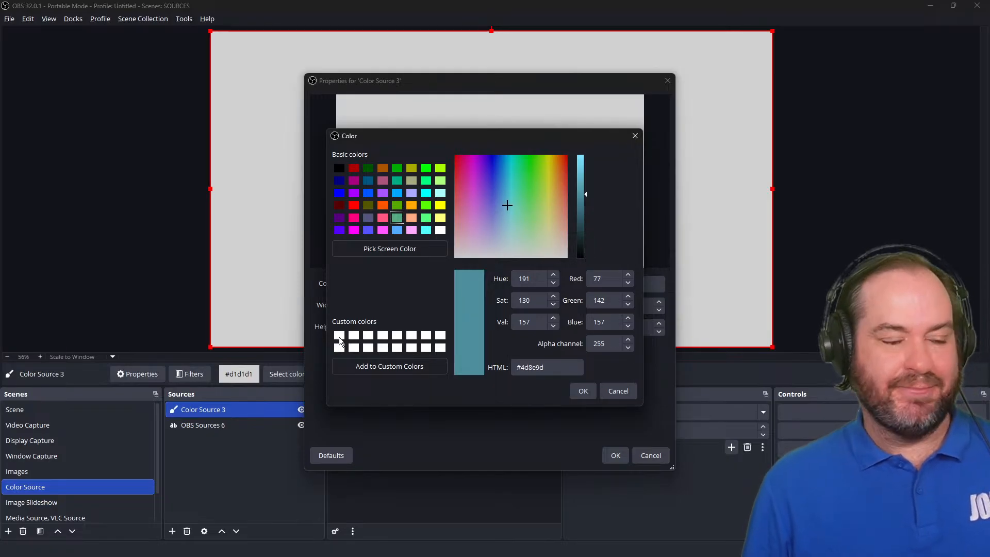
left_click(541, 279)
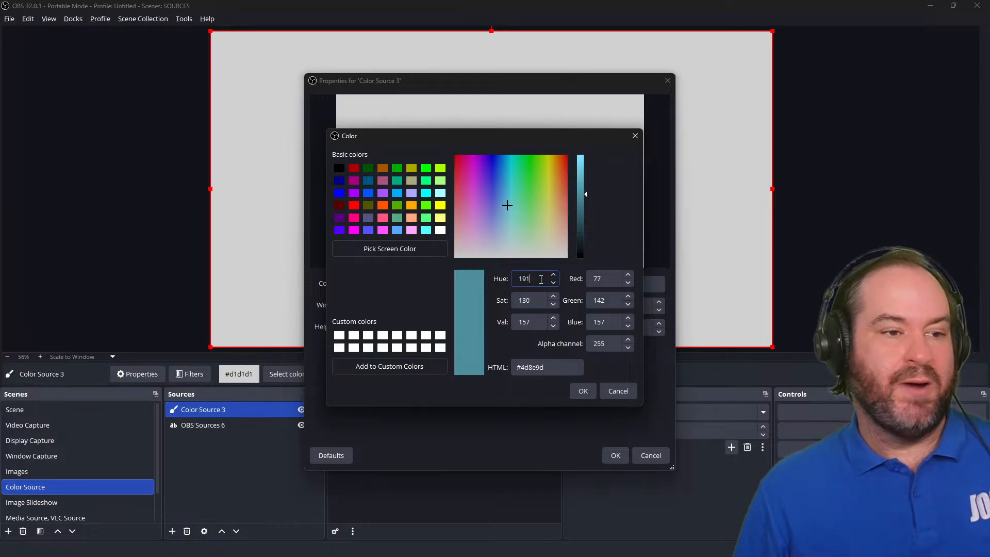
left_click(608, 319)
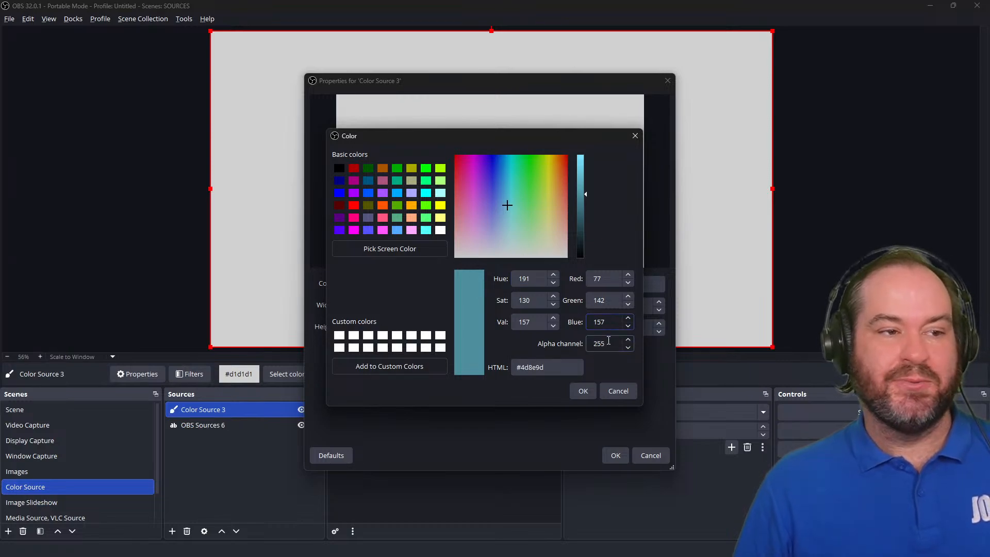
left_click(568, 373)
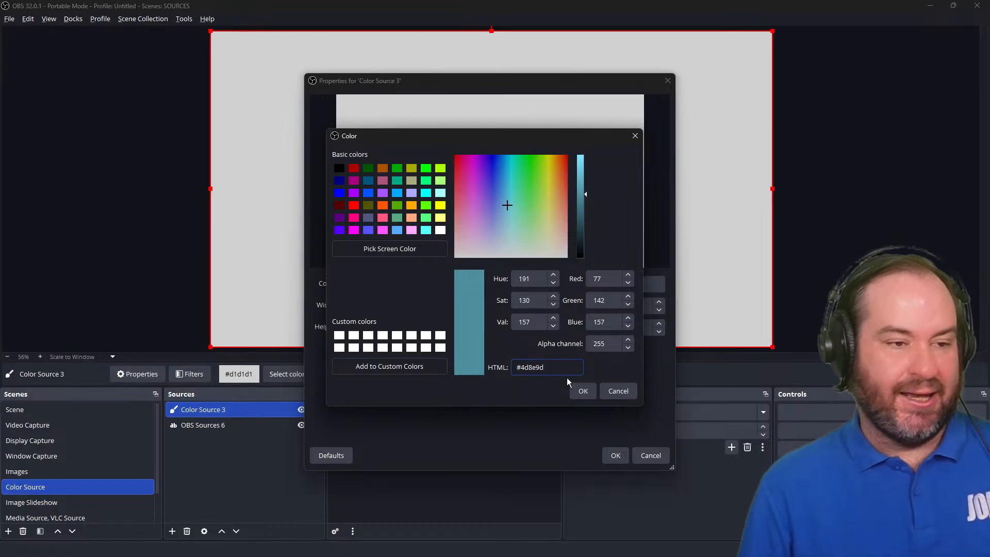
Enter the HTML color #030fee and darken it with the brightness slider.
key("shift+Left")
key("shift+Left")
key("shift+Left")
key("shift+Left")
key("shift+Left")
key("shift+Left")
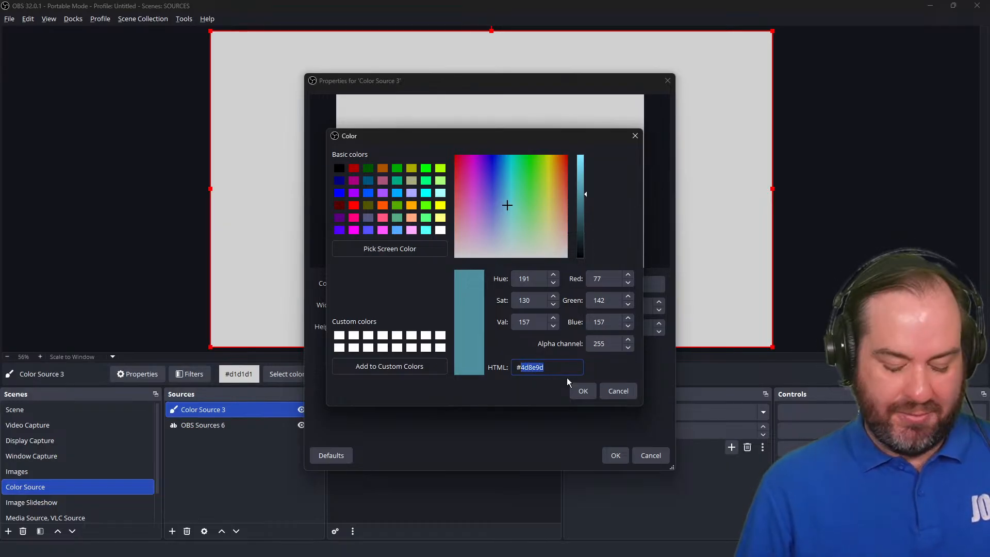
type("03")
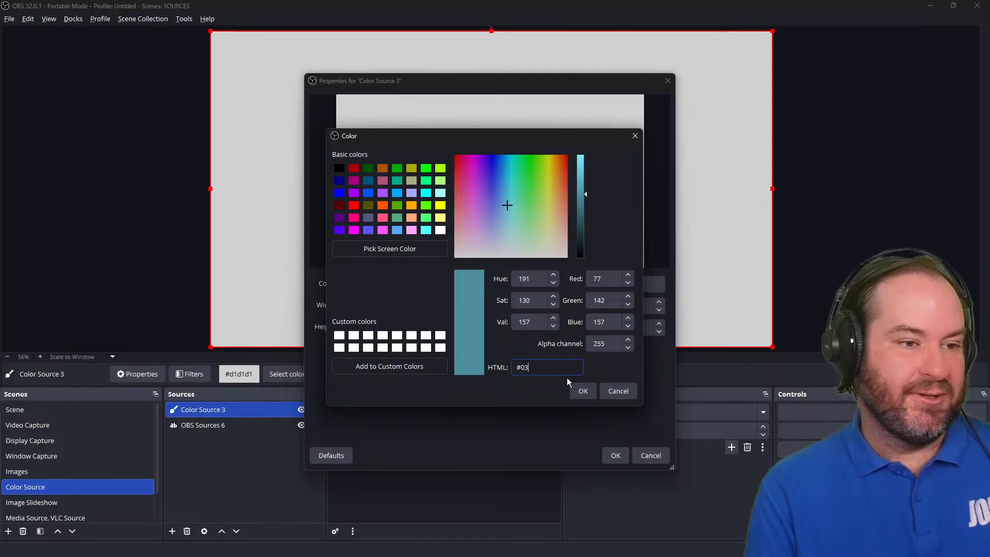
type("0f")
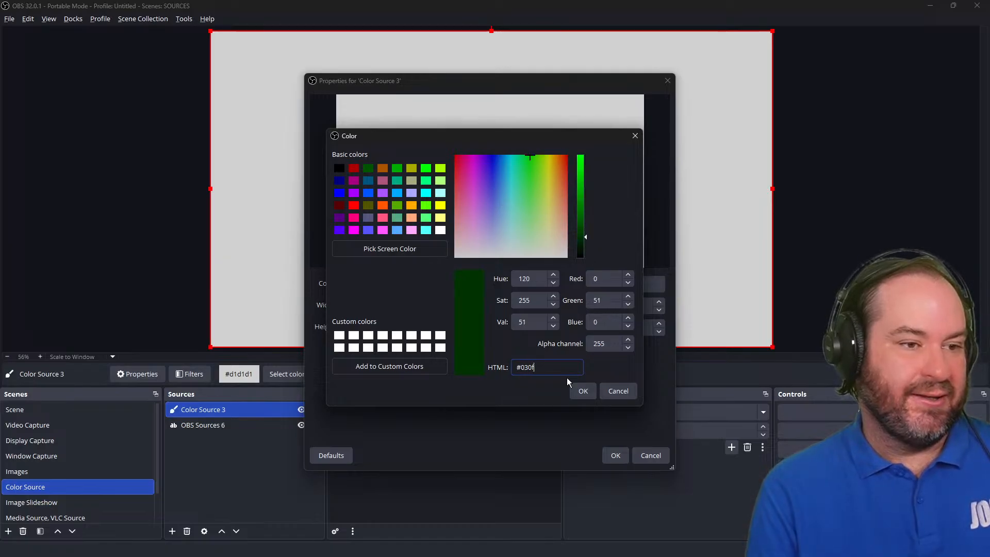
type("ee")
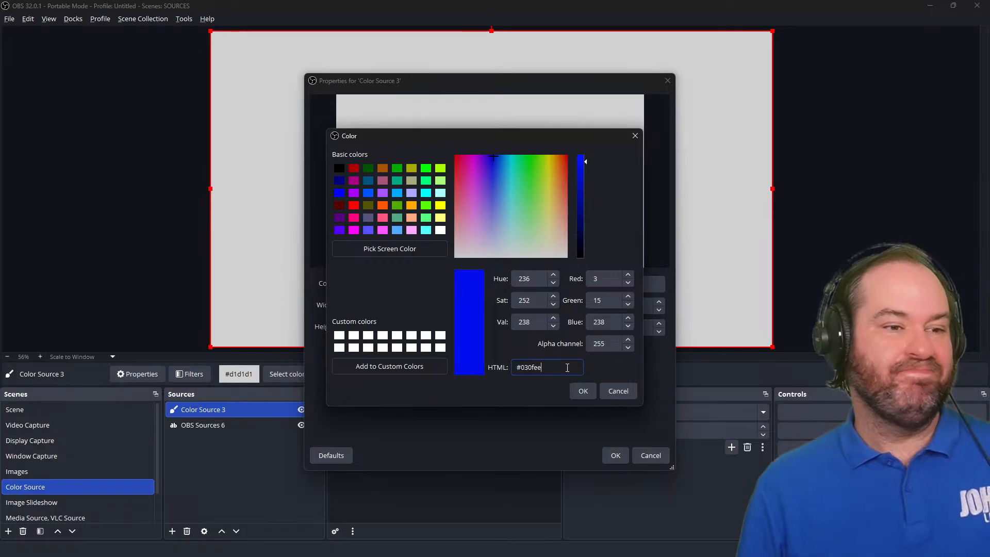
left_click_drag(587, 162, 586, 200)
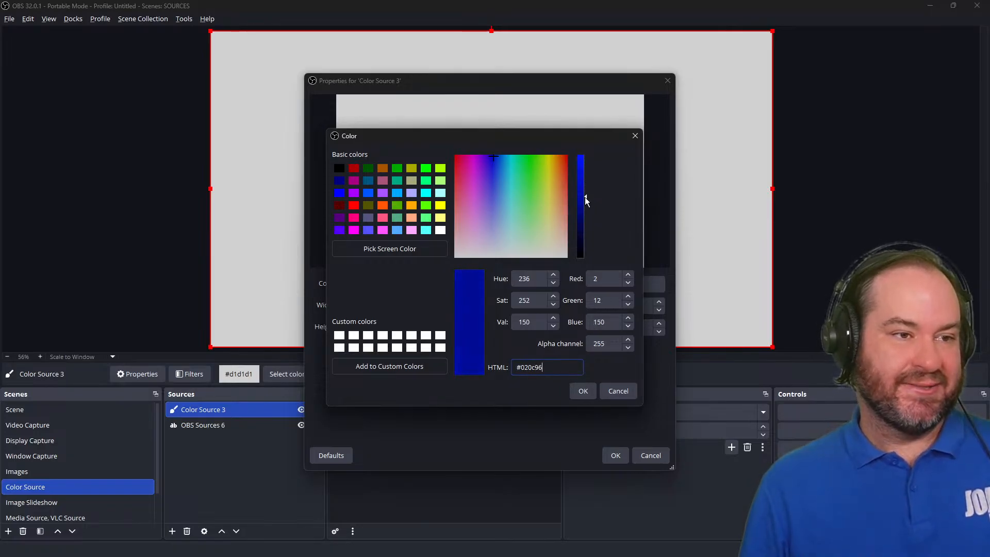
Pick the cyan basic color for the source and confirm the color and properties.
left_click(425, 193)
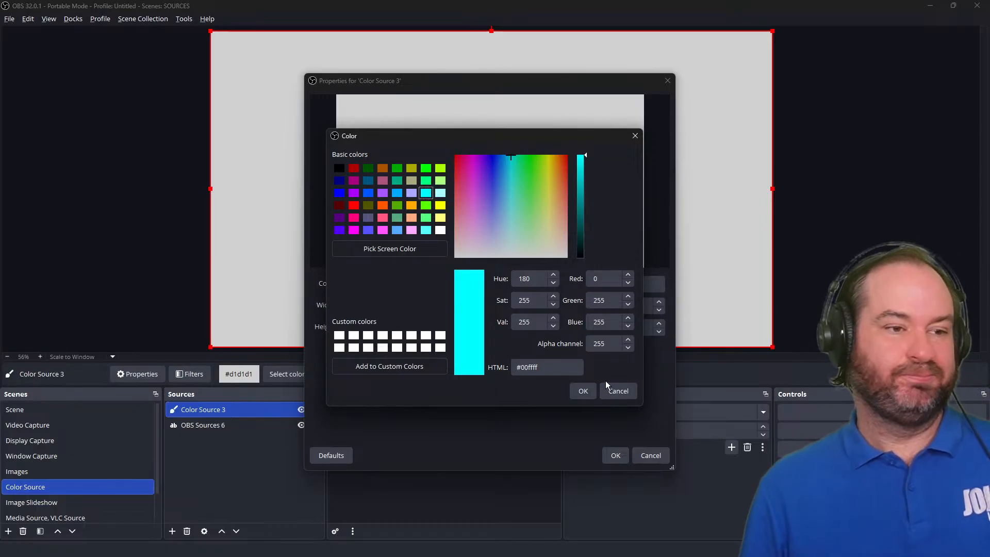
left_click(579, 391)
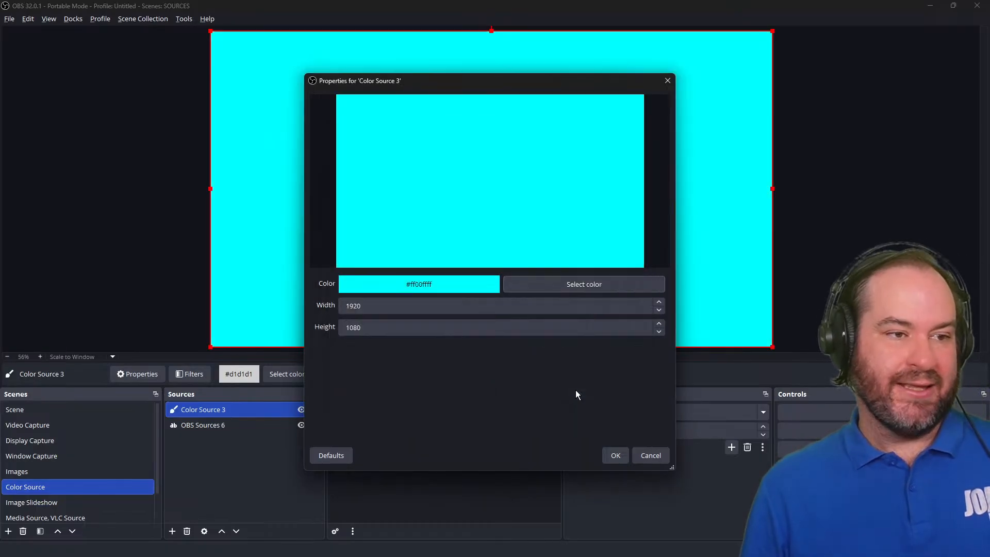
left_click(616, 456)
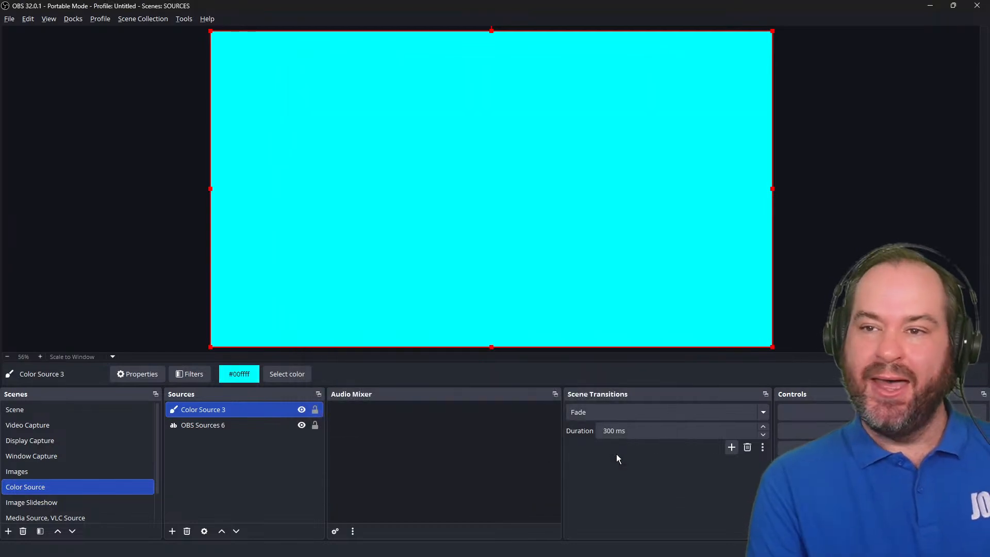
Reopen the color source's color picker and set the alpha channel to 75, then confirm.
double_click(261, 409)
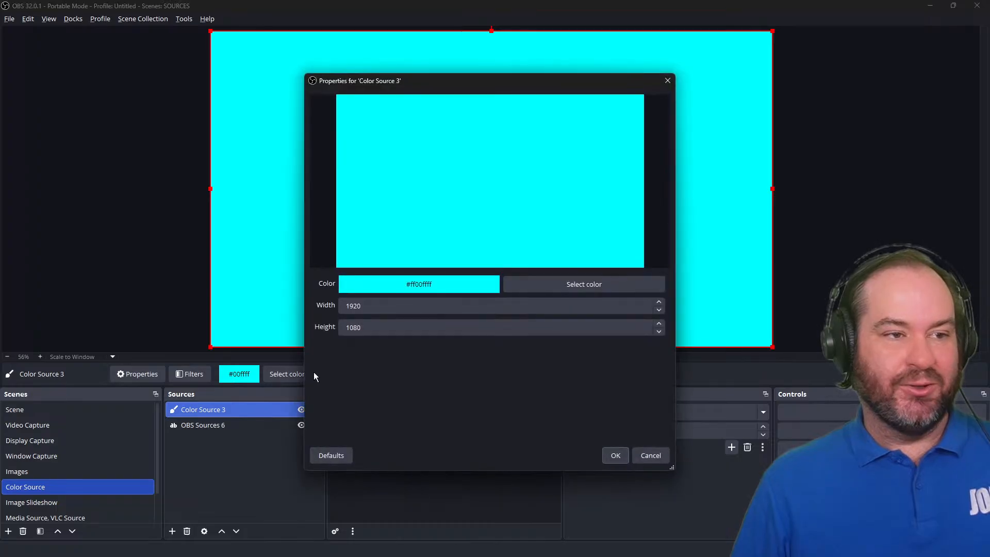
left_click(642, 287)
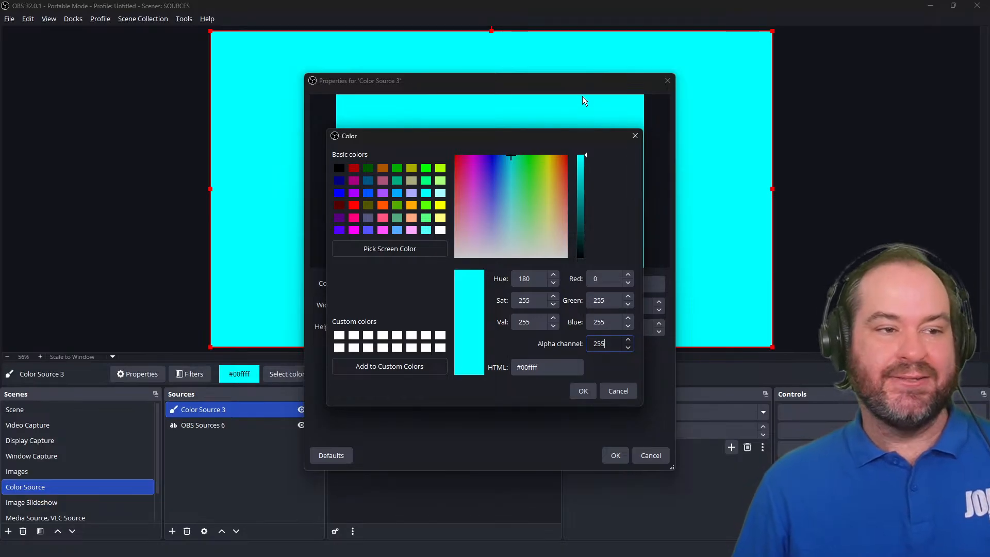
left_click_drag(581, 140, 756, 92)
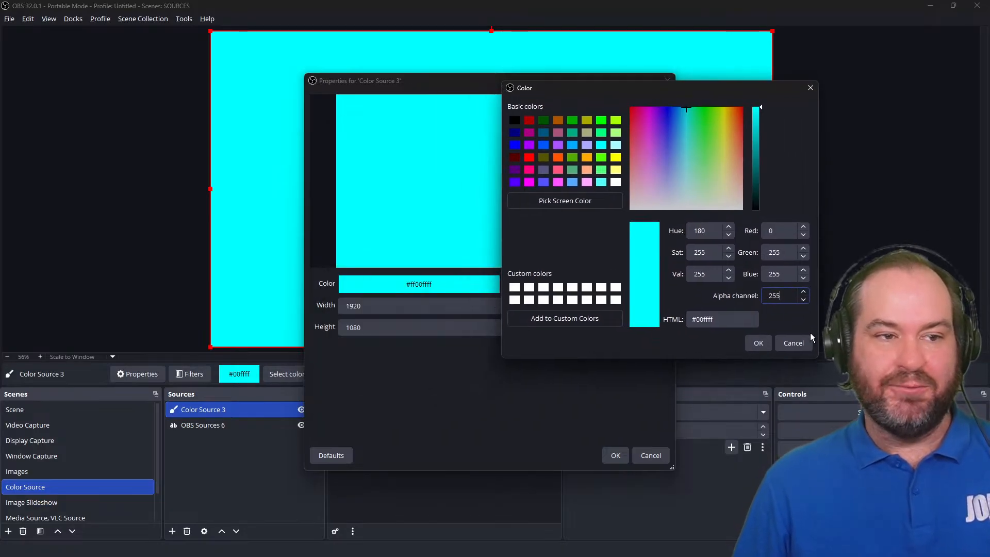
double_click(770, 295)
key("BackSpace")
type("75")
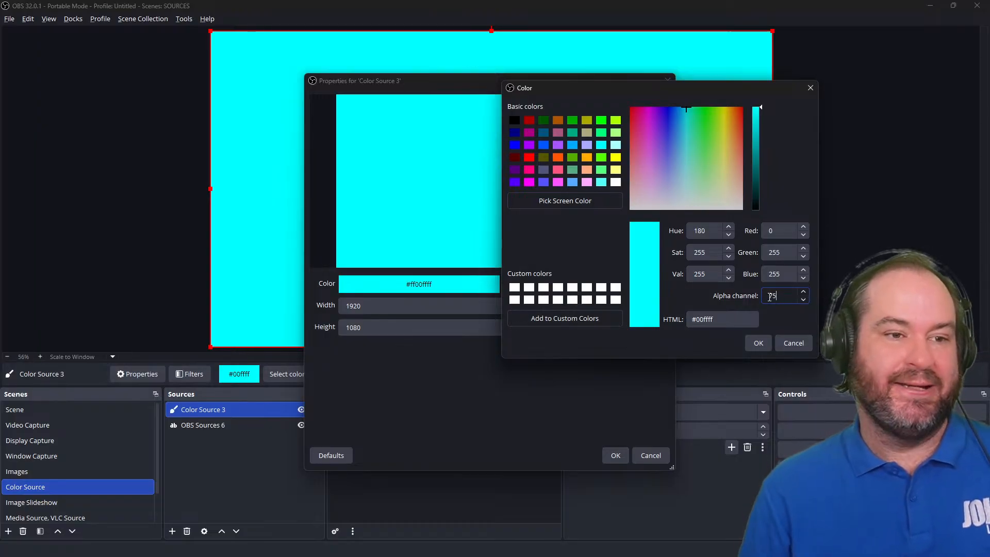
left_click(755, 346)
left_click(615, 456)
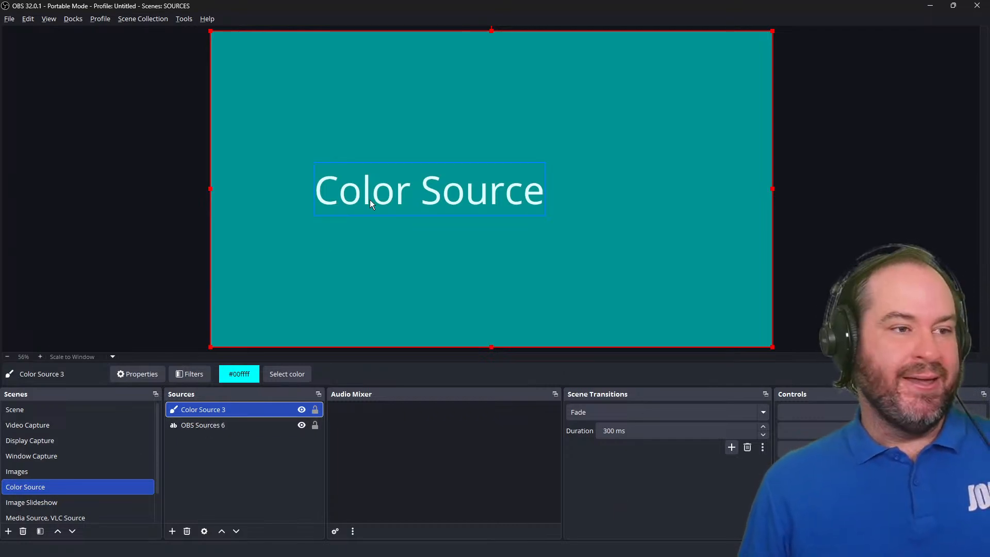
Set the color source's height to 300 in its properties, keeping width 1920.
double_click(277, 412)
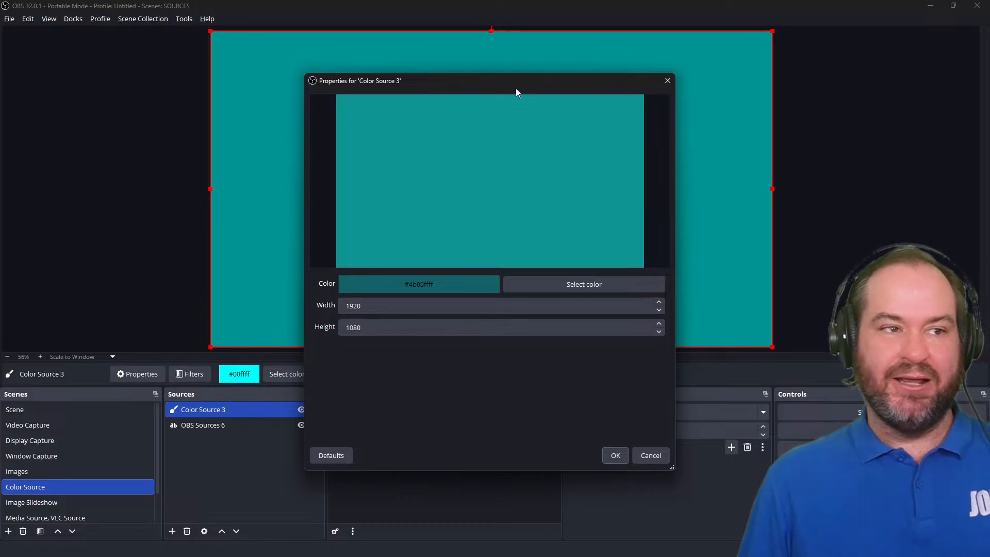
left_click_drag(524, 79, 651, 79)
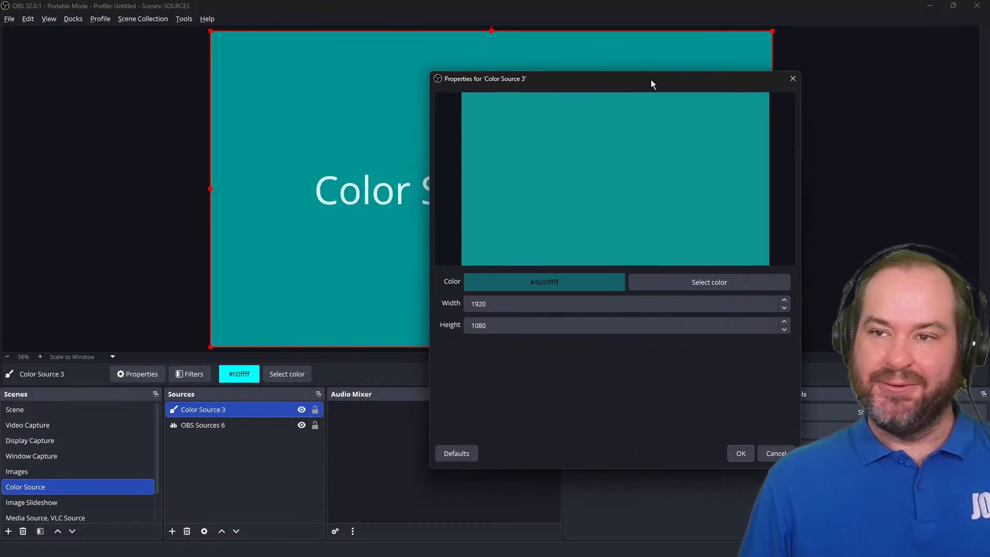
double_click(594, 330)
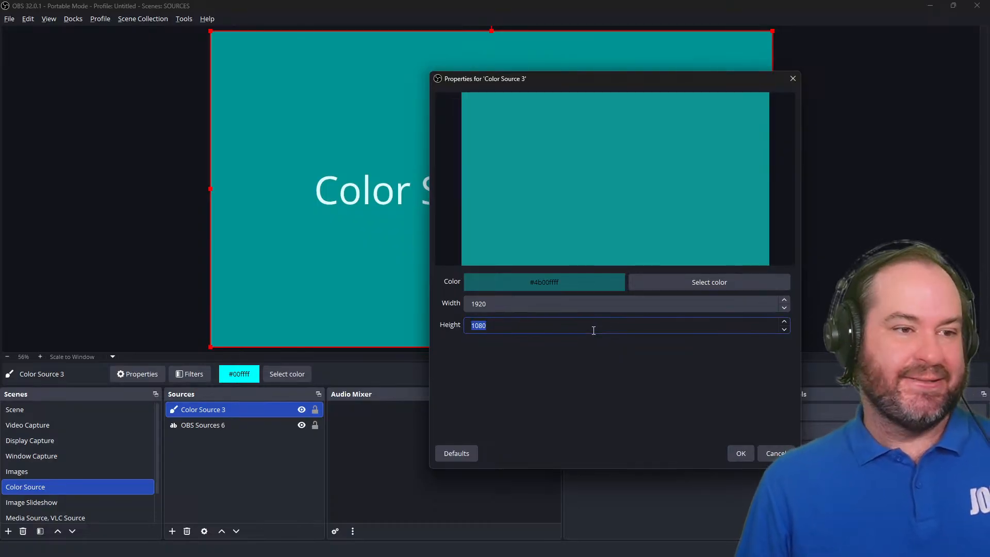
type("300")
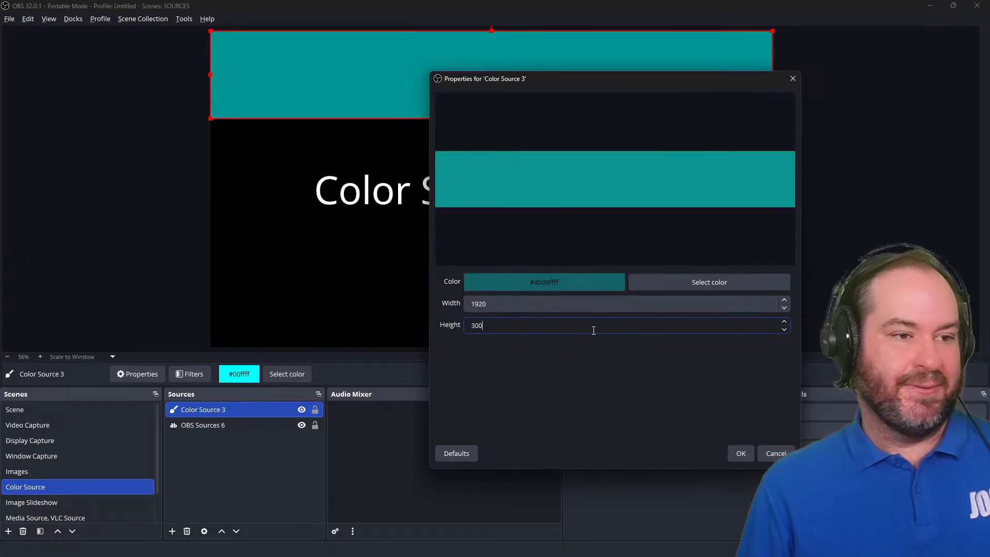
left_click(740, 454)
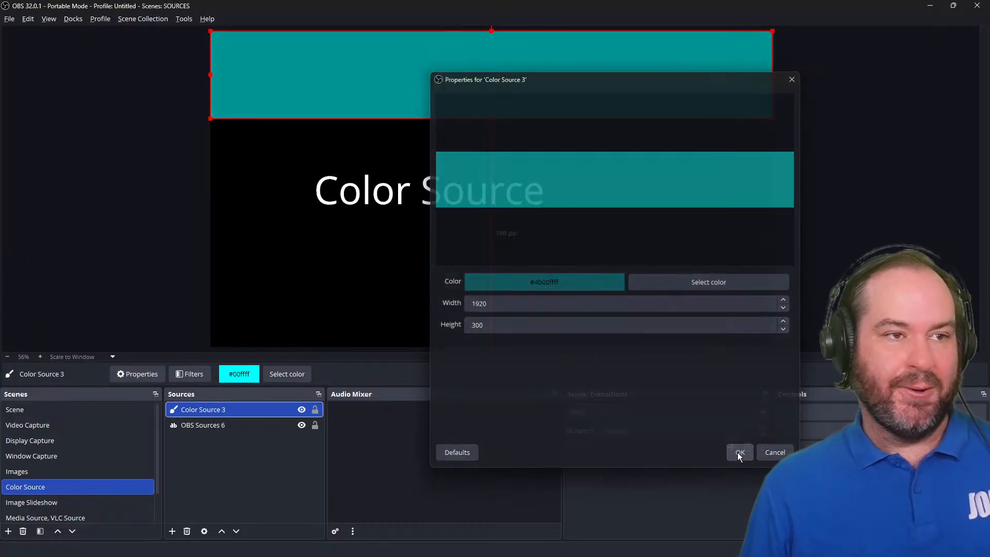
Move the color bar into the lower part of the canvas, just below the Color Source text.
left_click_drag(611, 60, 610, 283)
left_click(904, 240)
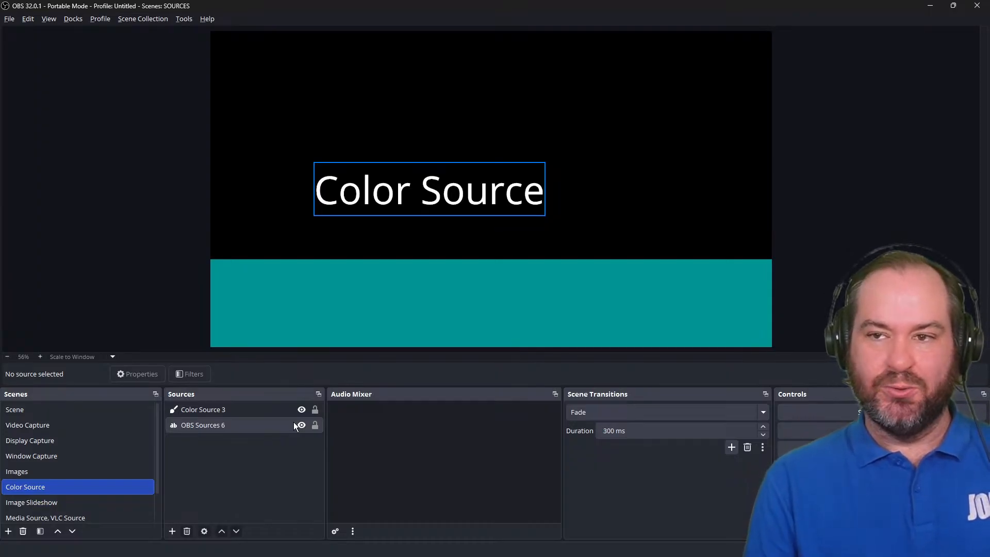
left_click(632, 262)
left_click_drag(633, 271, 631, 226)
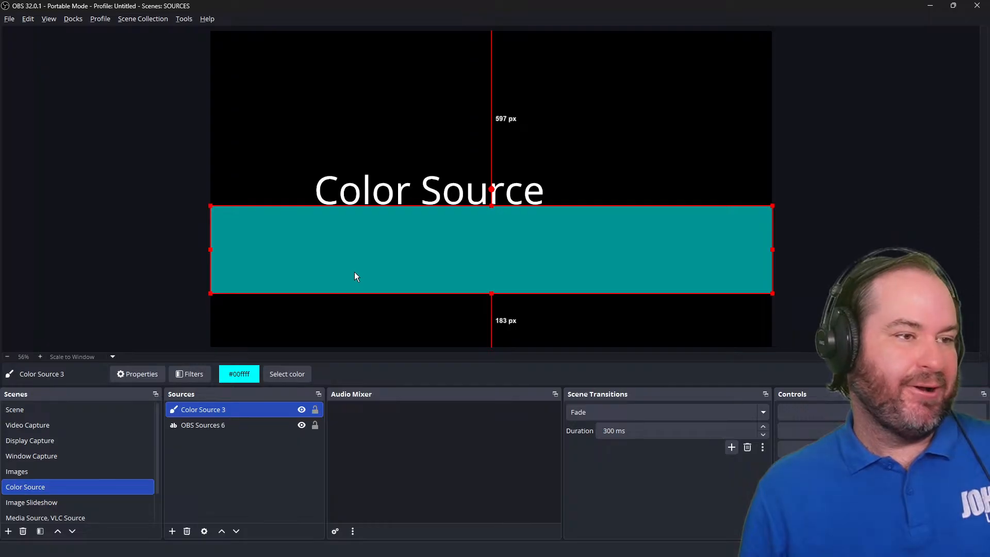
Paste a duplicate of the color bar and move it up so it overlaps the text area.
left_click(187, 219)
right_click(187, 219)
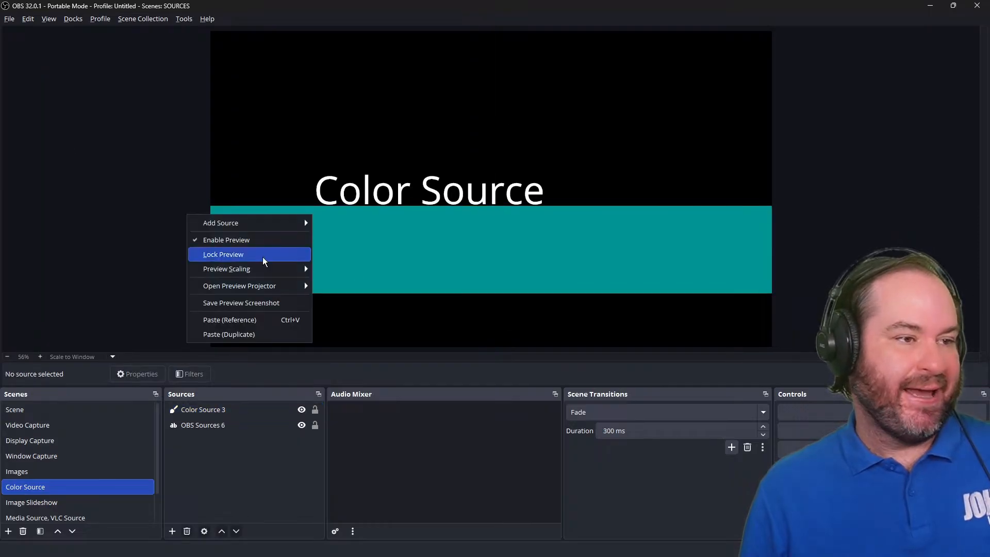
left_click(286, 334)
left_click_drag(388, 283, 424, 228)
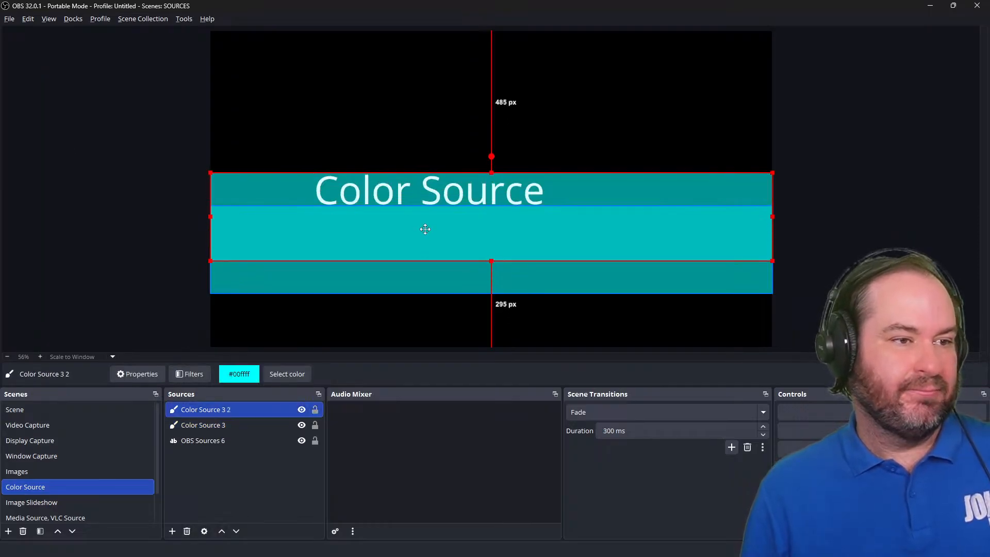
Paste another duplicate of the color bar and move it slightly lower to layer the bars.
left_click(54, 249)
right_click(91, 232)
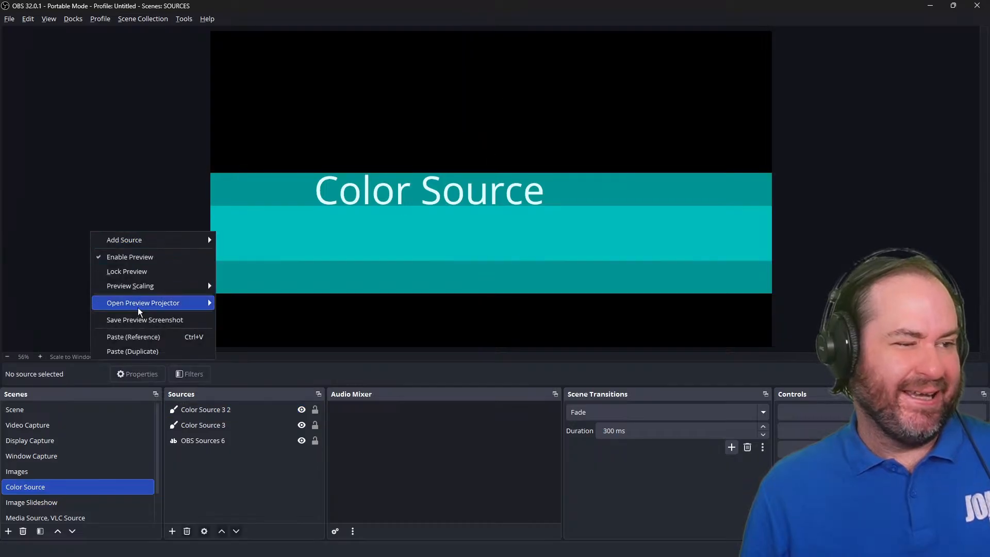
left_click(145, 352)
mouse_move(446, 274)
left_mouse_down()
mouse_move(447, 228)
mouse_move(447, 291)
left_mouse_up()
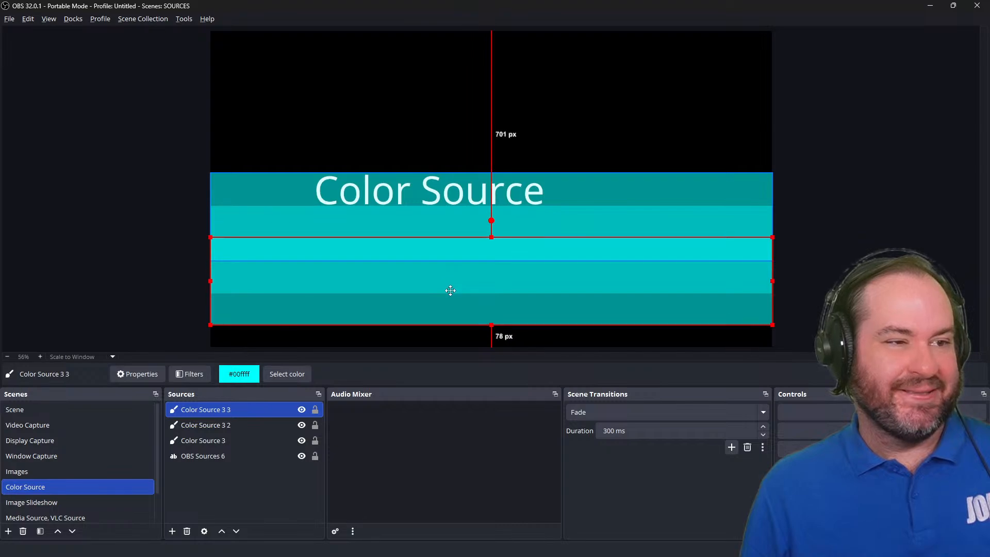
left_click(153, 215)
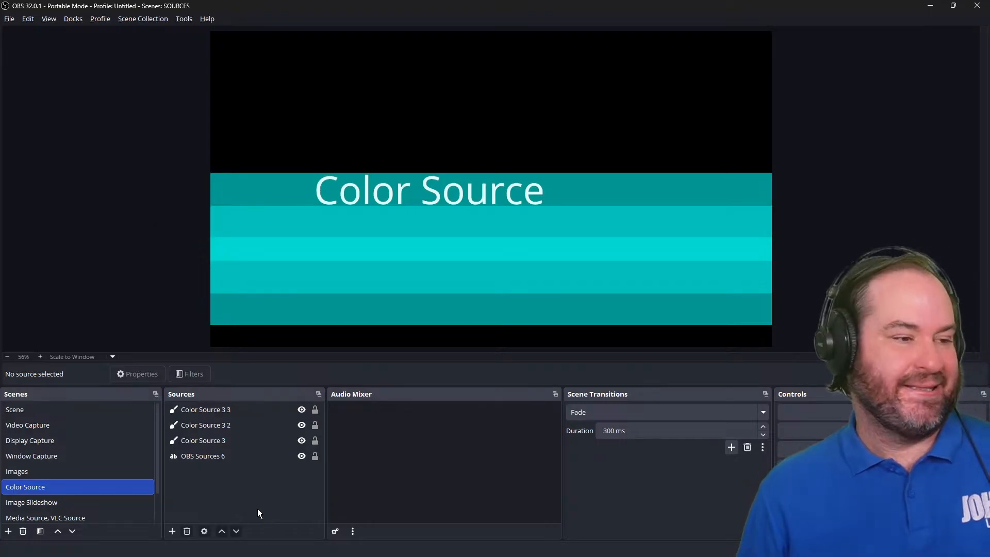
In the Image Slideshow scene, add a new Image Slide Show source named PowerPoint.
left_click(132, 502)
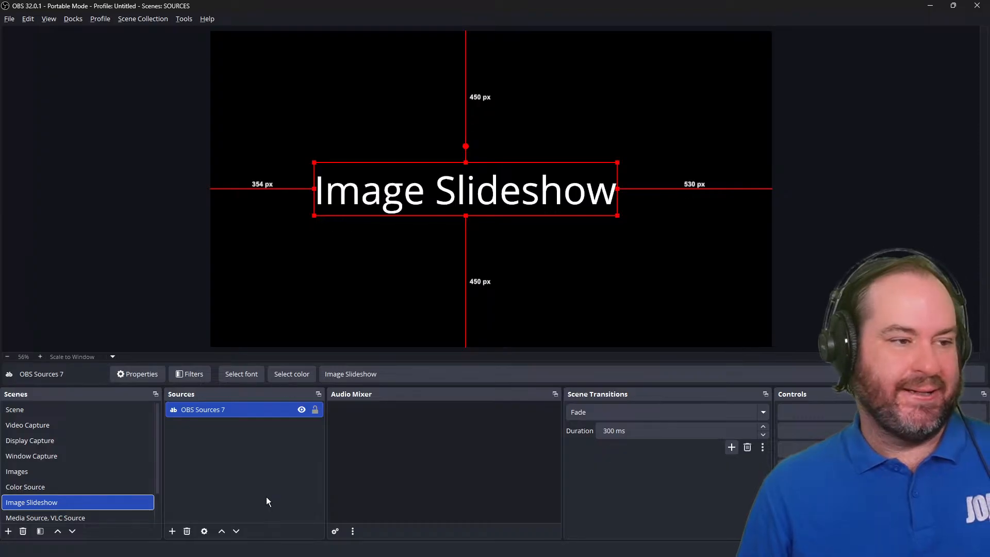
left_click(176, 534)
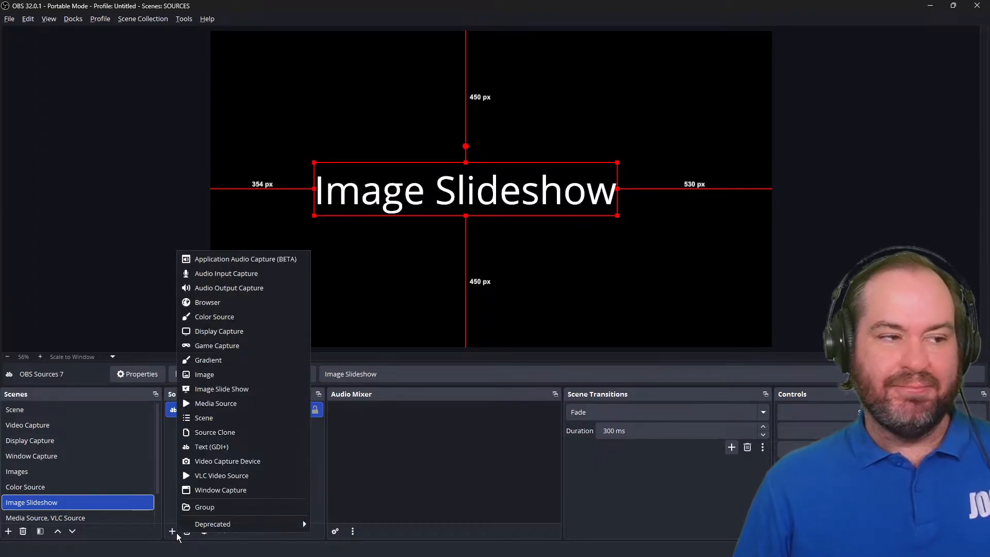
left_click(176, 535)
left_click(177, 537)
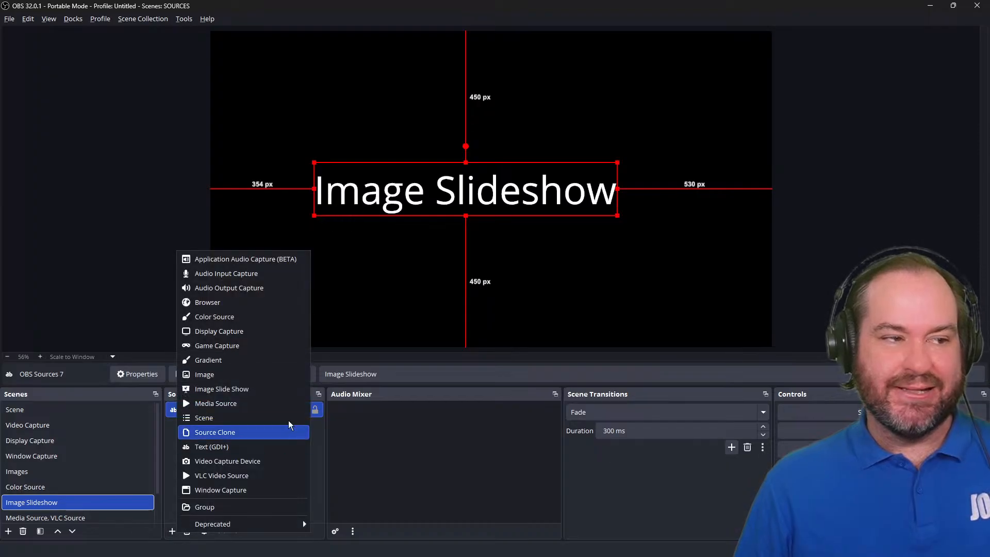
left_click(301, 392)
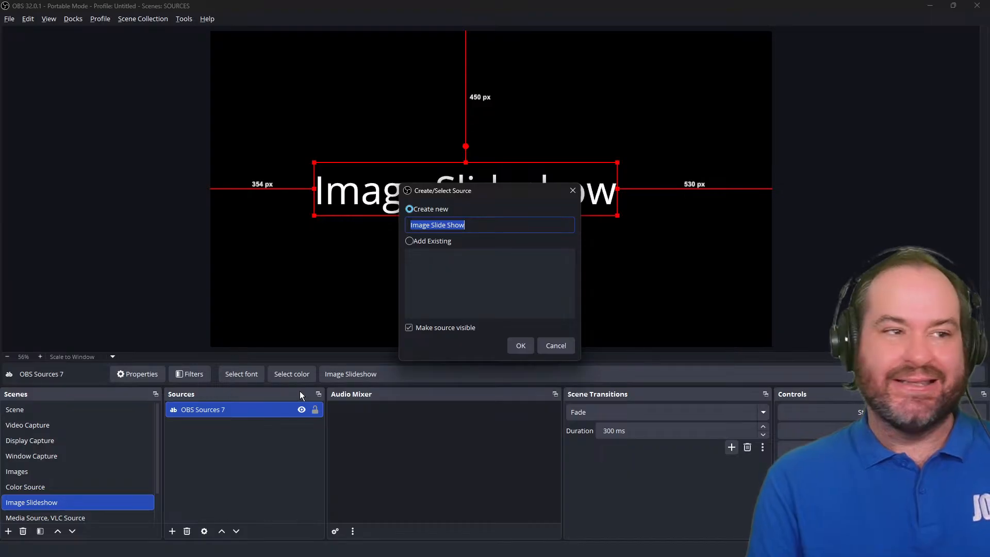
key("BackSpace")
type("PowerPoi")
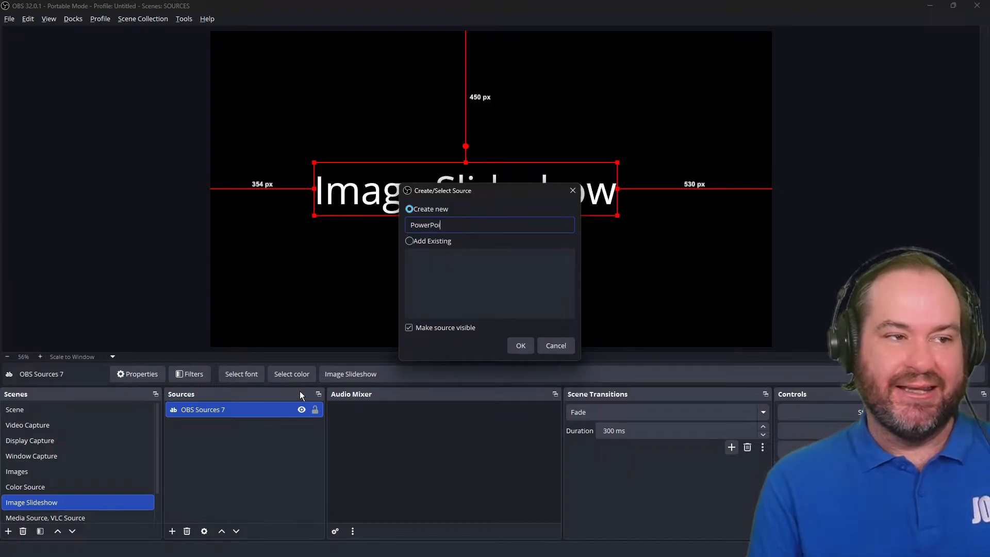
type("nt")
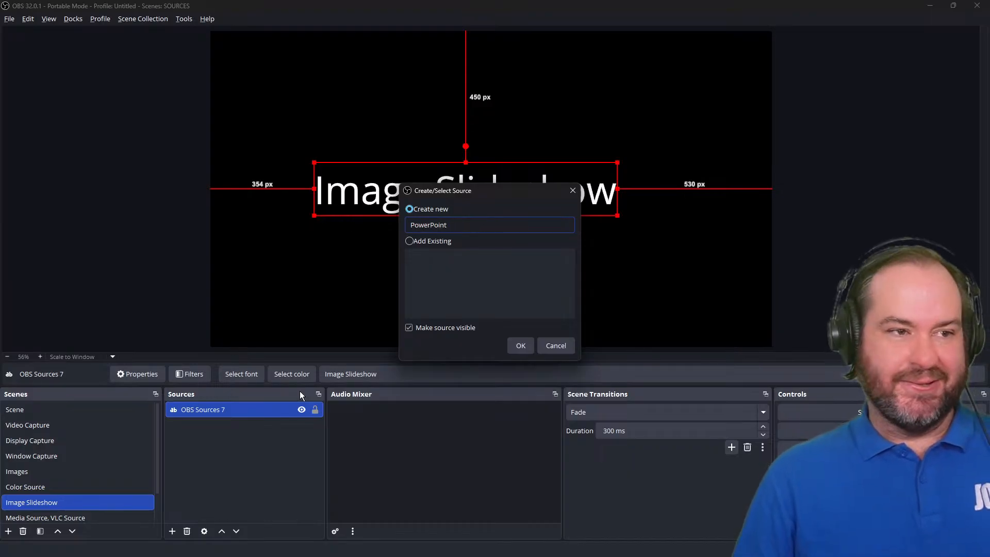
key("Return")
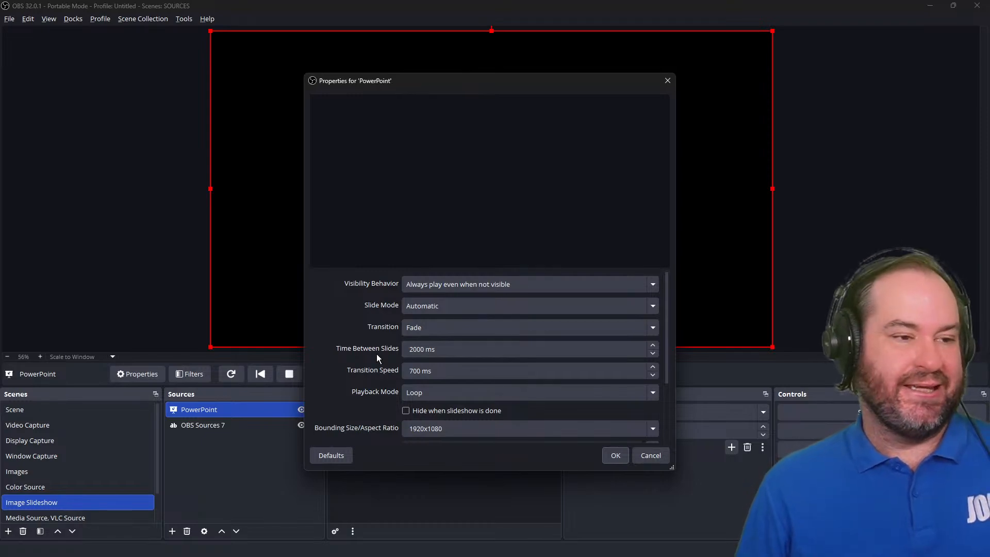
Add a directory of slide images to the slideshow's Image Files list.
scroll(376, 354, "down", 3)
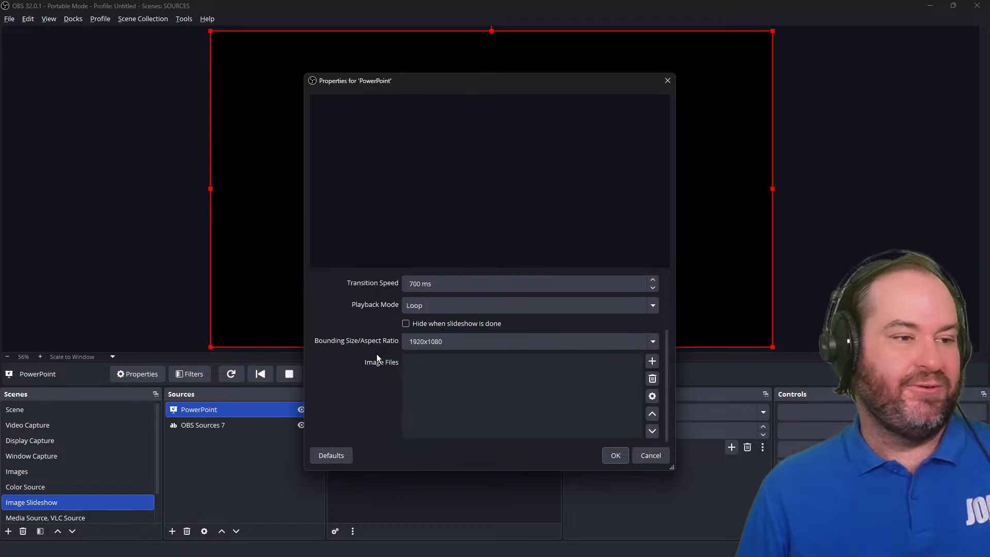
left_click(652, 362)
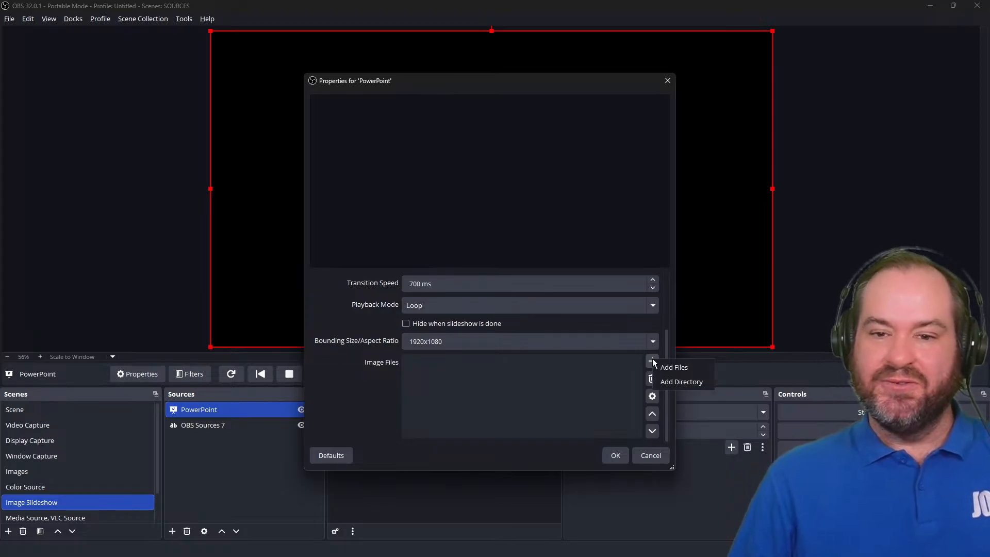
left_click(686, 382)
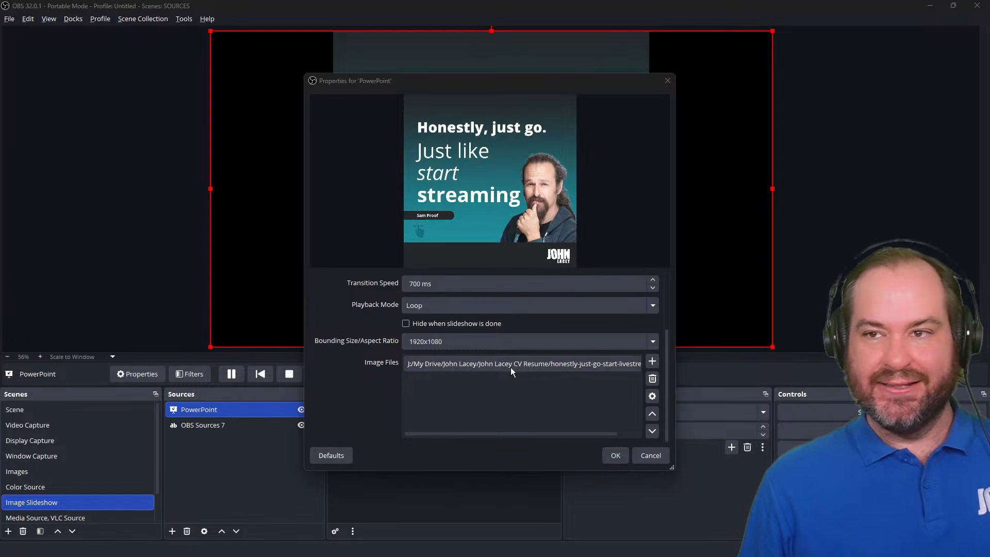
scroll(527, 365, "up", 3)
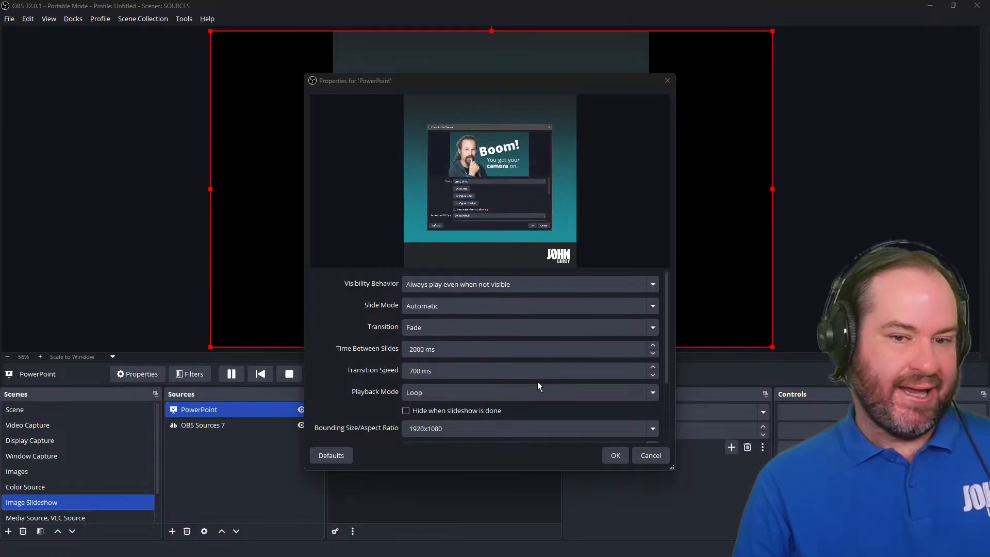
Set the slideshow's Slide Mode to Manual (Use hotkeys to control slideshow), confirm, and advance two slides.
left_click(559, 304)
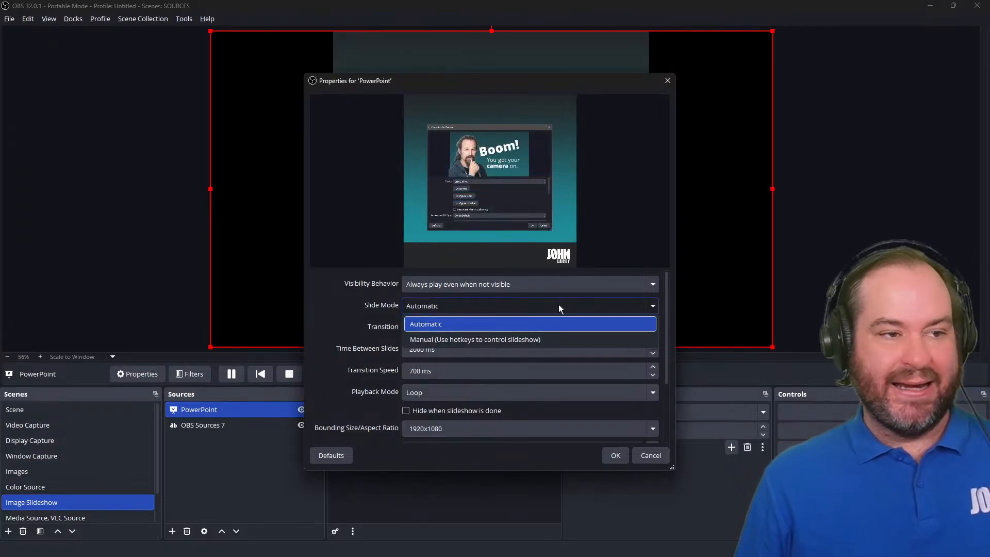
left_click(559, 339)
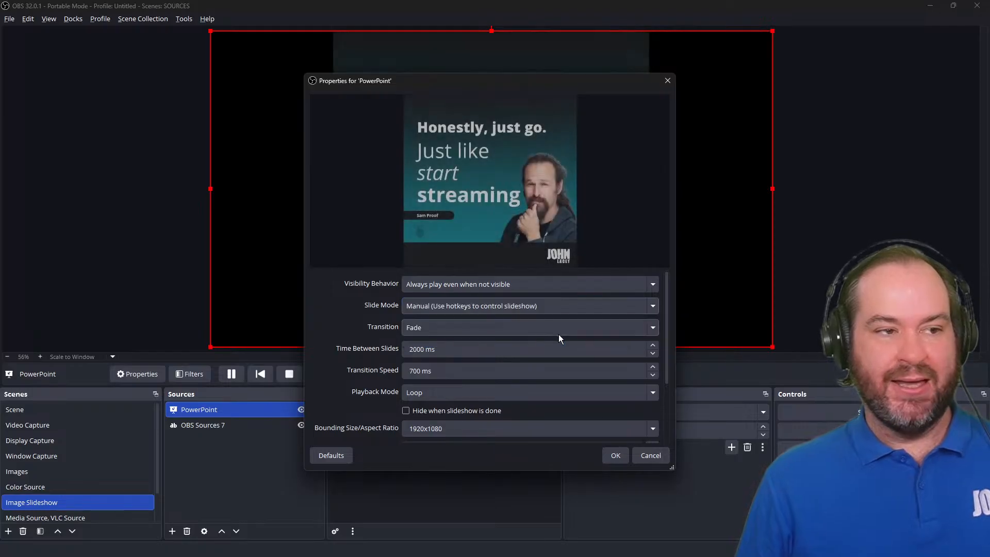
left_click(621, 456)
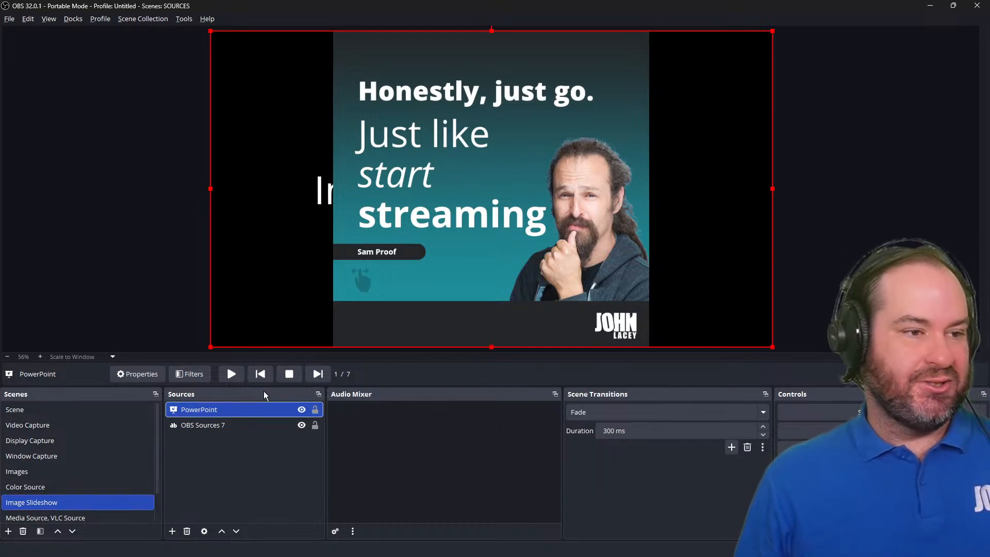
left_click(318, 373)
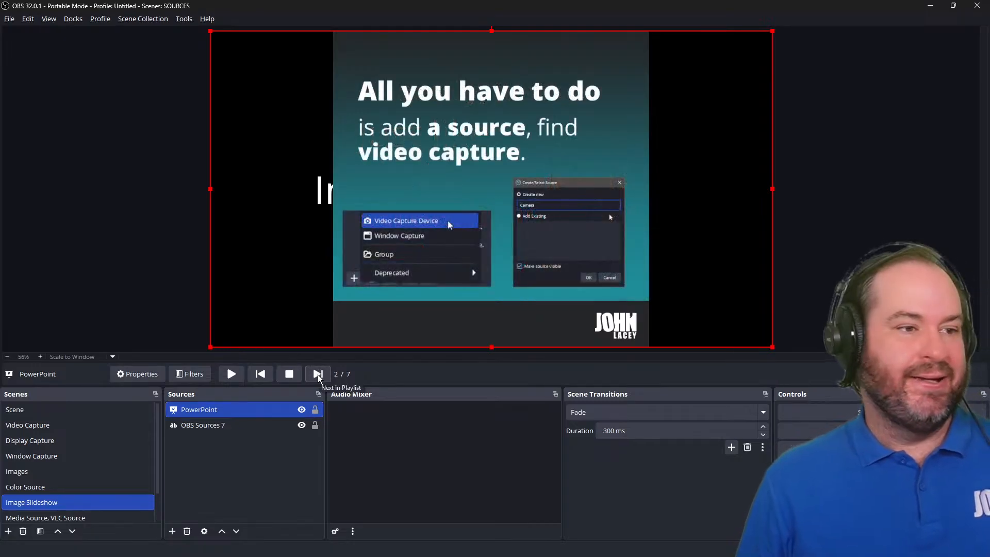
left_click(317, 375)
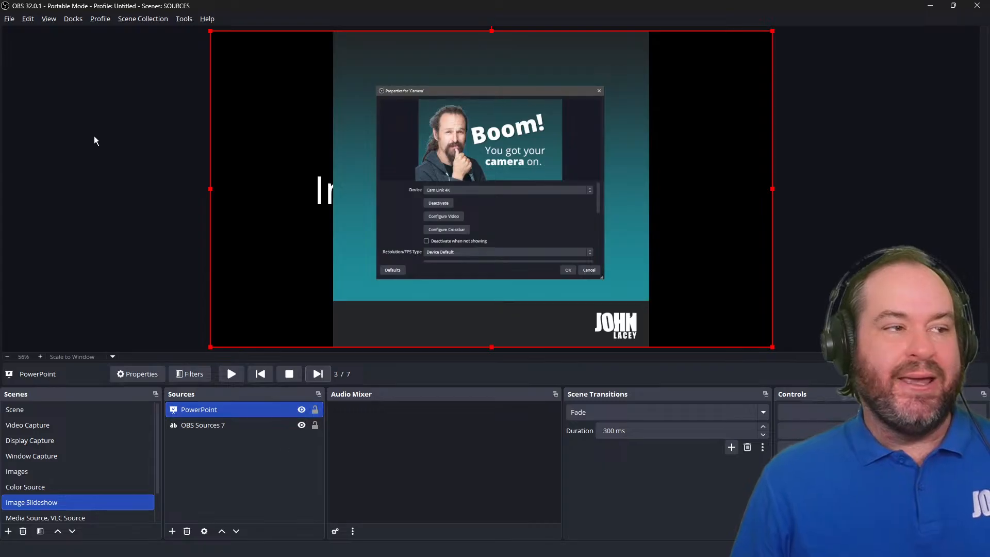
In the settings' hotkeys, filter for the PowerPoint source and assign Right to Next Slide.
left_click(9, 19)
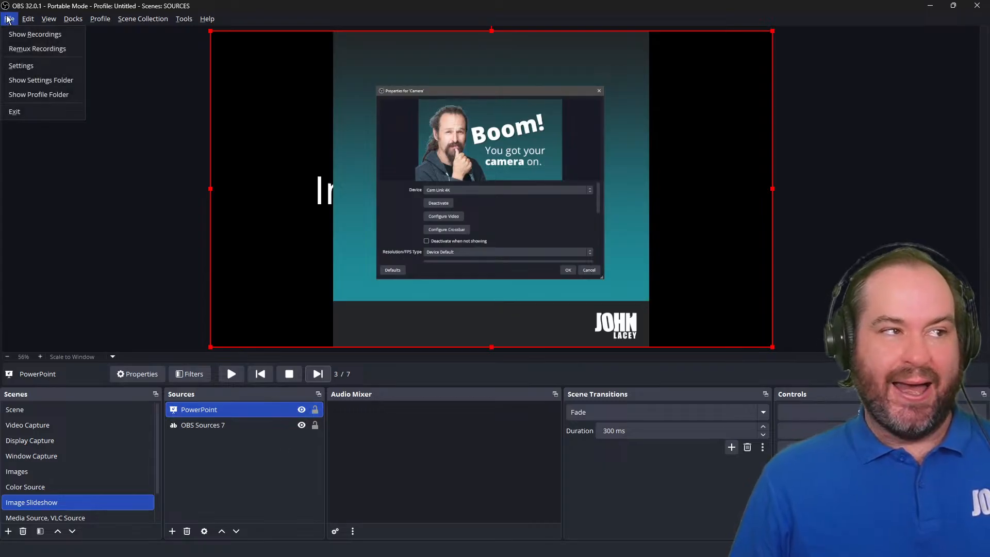
left_click(22, 66)
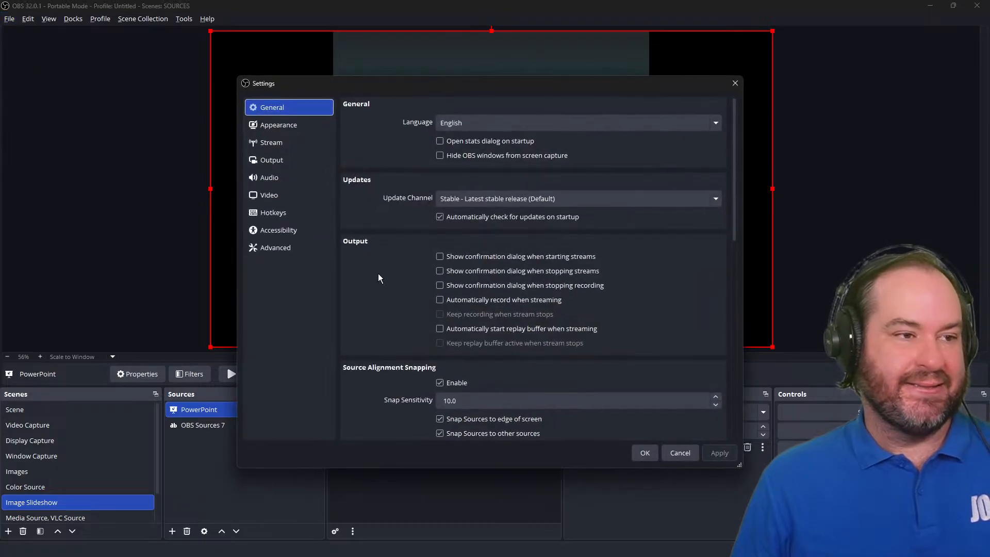
left_click(277, 219)
left_click(389, 104)
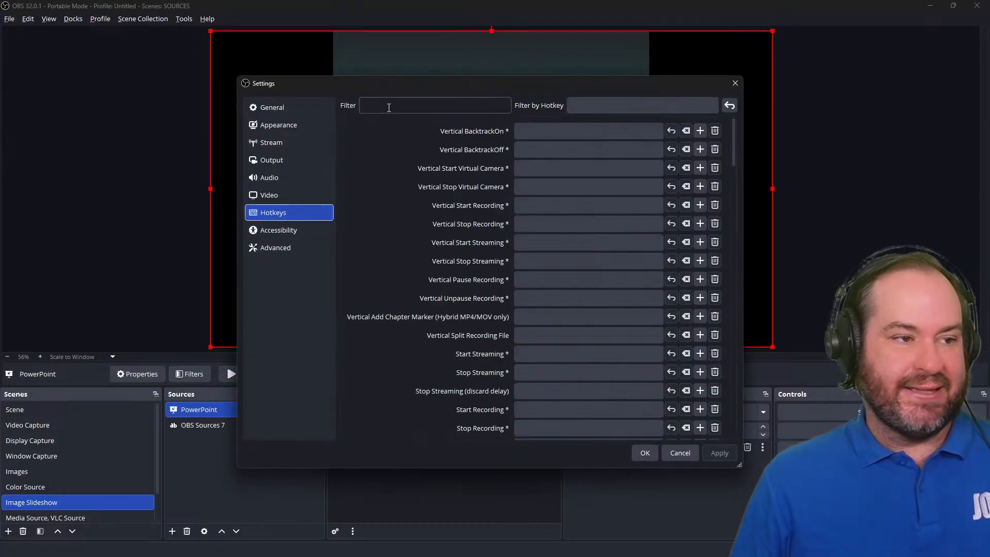
type("PowerPoint")
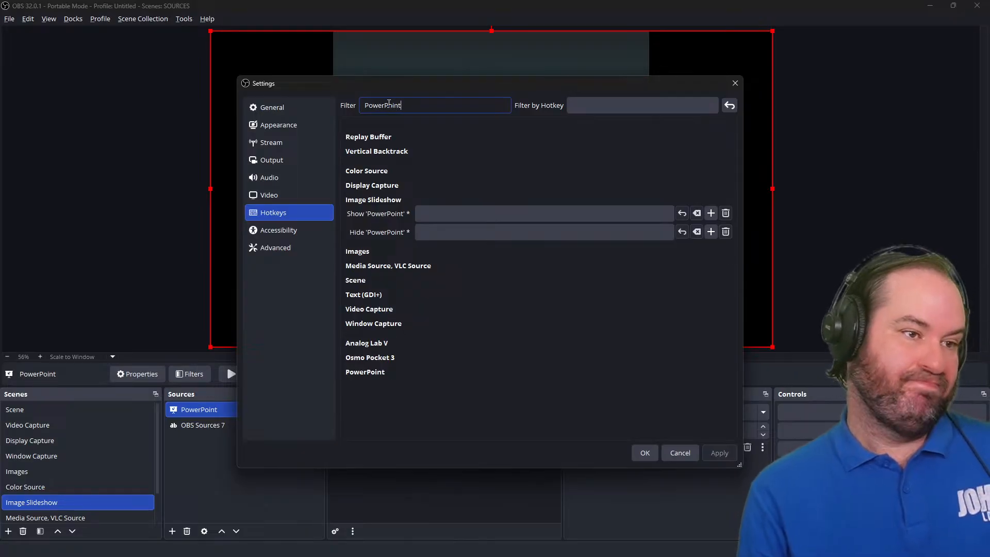
key("ctrl+a")
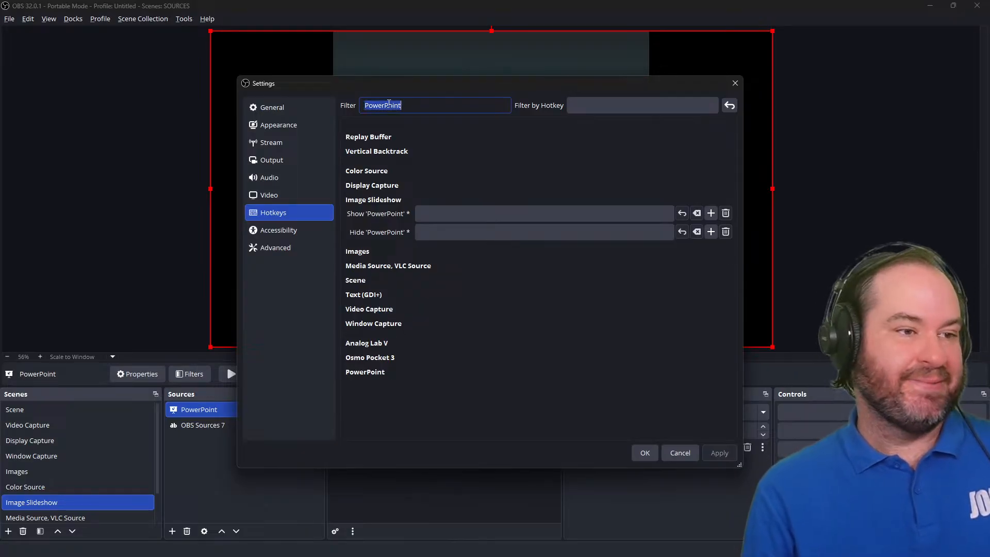
key("BackSpace")
type("Next")
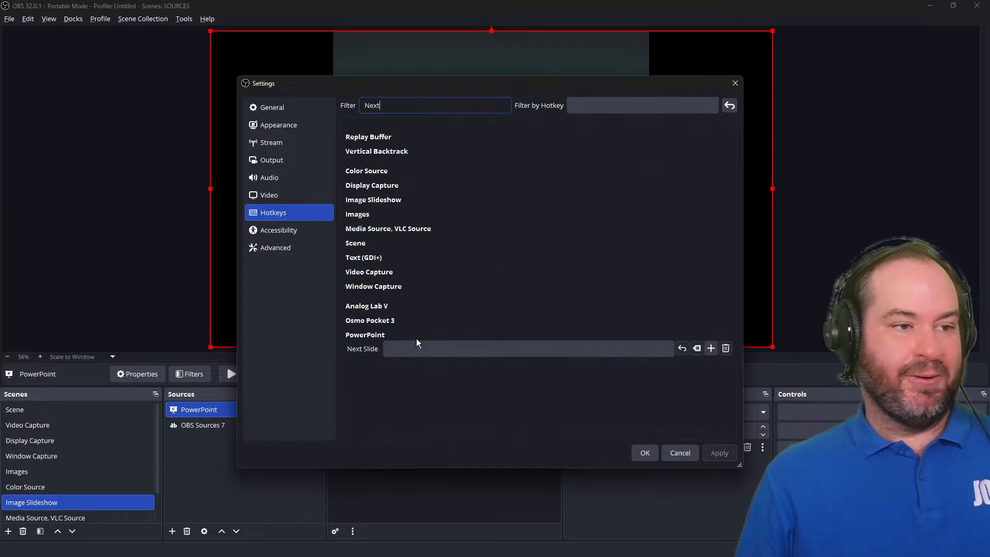
left_click(394, 348)
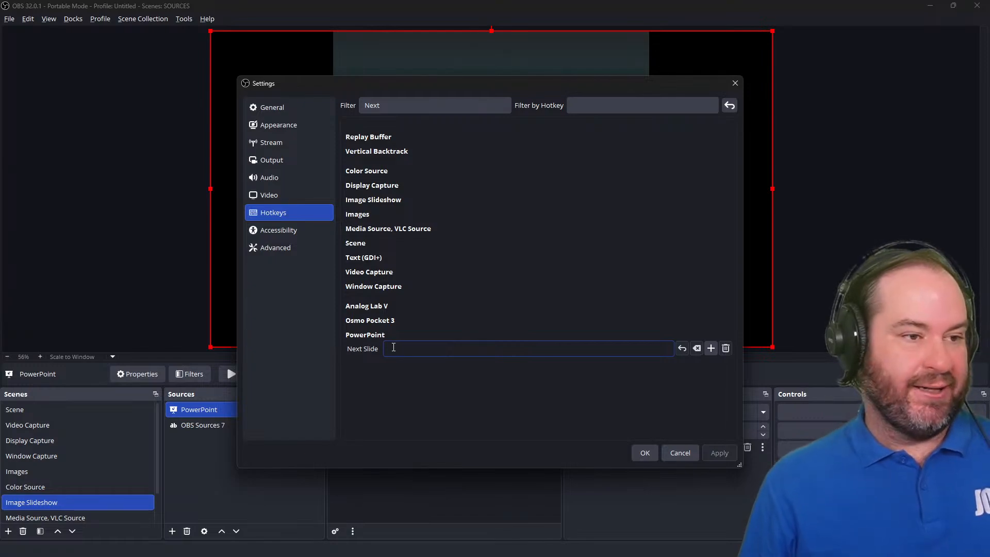
key("Right")
Filter the hotkeys for previous, assign Left to Previous Slide, and save the settings.
left_click(426, 100)
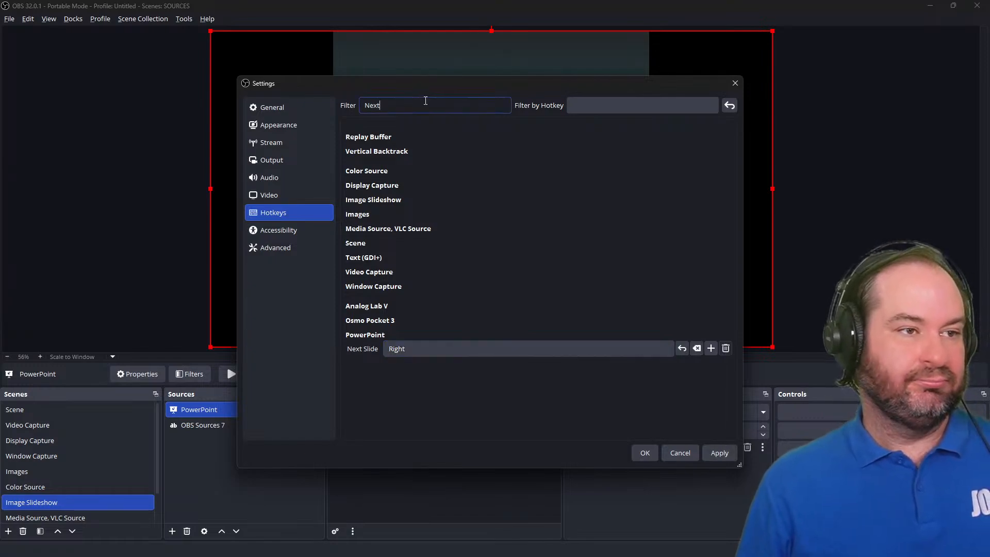
key("ctrl+a")
type("previou")
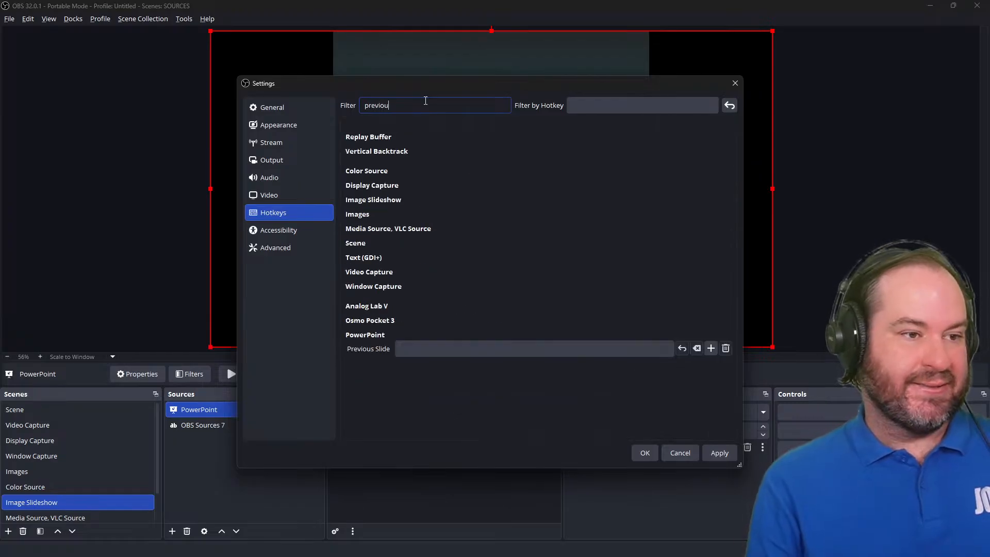
type("s")
left_click(486, 348)
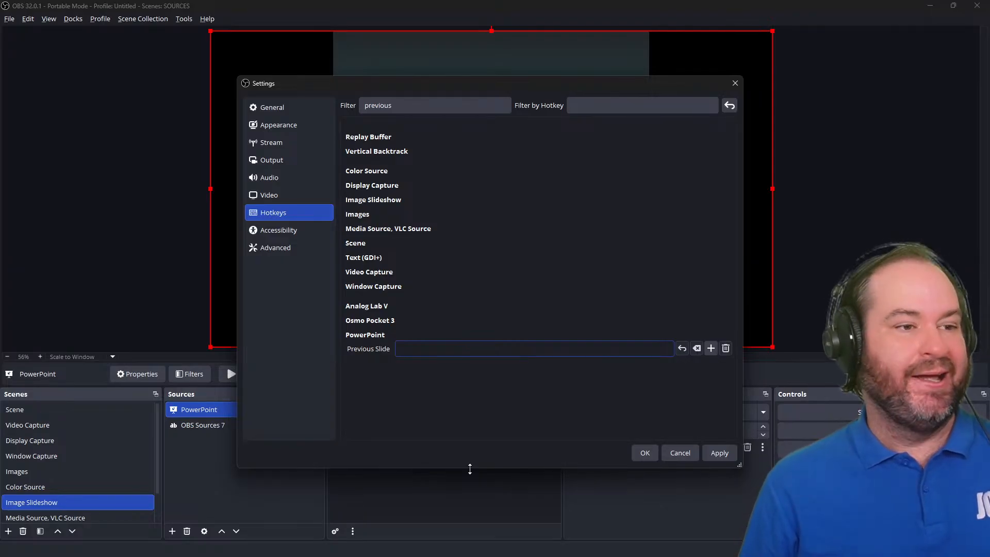
key("Left")
left_click(645, 453)
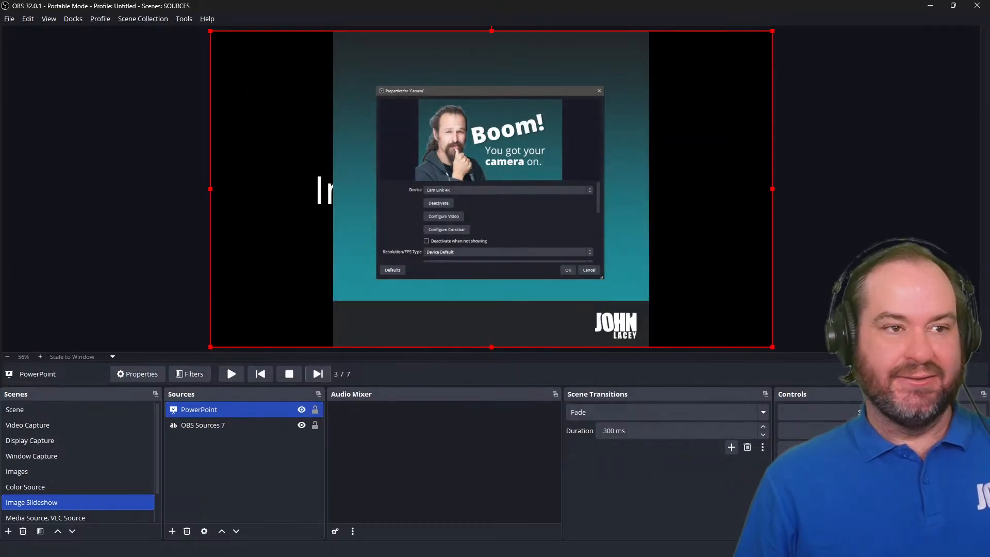
Test the slideshow by stepping forward and back through slides with the new hotkeys.
key("Right")
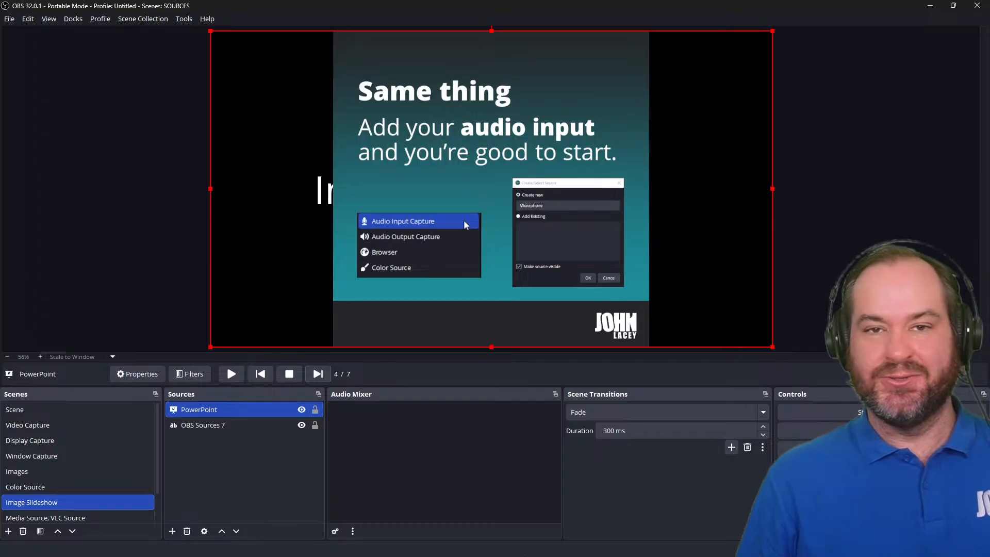
key("Left")
key("Left")
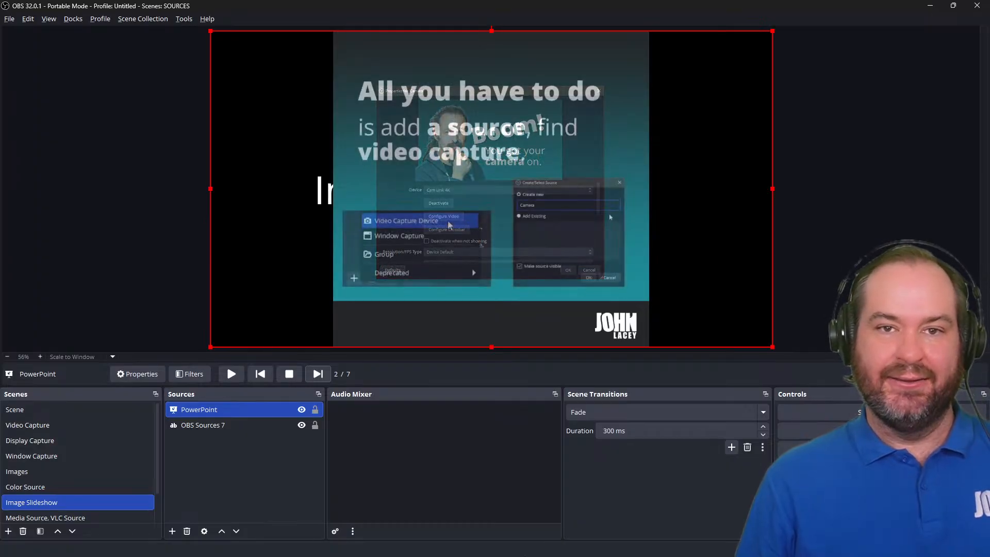
key("Right")
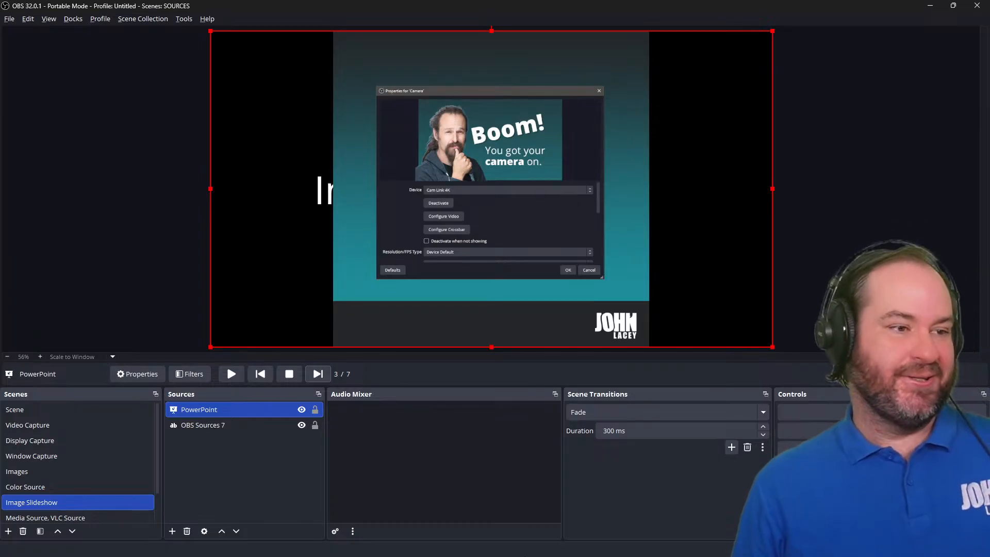
Open the PowerPoint slideshow's properties and switch its Slide Mode back to Automatic.
double_click(283, 411)
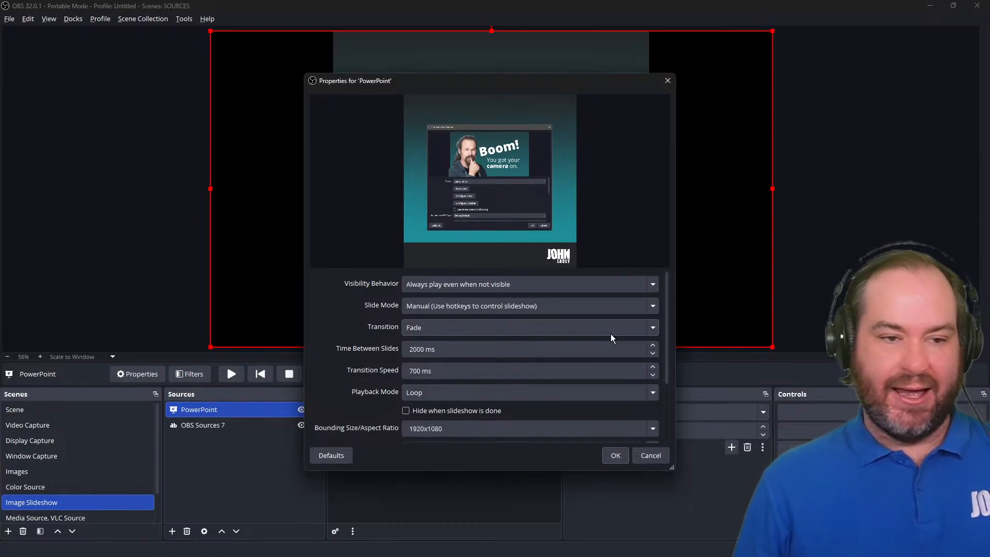
left_click(603, 289)
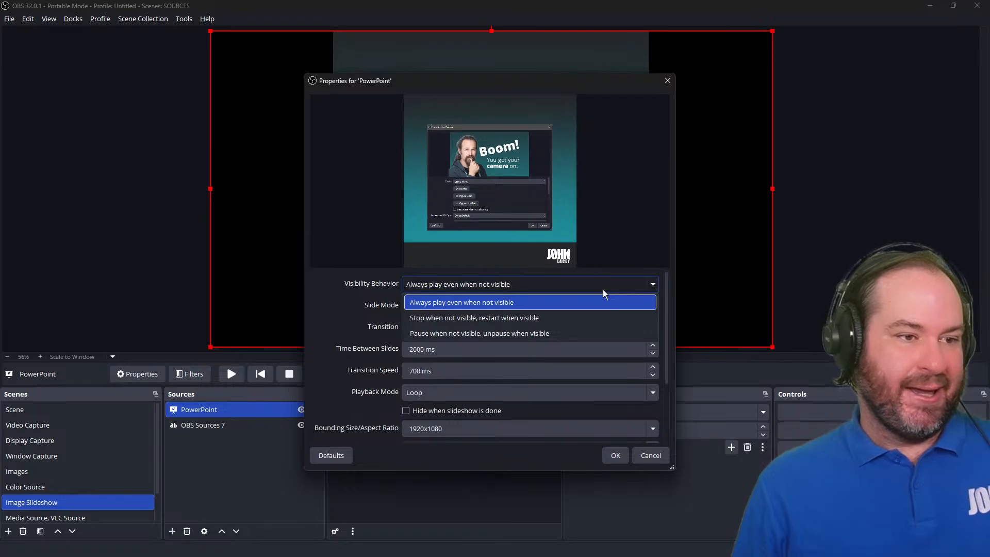
left_click(603, 291)
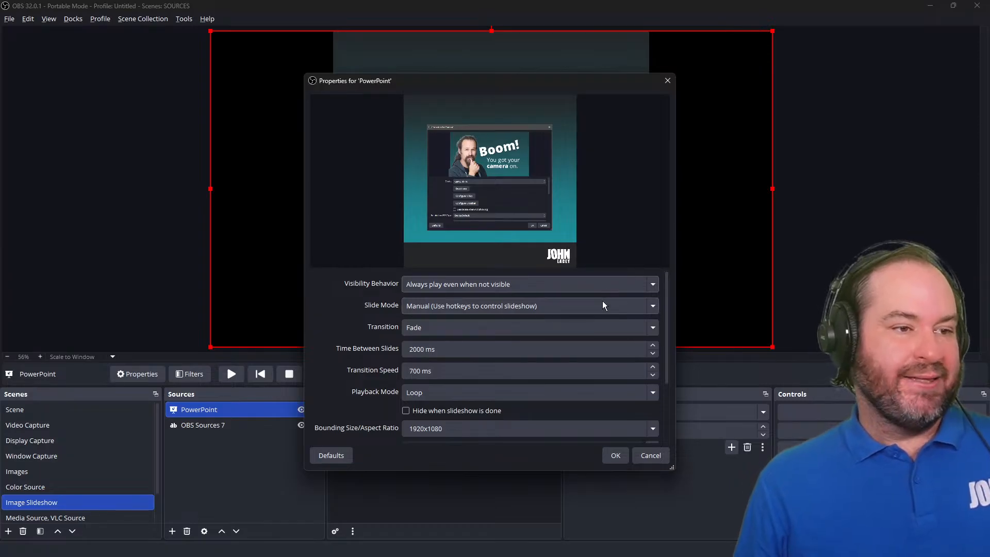
left_click(602, 305)
left_click(603, 324)
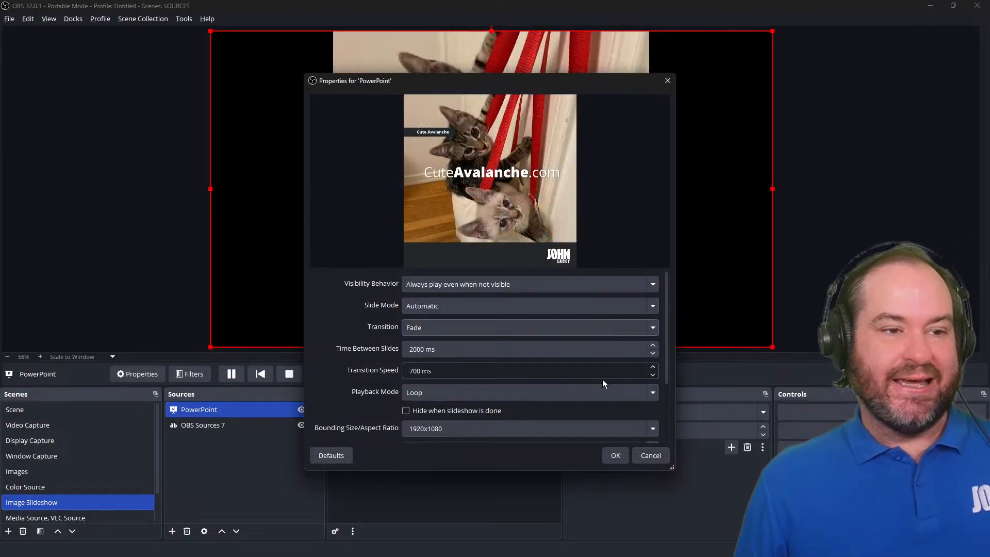
Remove the slideshow's existing image file and add four photos from the Nature folder instead.
scroll(602, 379, "down", 3)
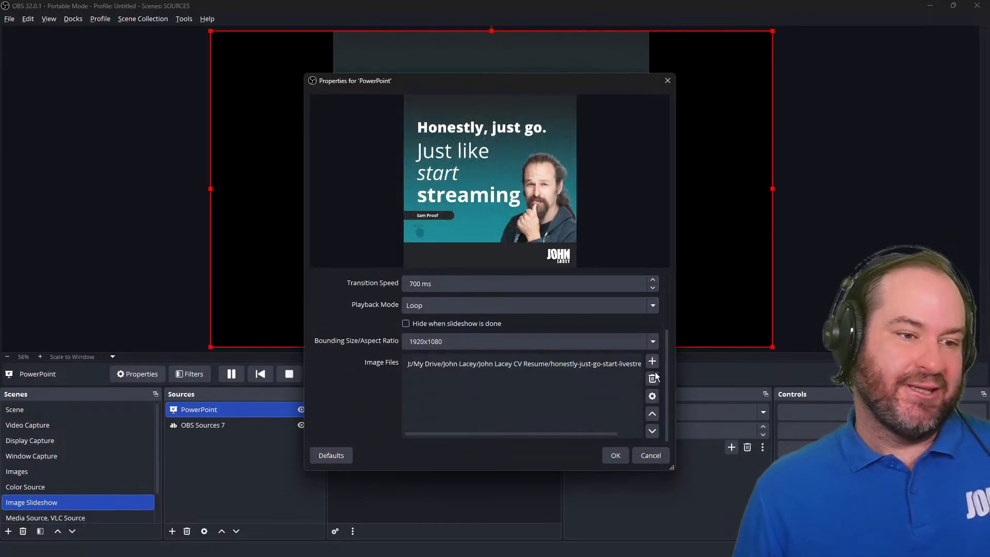
left_click(589, 364)
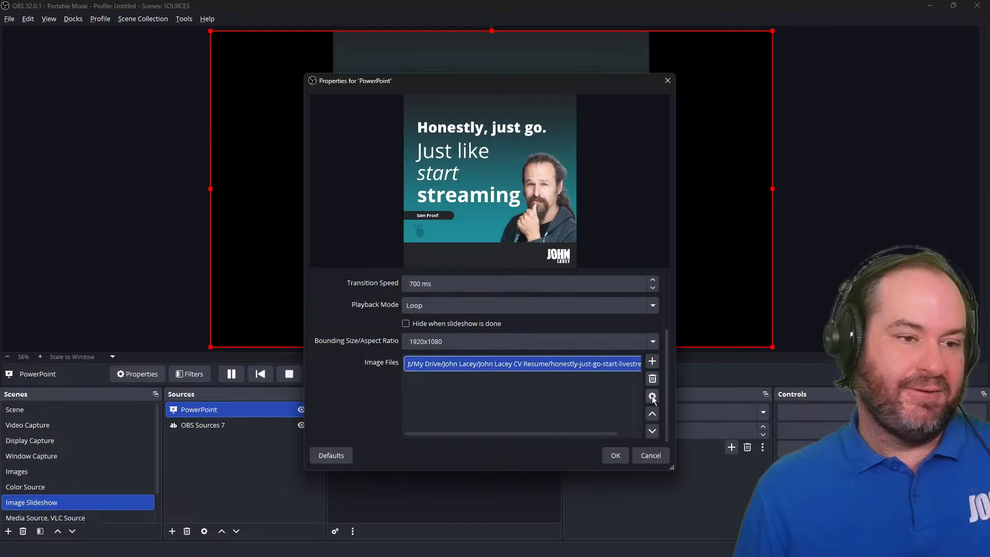
left_click(652, 379)
left_click(652, 360)
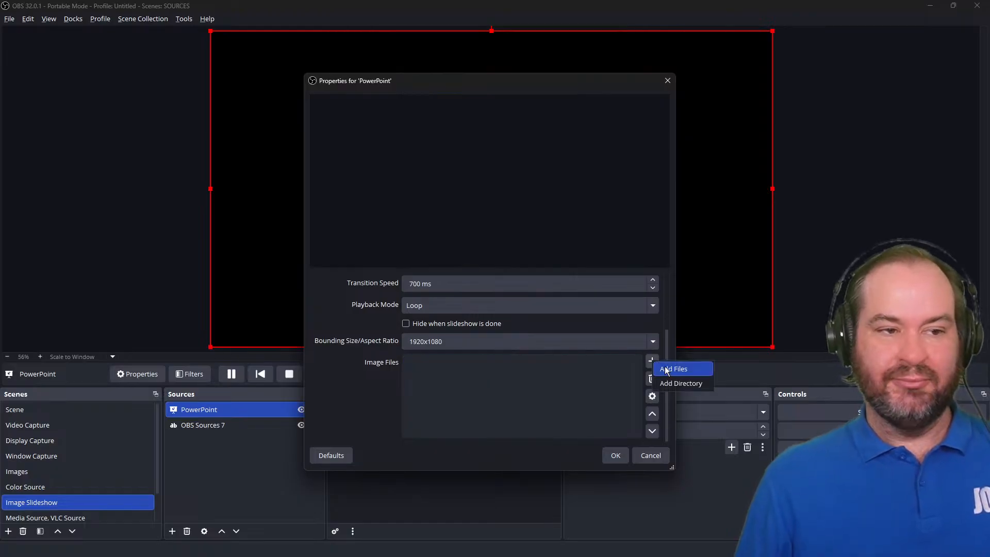
left_click(675, 372)
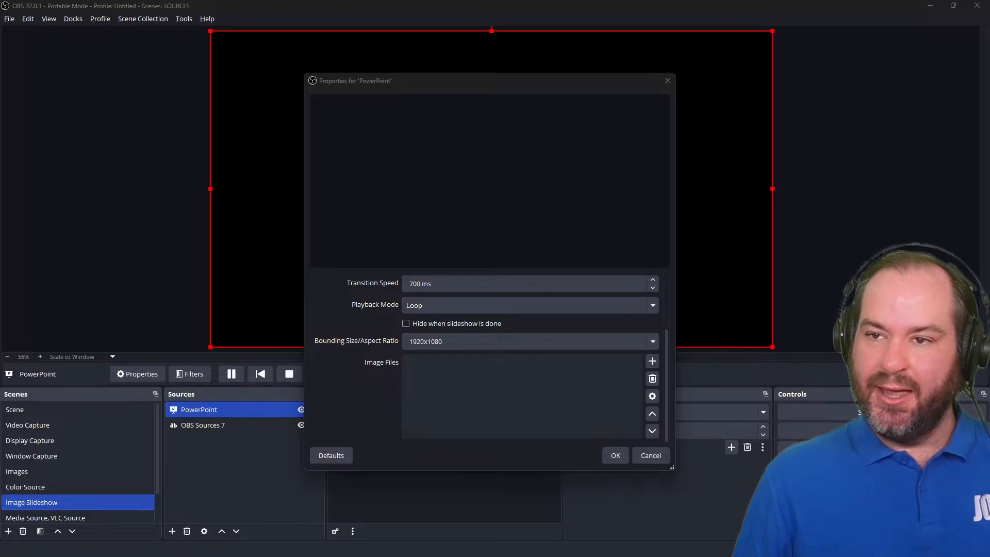
key("Return")
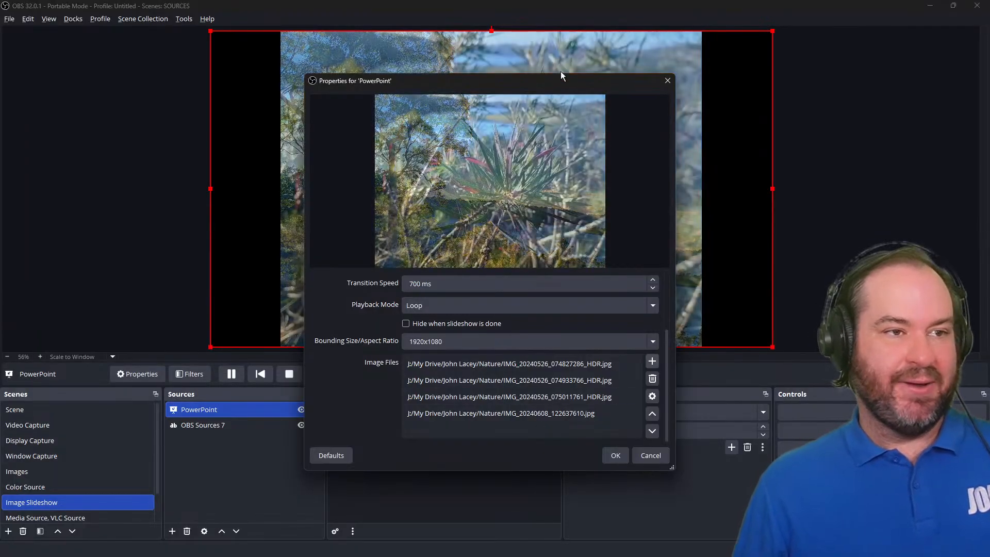
Try each slideshow transition in turn, Cut, Swipe and Slide, and return the Transition to Fade.
left_click_drag(562, 79, 725, 81)
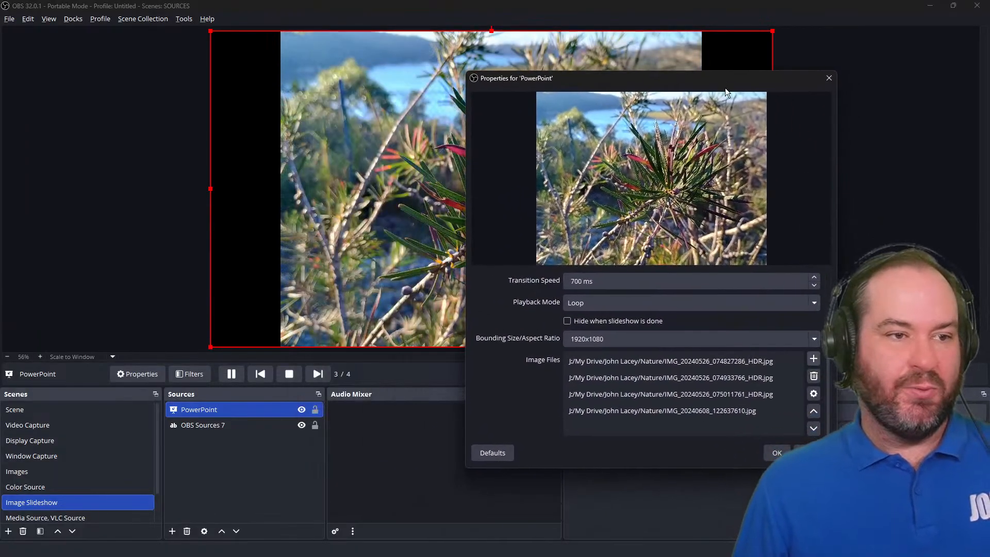
scroll(520, 346, "up", 3)
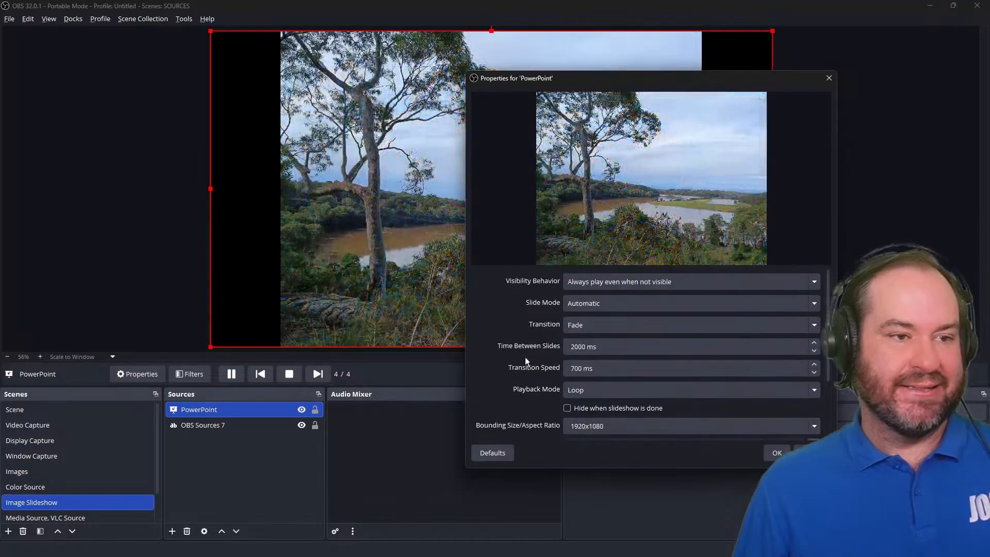
left_click(688, 322)
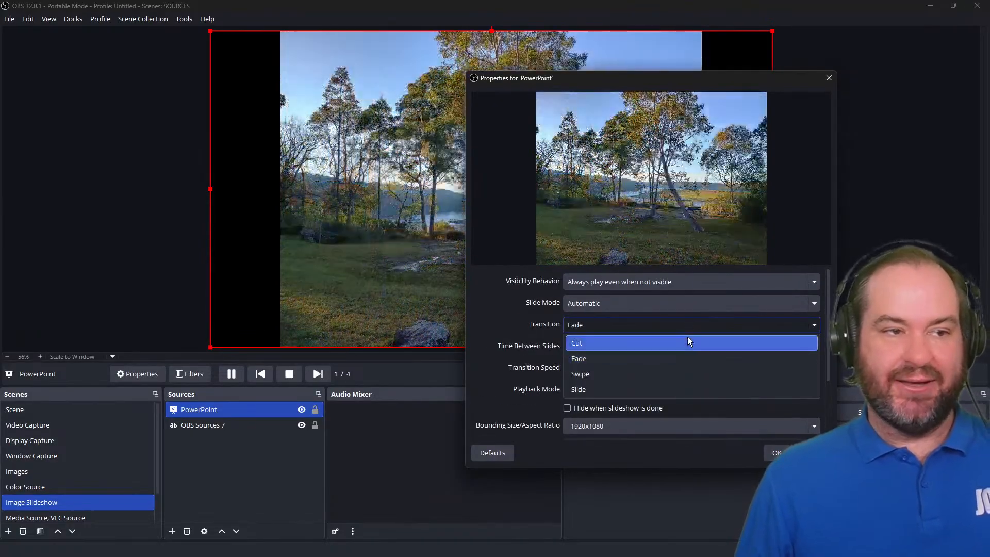
left_click(688, 340)
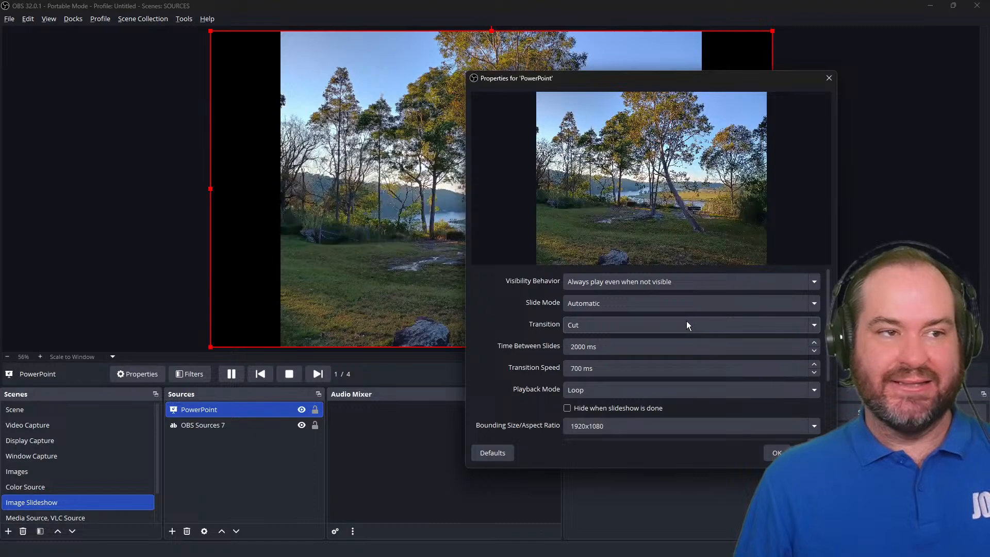
left_click(685, 325)
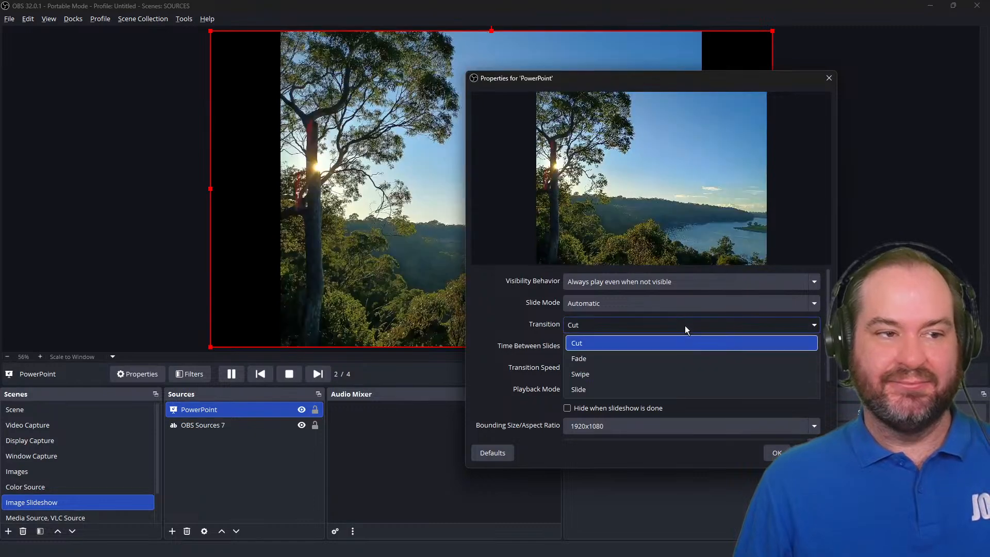
left_click(686, 357)
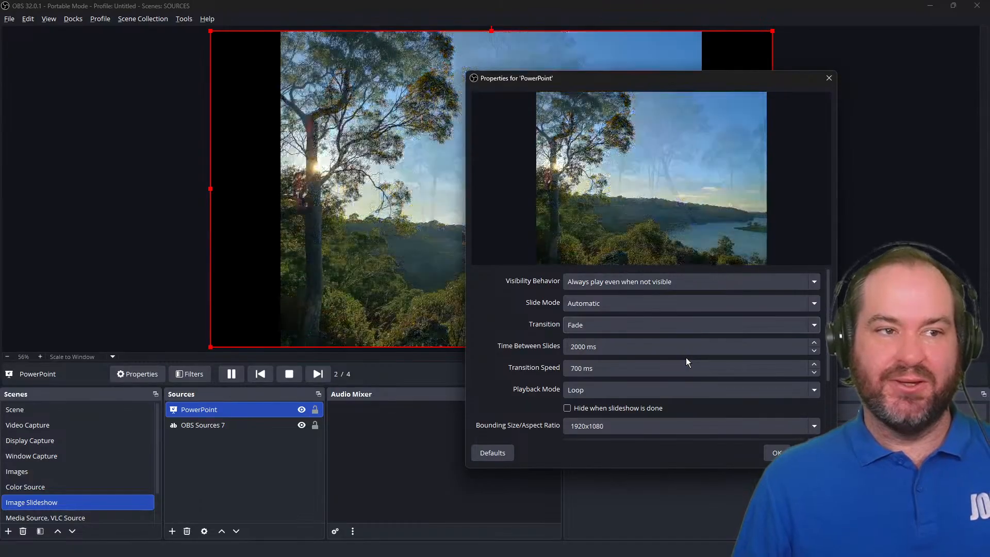
left_click(666, 322)
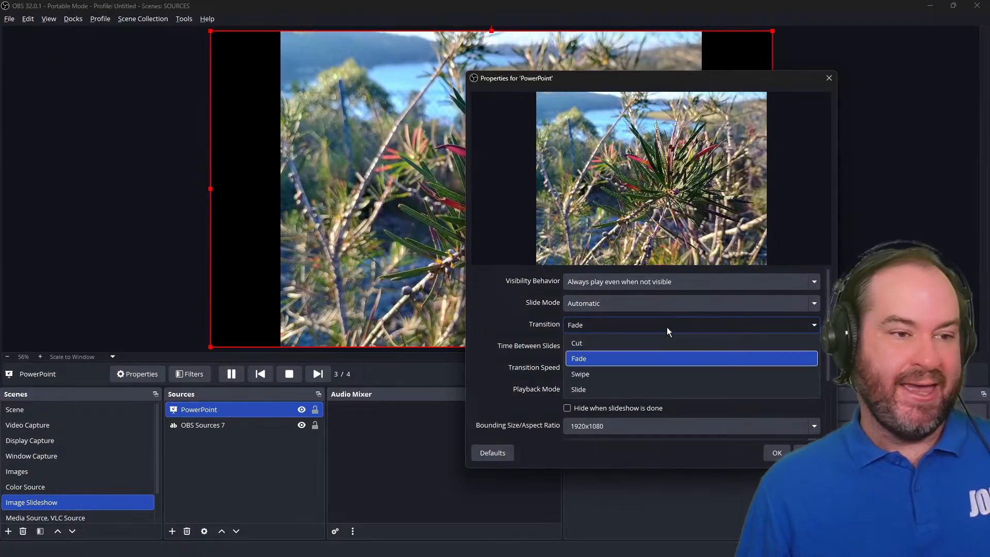
left_click(671, 374)
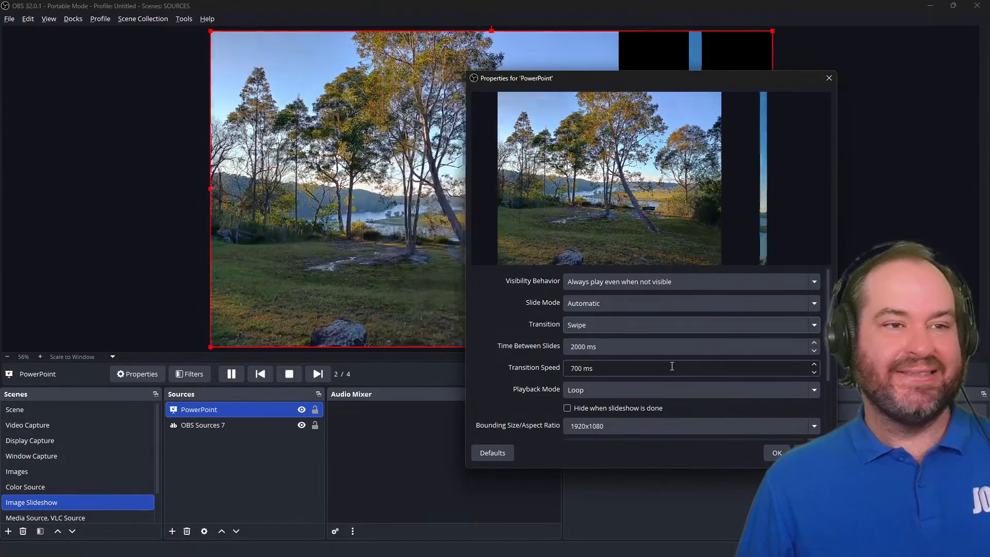
left_click(680, 323)
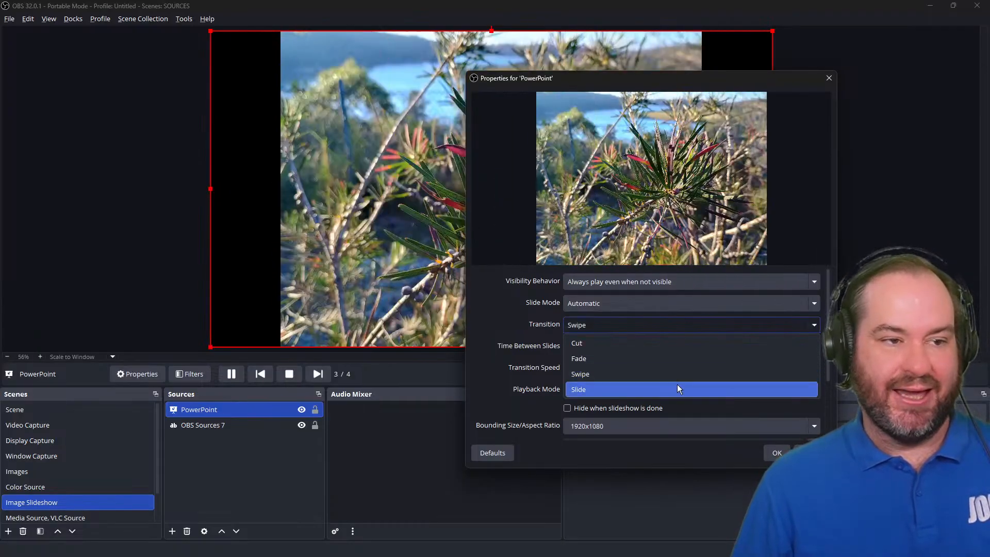
left_click(677, 389)
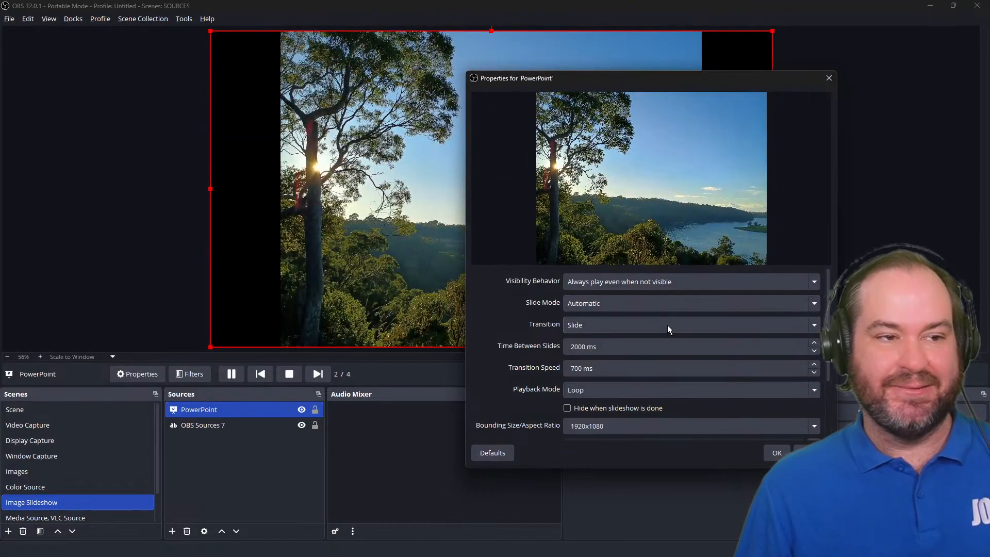
left_click(667, 325)
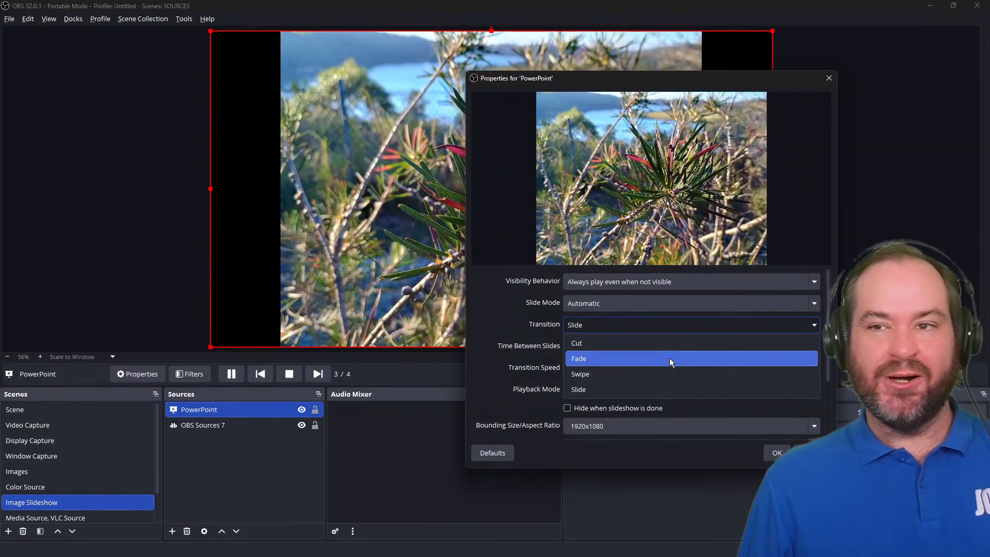
left_click(669, 358)
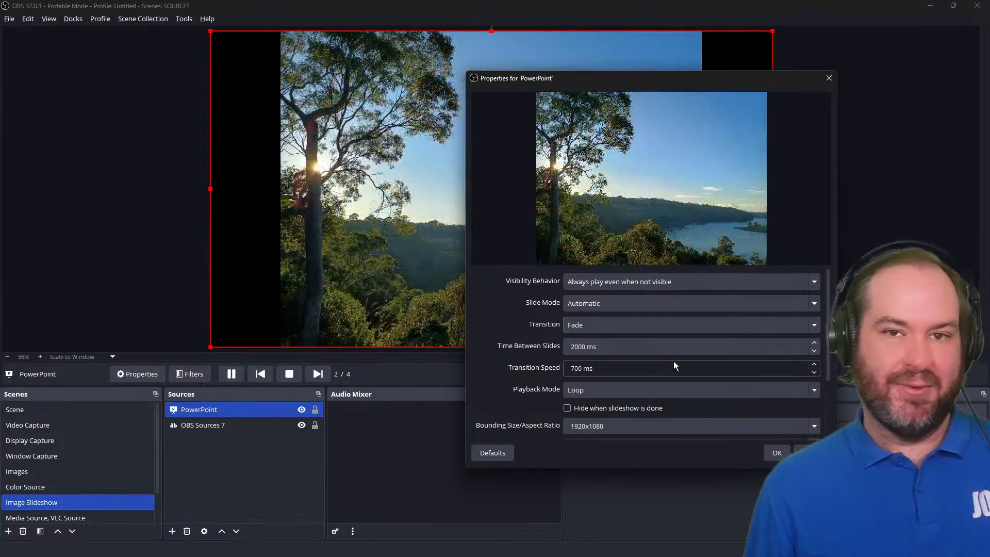
Set Time Between Slides to 4000 ms and Transition Speed to 1000 ms, and confirm the properties.
left_click(643, 346)
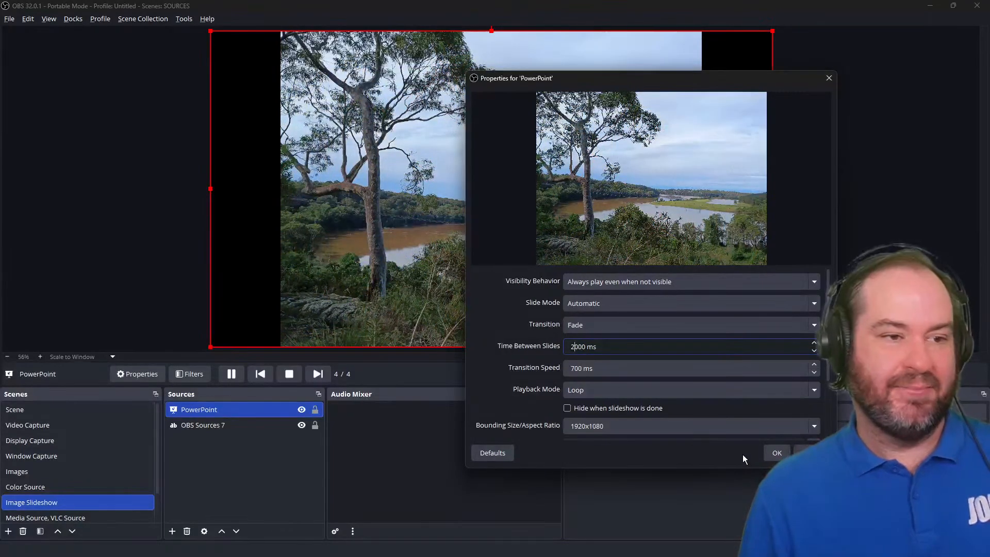
key("BackSpace")
type("4")
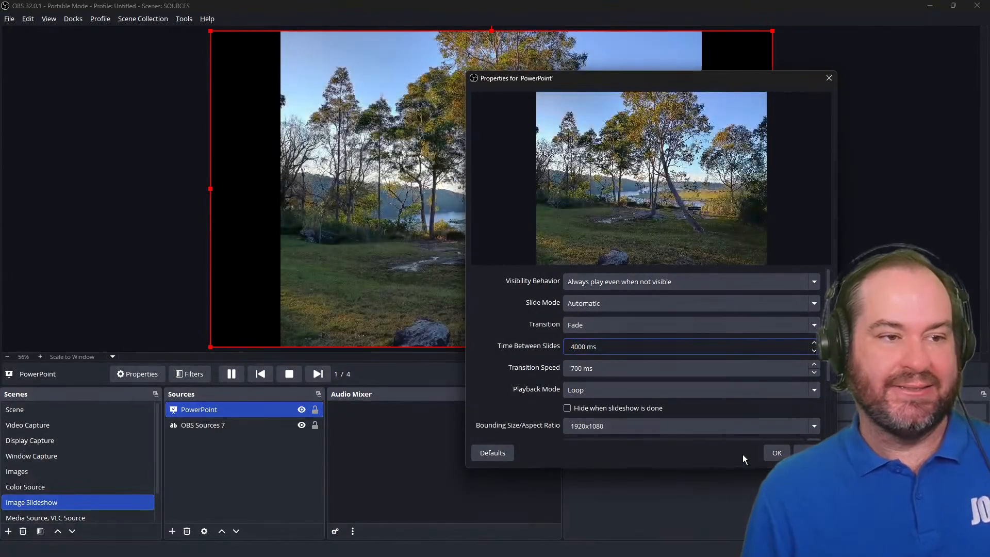
left_click(569, 373)
key("Delete")
type("8")
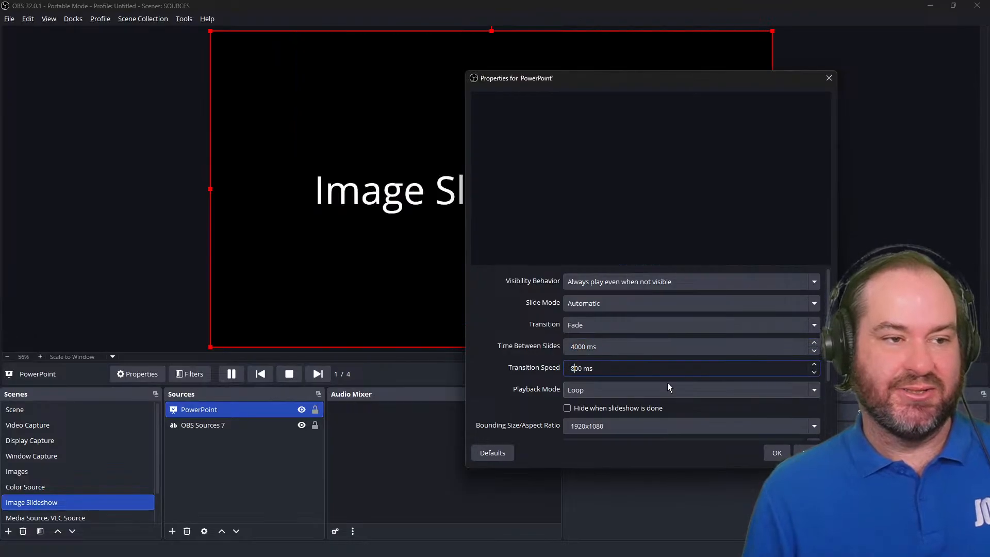
key("BackSpace")
type("10")
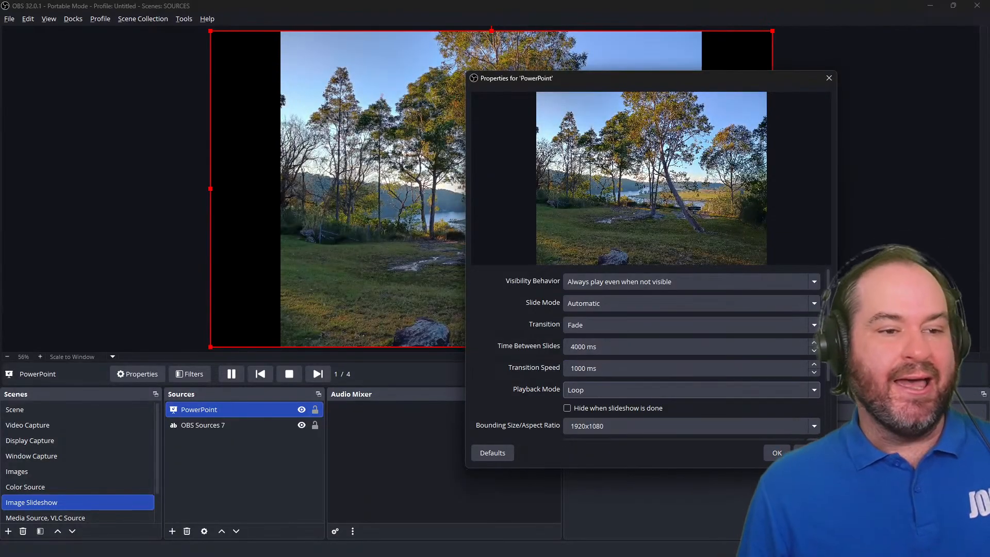
left_click(778, 453)
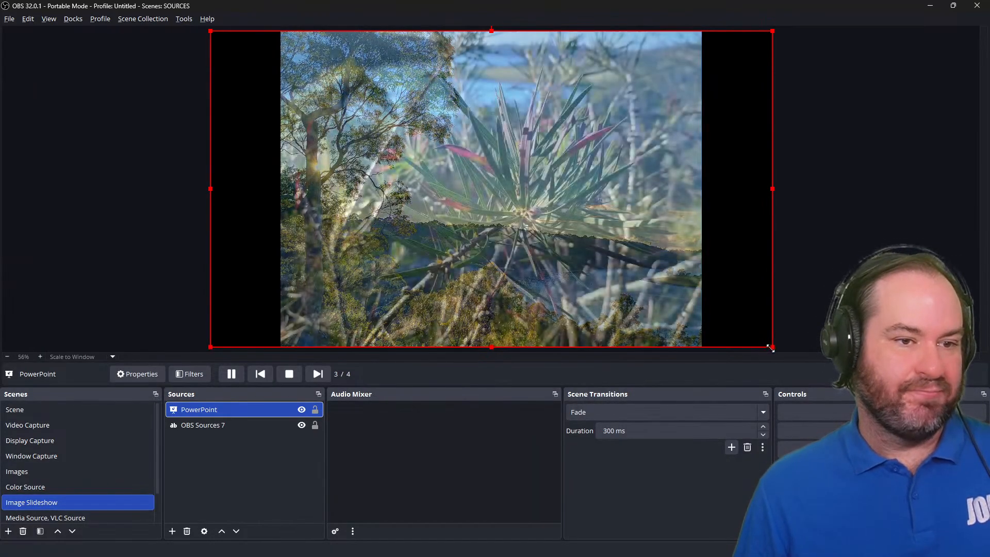
Crop the black borders off both sides of the slideshow source in the preview.
left_click_drag(771, 349, 736, 338)
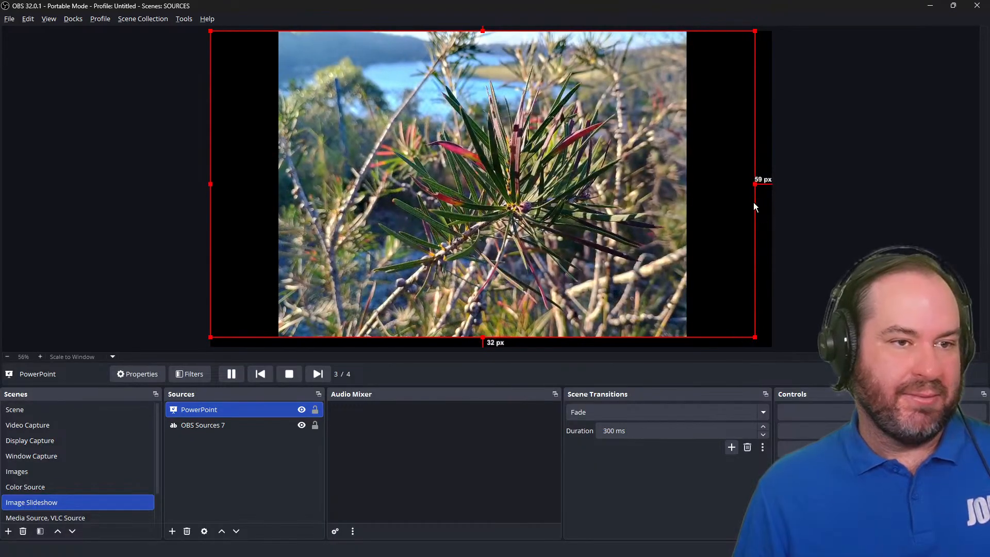
left_click_drag(756, 190, 660, 258)
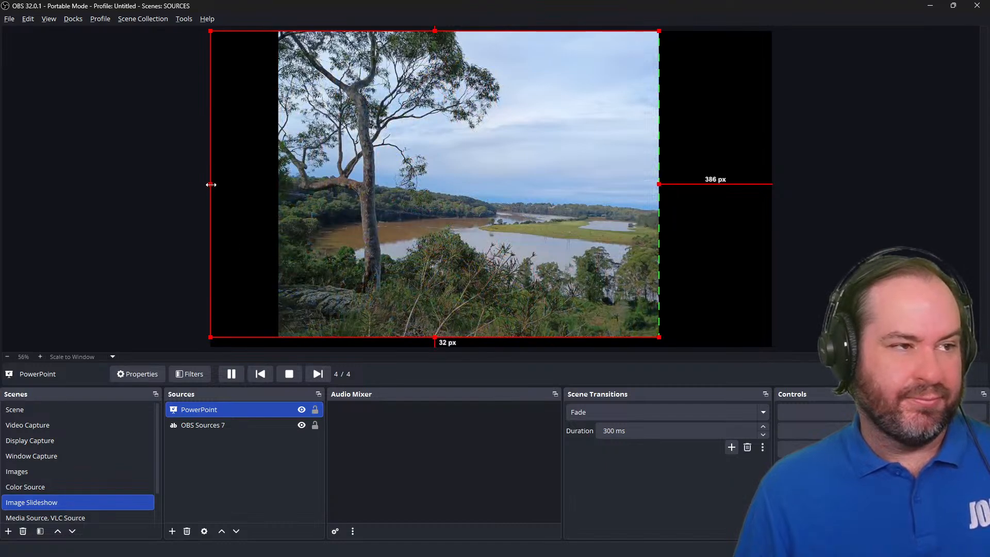
left_click_drag(209, 185, 287, 185)
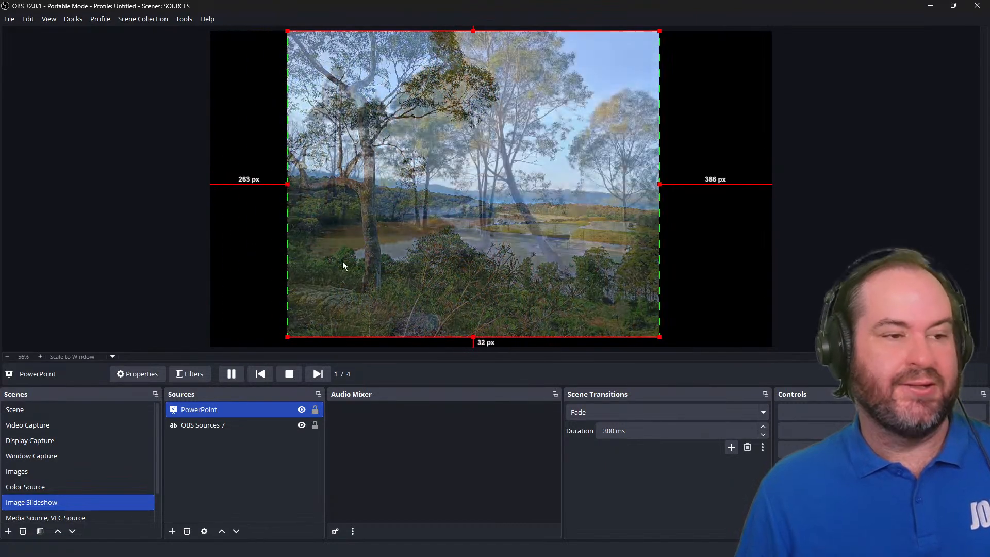
Enlarge and reposition the cropped slideshow source so it spans the full canvas width.
left_click_drag(657, 336, 798, 352)
left_click_drag(718, 208, 580, 213)
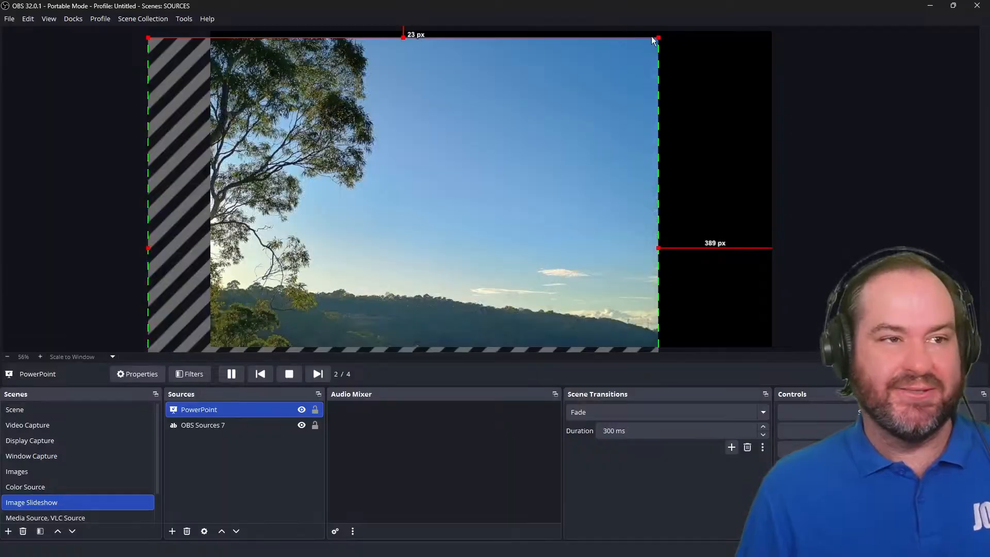
left_click_drag(653, 40, 825, 3)
left_click_drag(794, 178, 827, 243)
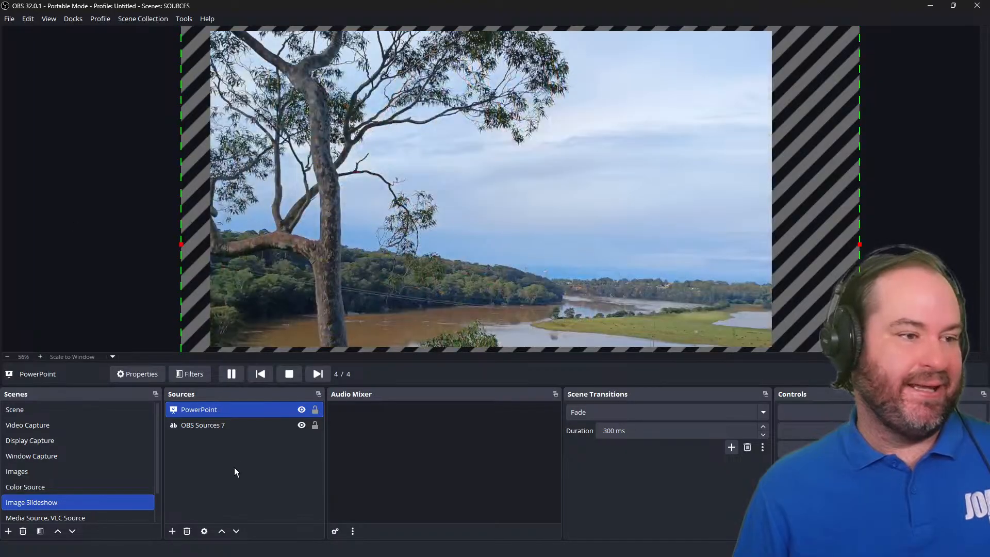
Reopen the slideshow's properties, remove all its image files, and confirm.
double_click(241, 410)
left_click(484, 350)
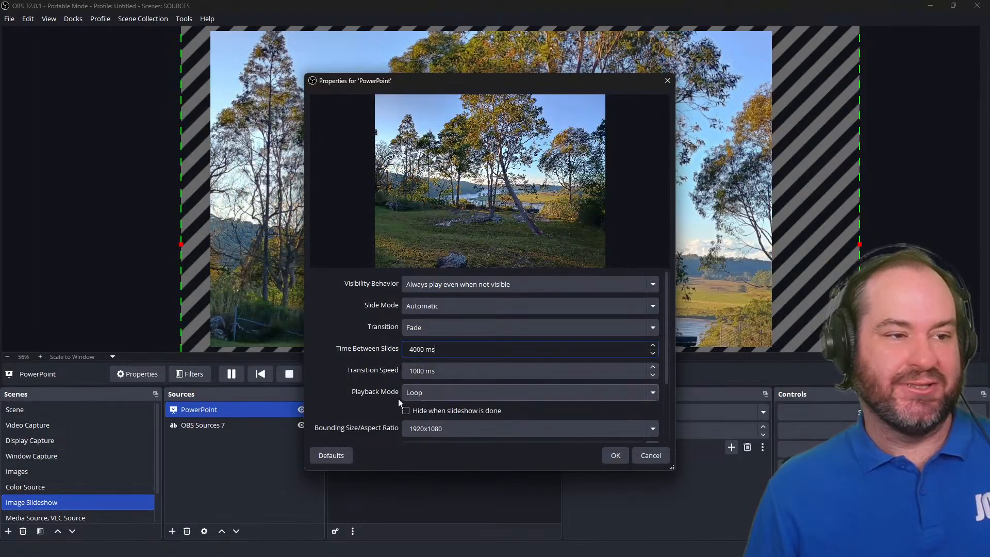
scroll(358, 408, "down", 3)
scroll(358, 407, "up", 3)
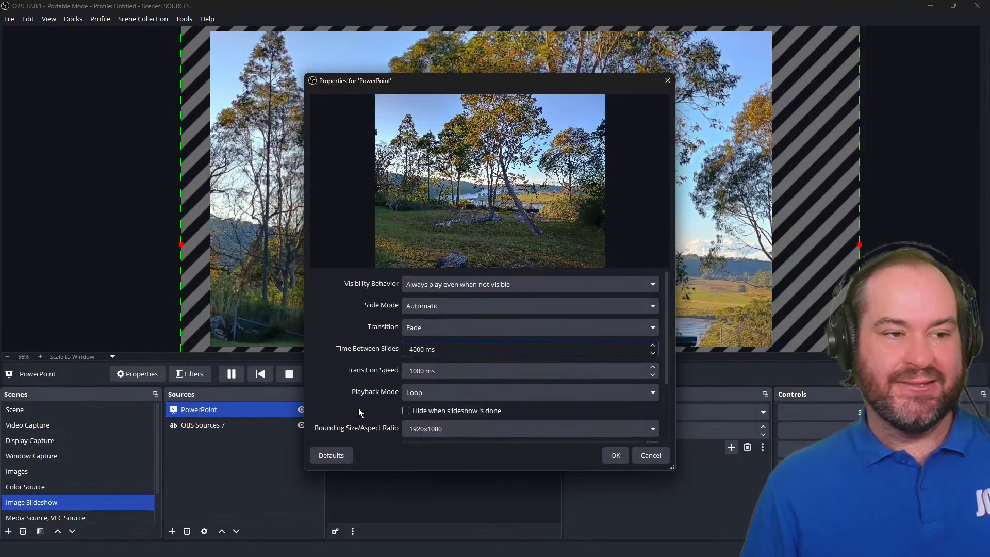
scroll(623, 390, "down", 3)
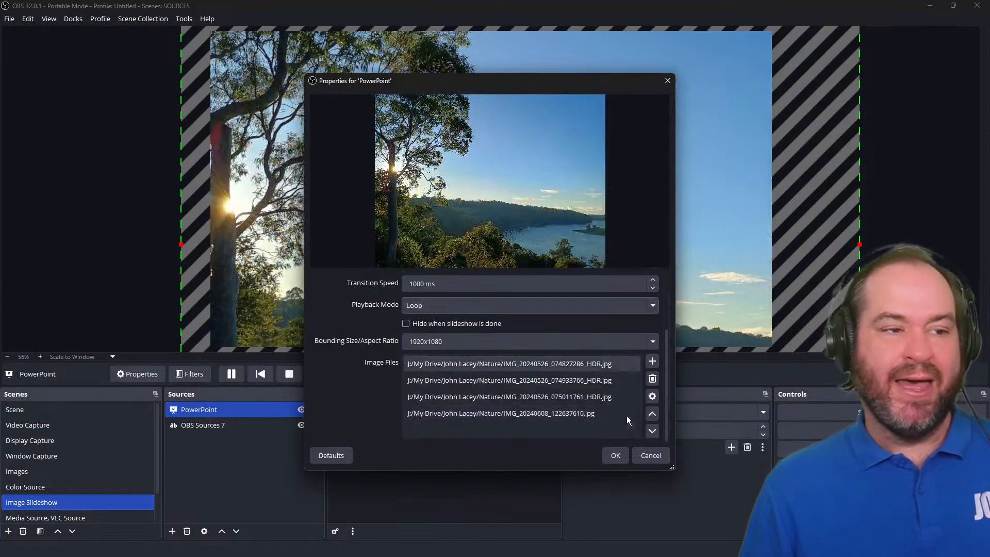
left_click_drag(639, 364, 611, 416)
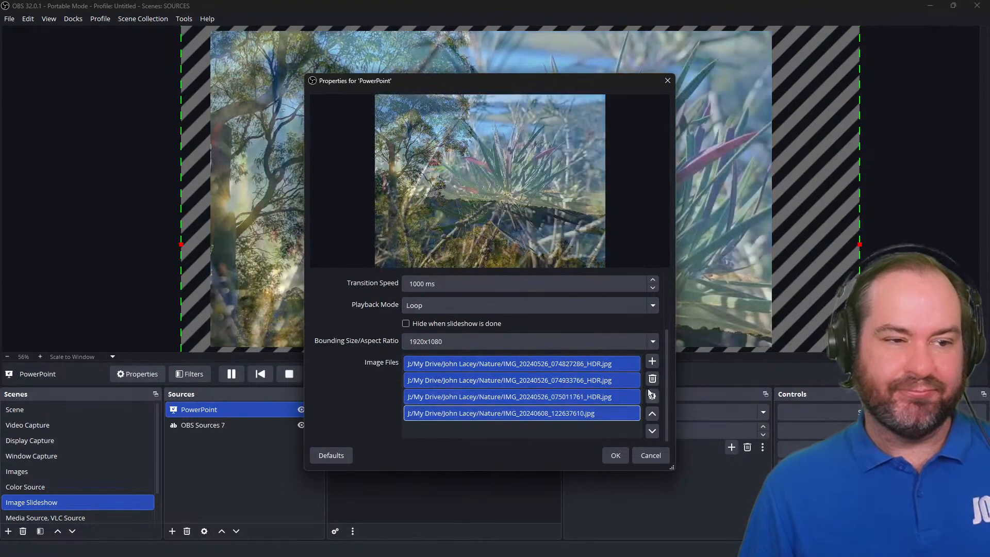
left_click(653, 380)
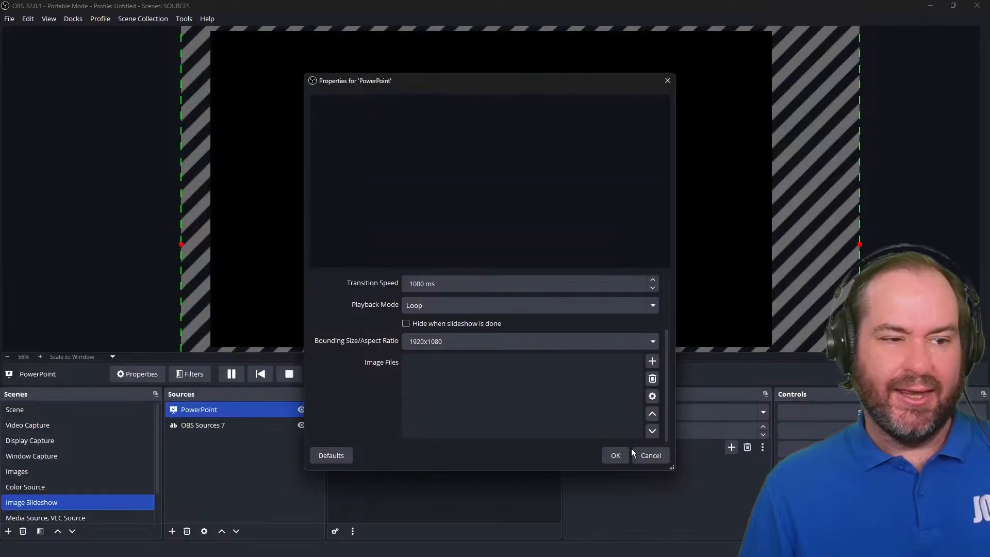
left_click(615, 456)
Open the preview's context menu.
right_click(801, 135)
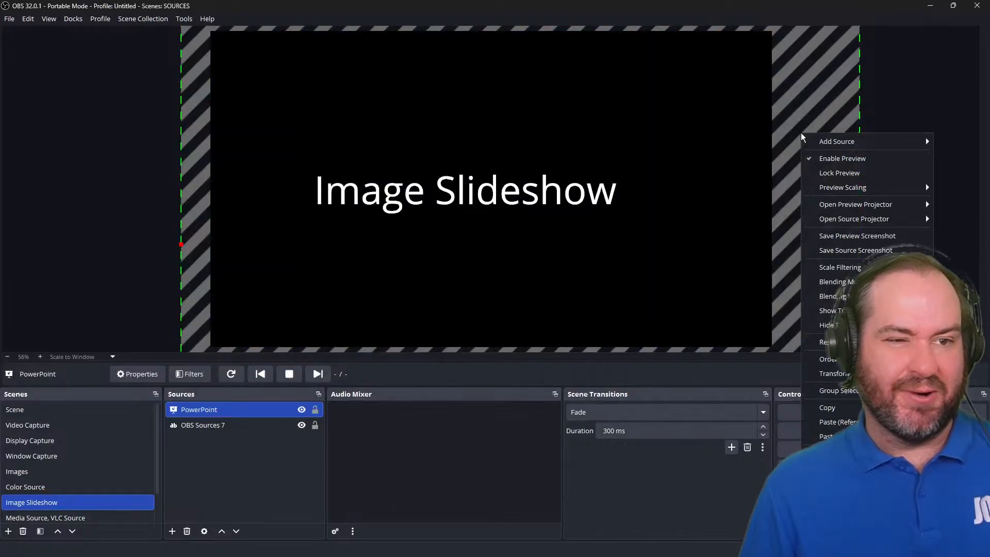
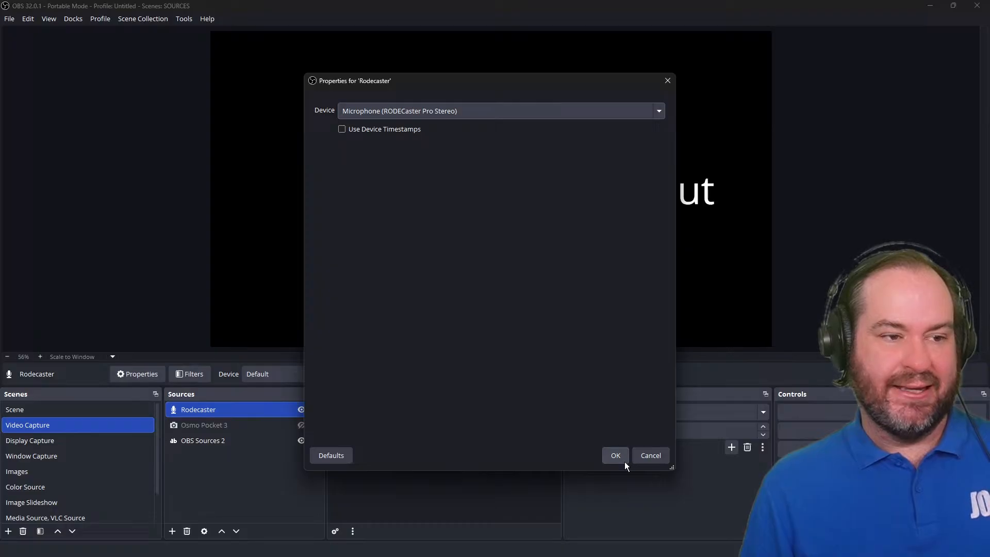
Confirm the Rodecaster microphone properties and review its advanced audio properties.
left_click(623, 460)
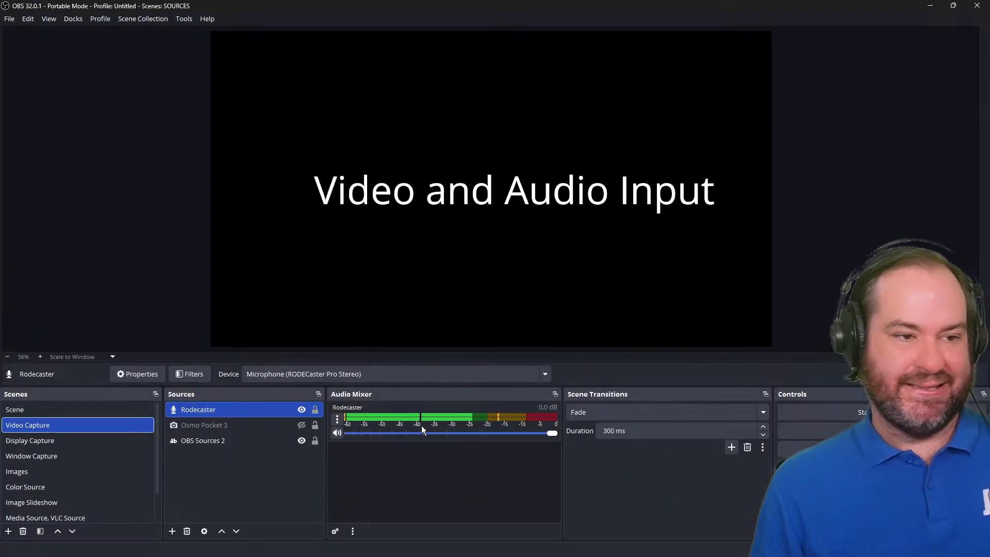
left_click(339, 421)
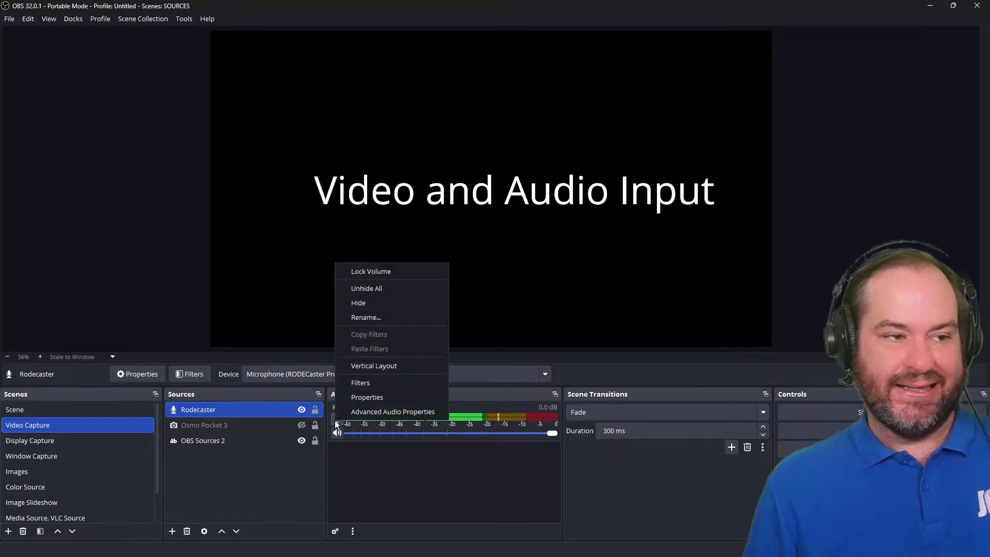
left_click(363, 412)
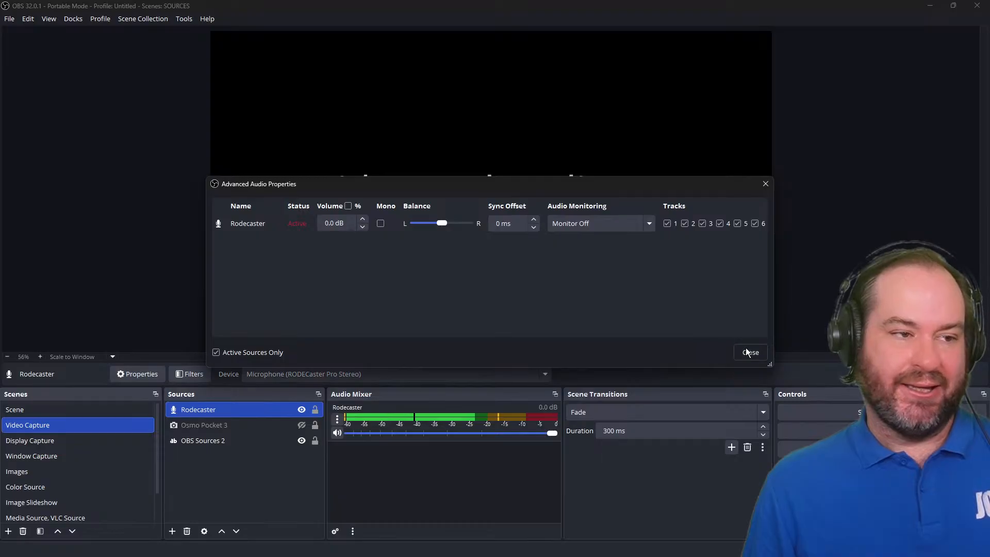
left_click(751, 352)
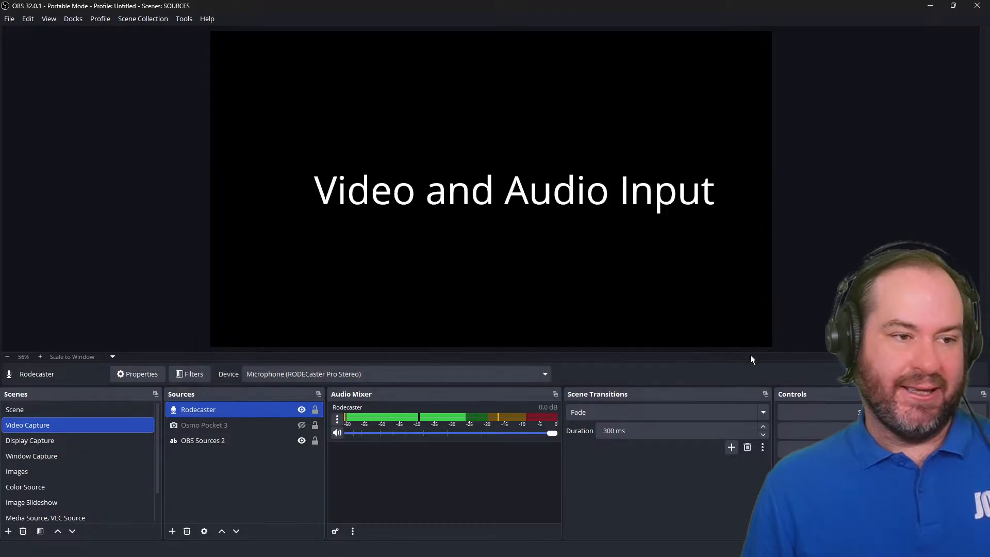
Hide the Rodecaster source and switch to the Media Source, VLC Source scene.
left_click(301, 410)
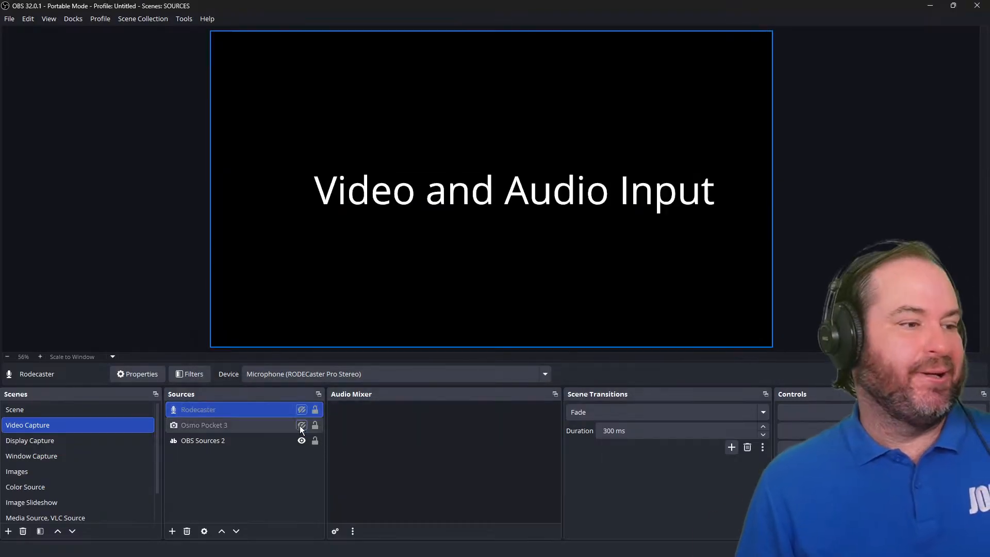
scroll(64, 478, "down", 1)
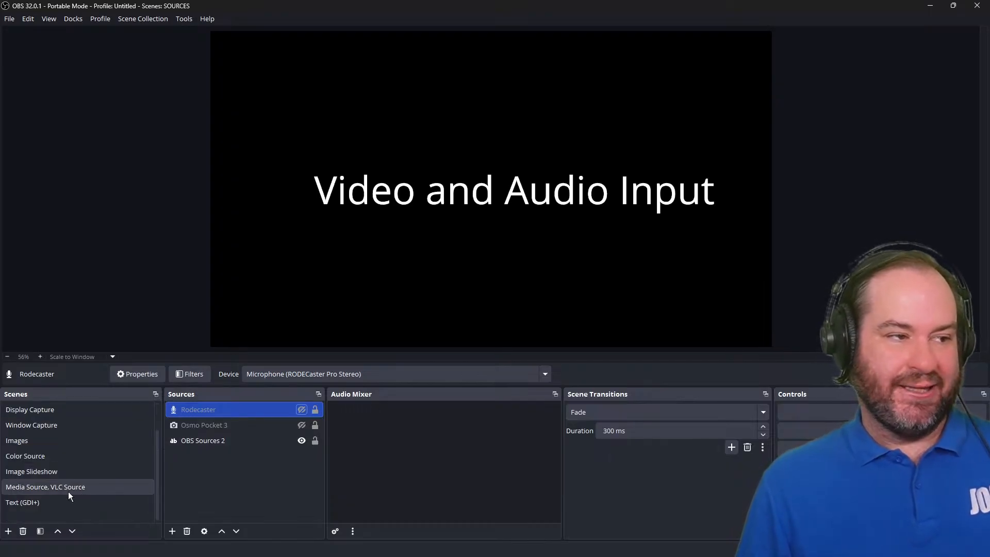
left_click(68, 487)
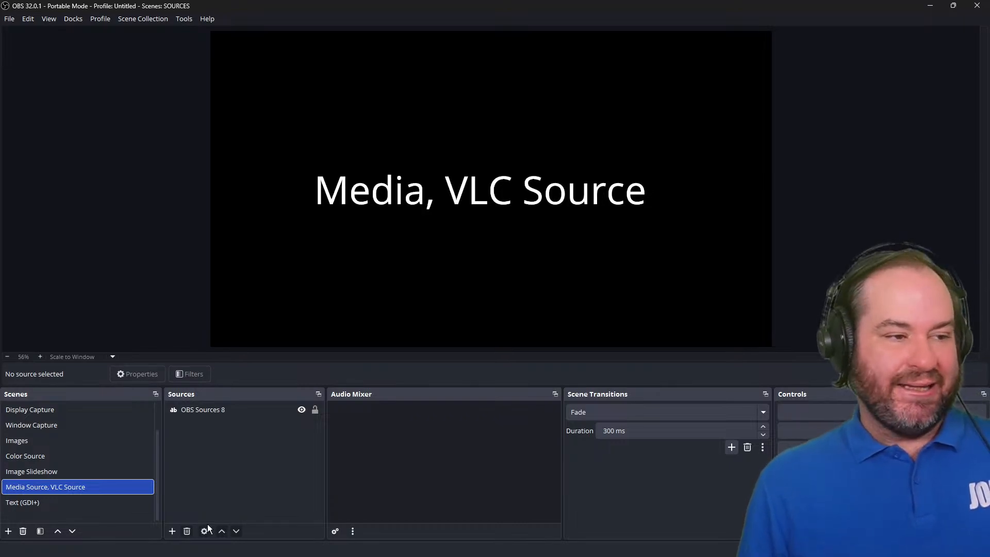
Add a new Media Source to the scene, keeping the default name Media Source.
left_click(174, 534)
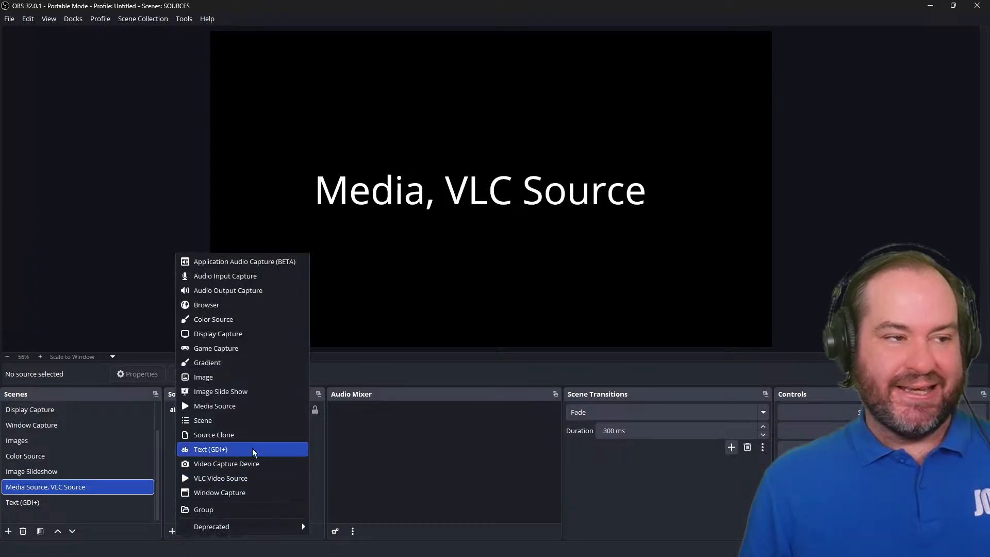
left_click(267, 407)
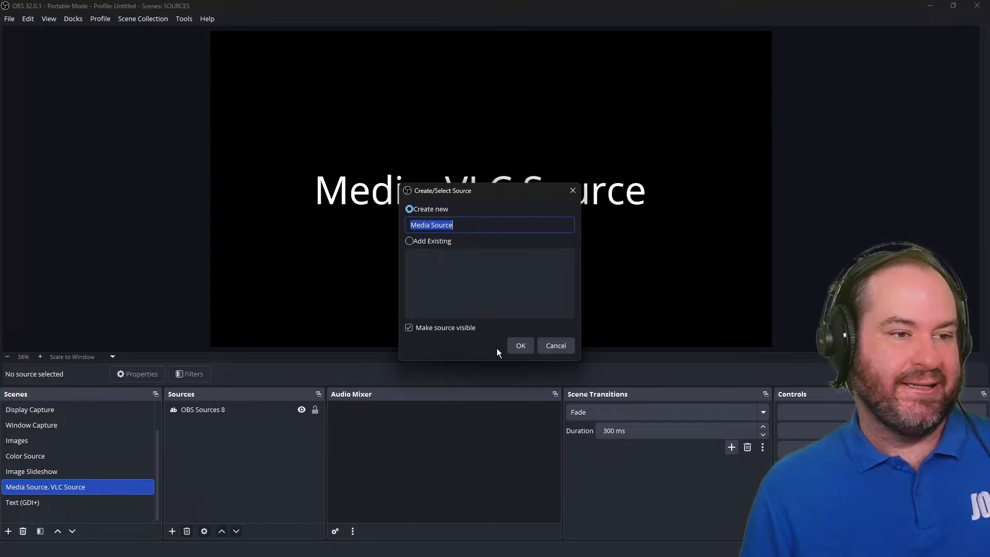
left_click(519, 348)
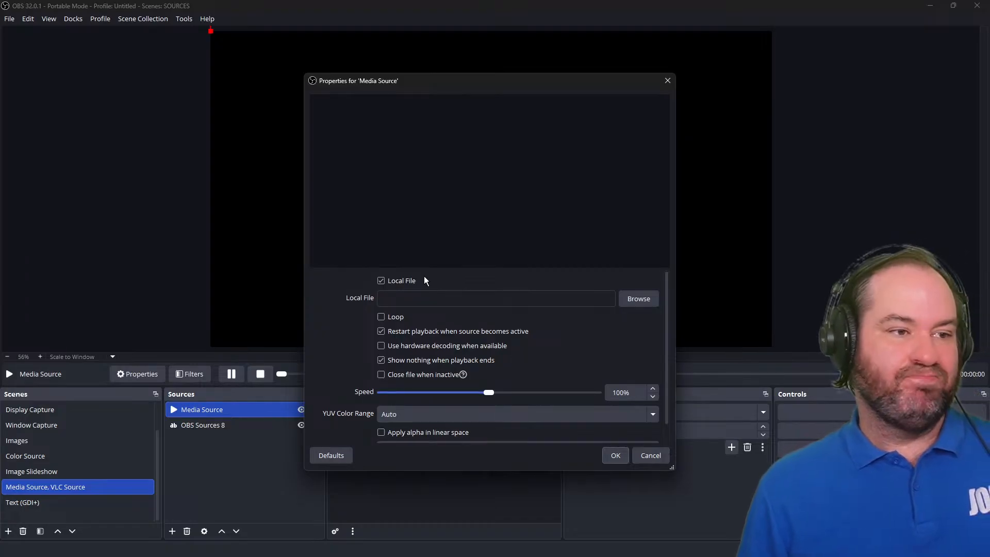
Set the media source's local file to 1-minute-with-john-in-the-australian-bushland.mp4.
left_click(406, 282)
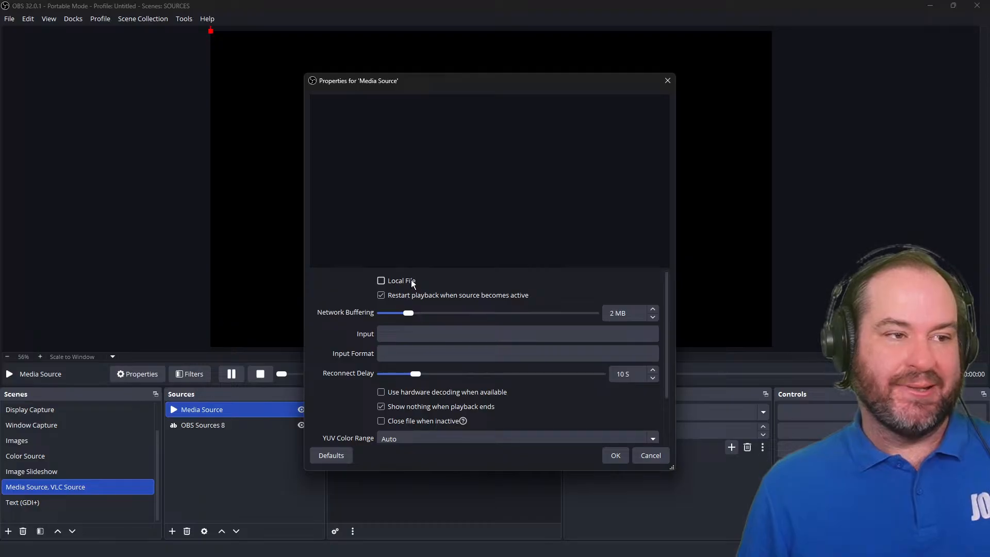
left_click(412, 281)
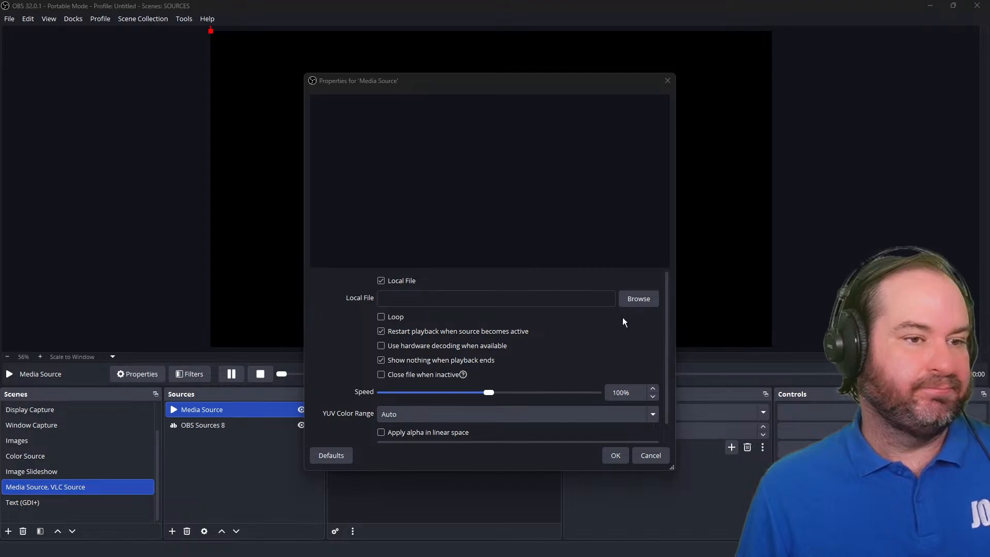
left_click(640, 299)
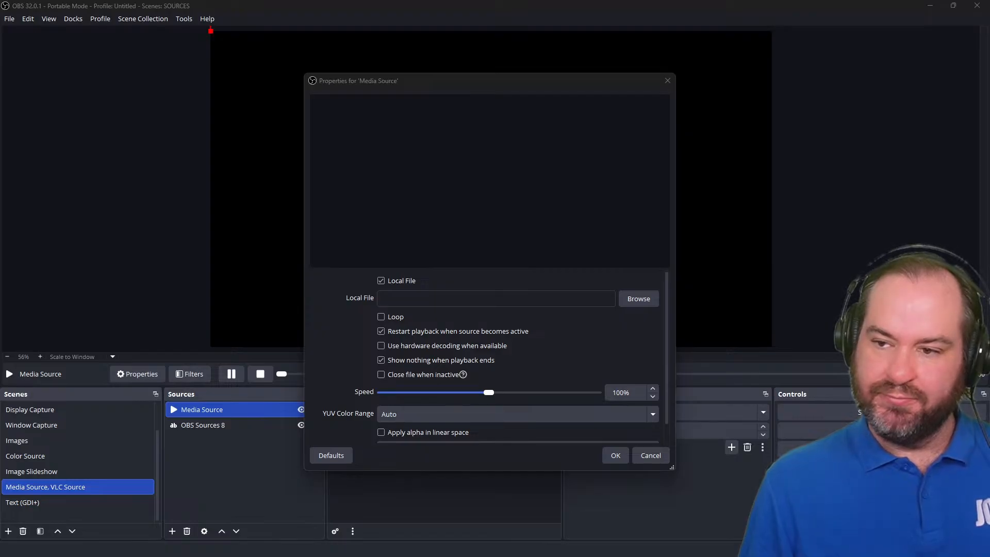
key("Return")
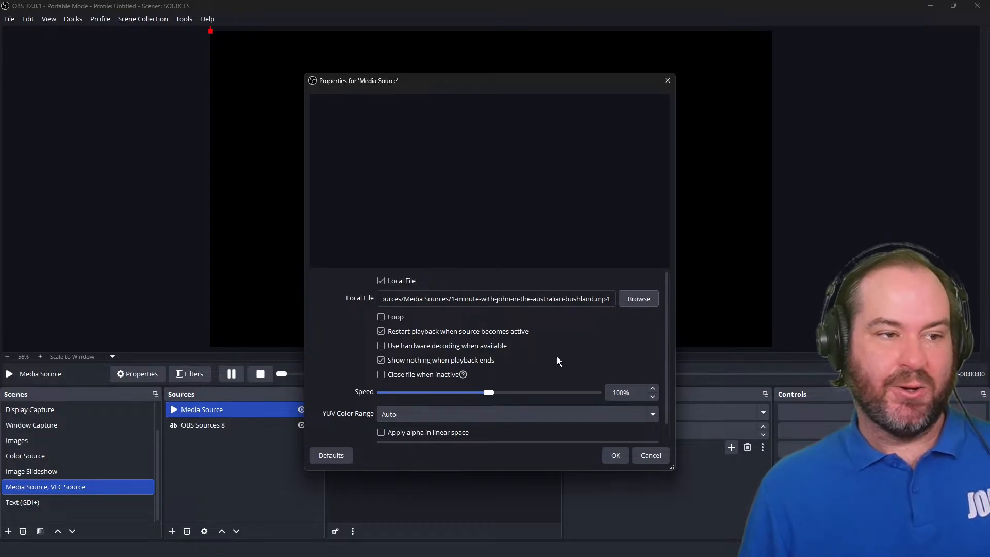
Enable Loop for the media source and confirm its properties.
scroll(557, 358, "down", 1)
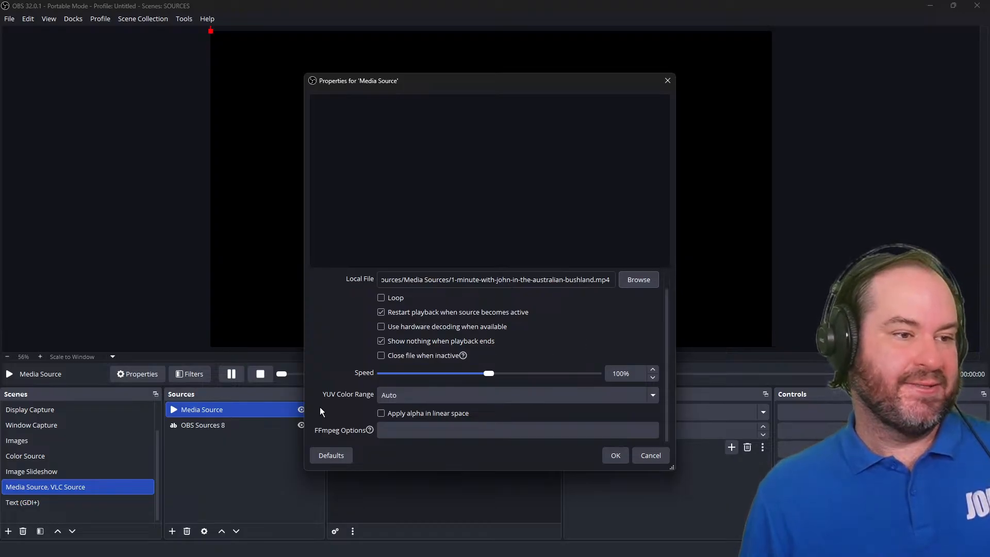
scroll(338, 375, "up", 1)
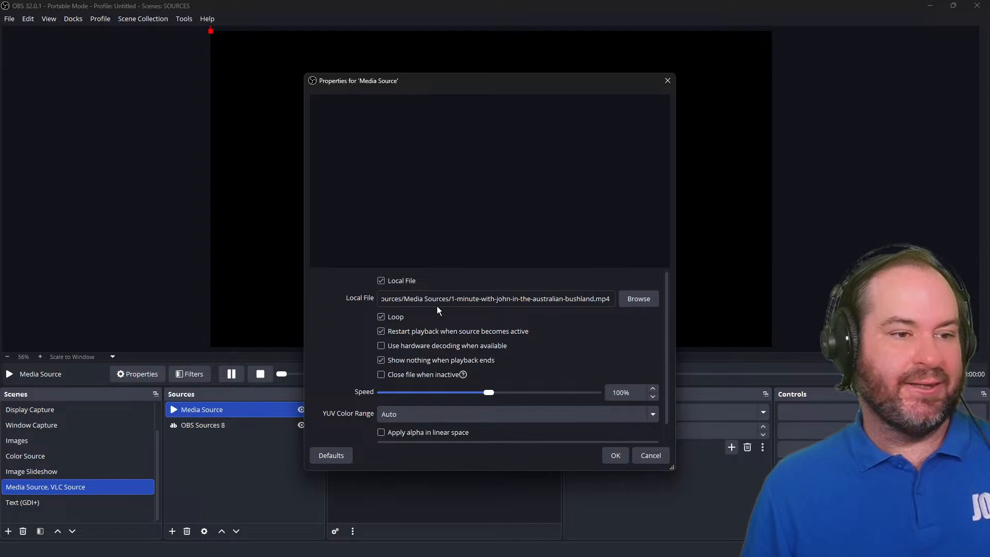
left_click(613, 455)
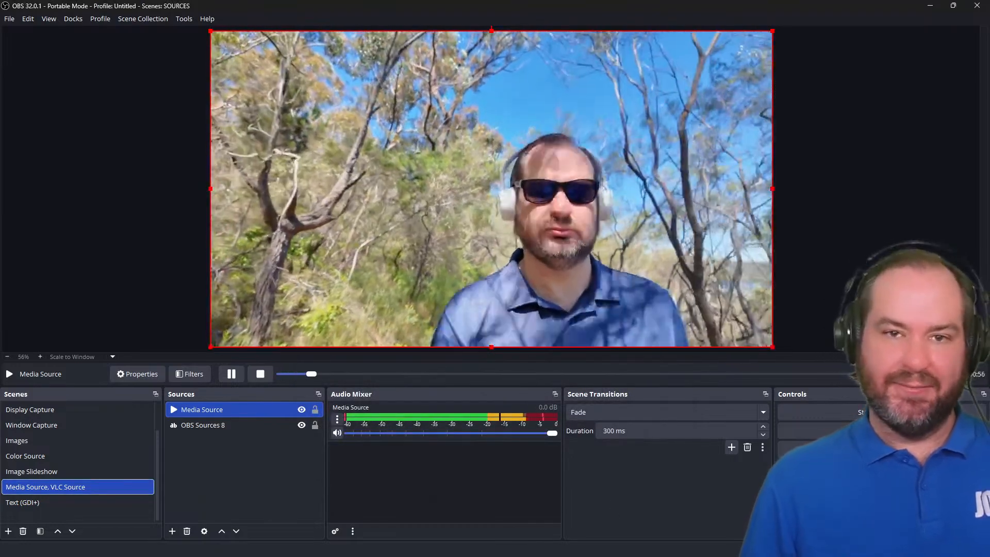
Hide the media source, review its properties, and show it again to restart playback.
left_click(302, 410)
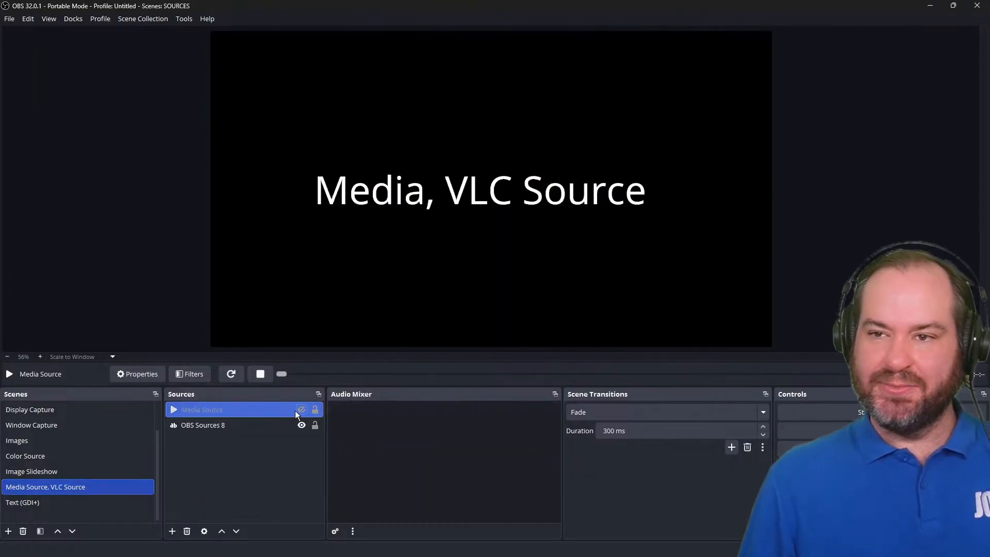
double_click(295, 411)
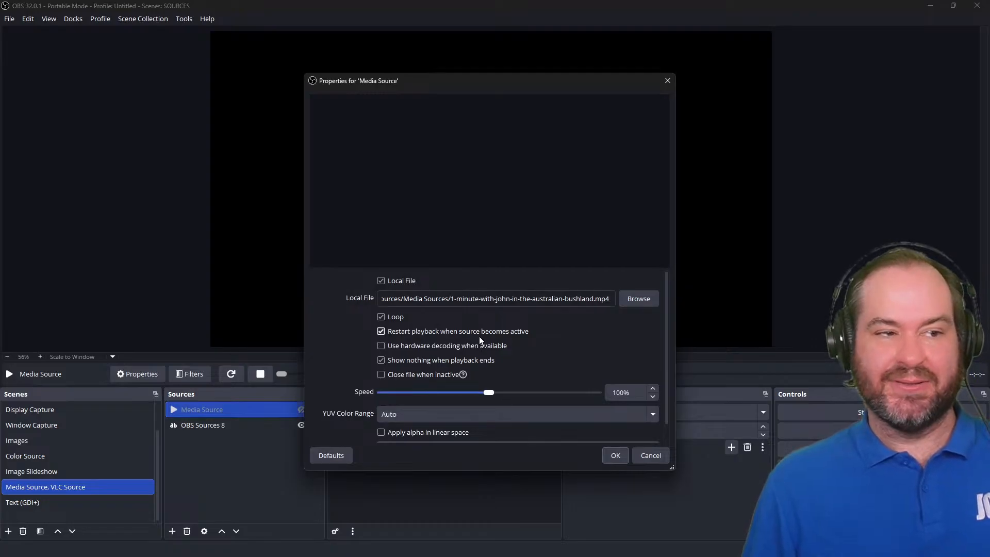
left_click(618, 456)
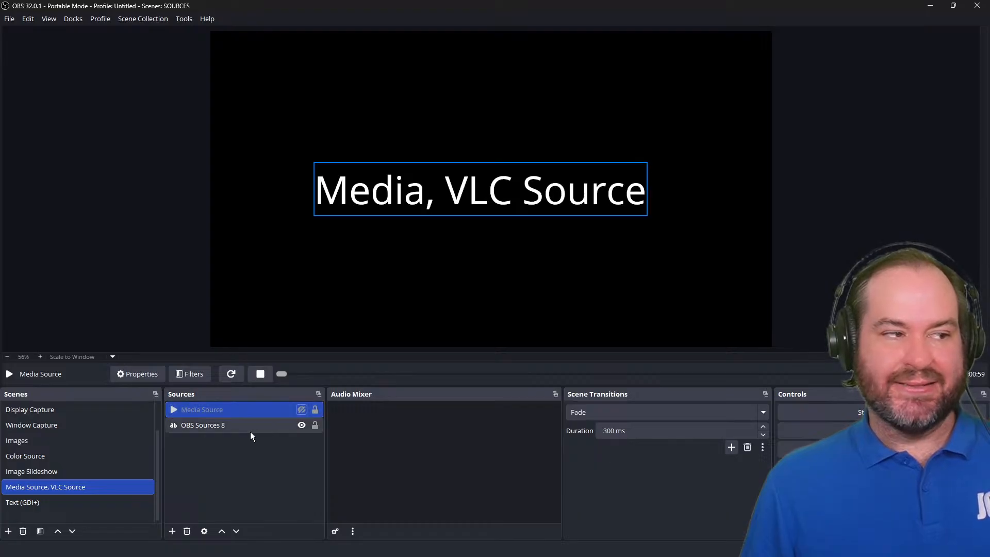
left_click(302, 410)
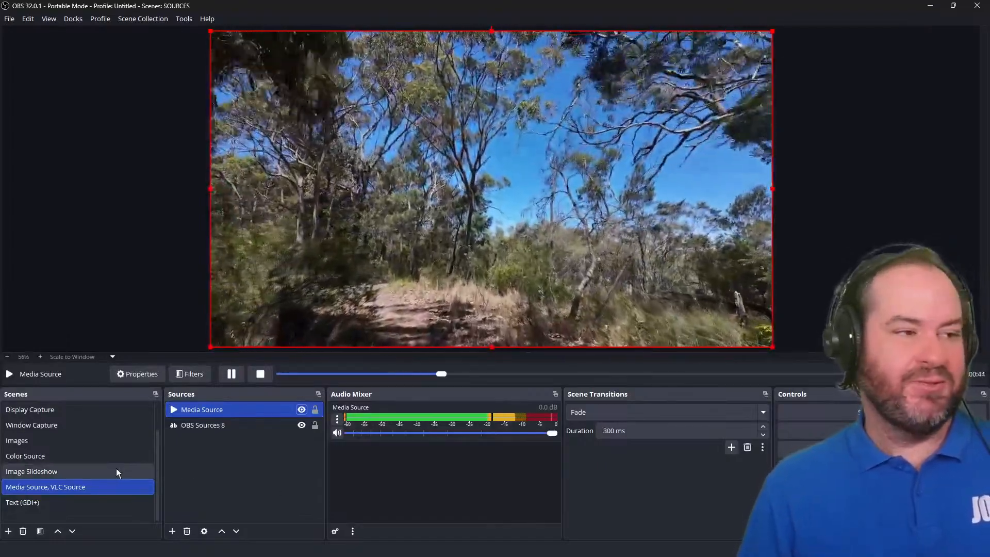
Set the media source's volume to -6 dB in Advanced Audio Properties.
left_click(116, 471)
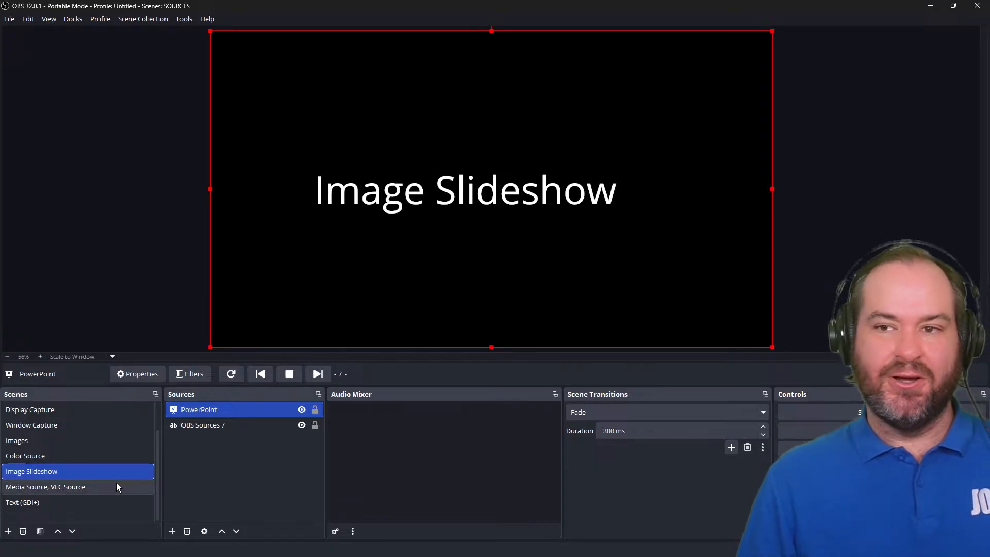
left_click(116, 487)
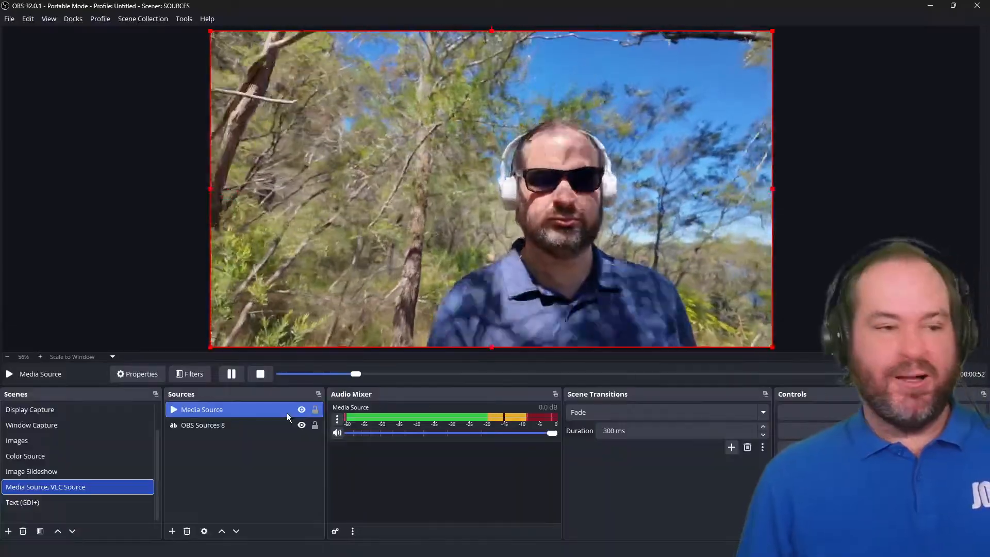
left_click(338, 419)
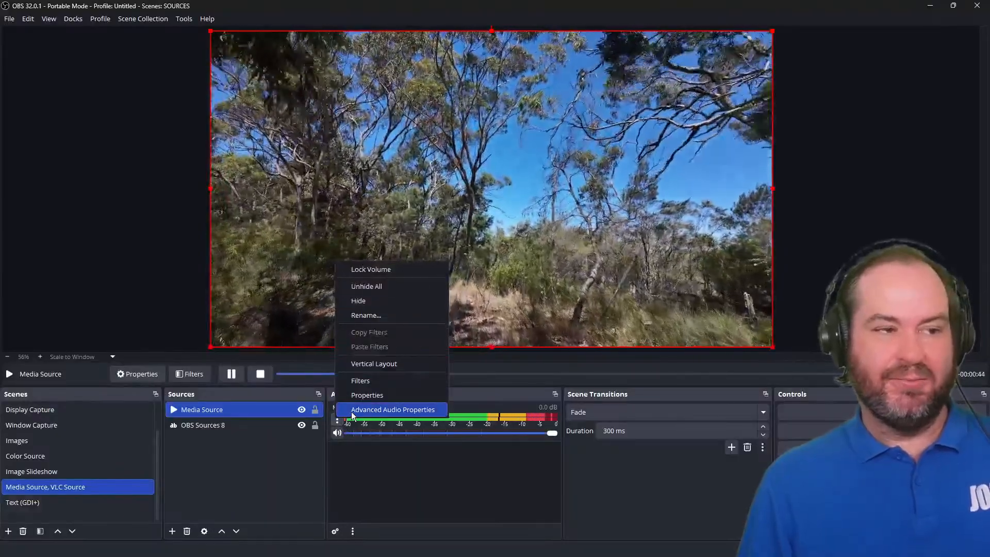
left_click(353, 410)
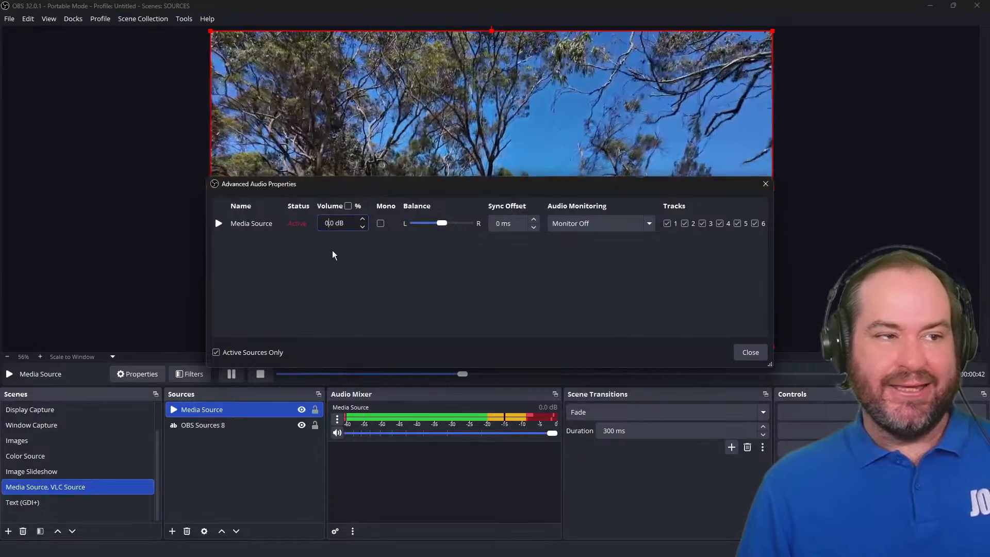
key("BackSpace")
type("-")
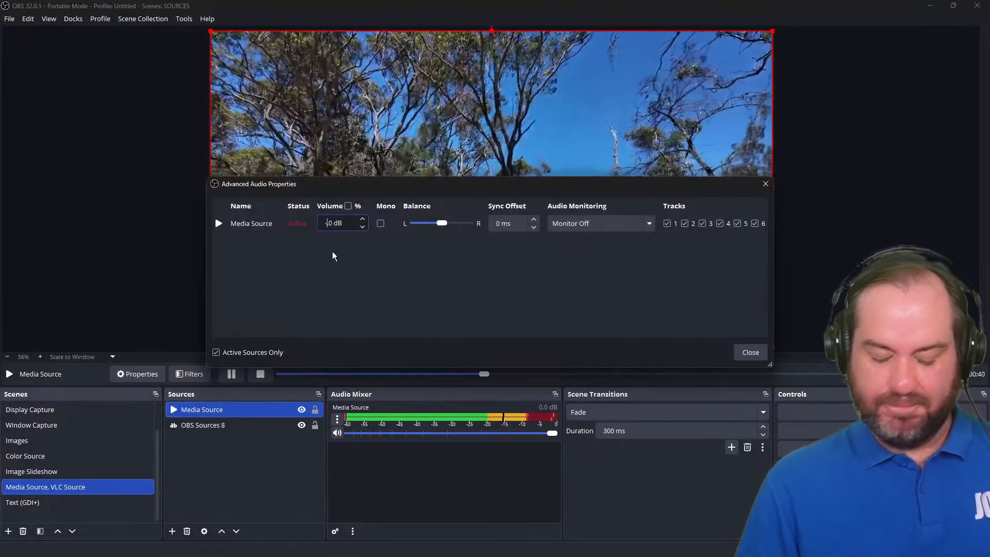
type("6.")
key("Tab")
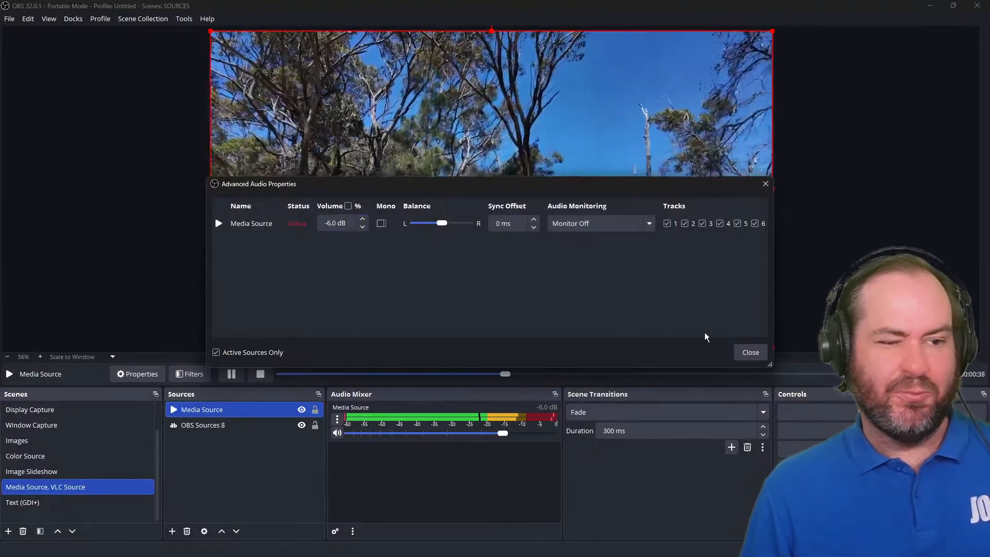
left_click(753, 352)
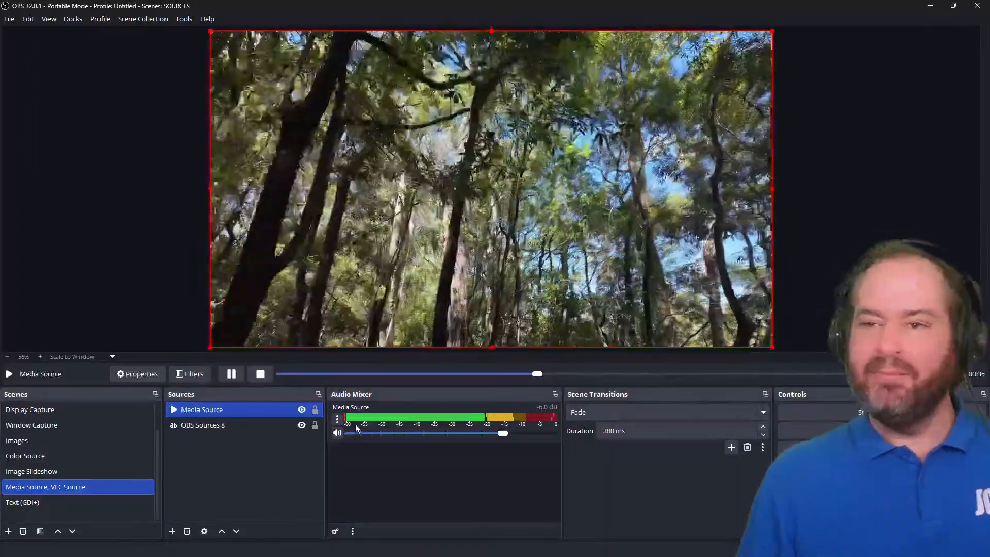
Set the media source's audio monitoring to Monitor and Output.
left_click(337, 419)
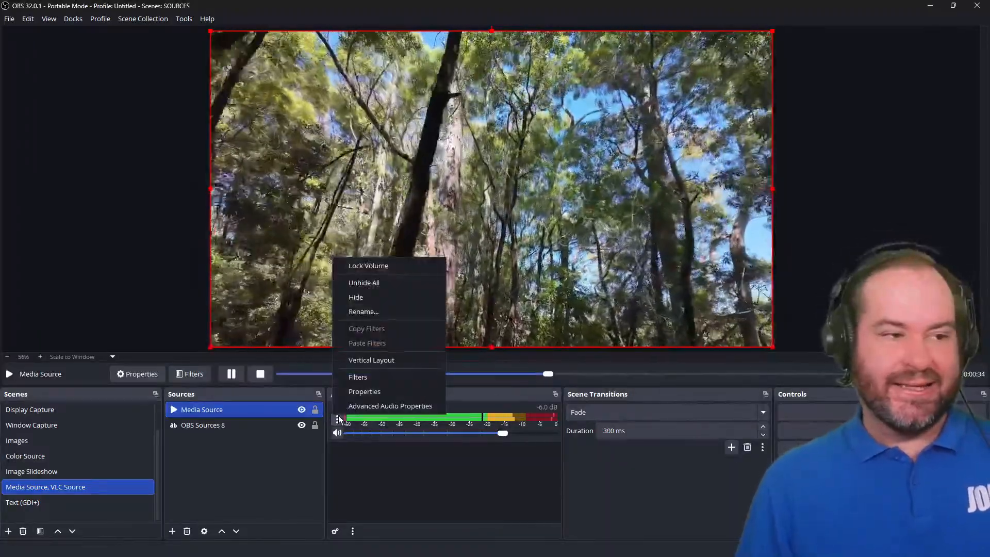
left_click(357, 406)
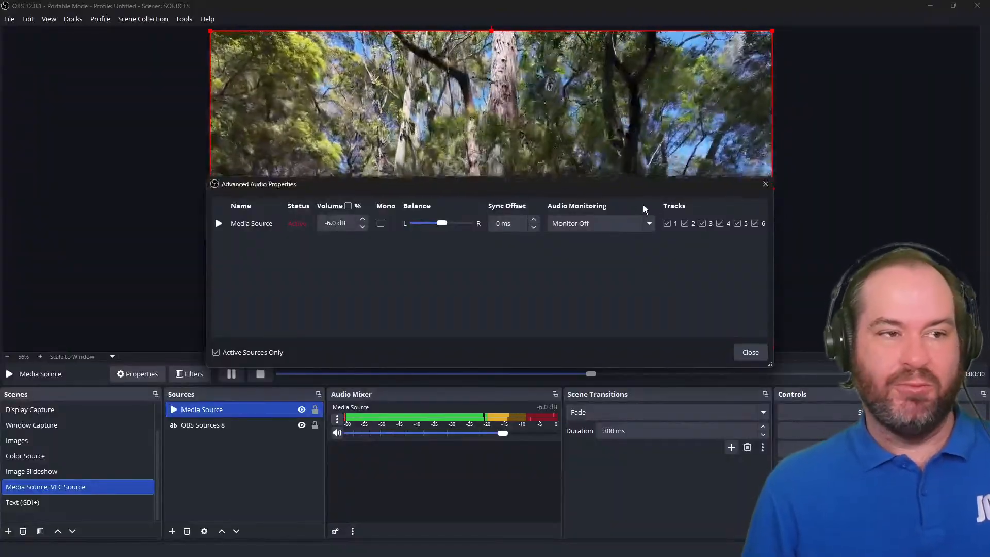
left_click(644, 223)
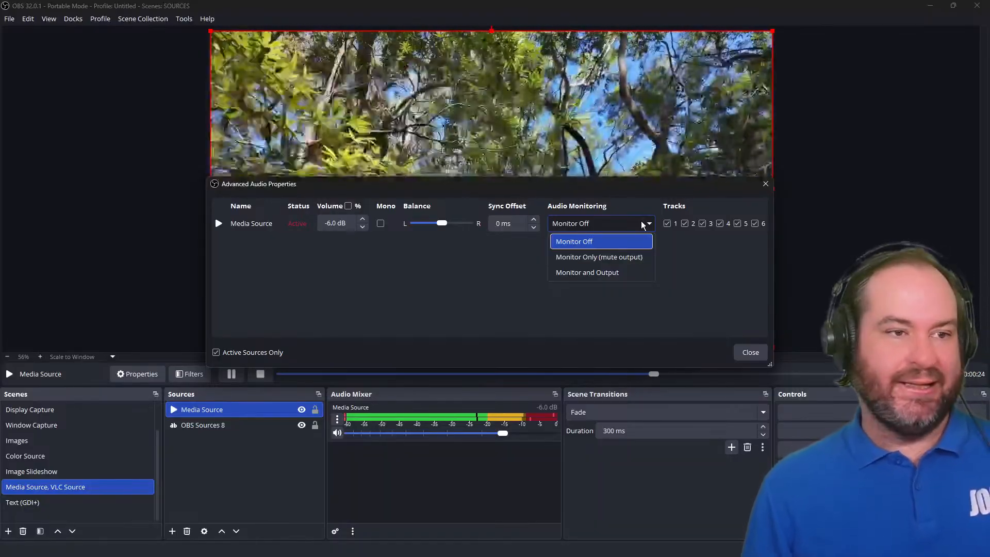
left_click(645, 271)
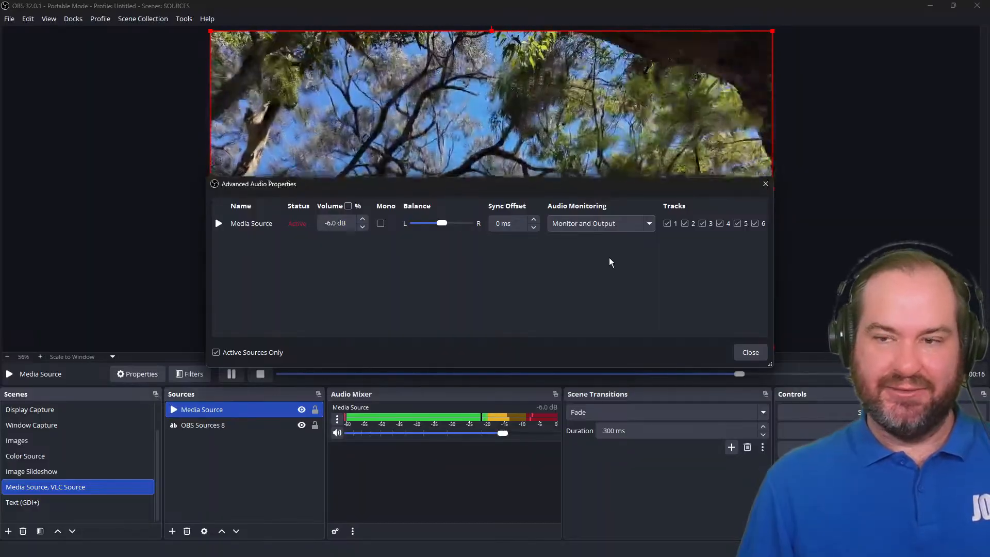
Set the media source's audio monitoring back to Monitor Off and close Advanced Audio Properties.
left_click(606, 229)
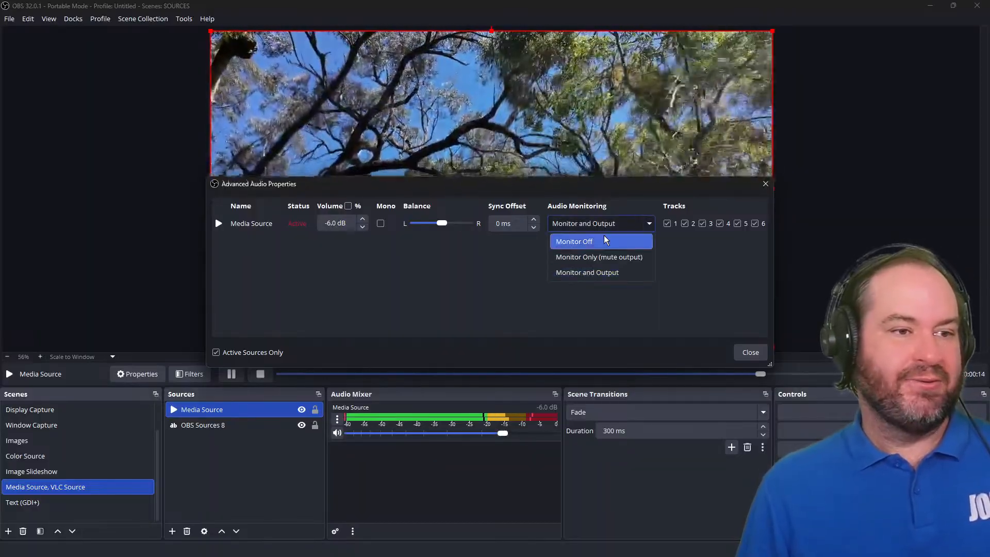
left_click(606, 239)
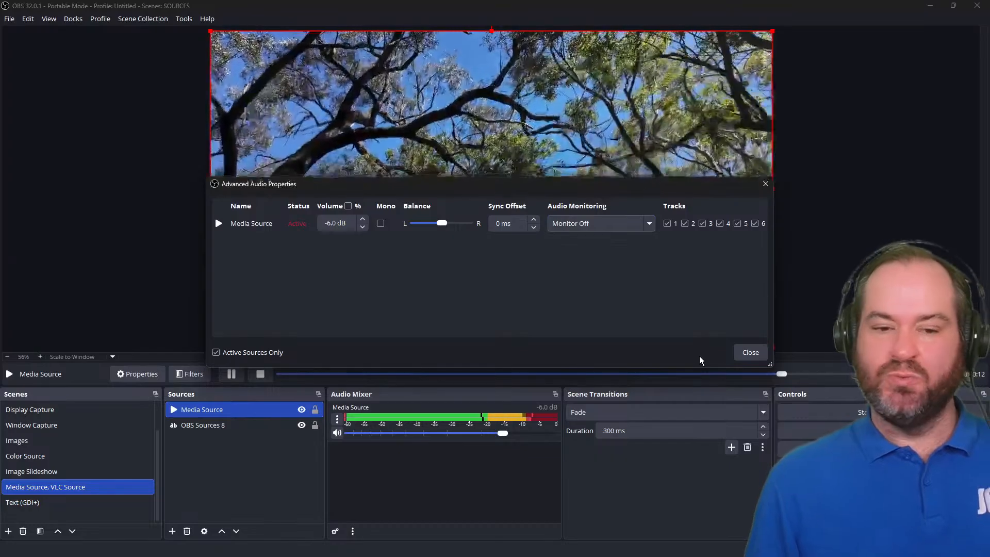
left_click(753, 358)
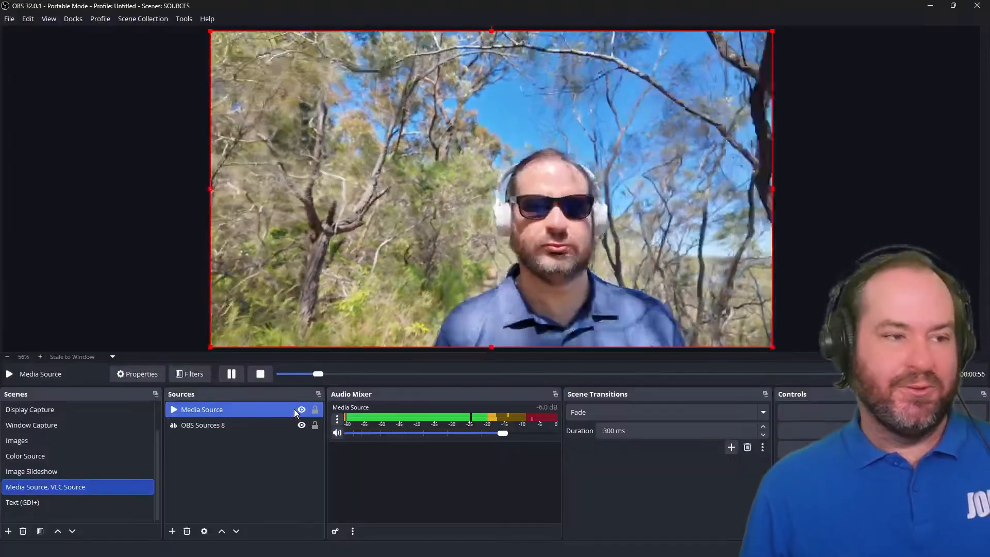
Hide the Media Source and add a new VLC Video Source with its default name.
left_click(302, 409)
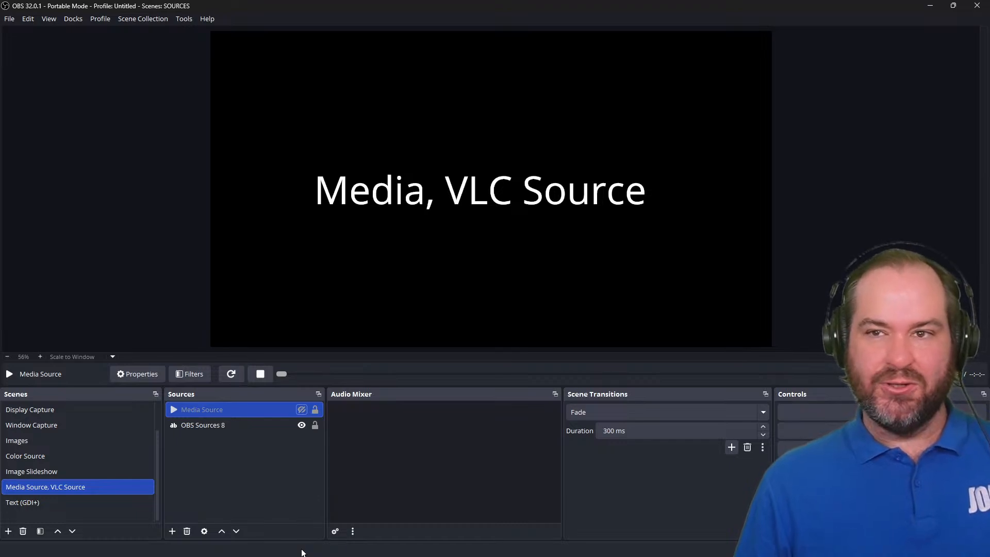
left_click(172, 531)
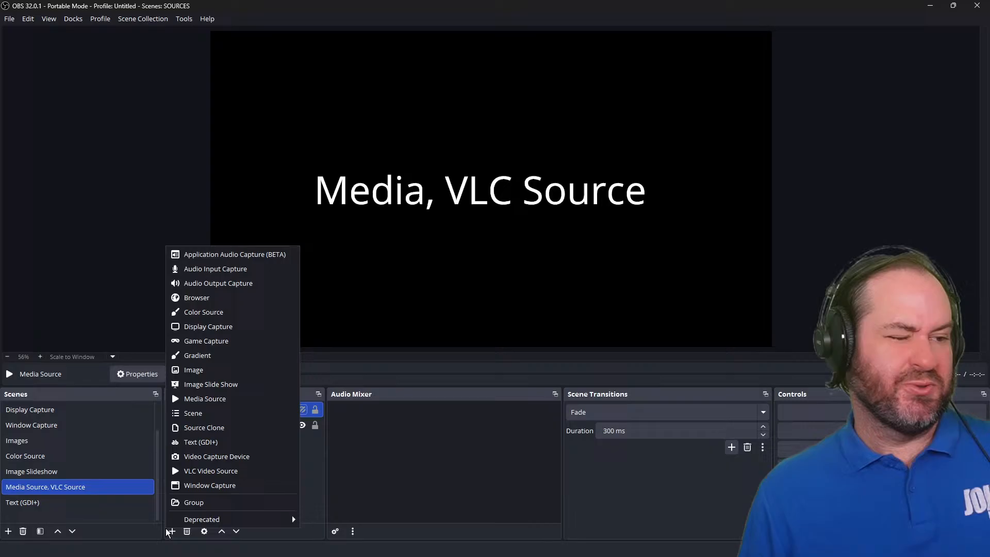
left_click(267, 468)
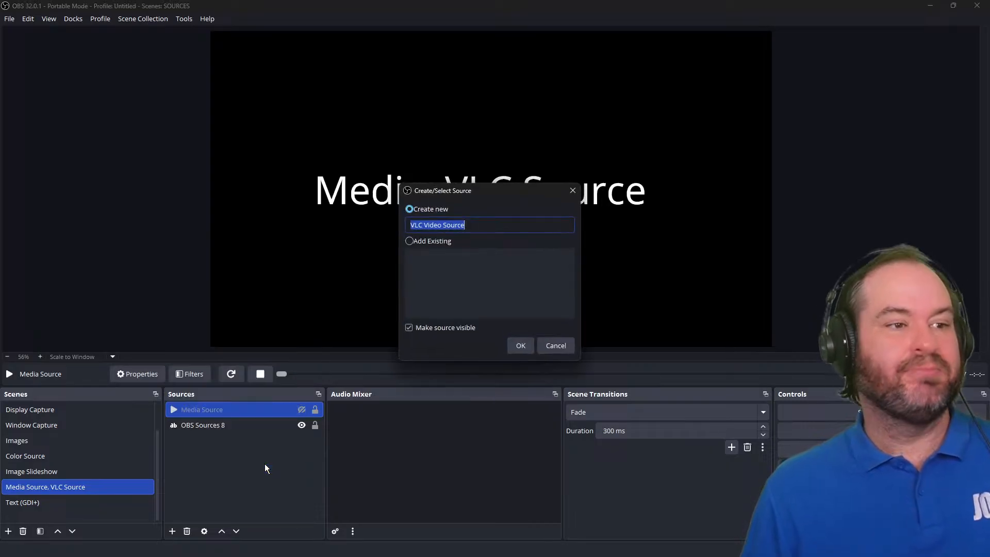
left_click(525, 352)
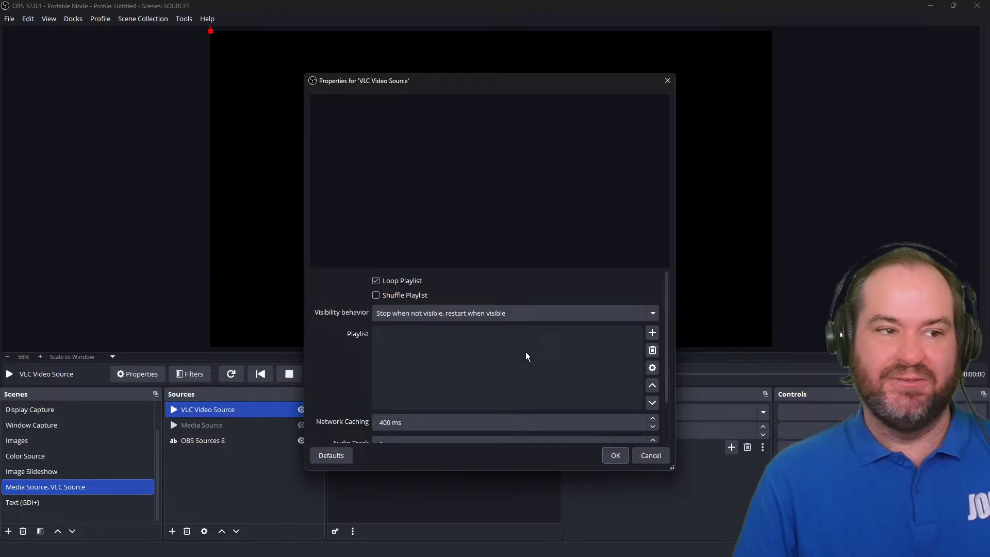
Add two video files from the Media Sources folder to the VLC source's playlist.
left_click(651, 334)
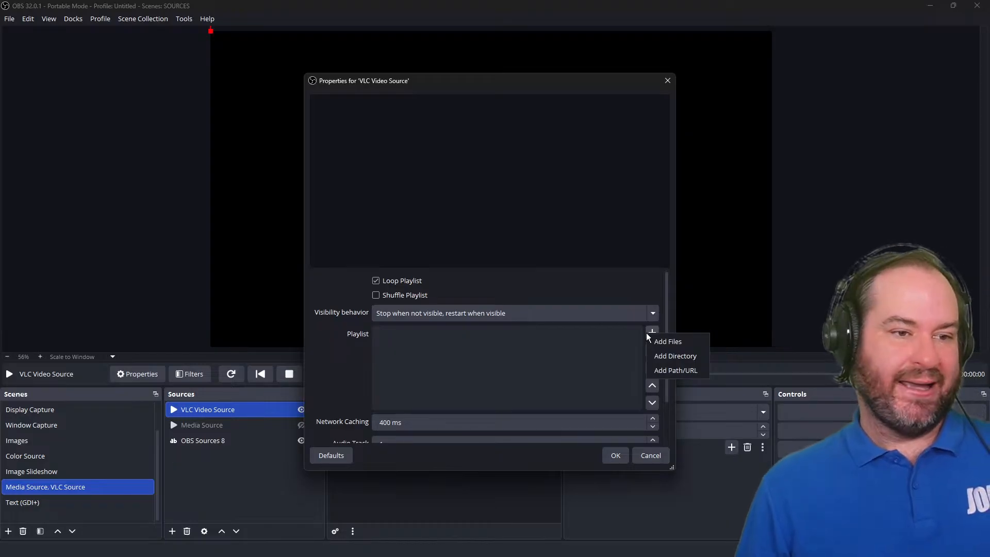
left_click(677, 343)
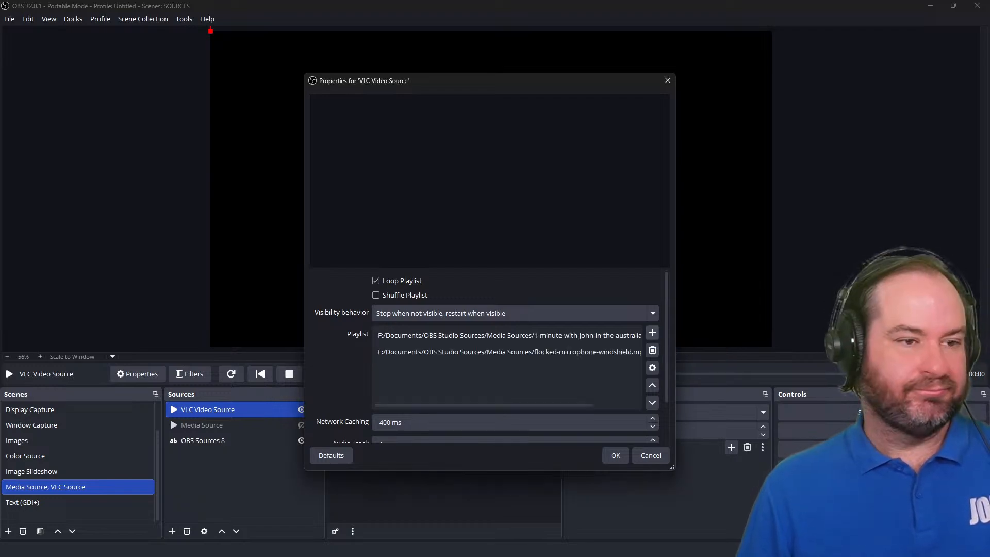
Turn off Loop Playlist and set visibility behavior to Pause when not visible, unpause when visible.
left_click(401, 286)
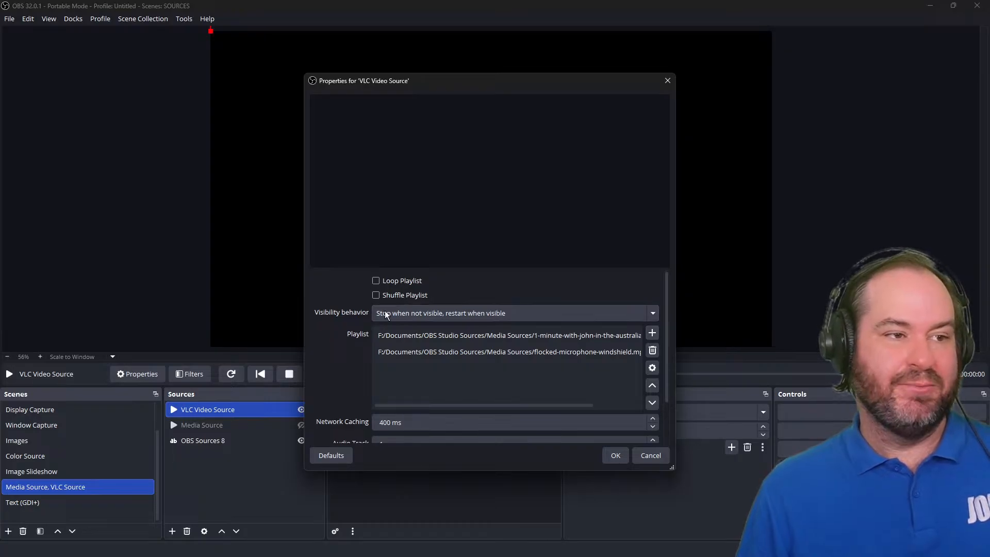
left_click(454, 311)
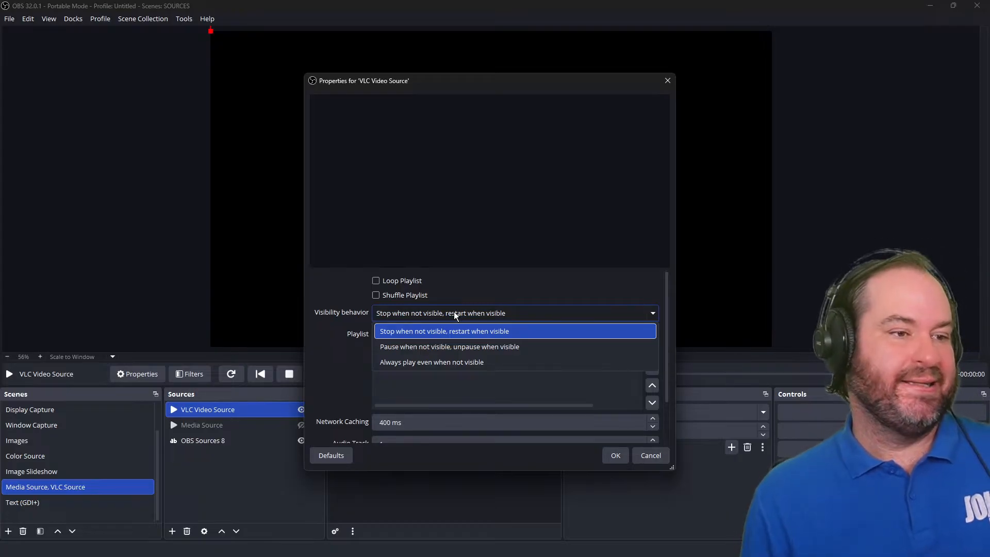
left_click(486, 335)
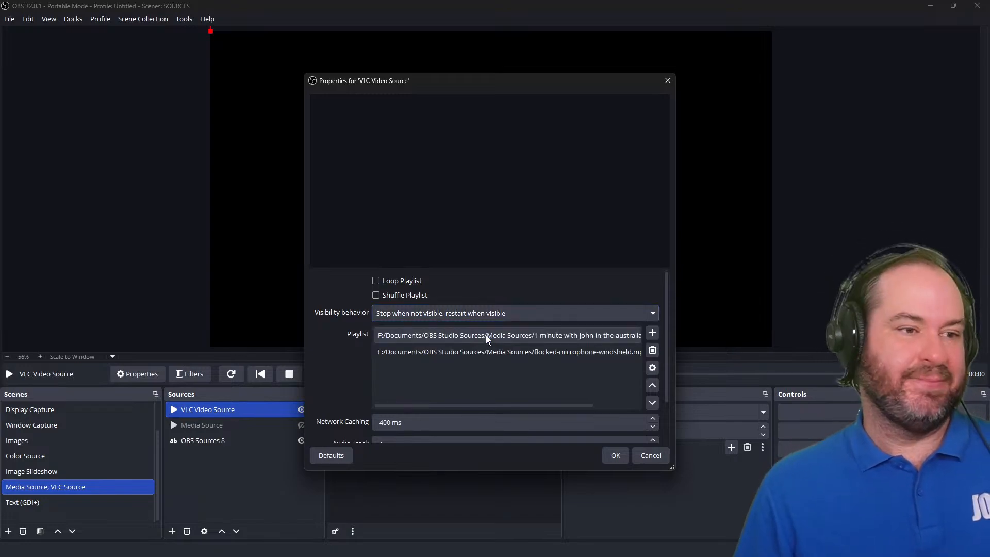
left_click(495, 312)
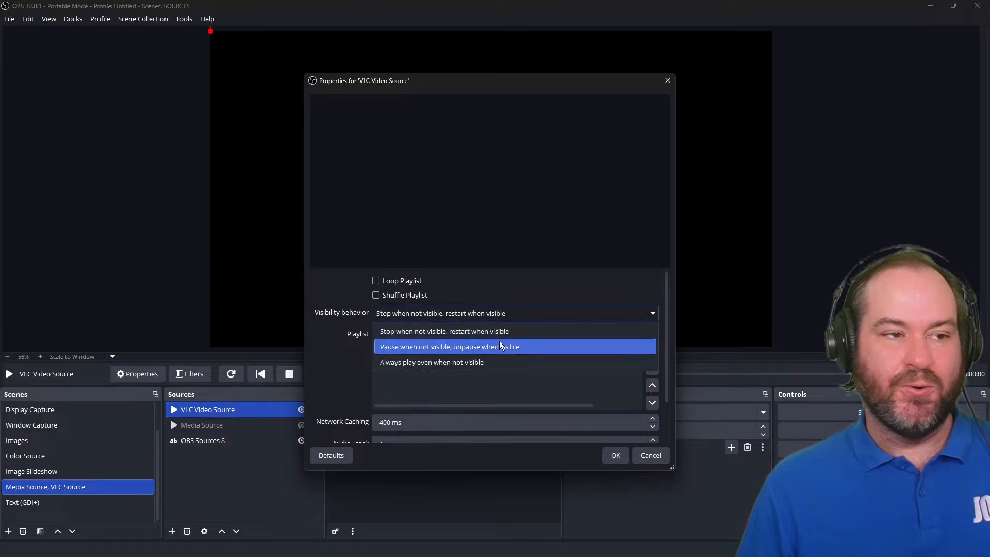
left_click(500, 346)
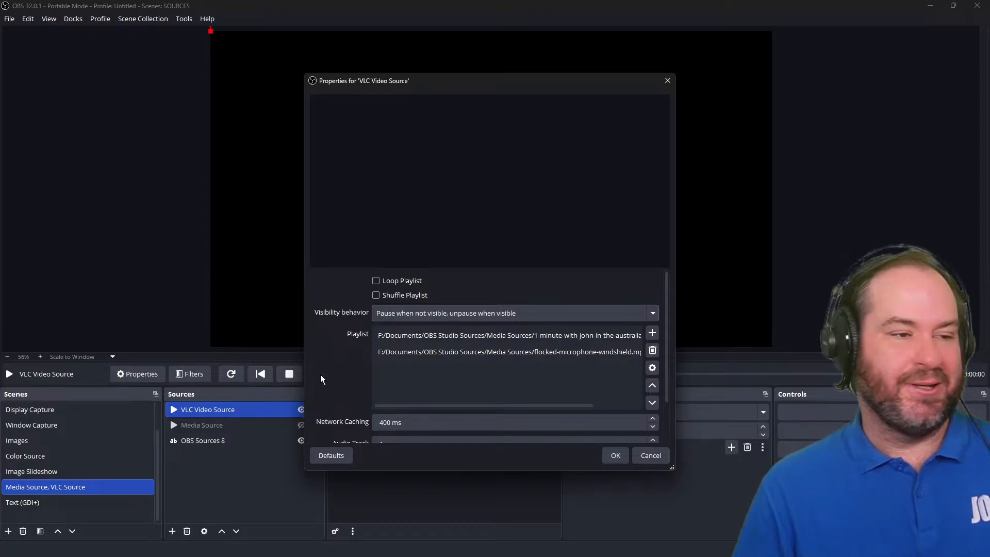
Review the audio and subtitle track options and confirm the VLC Video Source properties.
scroll(321, 361, "down", 2)
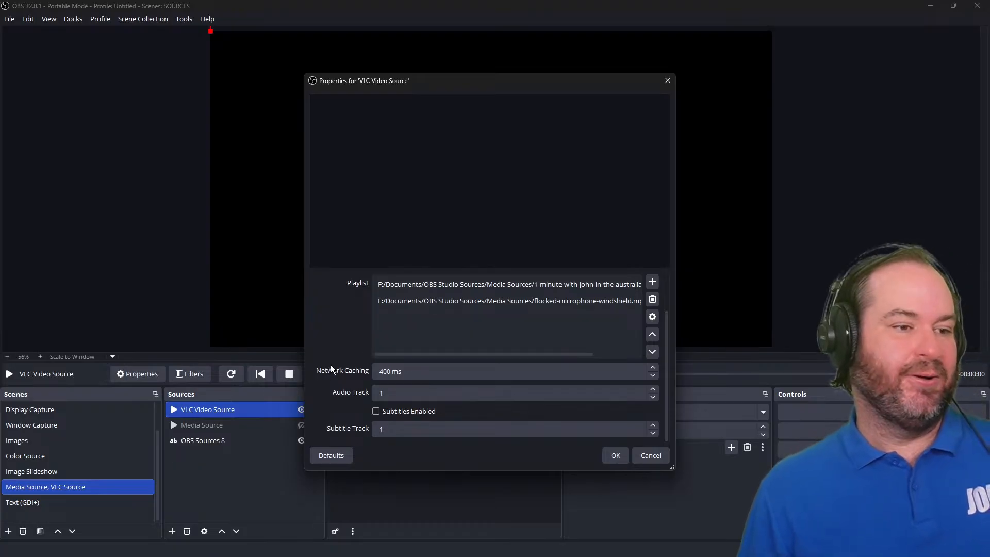
scroll(330, 367, "up", 1)
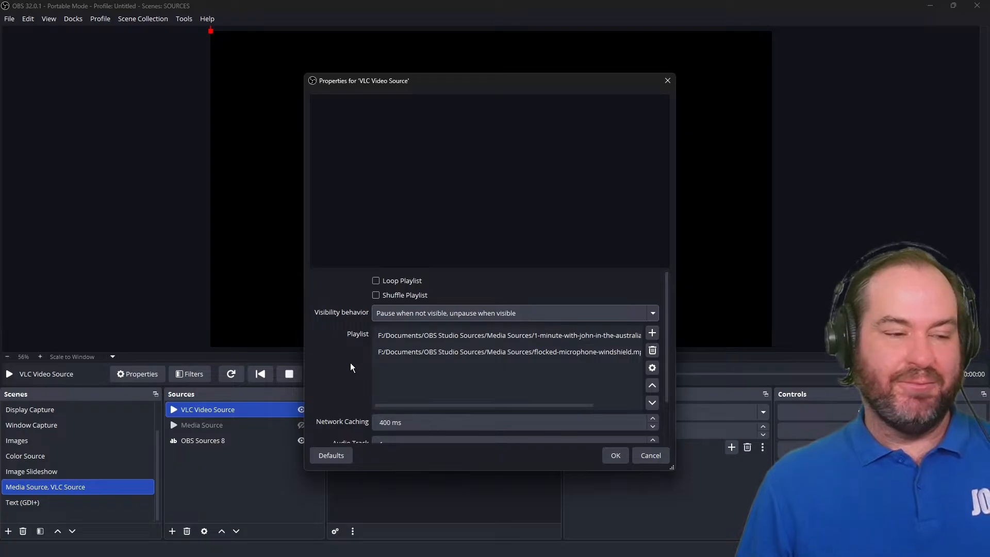
scroll(349, 369, "down", 1)
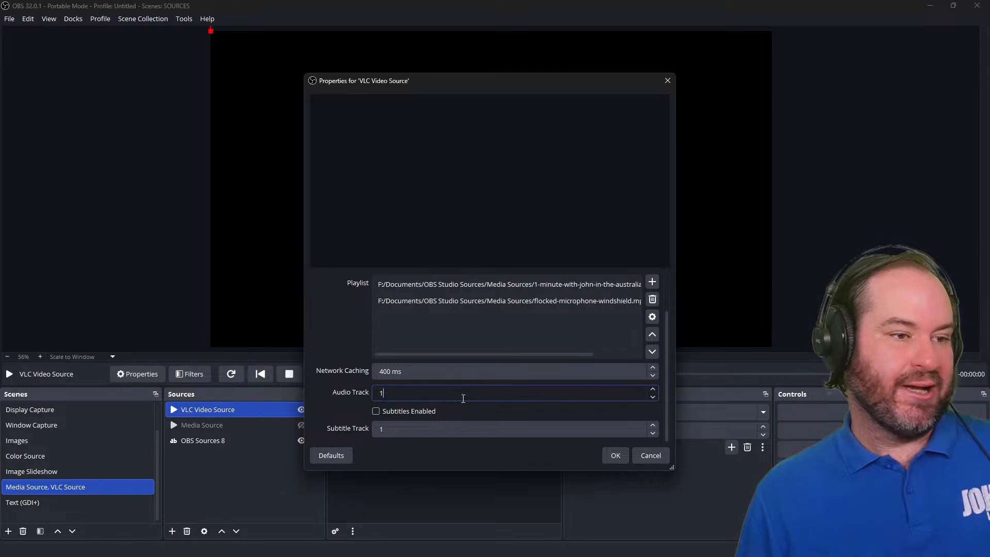
left_click(653, 390)
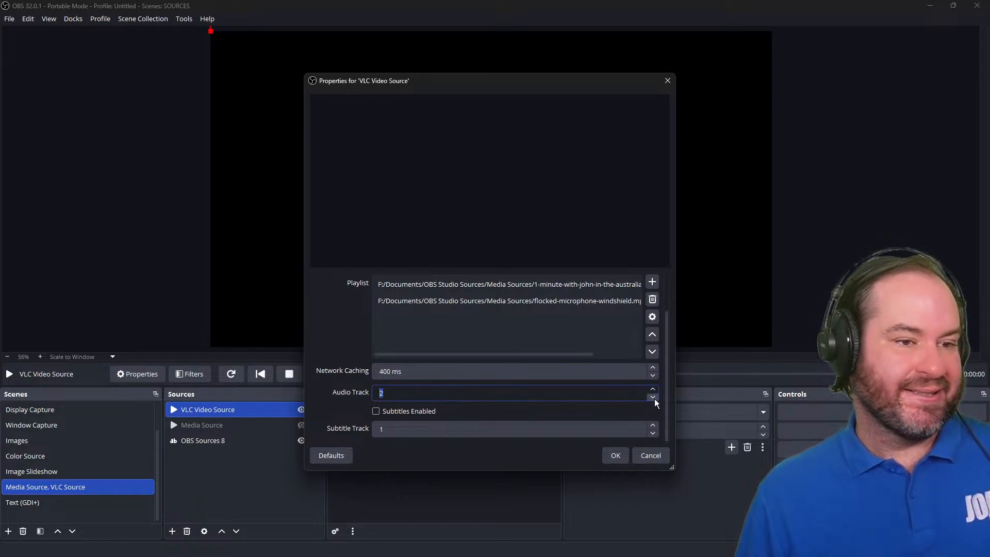
type("1")
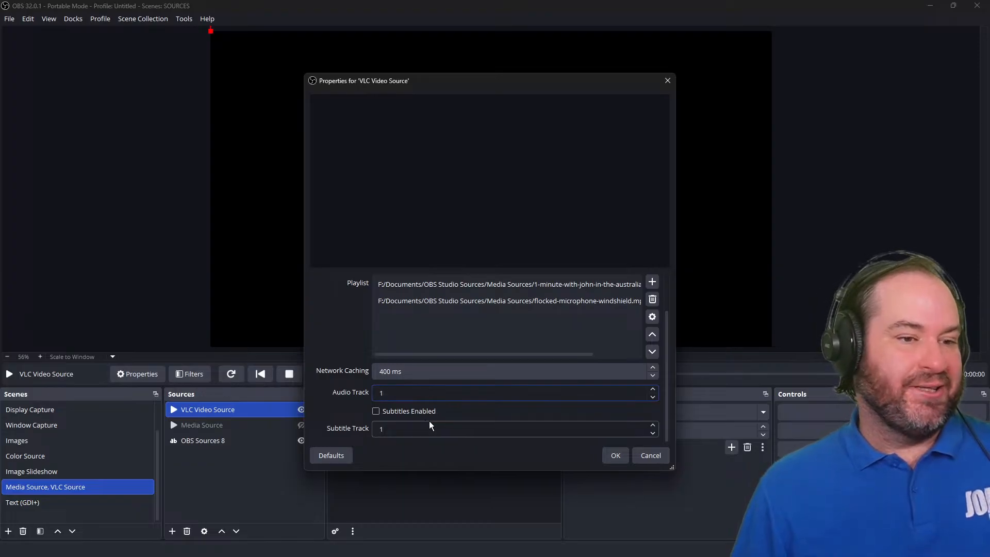
left_click(631, 430)
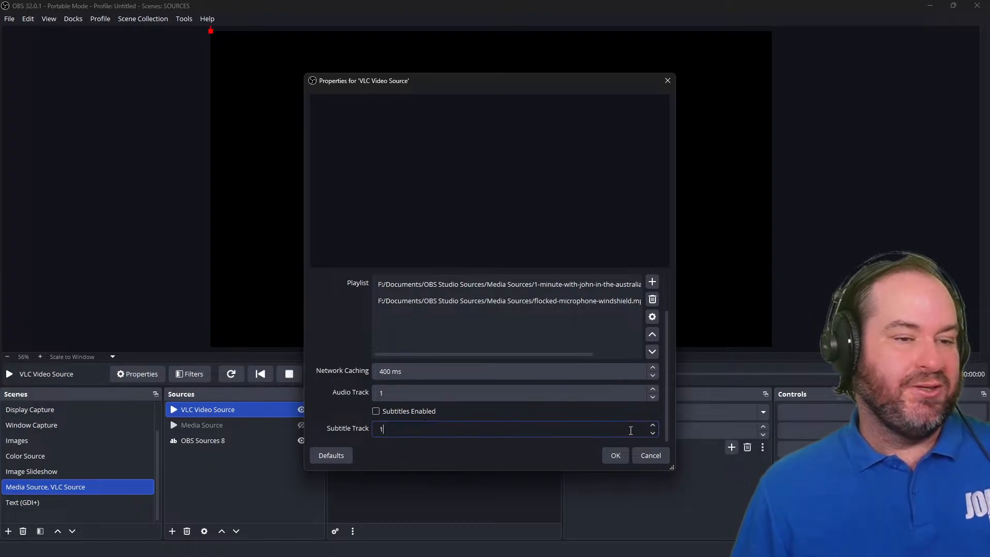
left_click(615, 456)
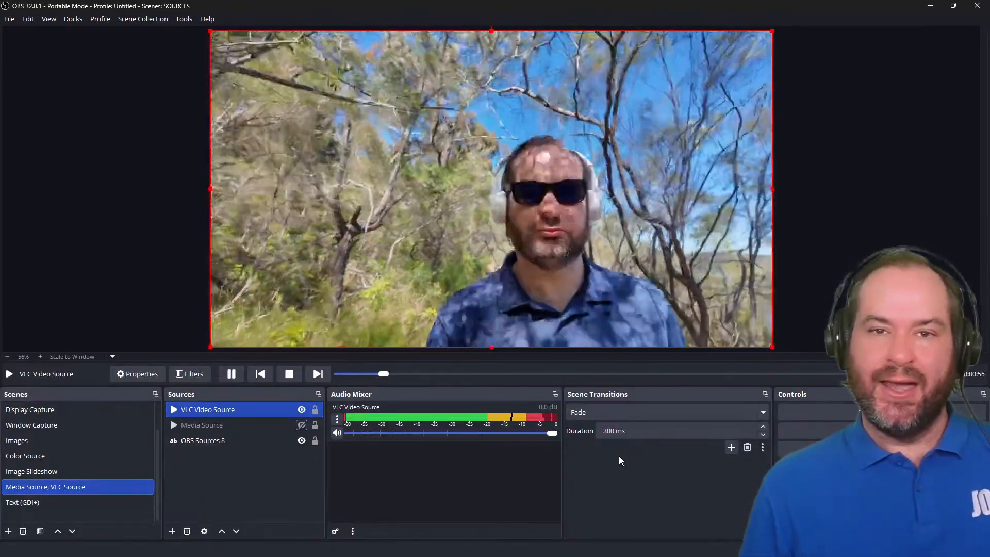
Toggle the VLC source's visibility and set its visibility behavior to Stop when not visible, restart when visible.
left_click(301, 410)
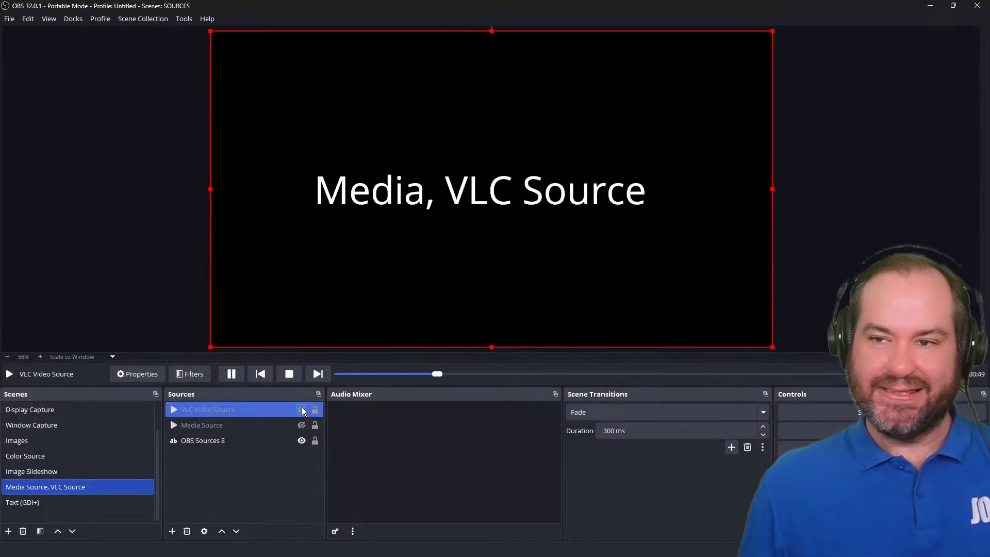
left_click(302, 410)
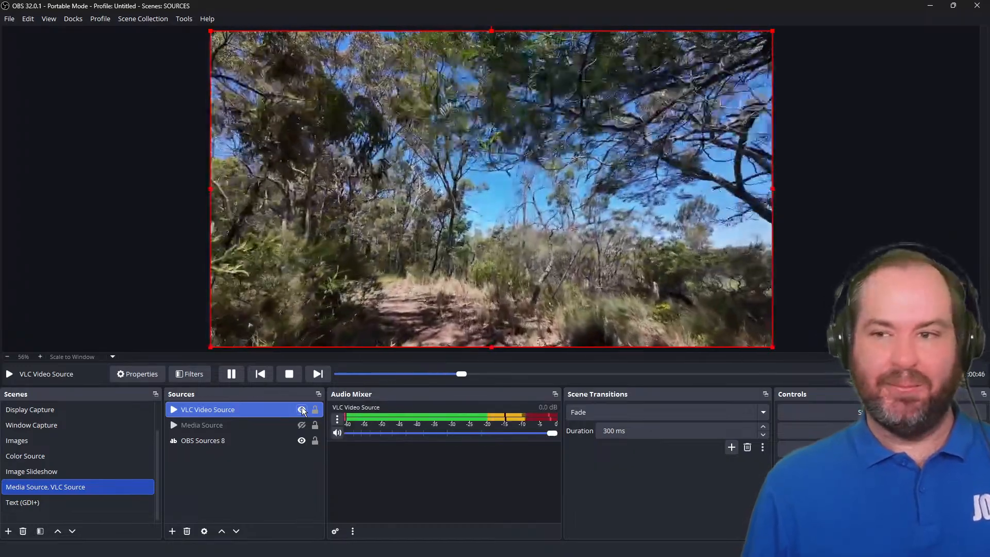
double_click(287, 407)
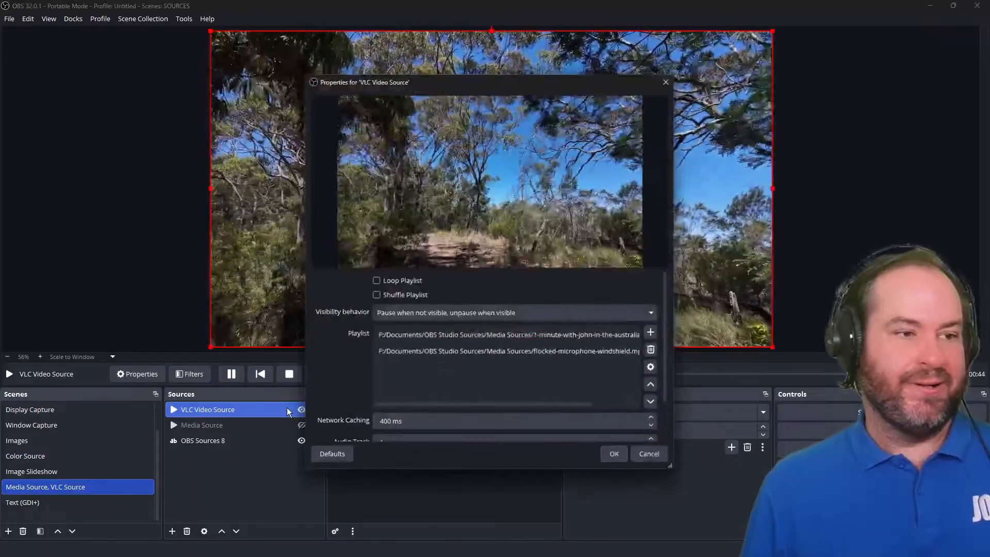
left_click(621, 315)
left_click(618, 333)
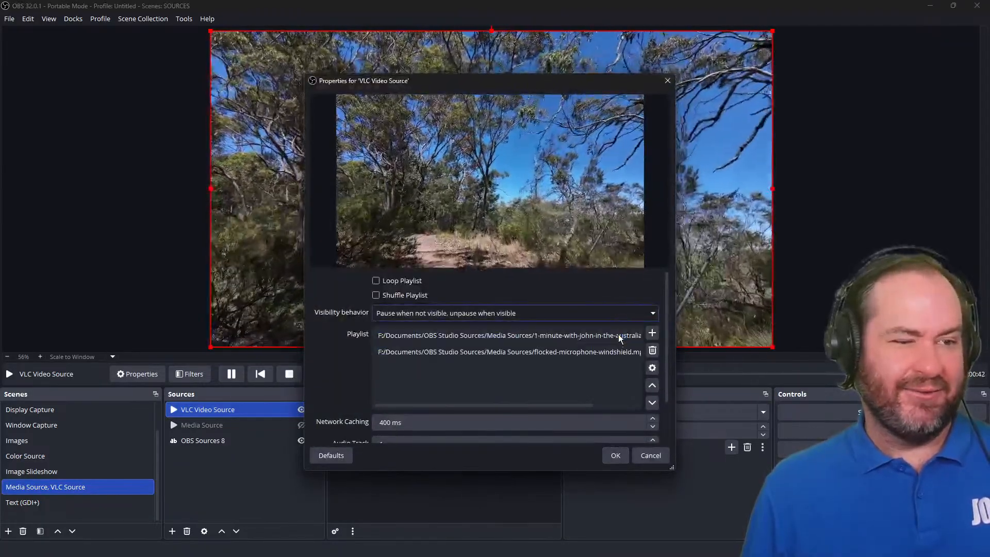
left_click(622, 457)
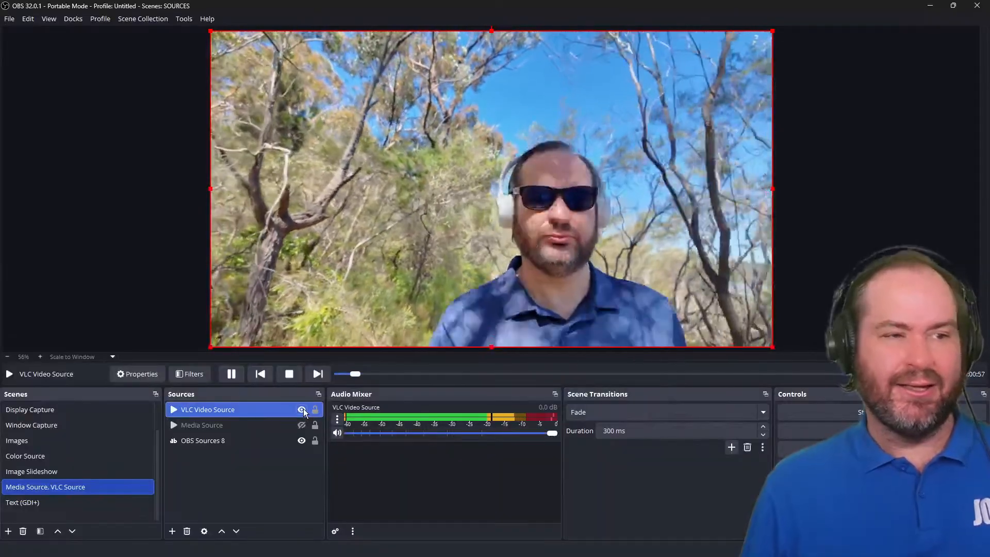
Hide and show the VLC source again and review its properties.
left_click(303, 409)
left_click(302, 409)
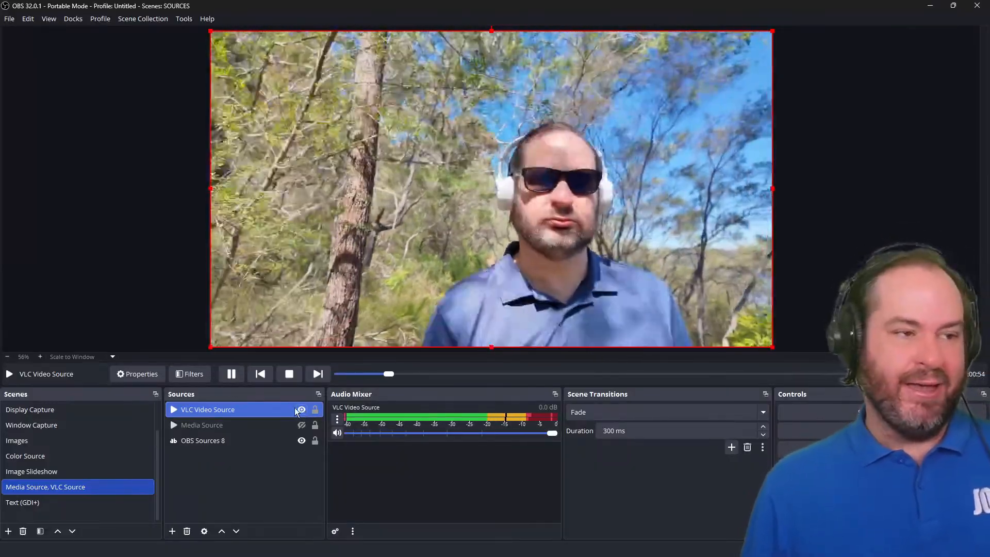
double_click(290, 408)
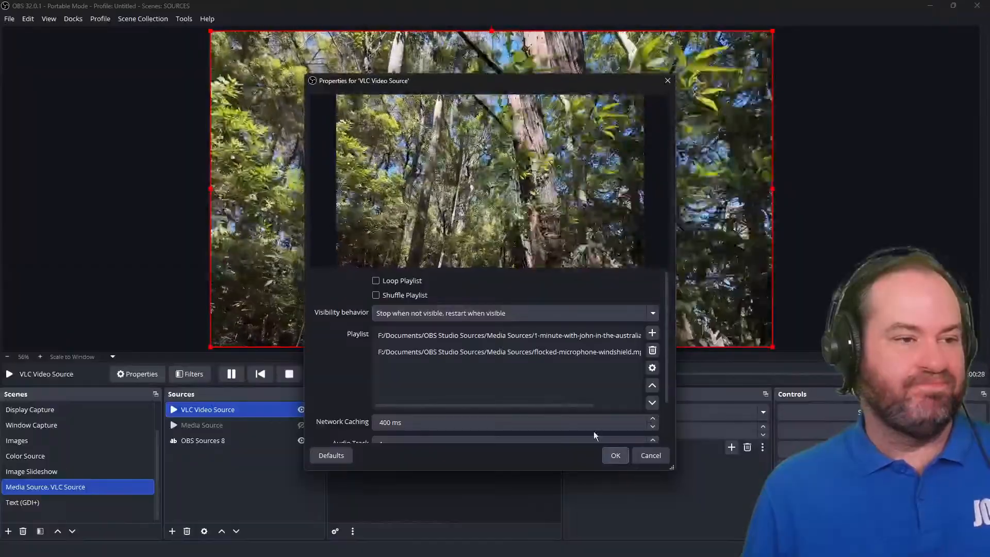
scroll(322, 364, "down", 1)
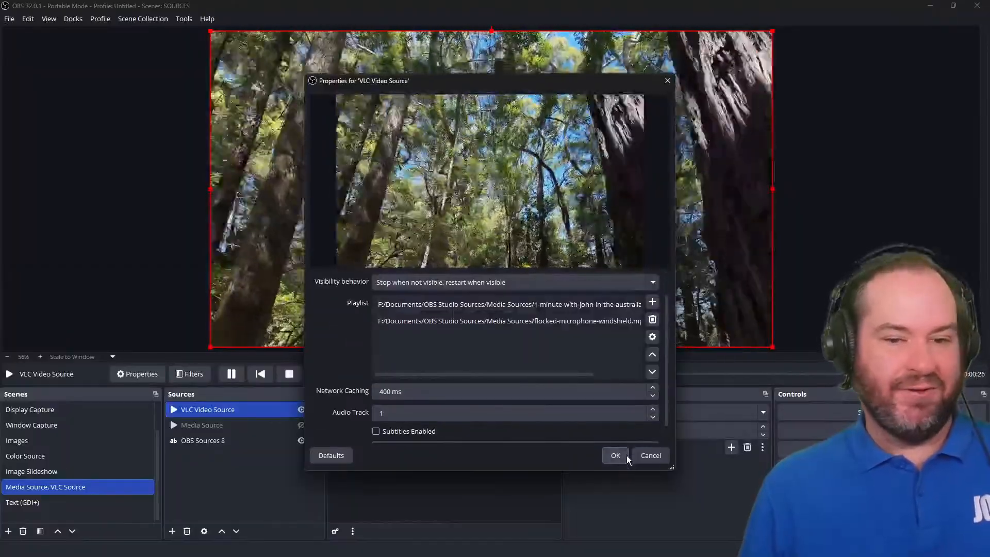
left_click(615, 455)
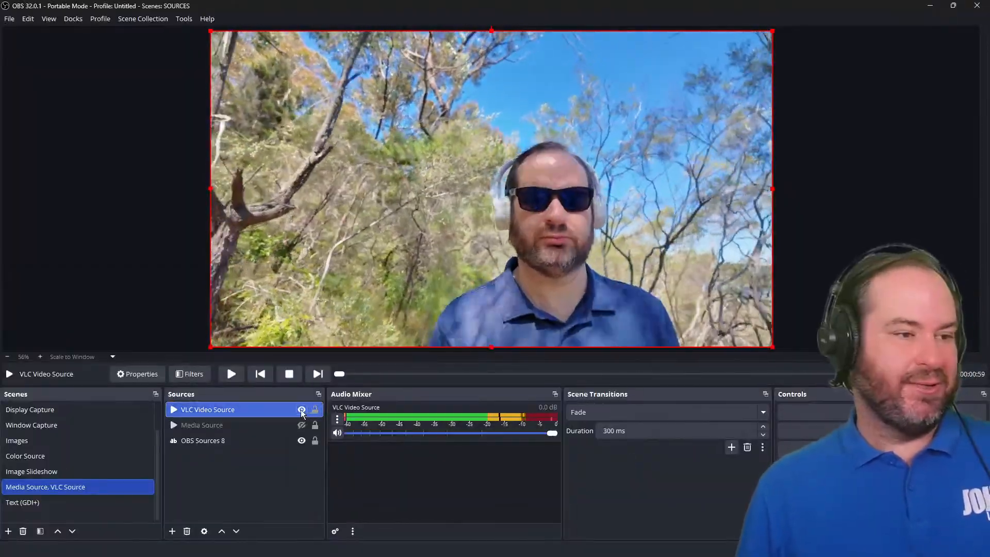
Hide the VLC Video Source and switch to the Text (GDI+) scene.
left_click(302, 410)
left_click(292, 485)
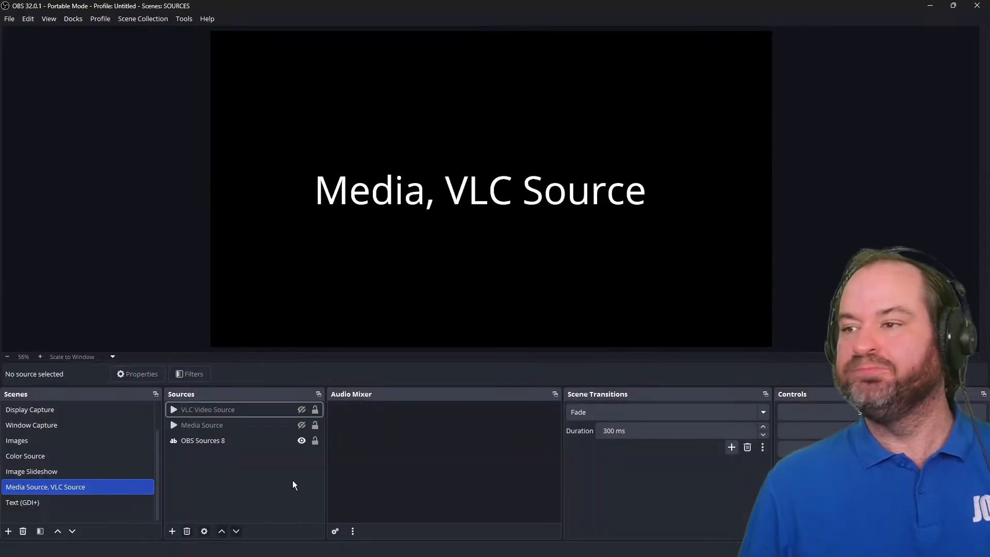
left_click(100, 509)
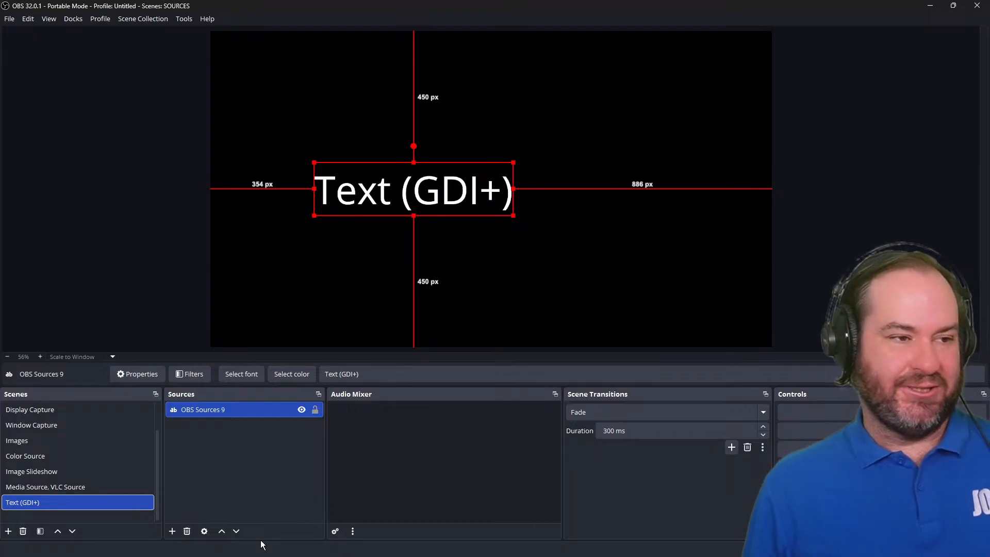
Move the text source toward the top of the canvas.
left_click(245, 472)
left_click(427, 186)
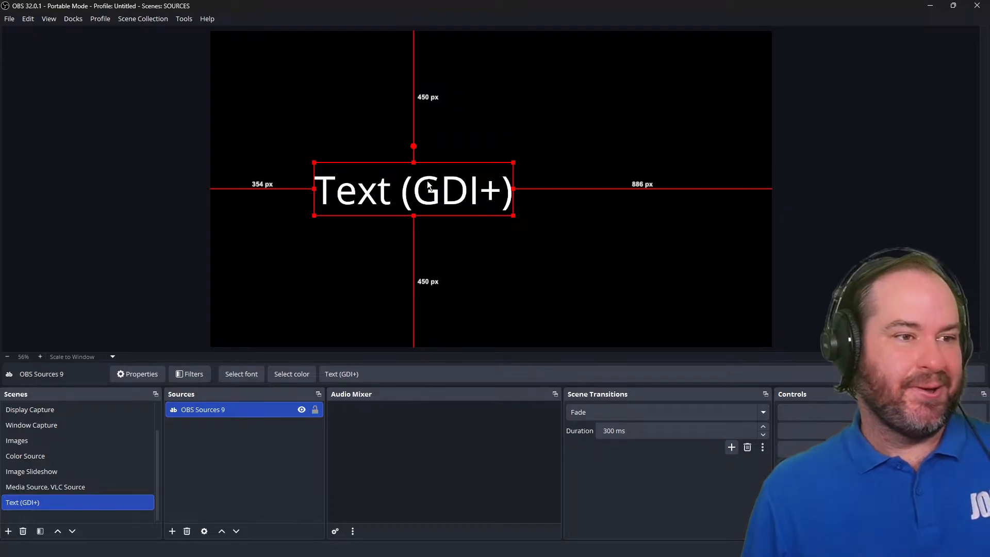
left_click_drag(427, 180, 398, 86)
left_click(564, 248)
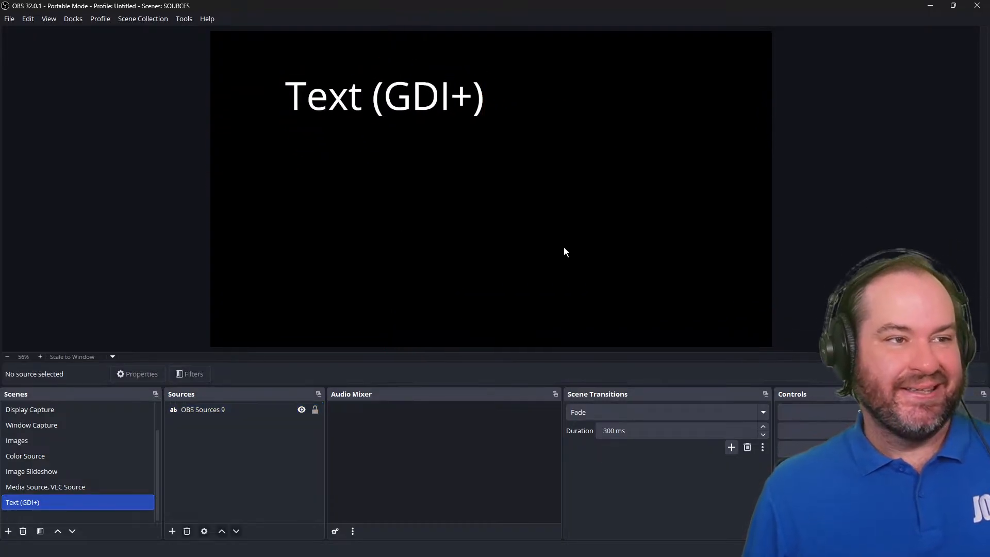
Delete the existing text source from the Text (GDI+) scene.
left_click(403, 86)
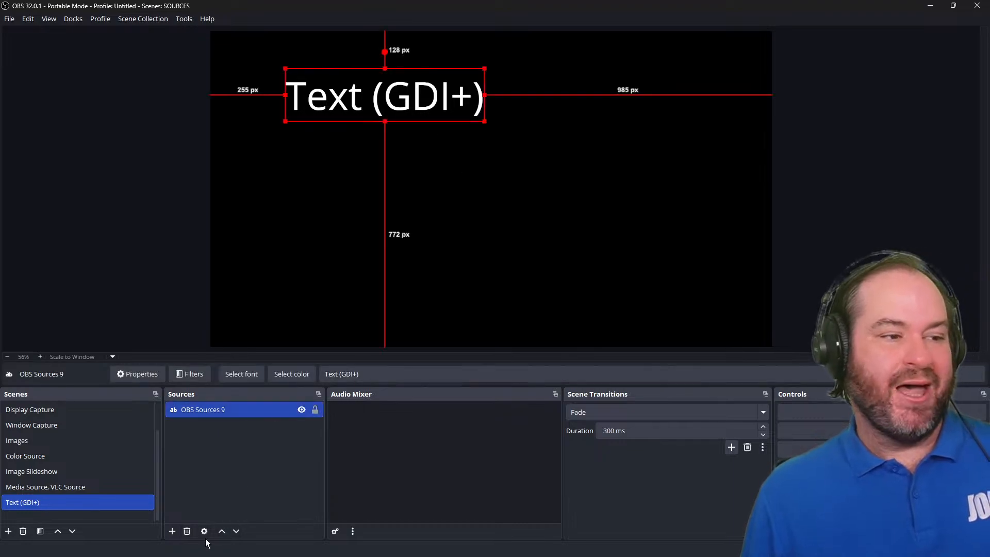
left_click(187, 537)
left_click(531, 287)
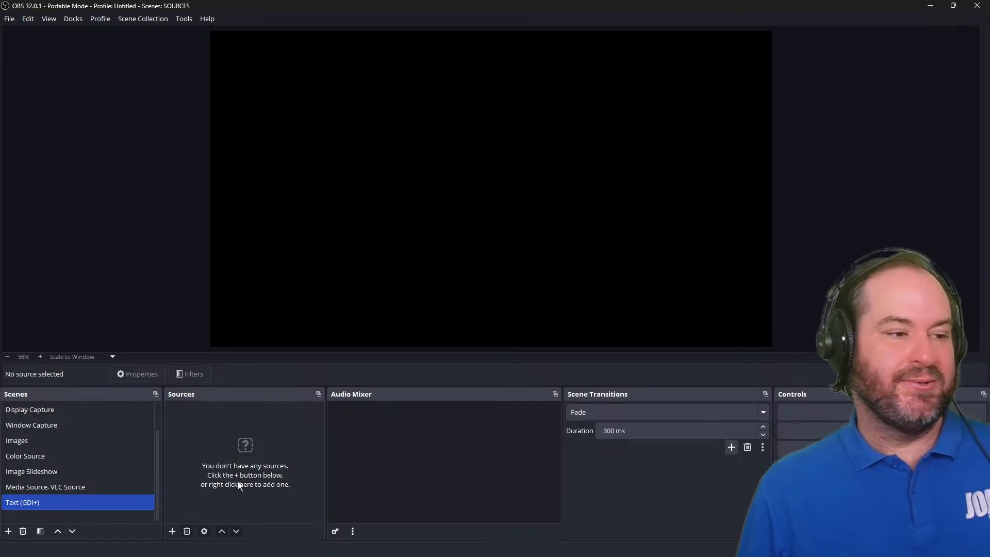
Add a new Text (GDI+) source named Demo Text to the Text (GDI+) scene.
left_click(172, 531)
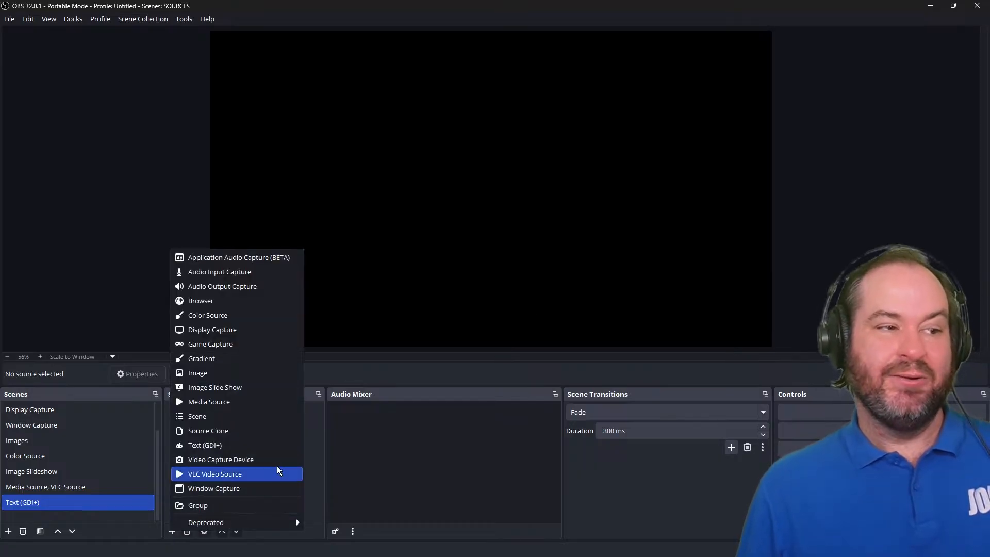
left_click(277, 449)
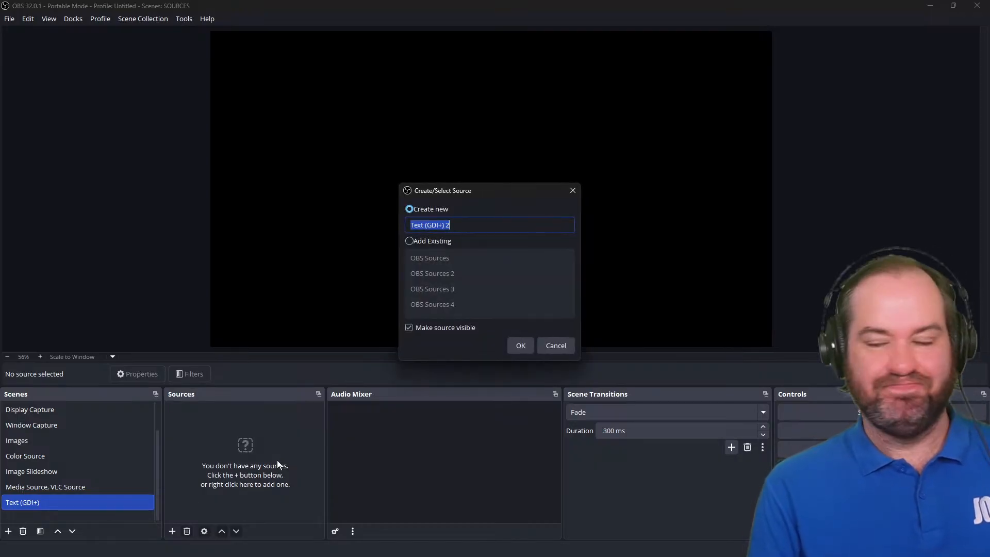
type("Demo Text")
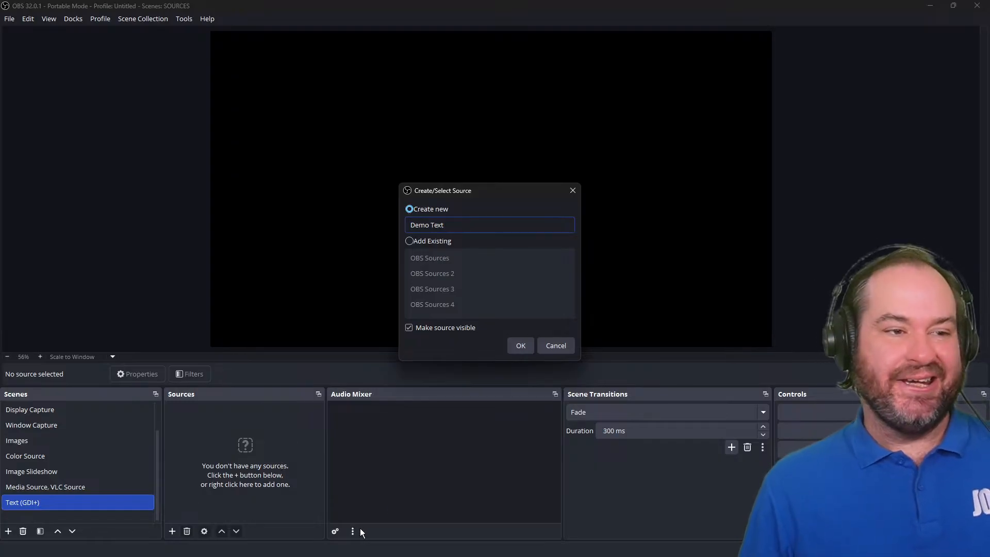
left_click(514, 349)
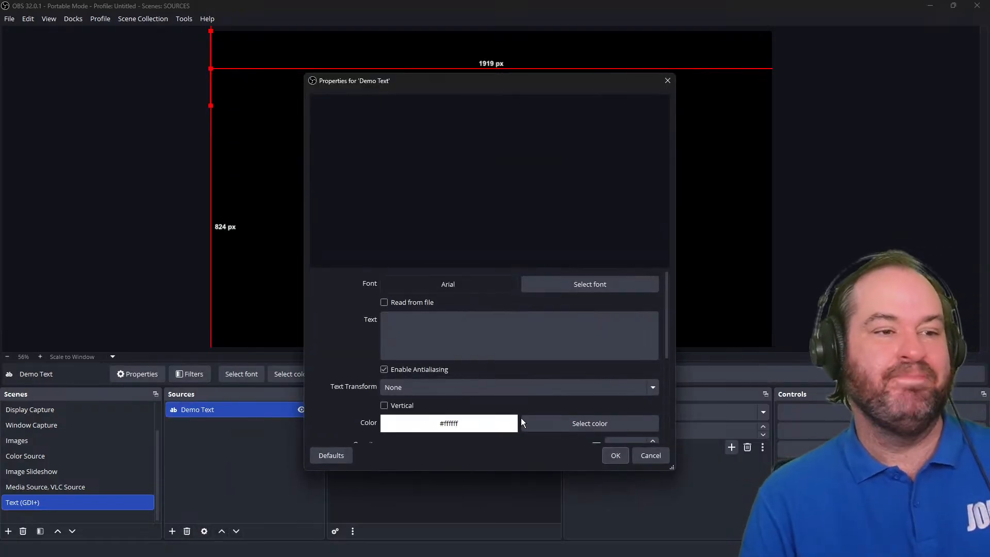
Enter "Demo text" as the text source's content.
left_click(493, 331)
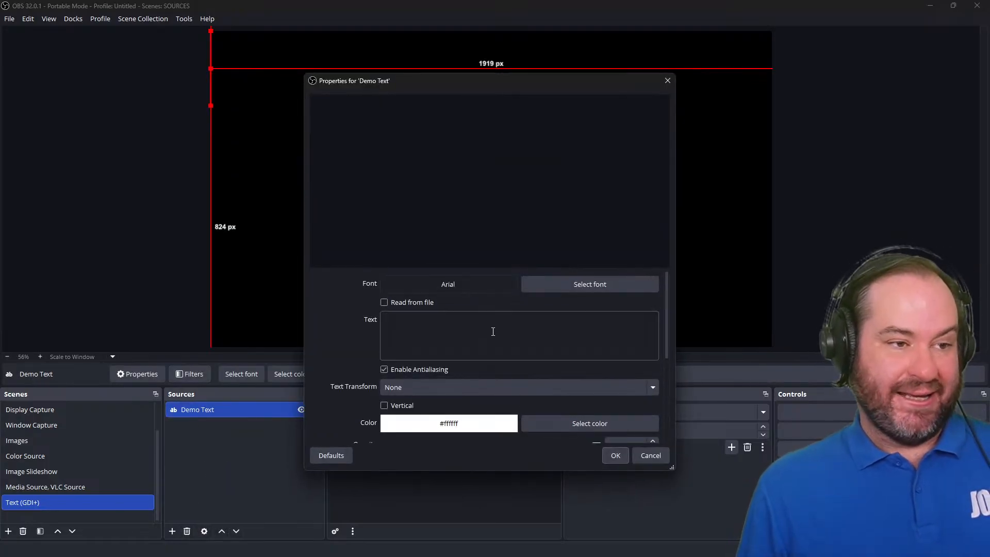
type("De")
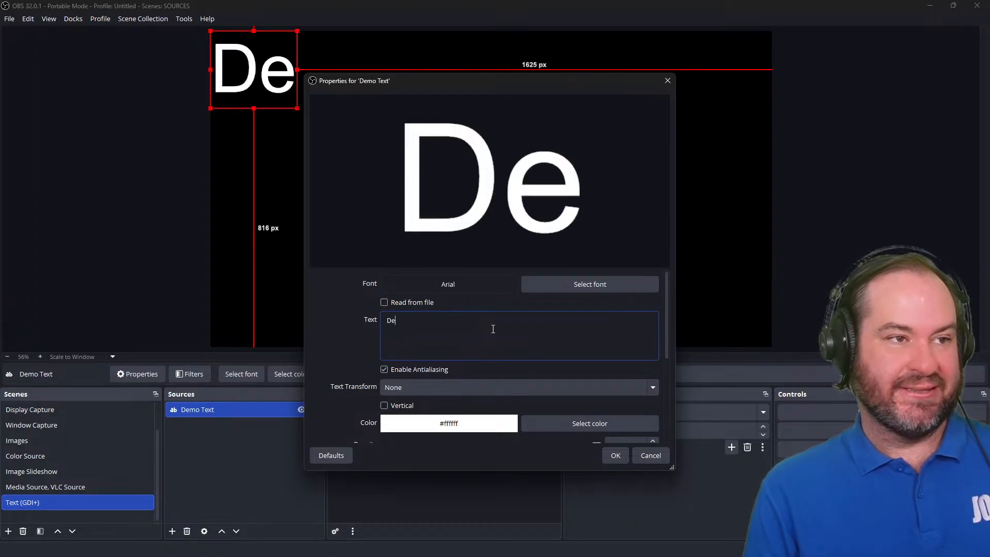
type("mo text")
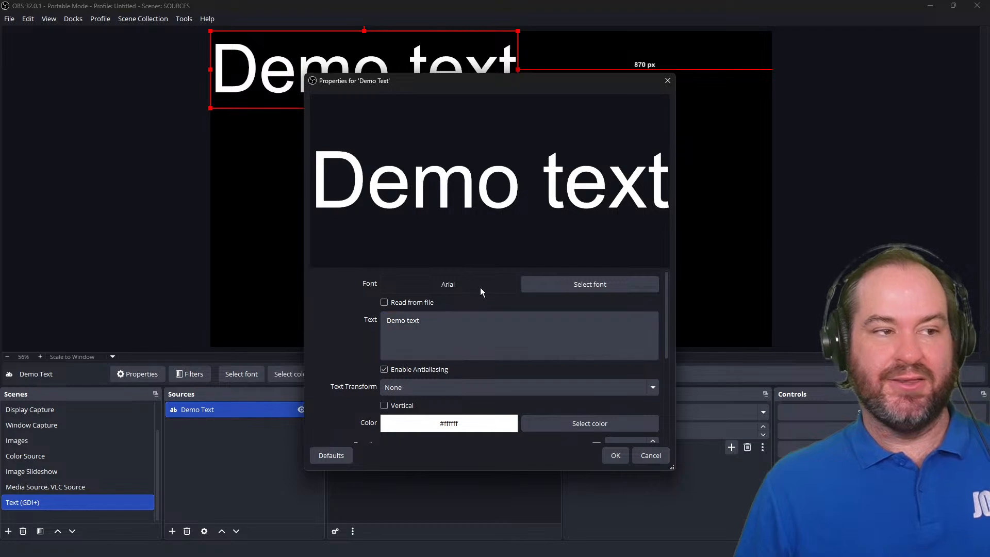
Set the text's font to Open Sans Bold and try a size of 150, applying the font choice.
left_click(562, 279)
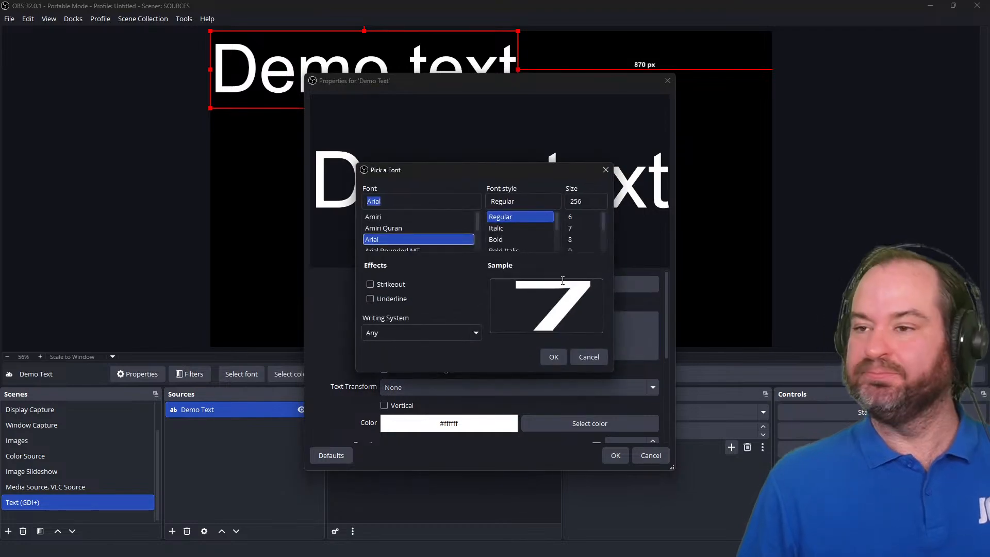
double_click(450, 201)
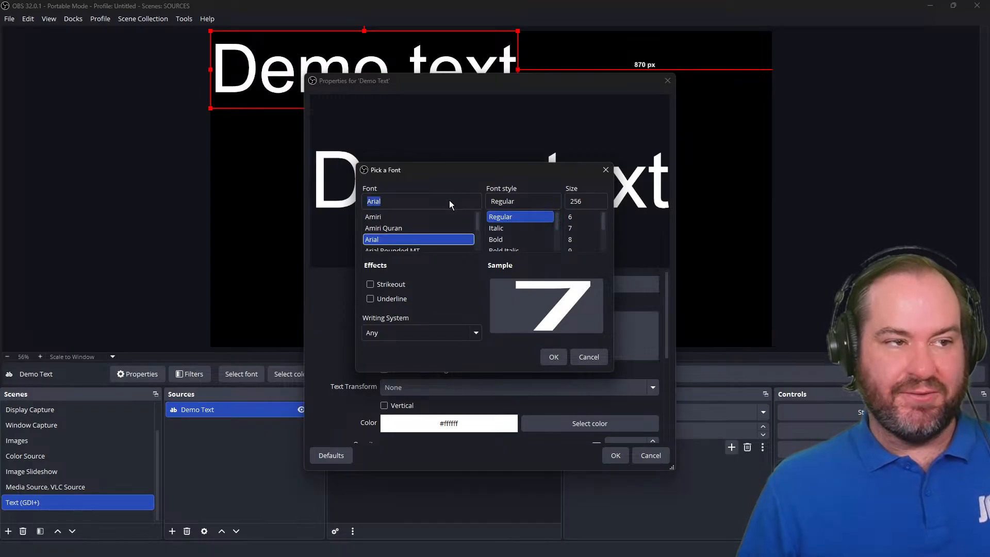
type("op")
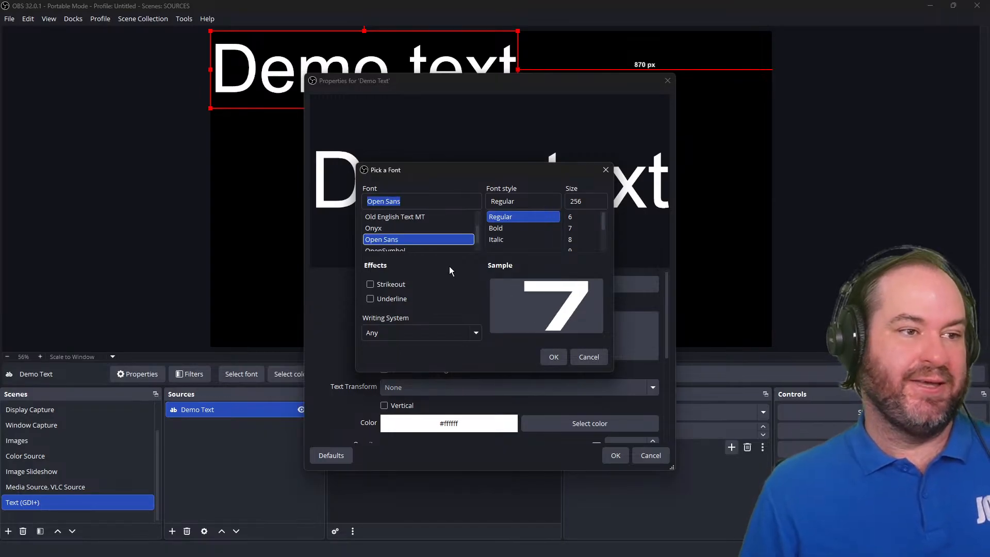
left_click(508, 229)
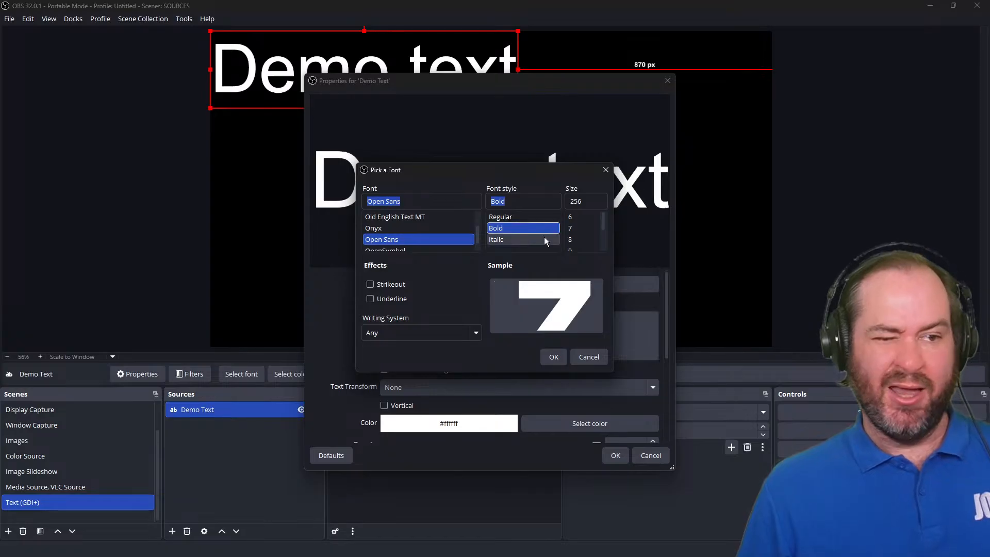
double_click(575, 205)
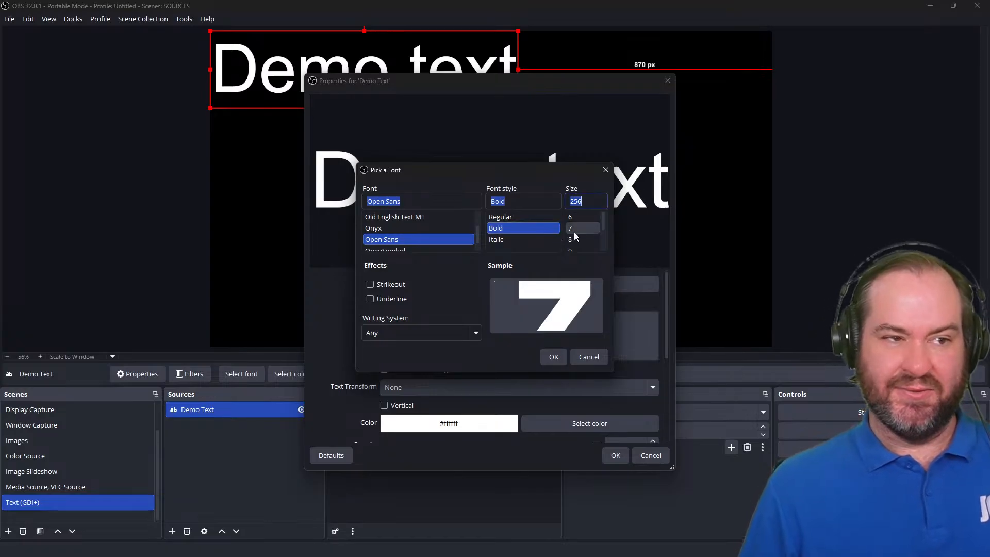
type("150")
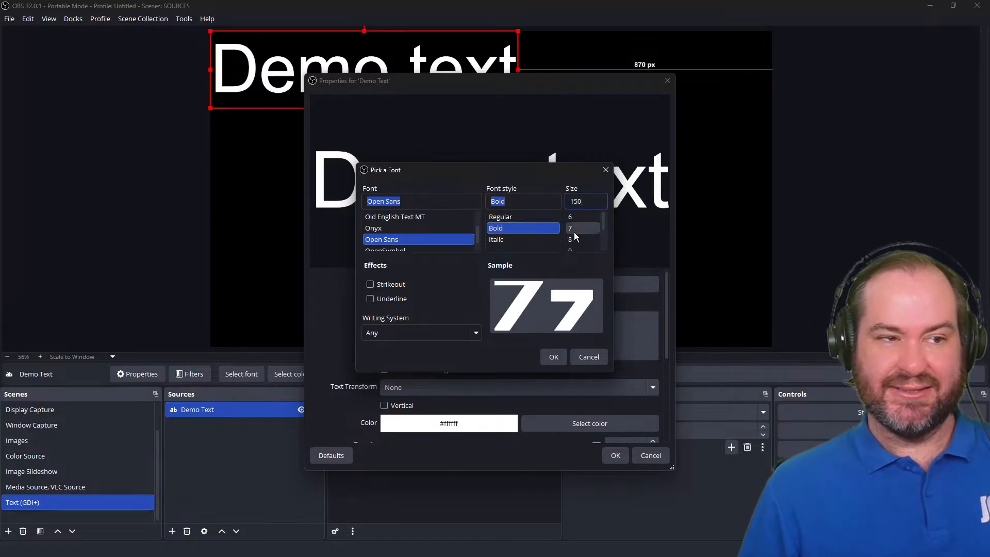
key("Tab")
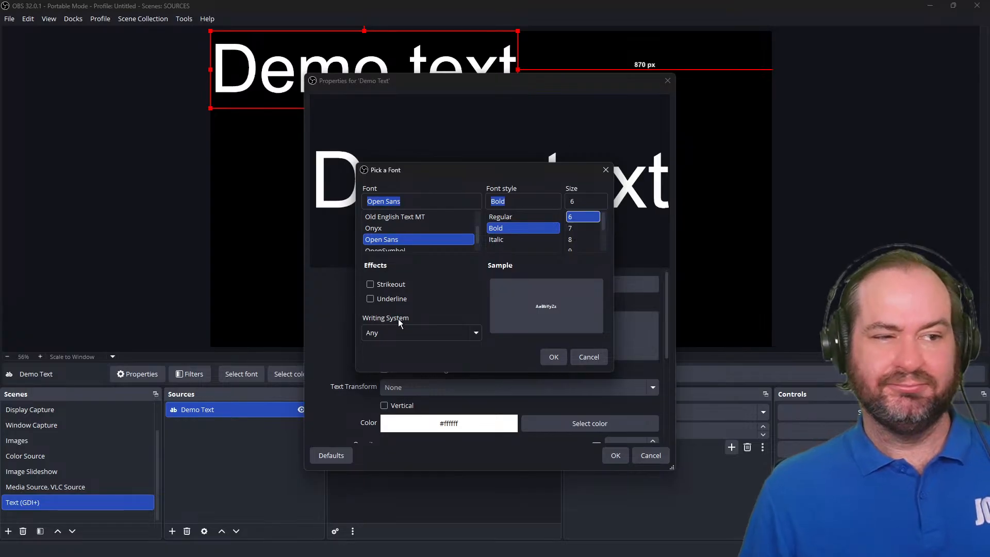
left_click(401, 287)
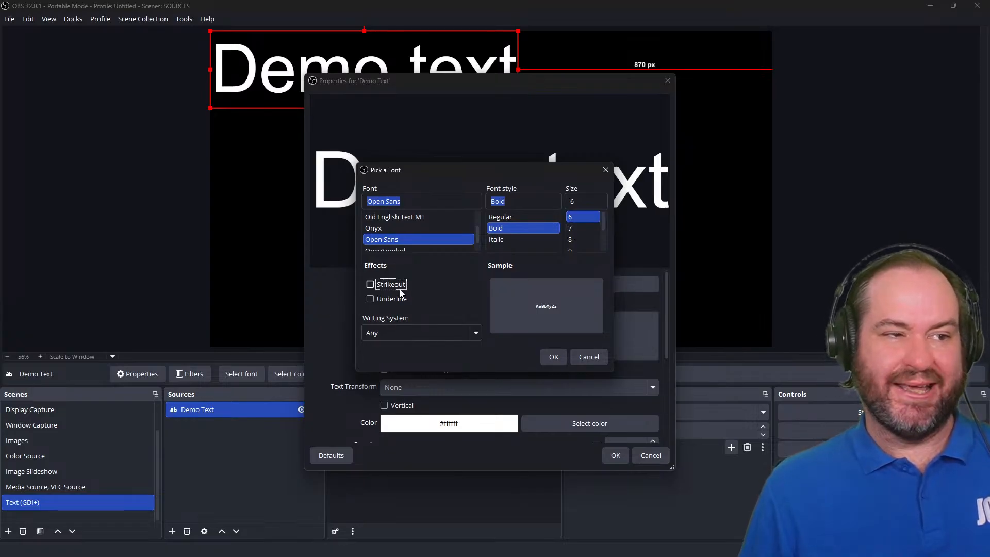
left_click(400, 300)
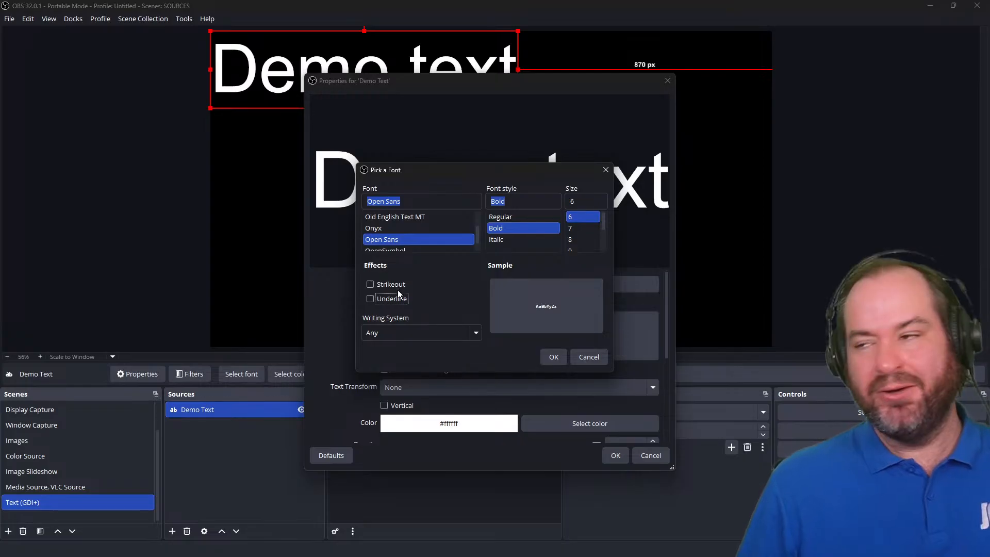
left_click(552, 355)
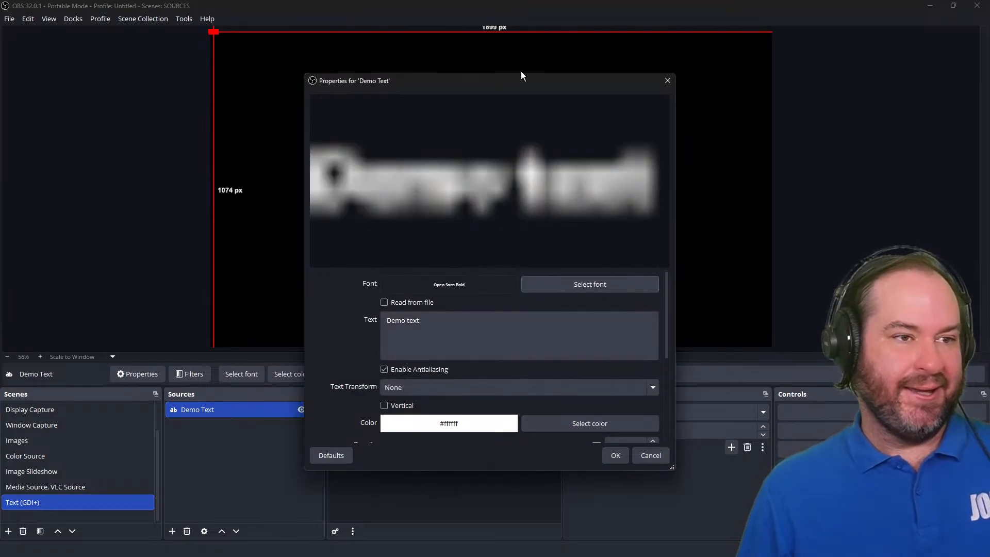
Move the properties dialog aside and set the font size to 80.
left_click_drag(521, 76, 611, 78)
left_click(680, 277)
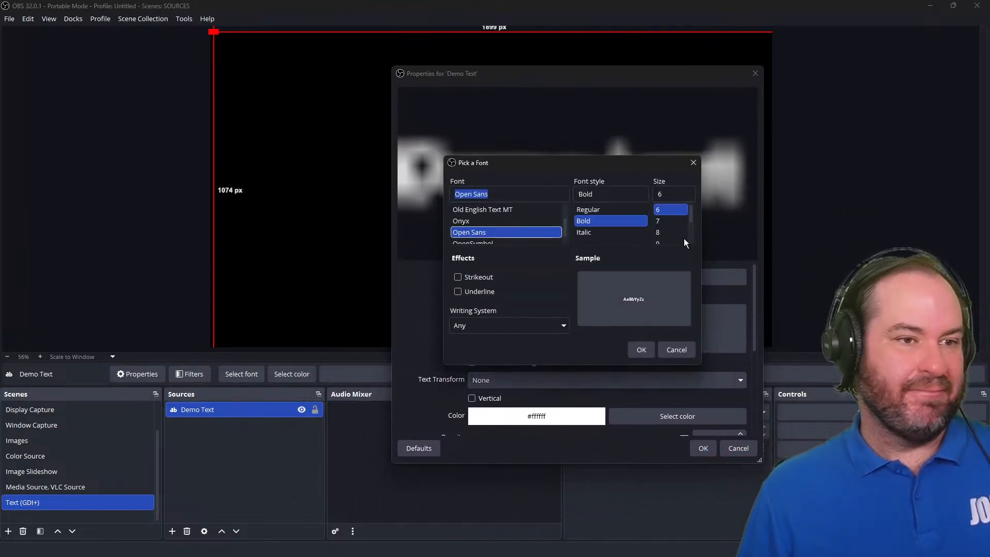
left_click(671, 195)
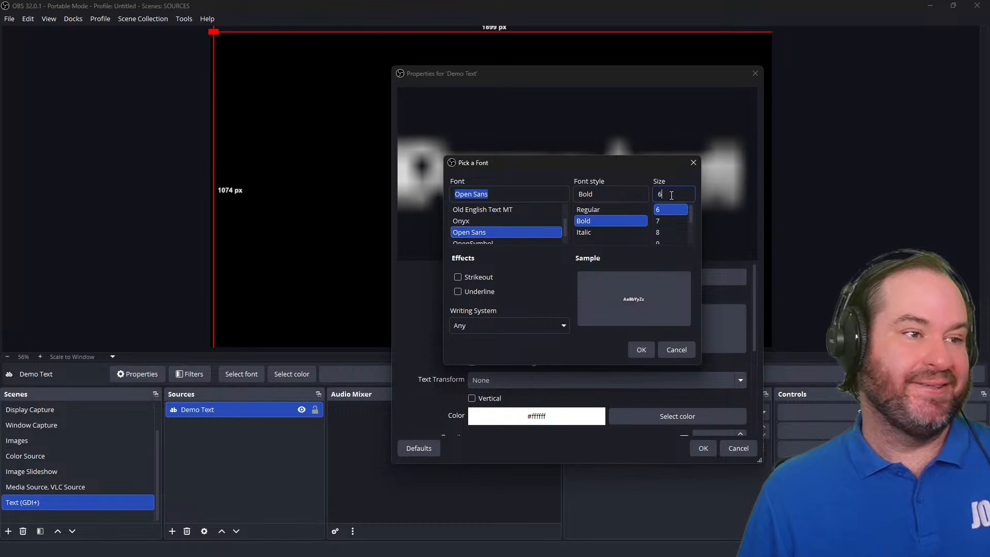
type("1")
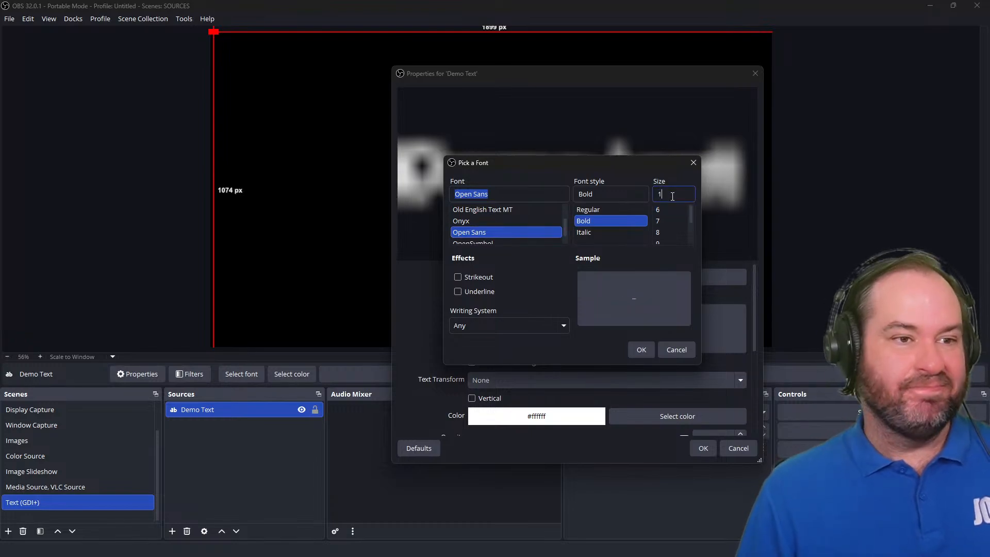
type("00")
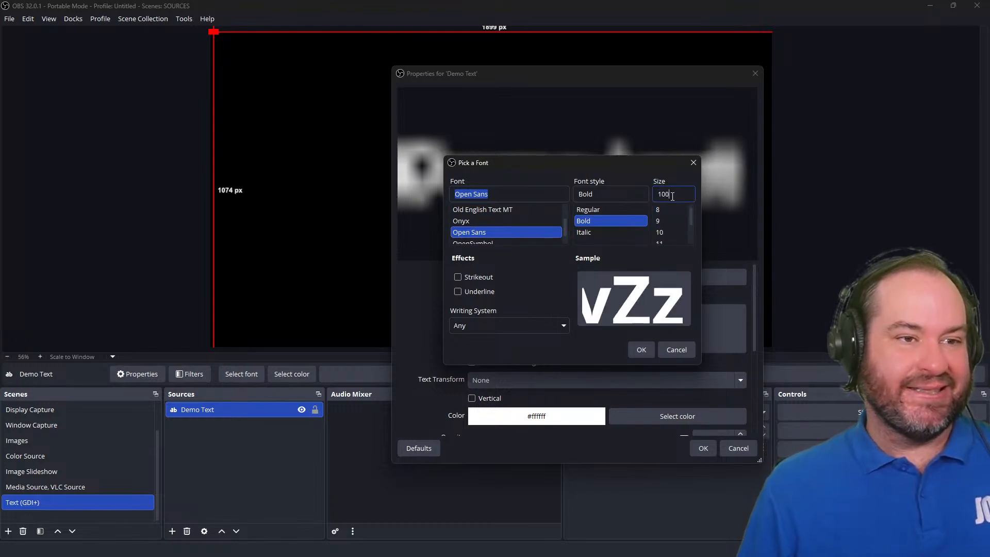
type("80")
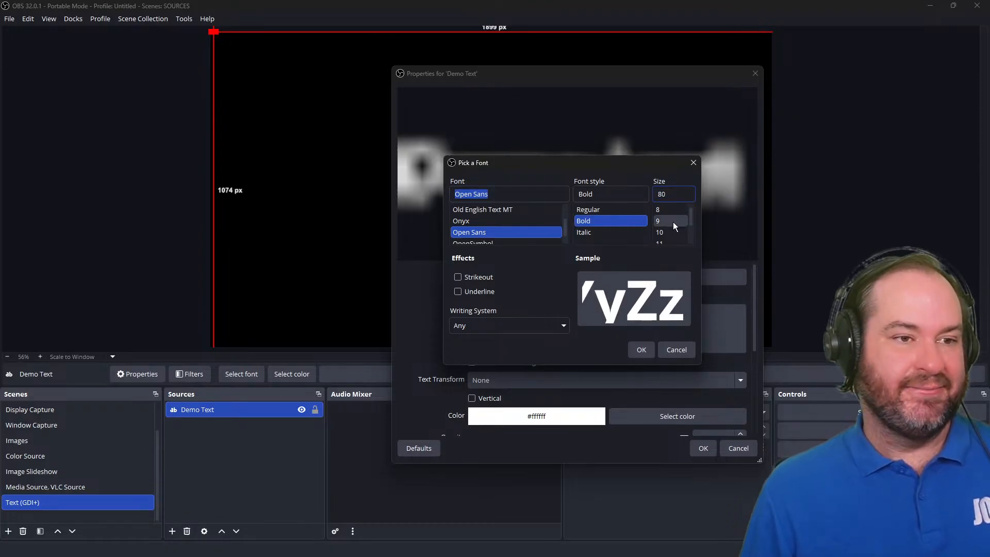
left_click(640, 351)
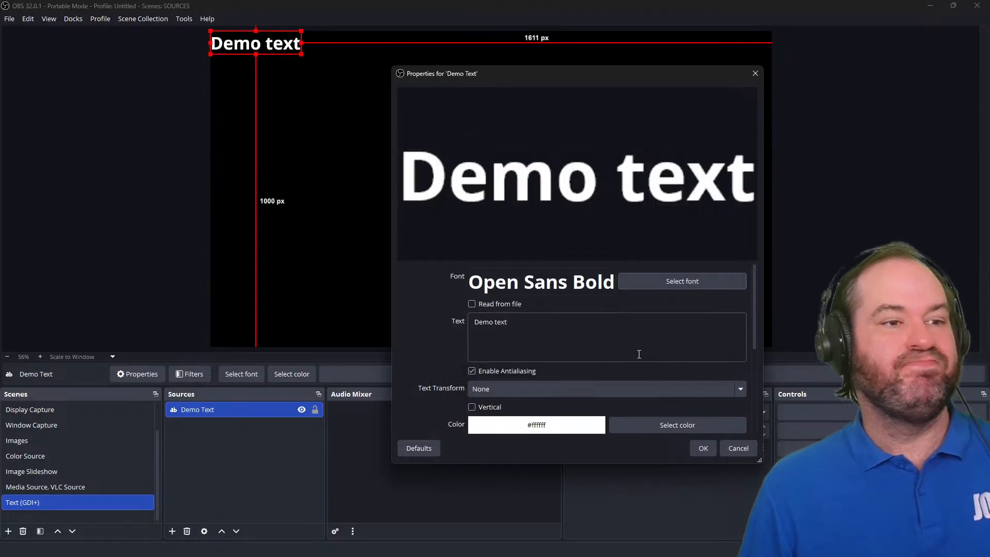
Set the font size of the text to 140.
left_click(670, 285)
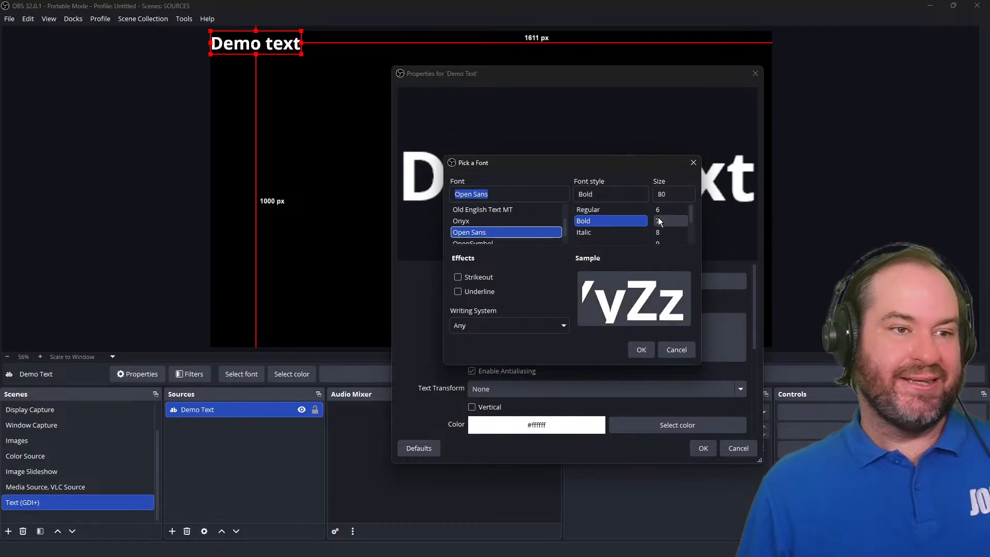
type("140")
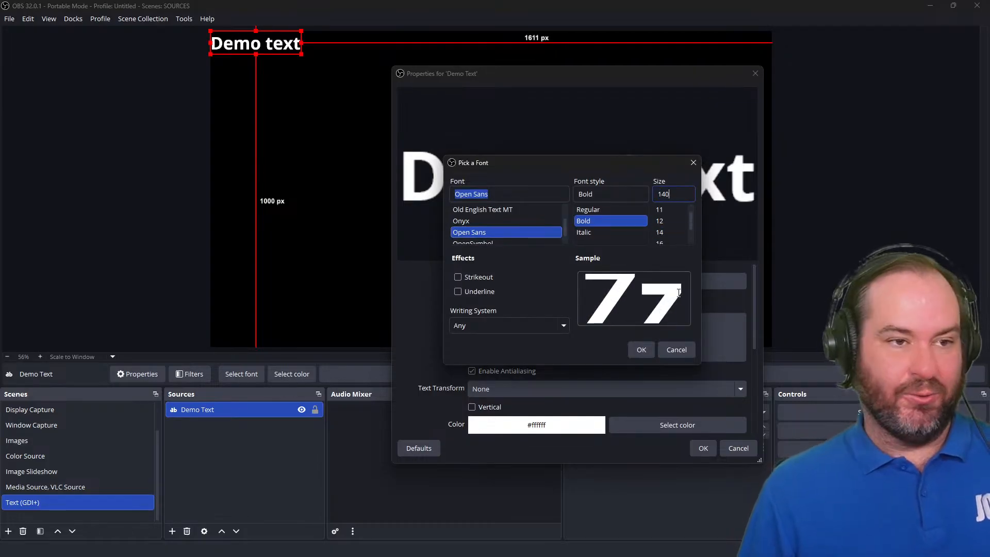
left_click(633, 353)
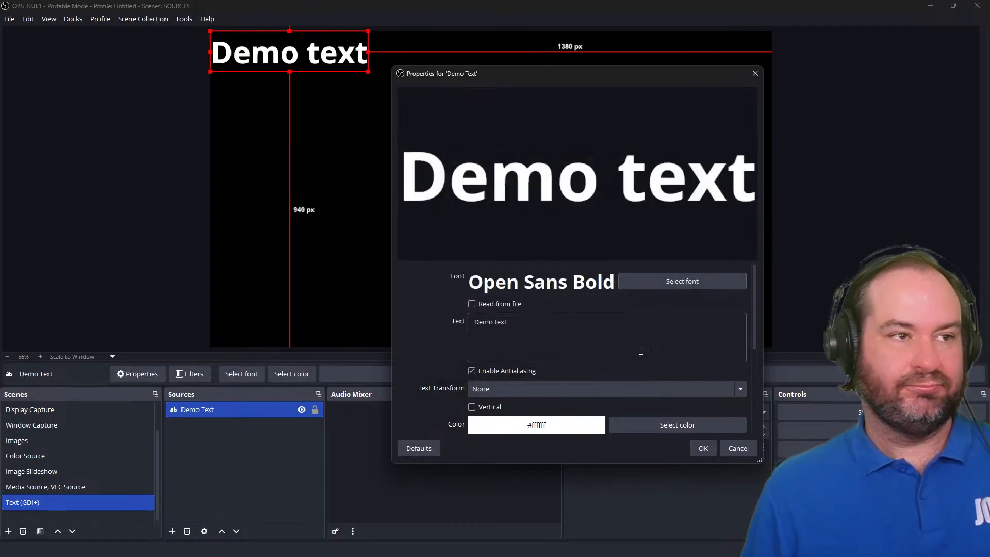
Set the text transform to Uppercase.
scroll(602, 329, "down", 2)
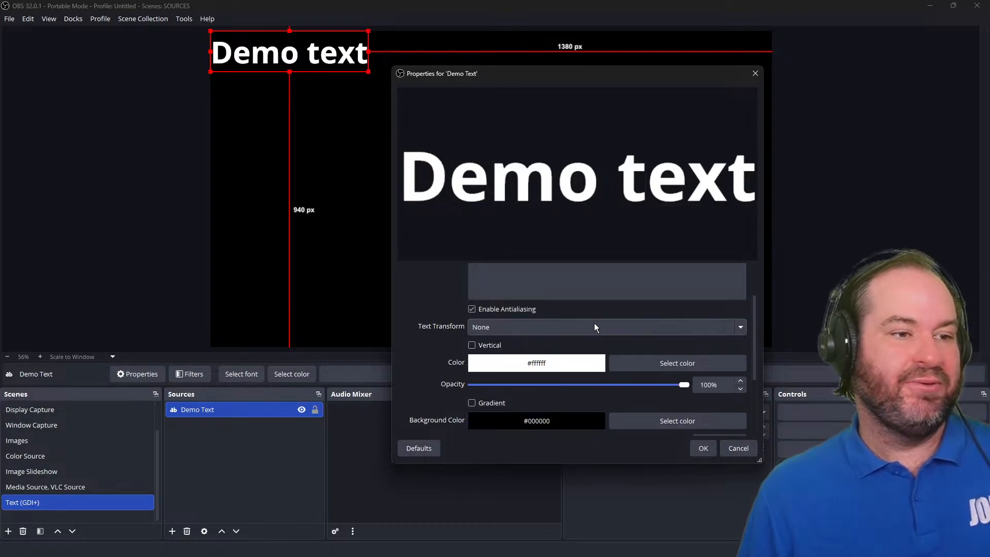
left_click(594, 327)
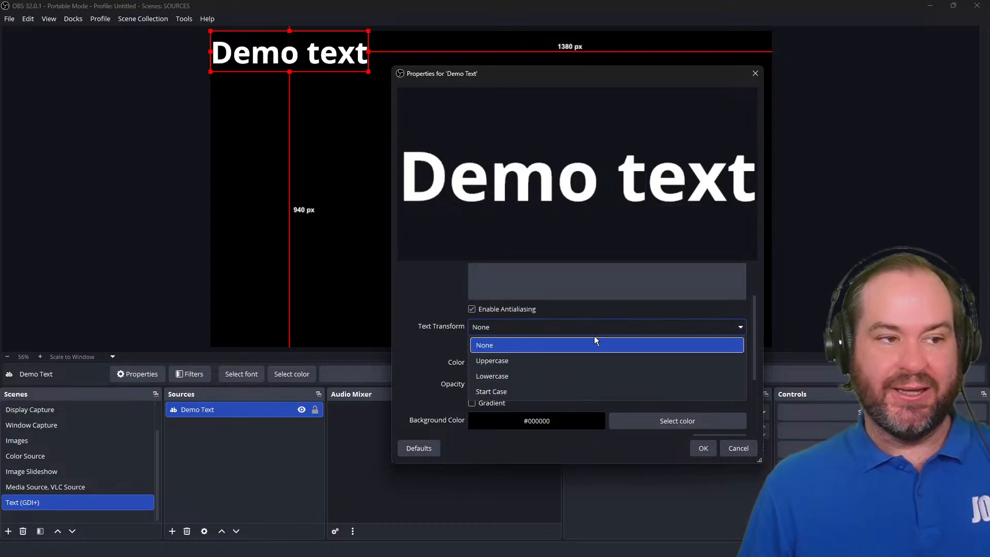
left_click(595, 363)
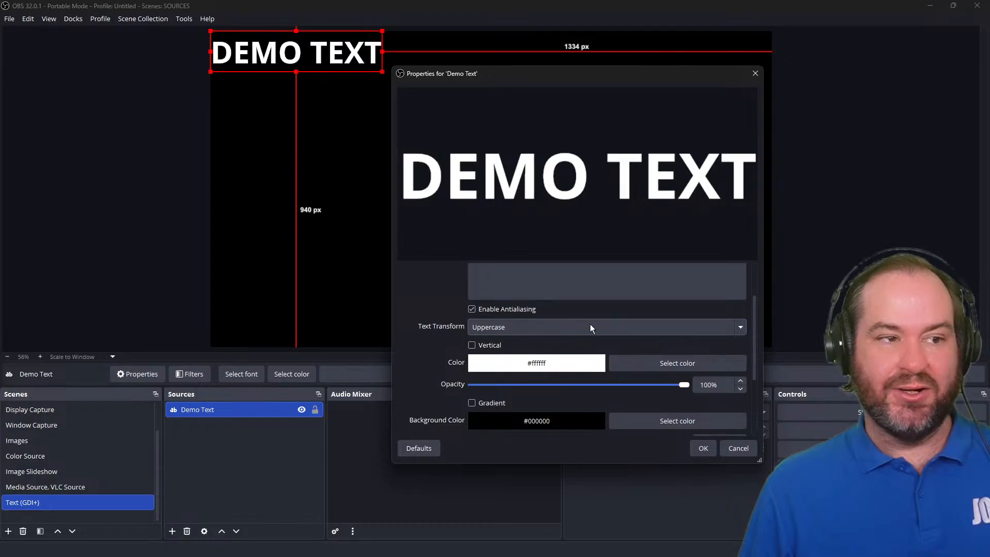
Switch the text transform to Lowercase and then to Start Case.
left_click(590, 324)
left_click(598, 372)
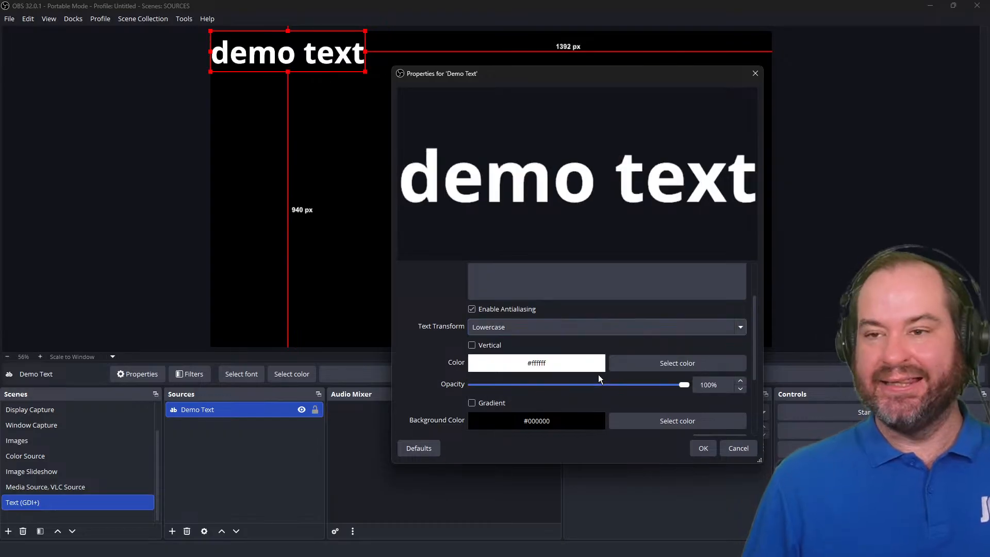
left_click(595, 333)
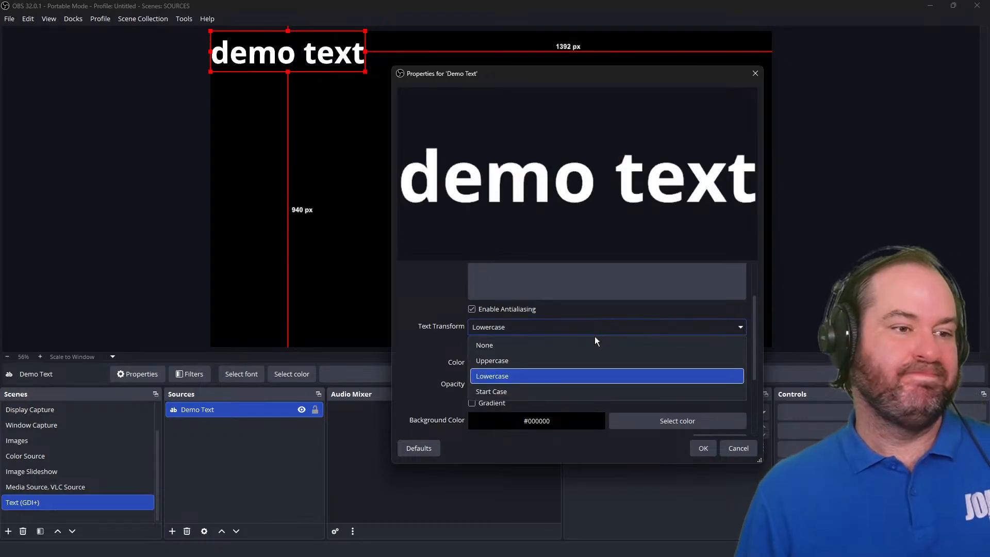
left_click(591, 388)
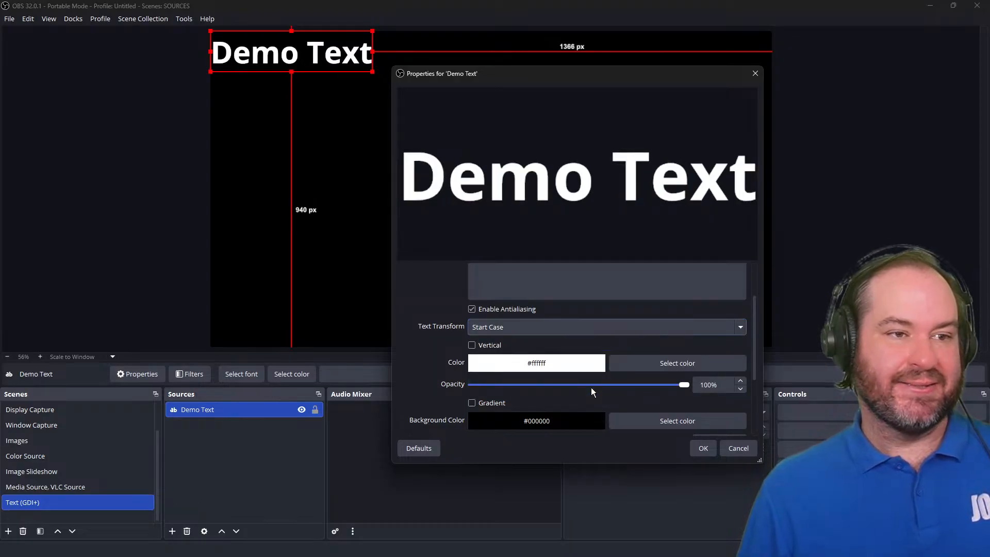
Reset the text transform to None.
left_click(578, 323)
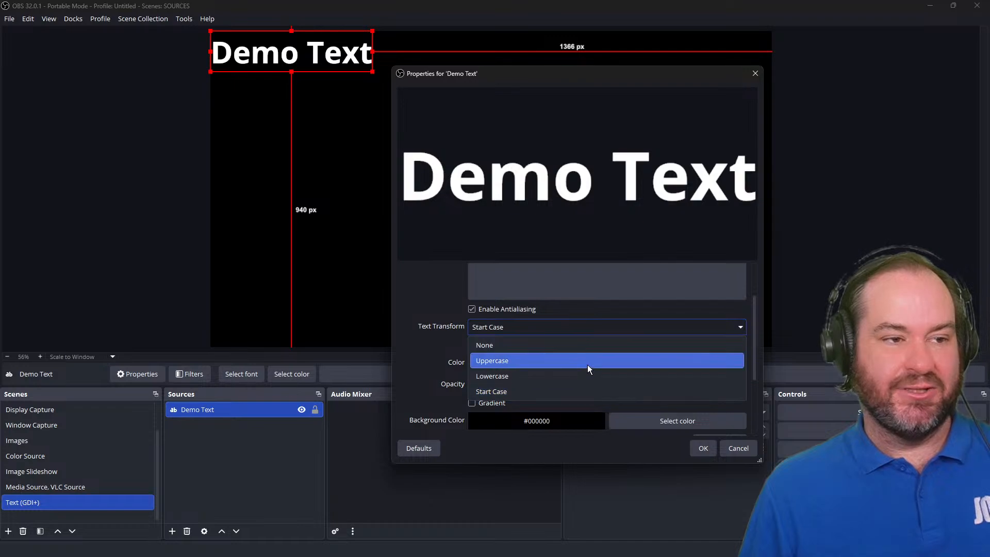
left_click(586, 345)
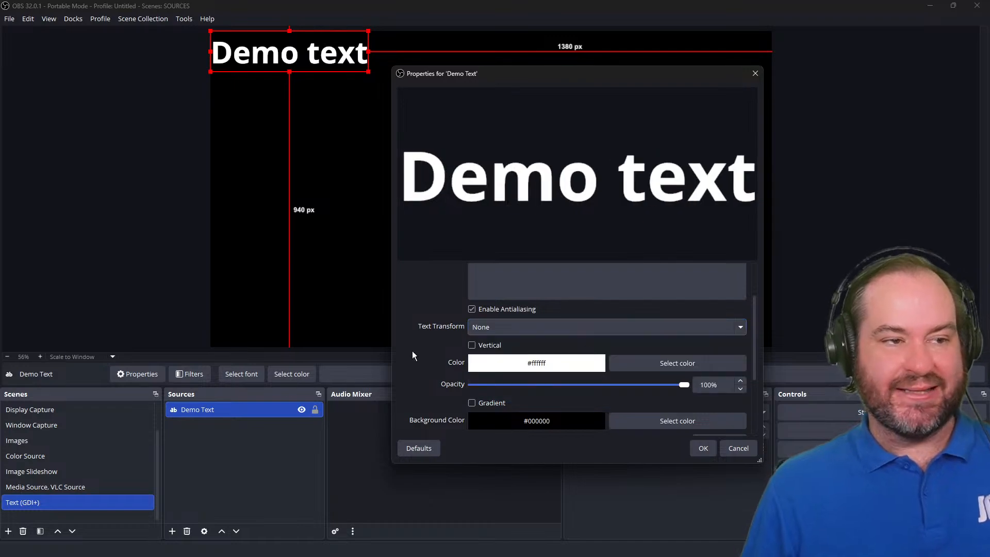
scroll(435, 381, "up", 2)
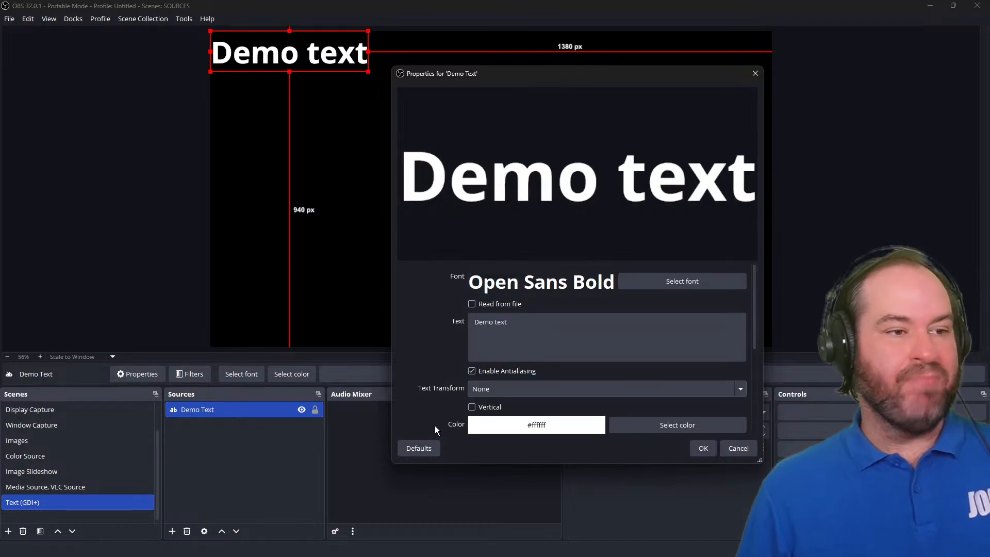
Enable reading the text from a file and load 024-affinity-apps-are-now-free.txt as the text file.
left_click(514, 305)
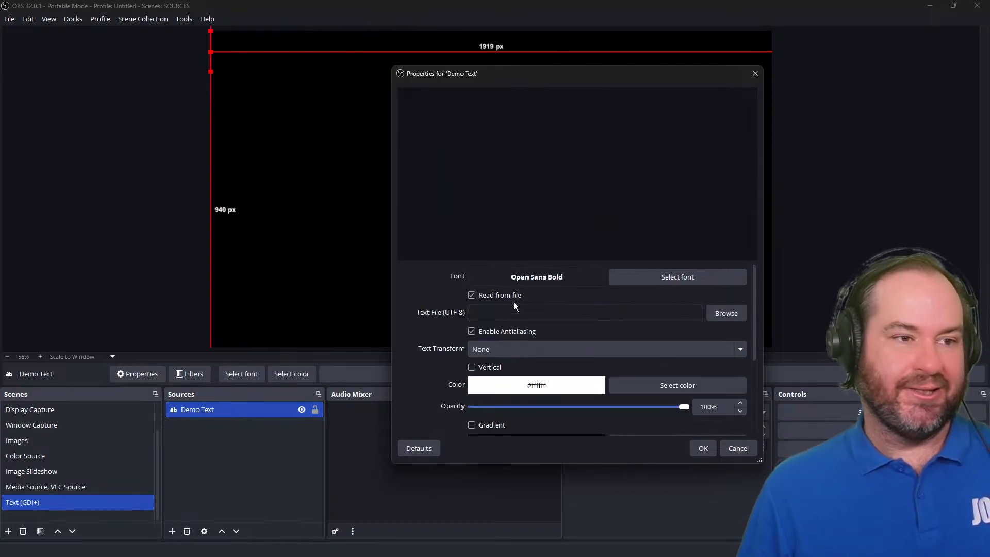
left_click(732, 313)
left_click_drag(643, 88, 989, 258)
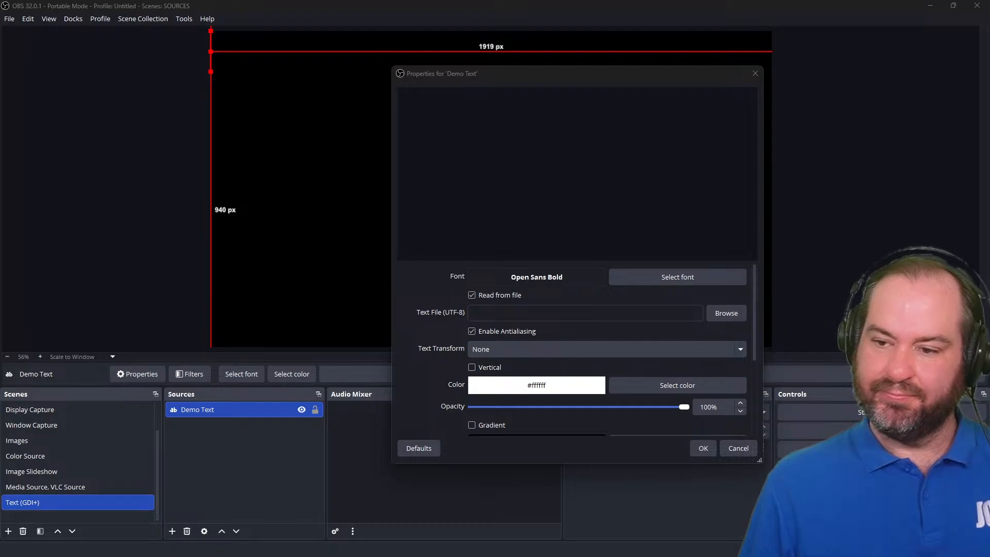
key("Return")
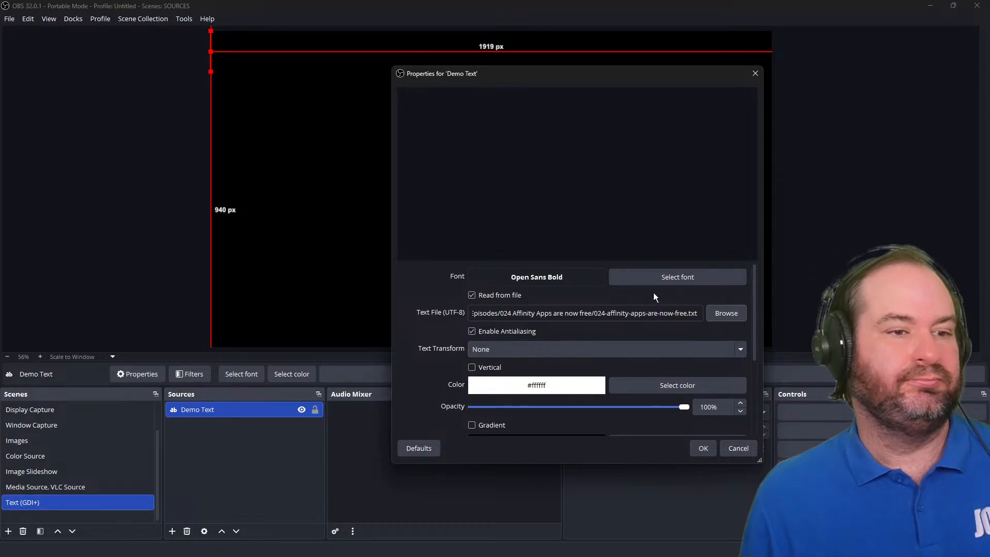
Set the font size to 12 and apply the text source properties.
left_click(657, 279)
double_click(676, 190)
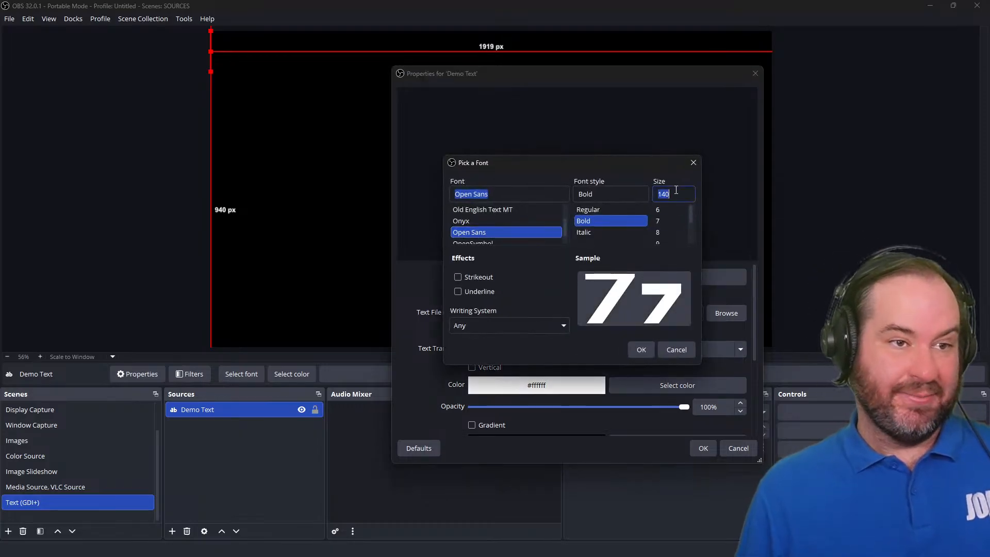
type("12")
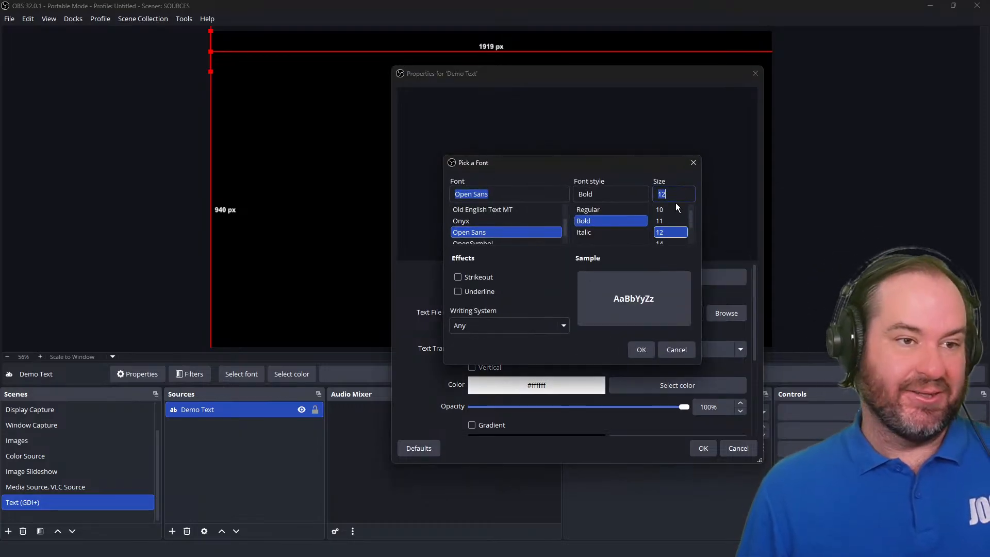
left_click(648, 349)
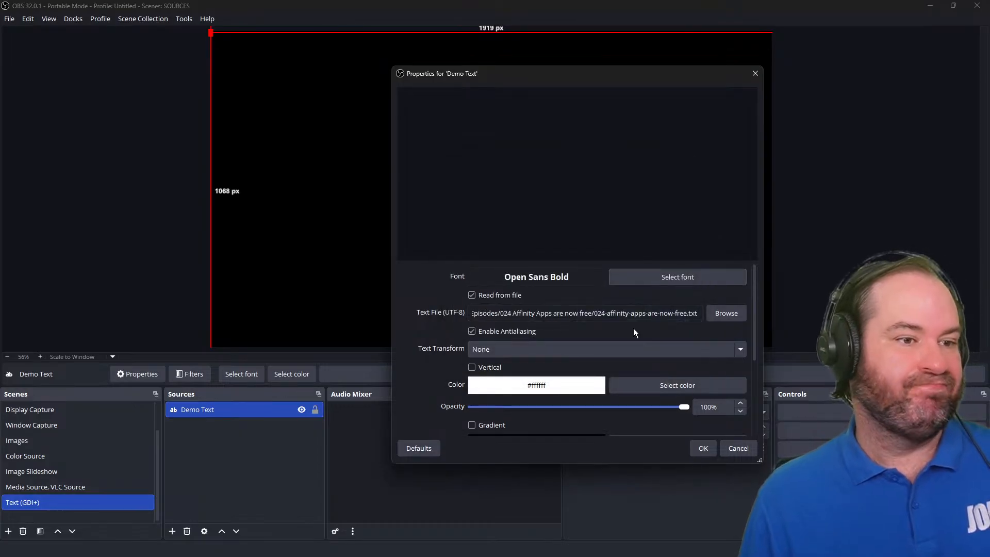
scroll(440, 364, "down", 5)
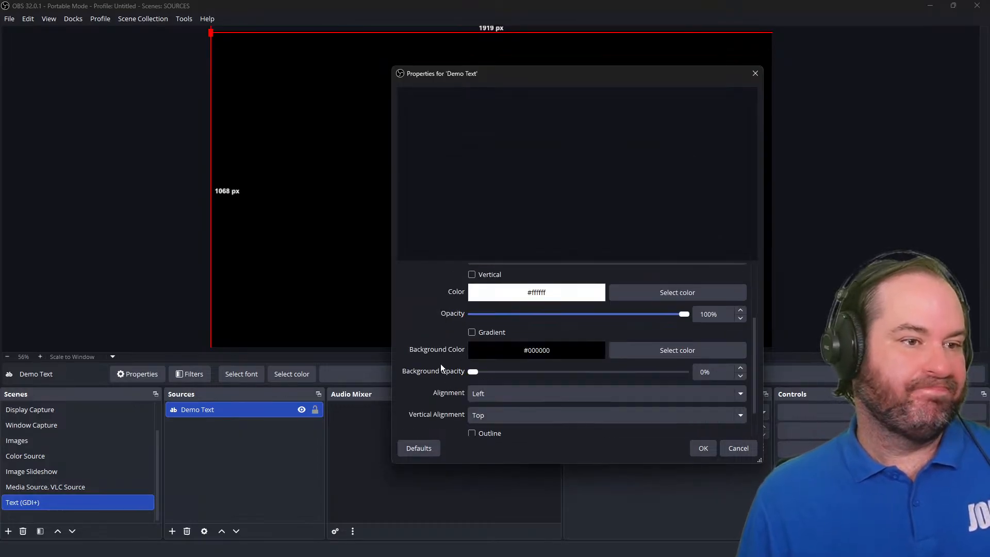
left_click(702, 447)
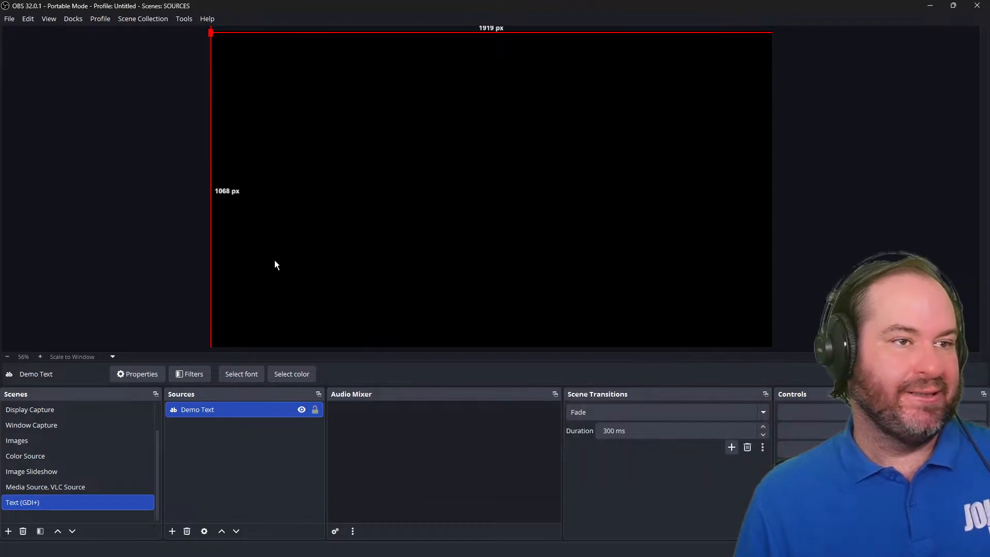
Reopen the Demo Text source properties and set the font size to 20.
double_click(265, 413)
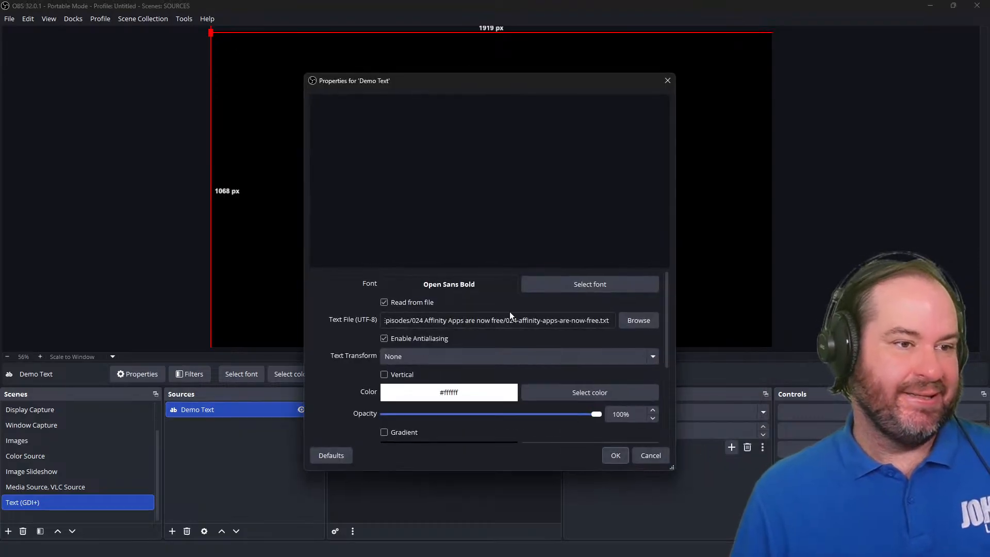
left_click(623, 286)
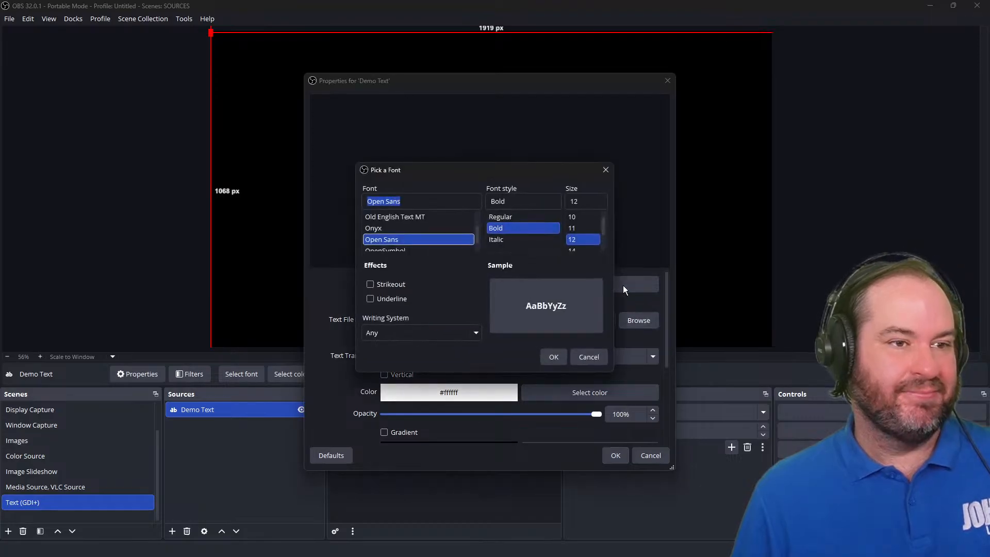
double_click(586, 201)
type("20")
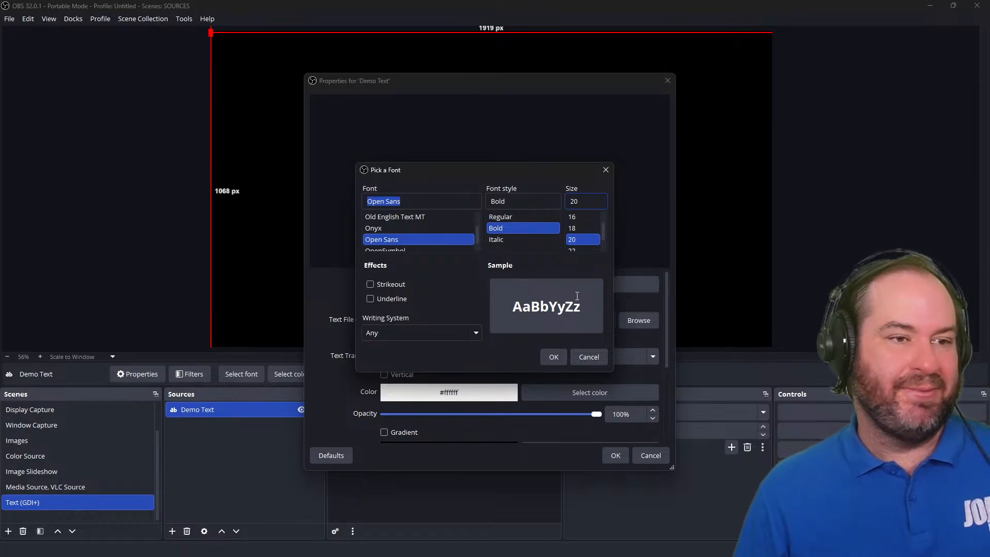
left_click(562, 355)
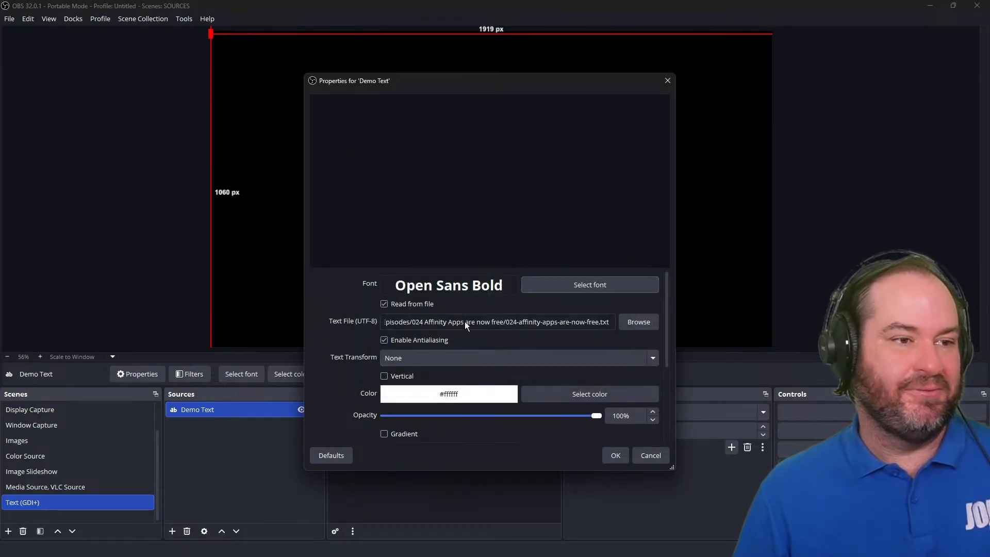
Turn off reading from file and set the font size to 180.
left_click(427, 304)
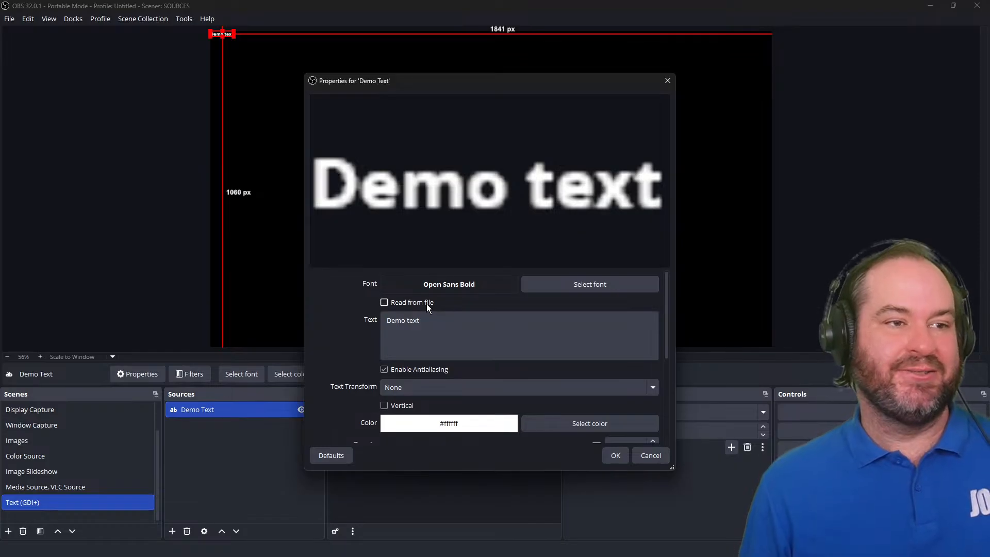
left_click(596, 281)
double_click(580, 201)
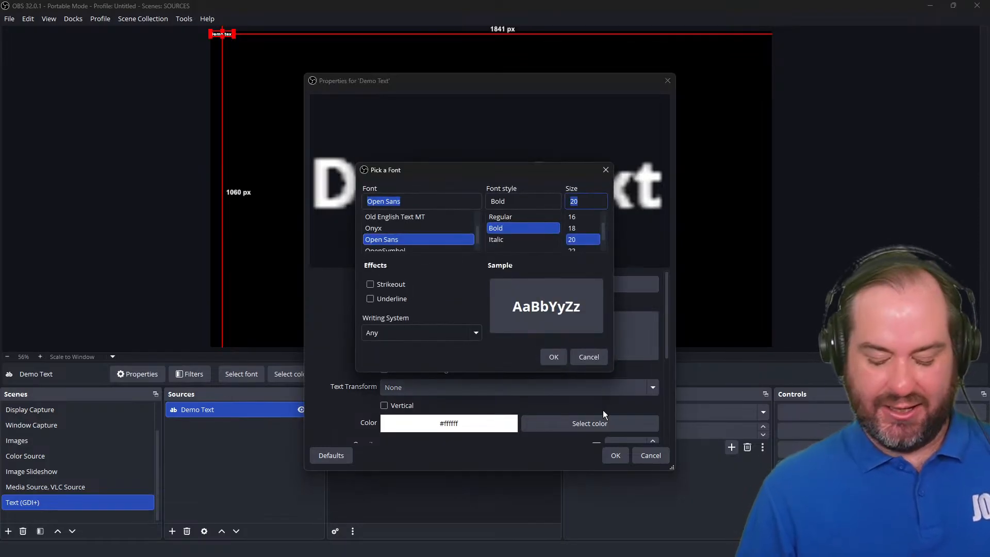
type("180")
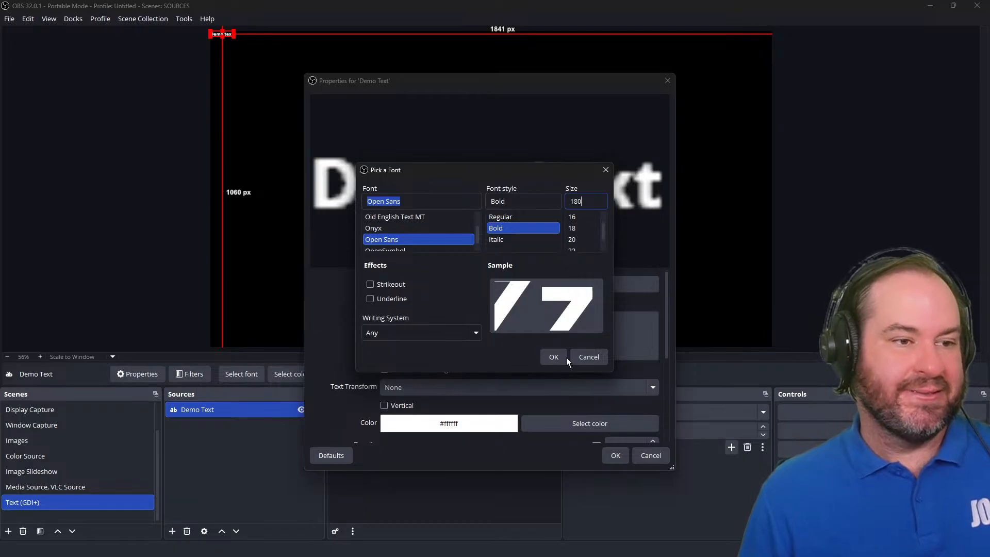
left_click(553, 356)
left_click_drag(555, 81, 730, 62)
Enable vertical text and set the text color to orange #ff5500.
scroll(612, 323, "down", 1)
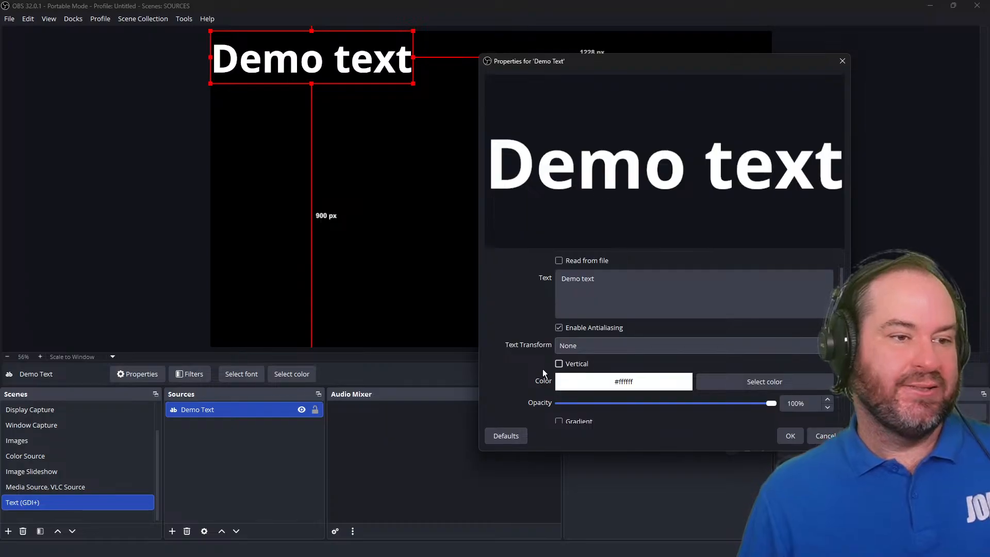
scroll(515, 379, "down", 2)
left_click(578, 303)
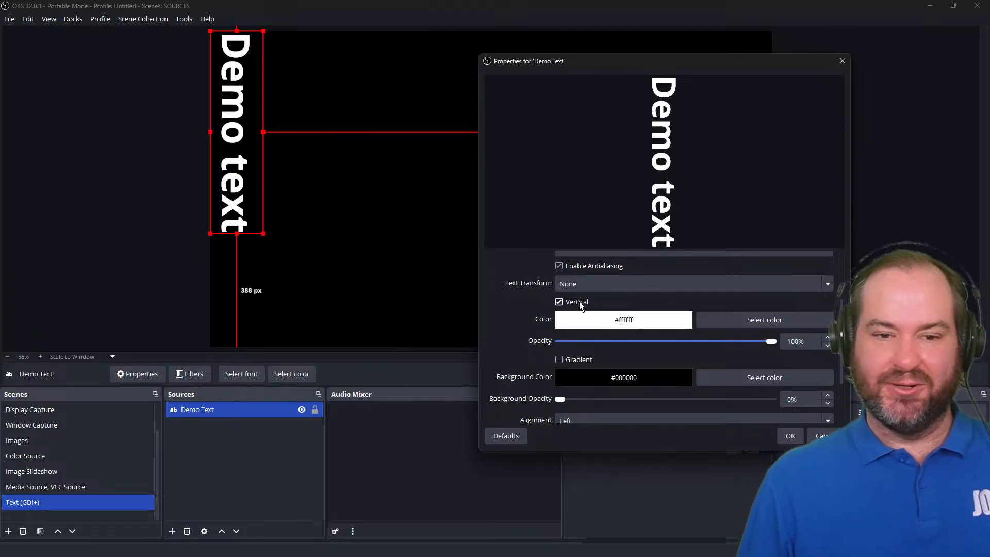
left_click(815, 320)
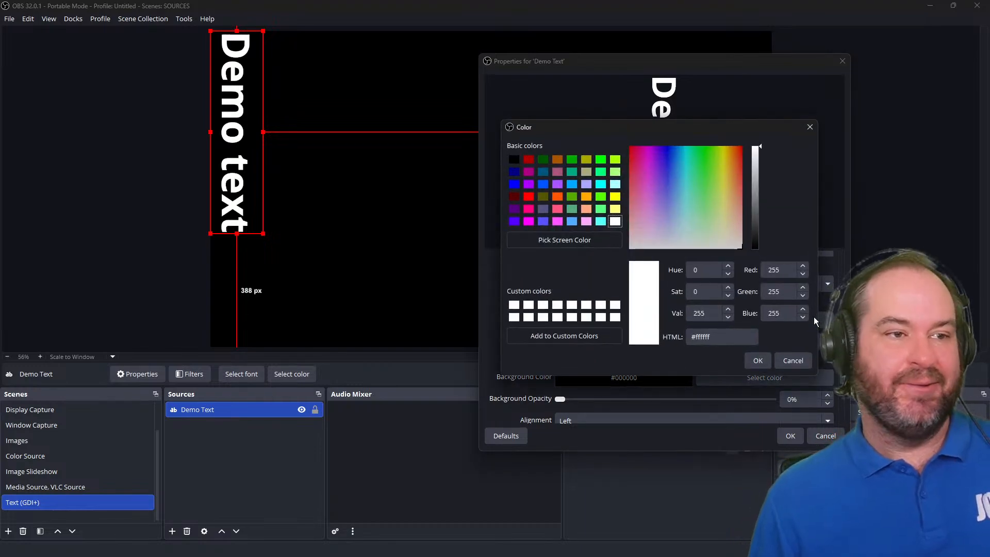
left_click(557, 196)
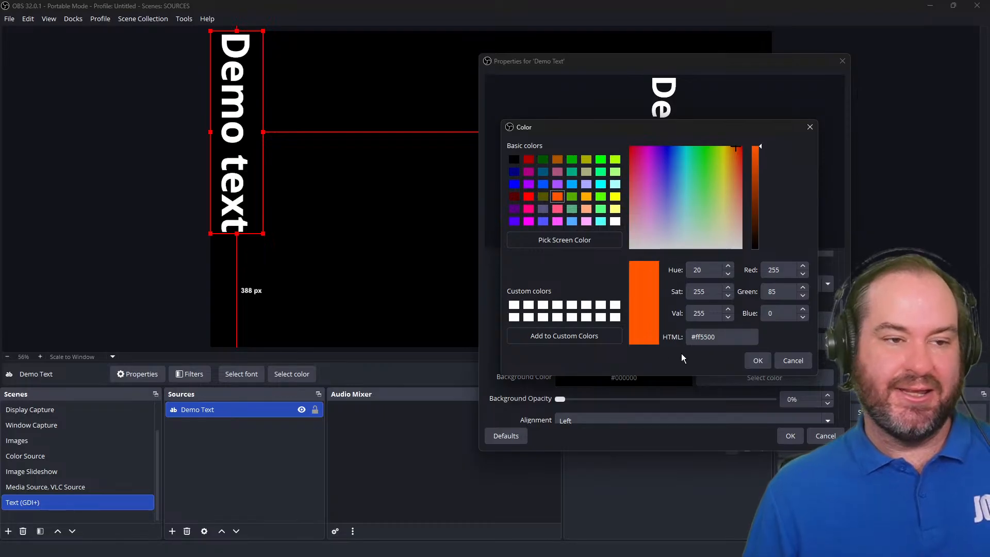
left_click(758, 360)
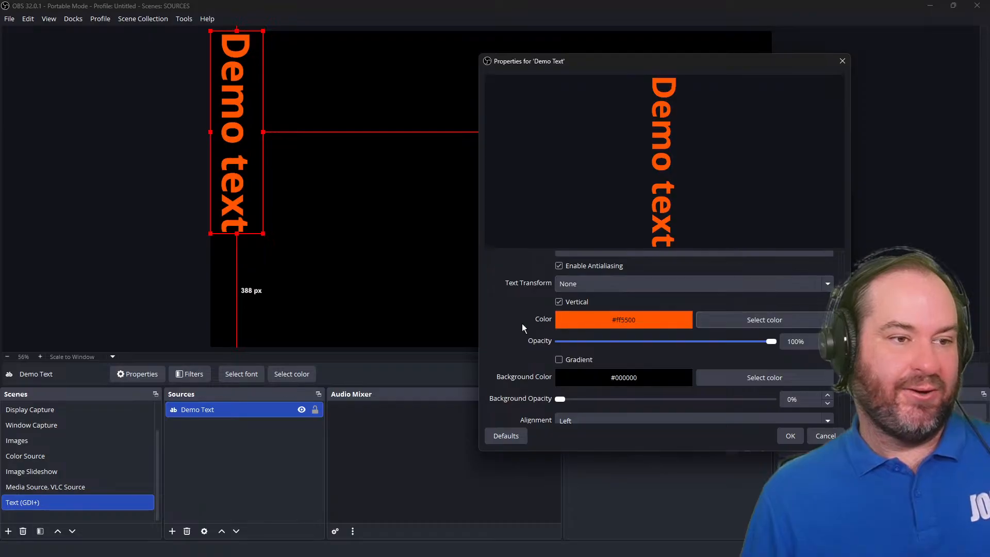
Set the text opacity to 98% and toggle the gradient option on and off.
scroll(520, 326, "down", 2)
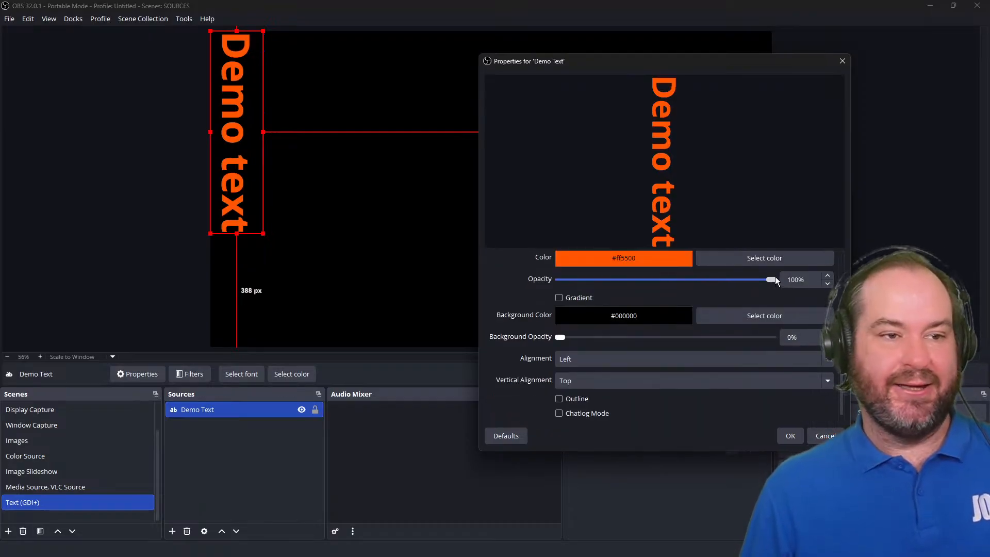
left_click_drag(771, 280, 768, 302)
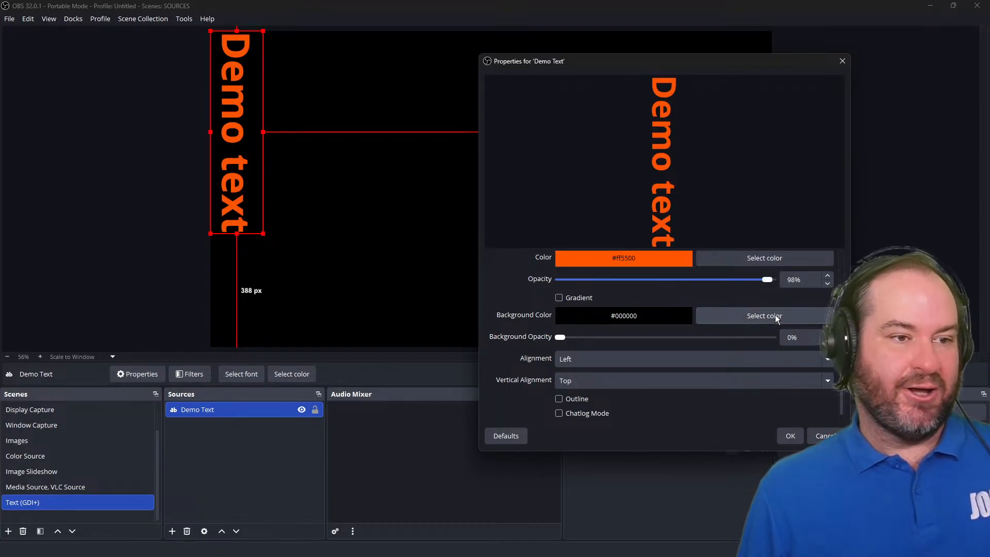
left_click(588, 299)
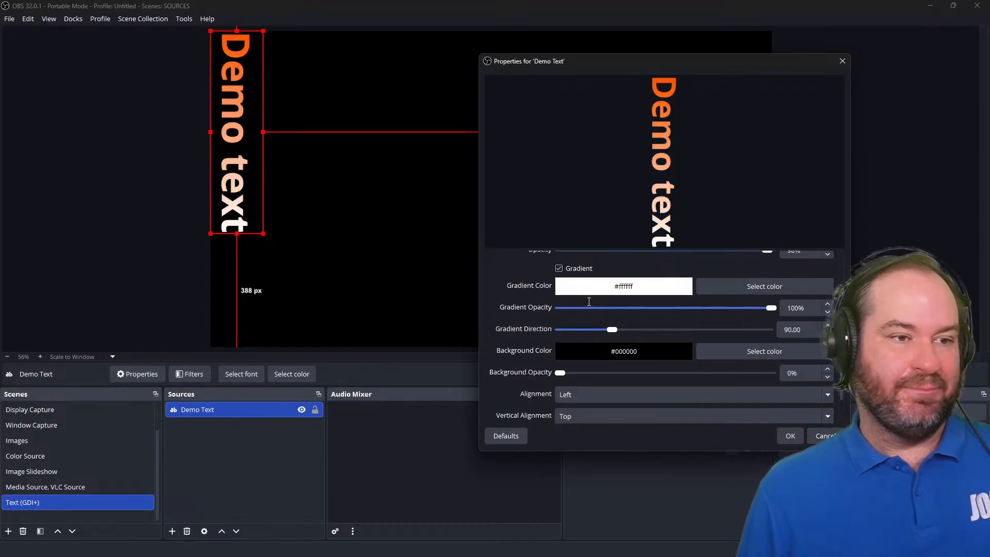
left_click(572, 269)
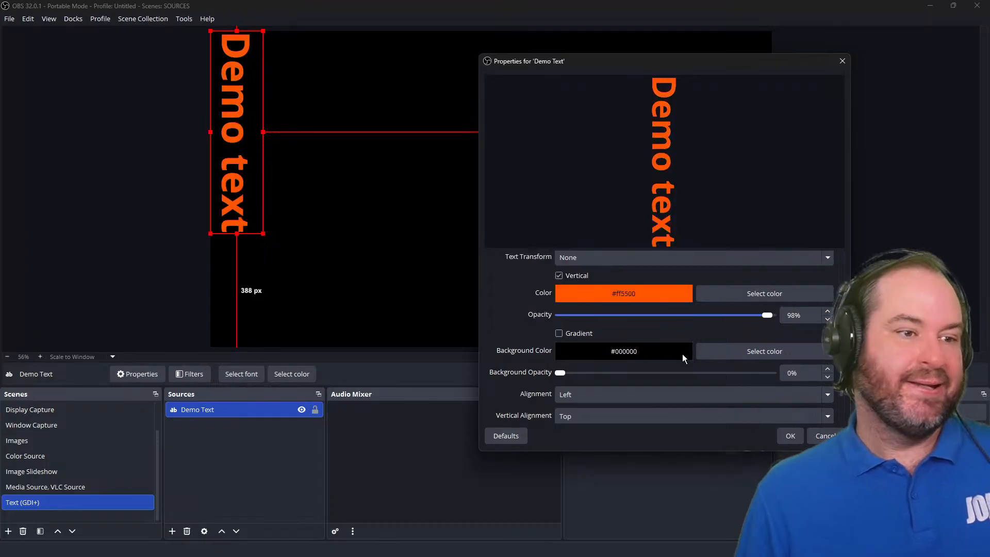
left_click(712, 352)
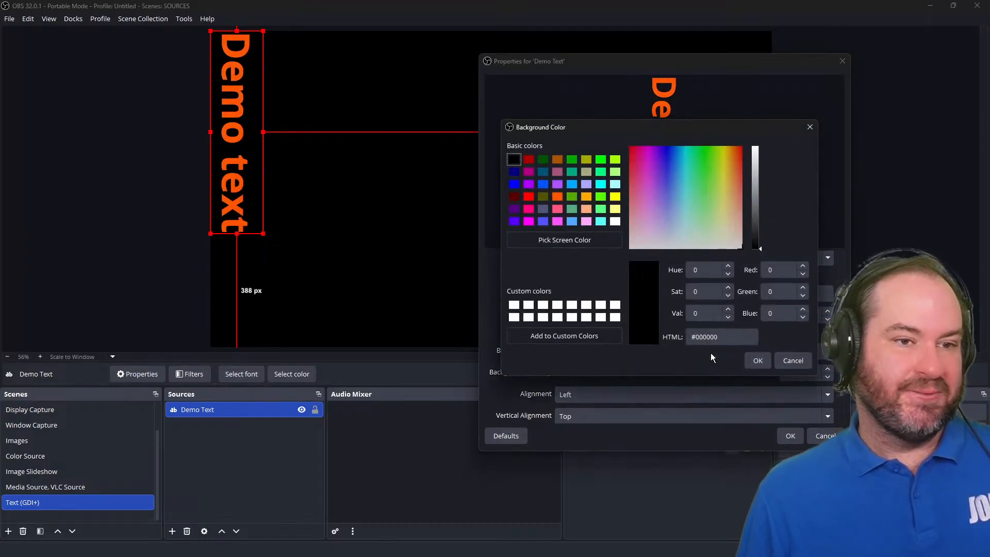
left_click(793, 314)
left_click(793, 361)
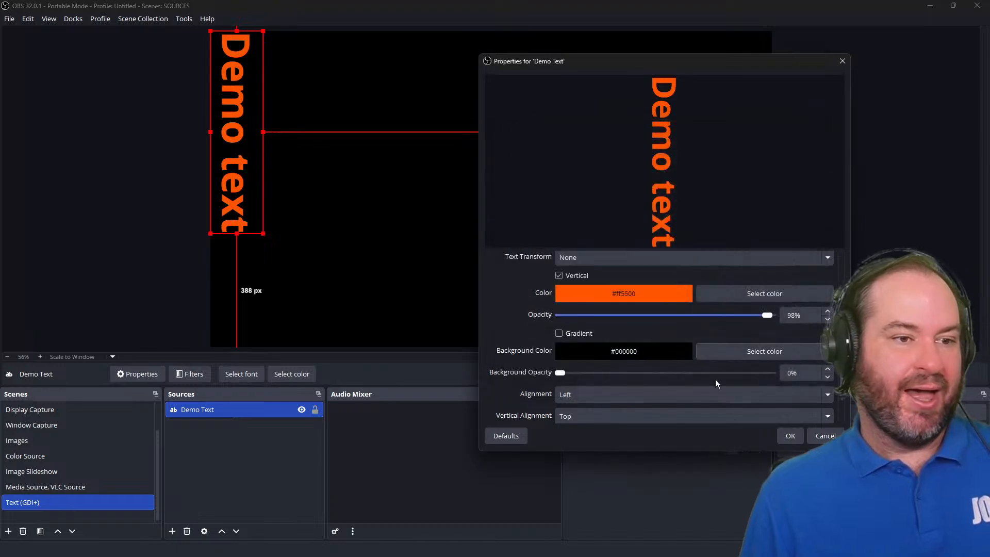
Raise the background opacity to 100% and set the background color to white #ffffff.
scroll(679, 327, "down", 2)
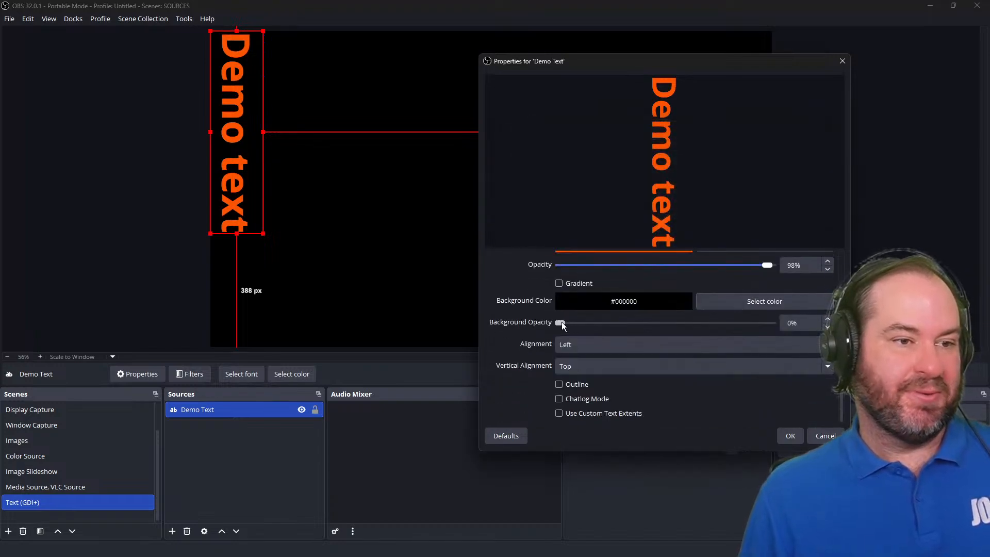
left_click_drag(561, 323, 803, 336)
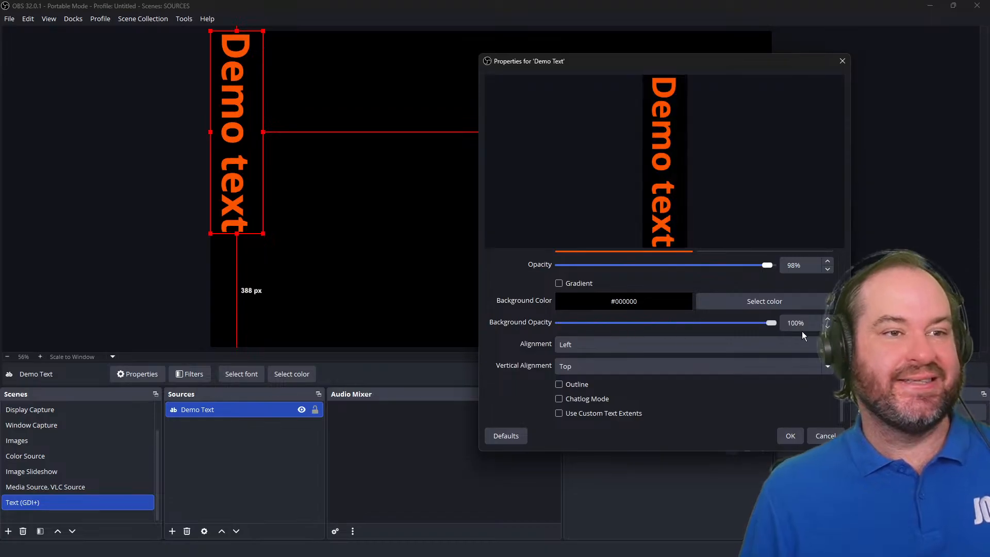
left_click(788, 305)
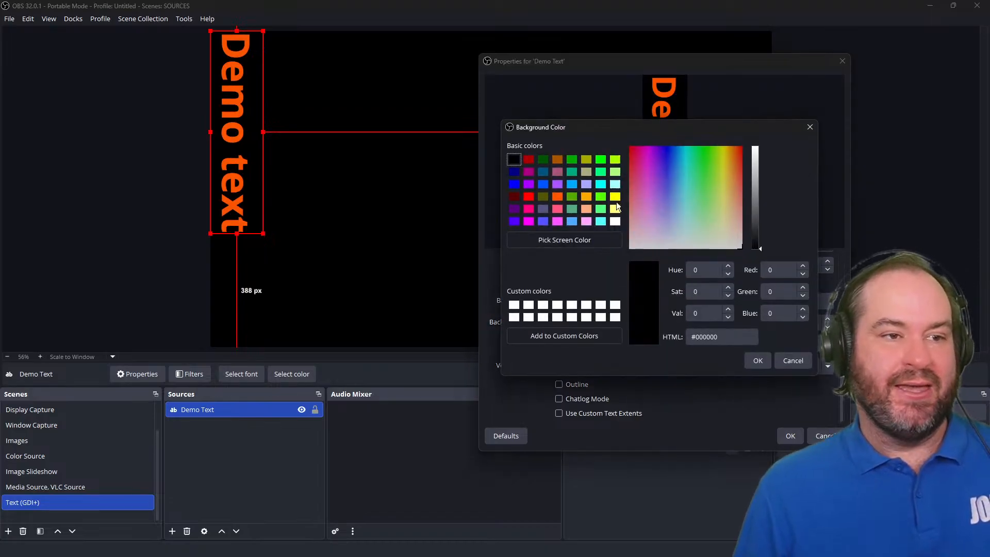
left_click(616, 221)
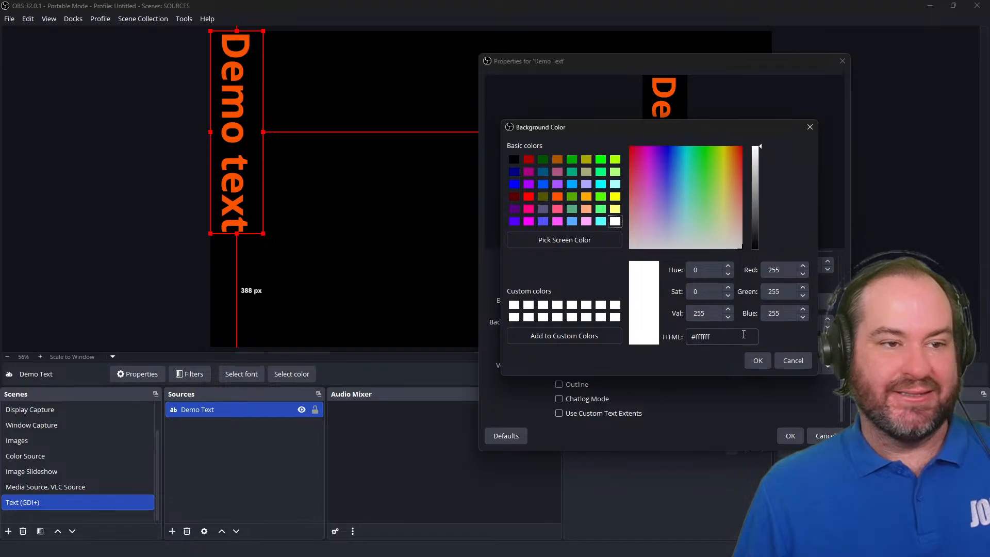
left_click(759, 359)
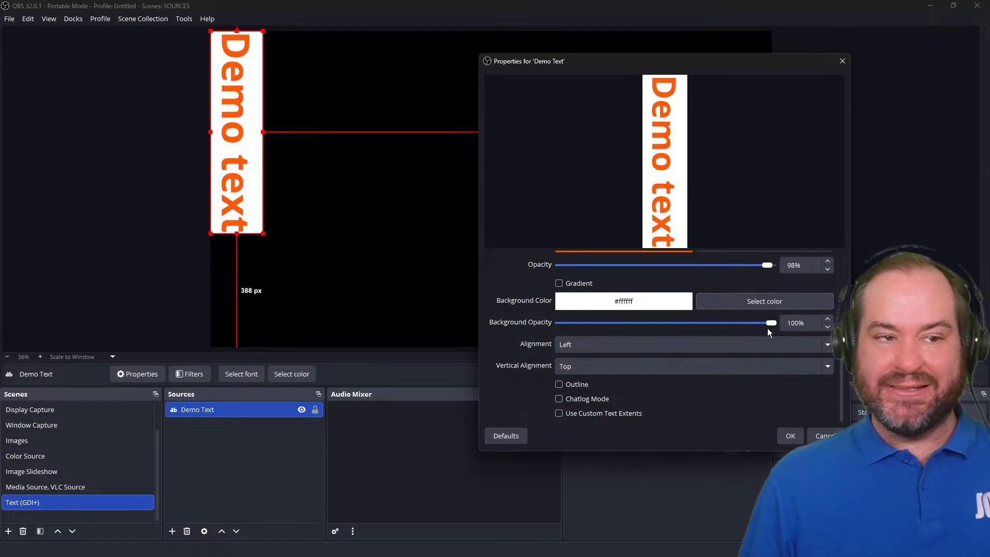
Set the background opacity back to 0% and turn off vertical text.
left_click_drag(770, 327, 542, 323)
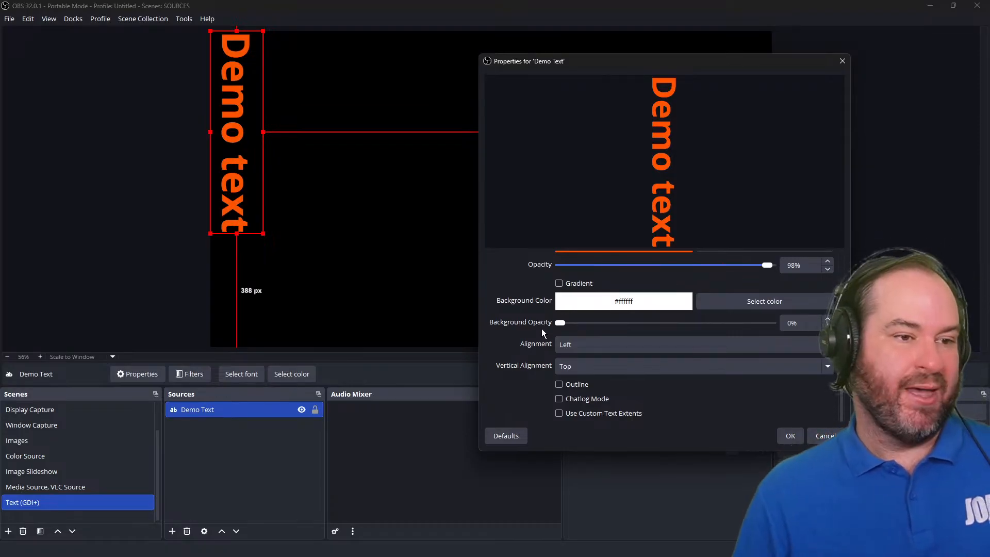
scroll(650, 288, "up", 1)
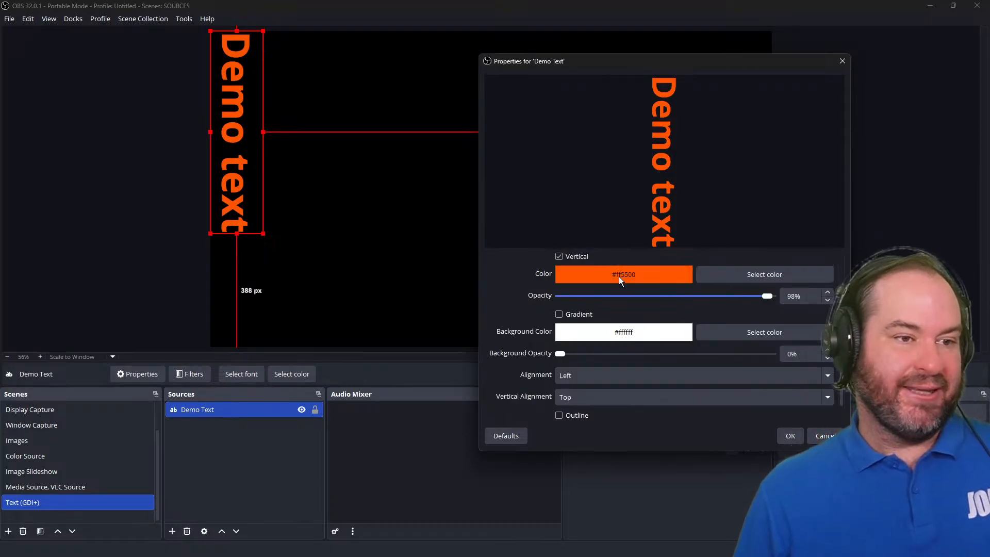
left_click(587, 257)
Set the text alignment to Center.
scroll(533, 358, "down", 1)
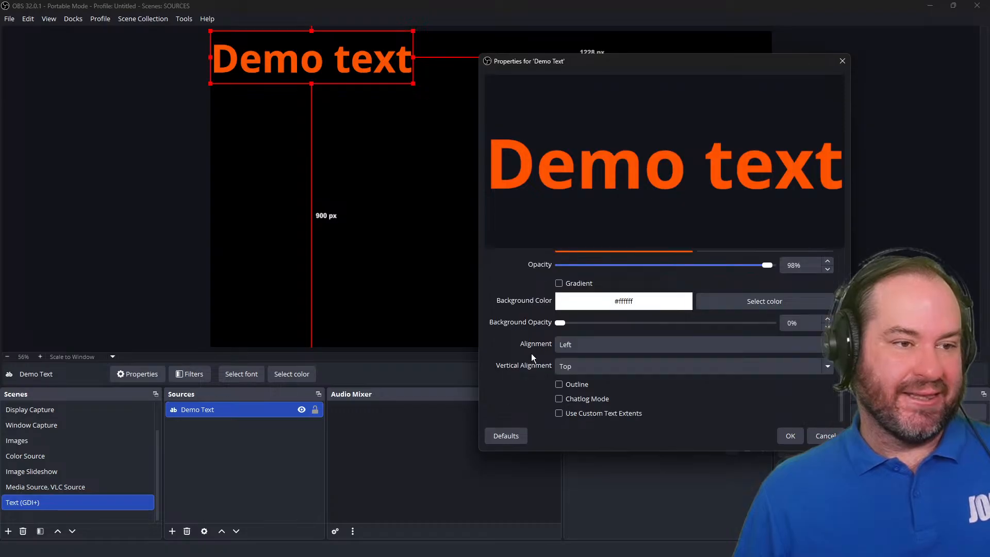
left_click(723, 346)
left_click(722, 383)
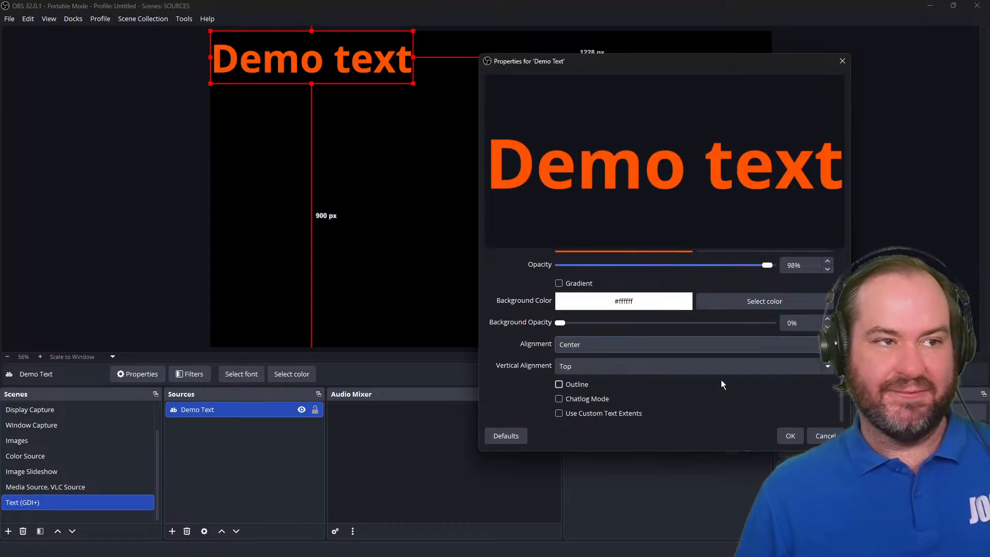
Try the Right and Left text alignments, then return the alignment to Center.
left_click(719, 345)
left_click(722, 392)
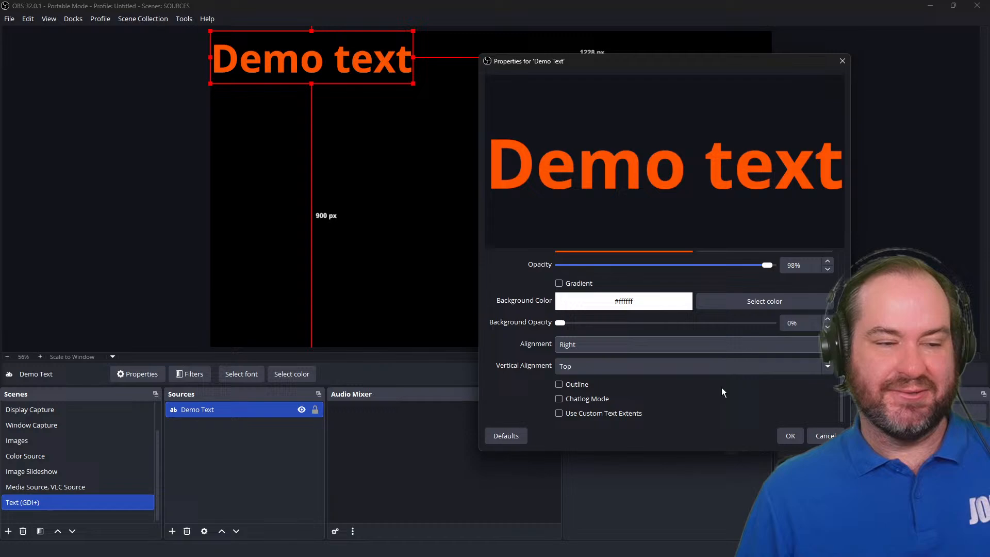
left_click(723, 346)
left_click(723, 359)
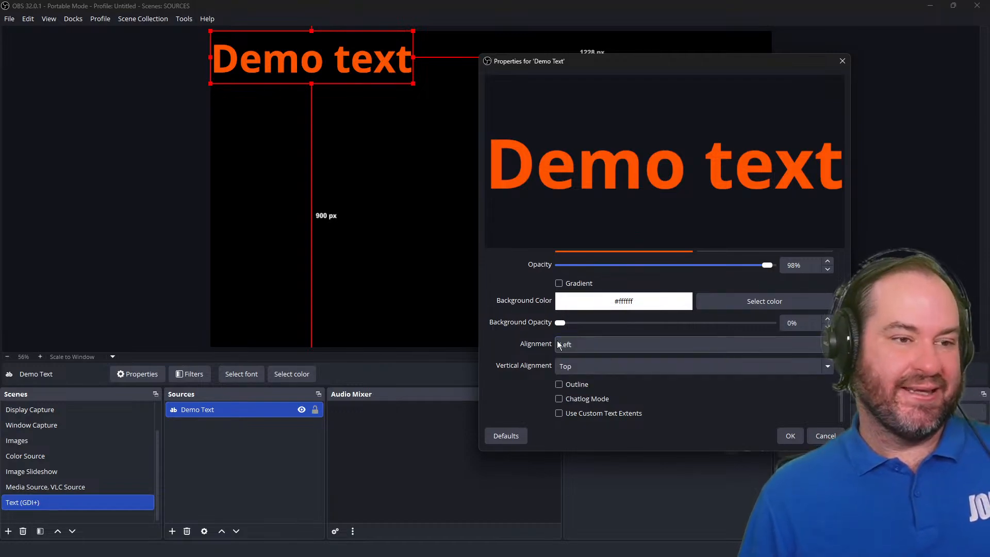
left_click(722, 344)
left_click(722, 377)
Add a second line reading "Here is the second line" to the text.
scroll(698, 310, "up", 3)
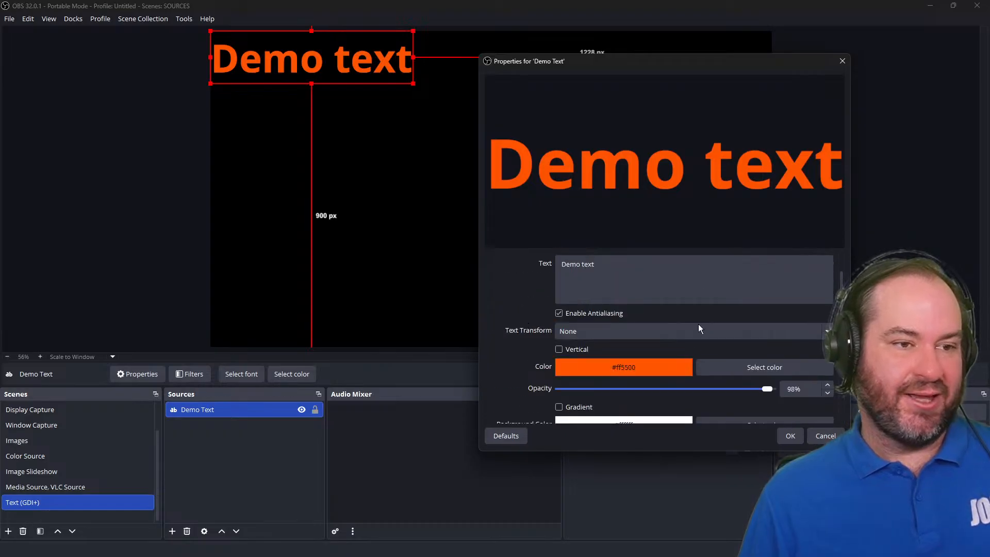
left_click(698, 269)
key("Return")
type("Her")
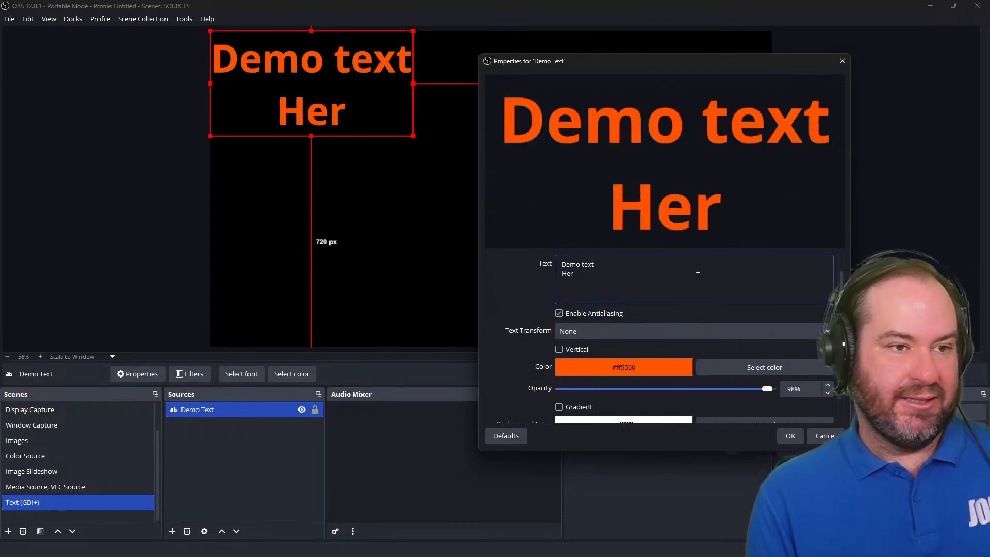
type("e is the second line")
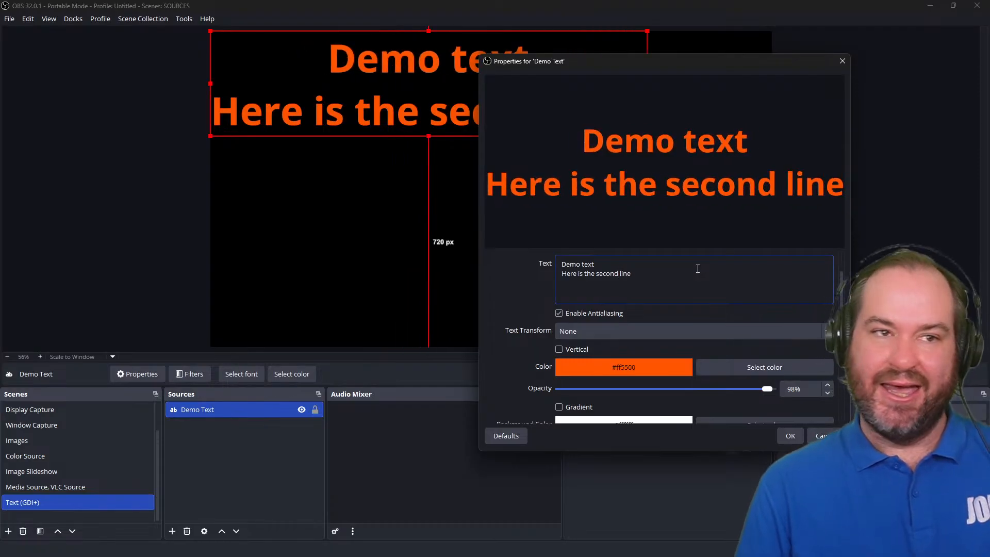
Try the Center and Bottom vertical alignments, then return the vertical alignment to Top.
scroll(618, 348, "down", 4)
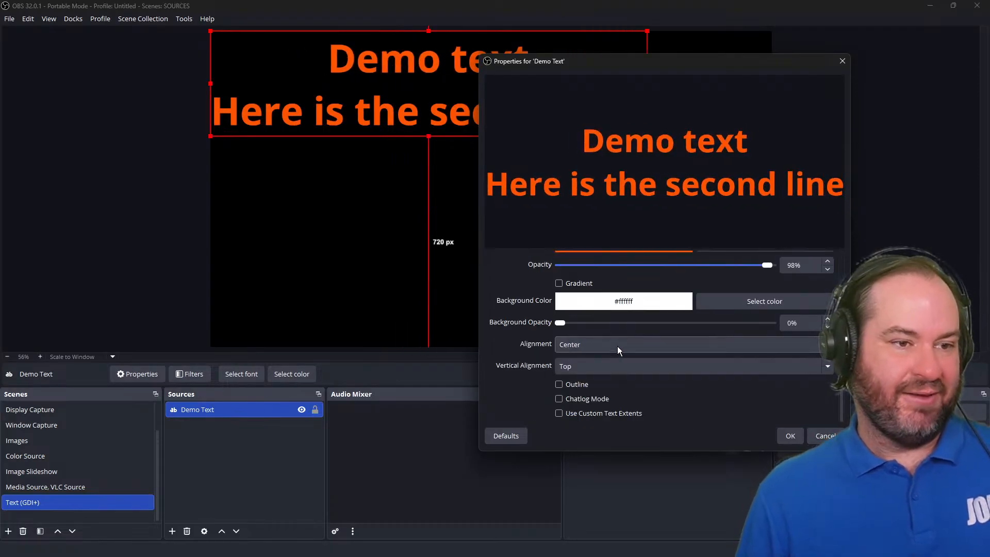
left_click(658, 366)
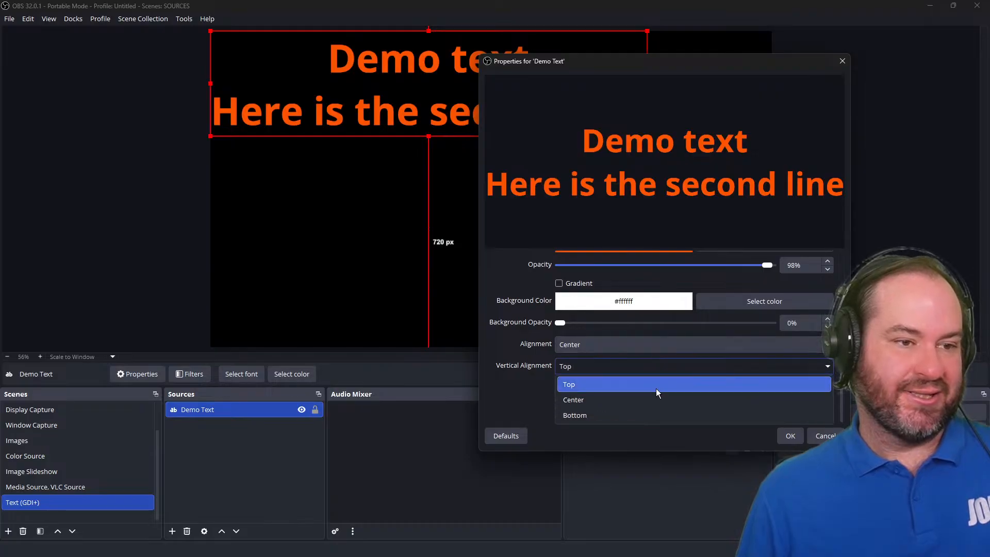
left_click(654, 403)
left_click(654, 369)
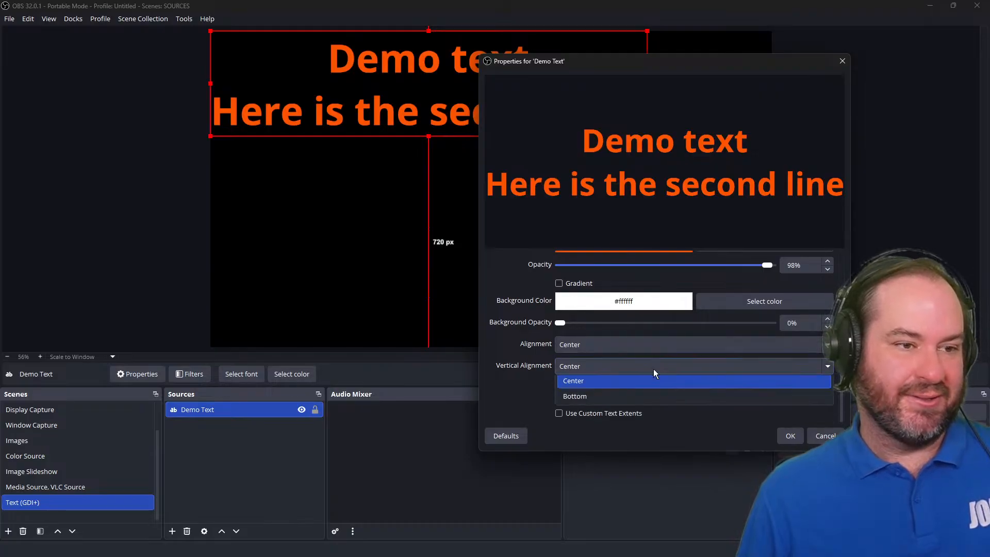
left_click(654, 413)
left_click(654, 372)
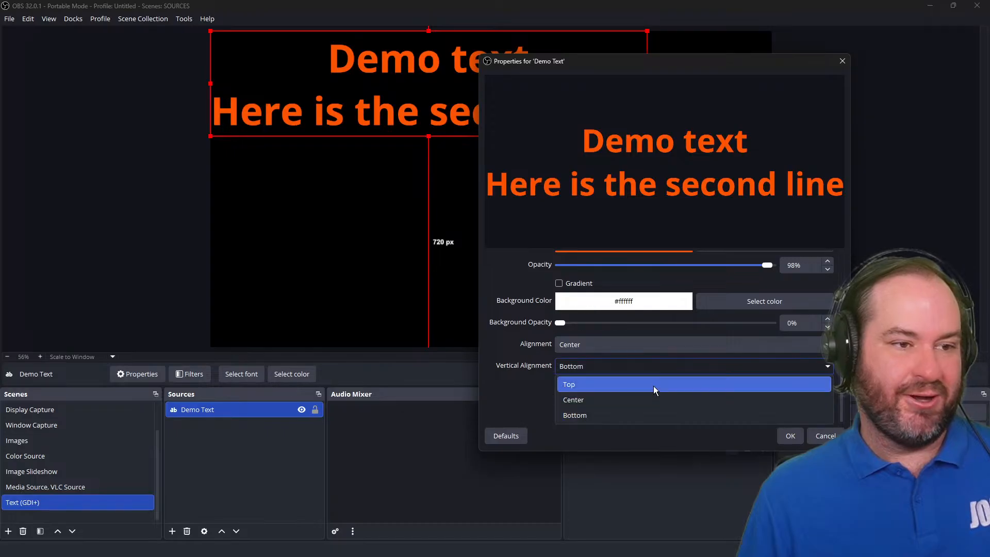
left_click(654, 386)
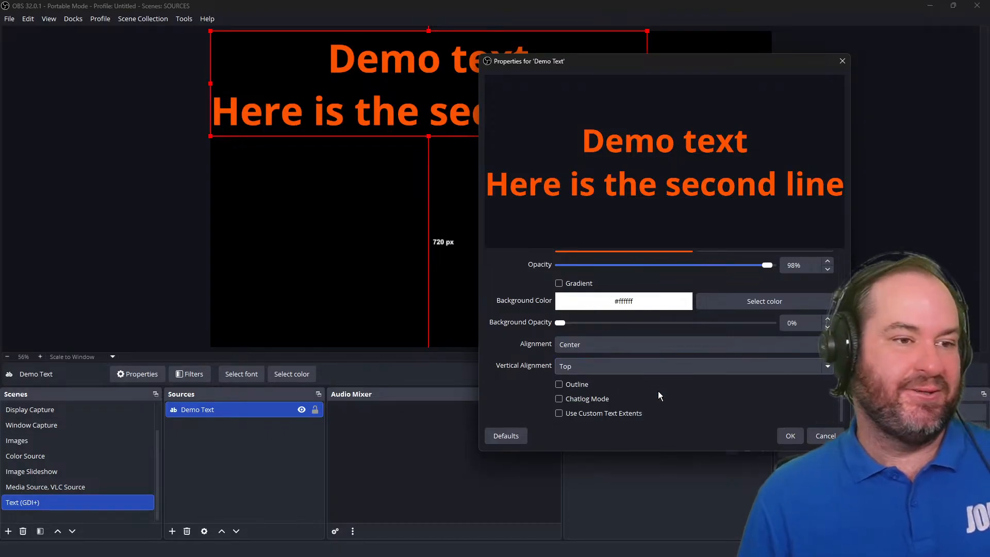
Delete the second line so the text reads only "Demo text".
scroll(570, 357, "up", 4)
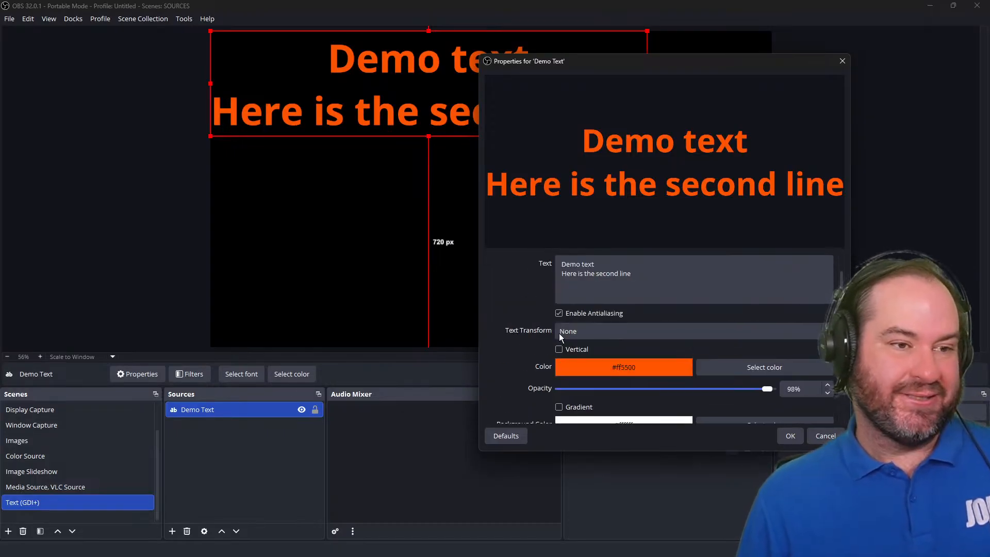
left_click(625, 271)
key("ctrl+a")
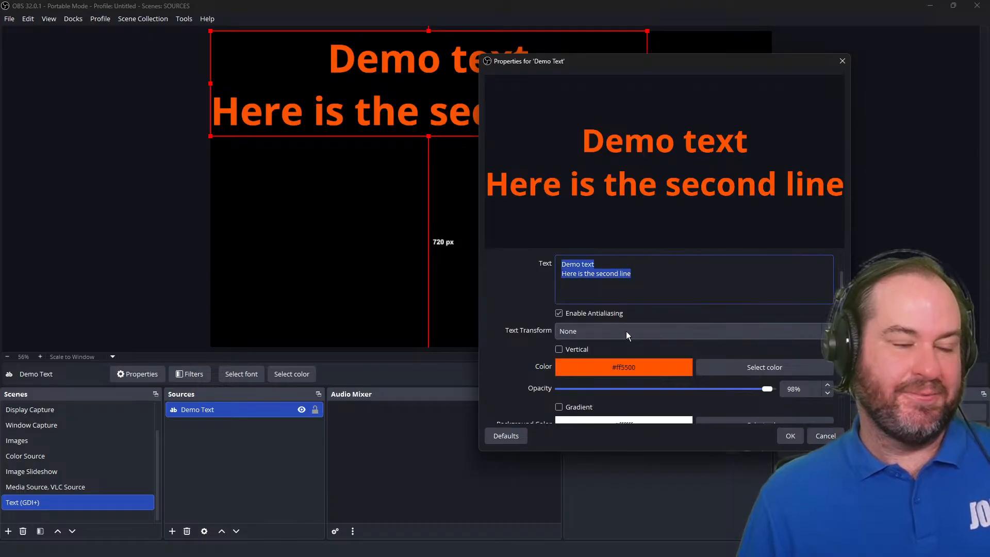
key("shift+Up")
key("Down")
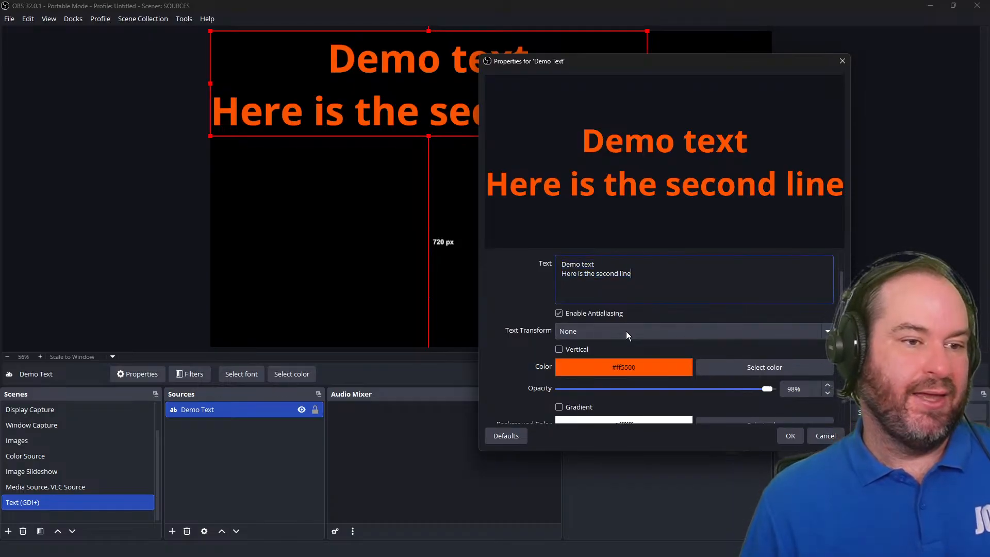
key("shift+Home")
key("BackSpace")
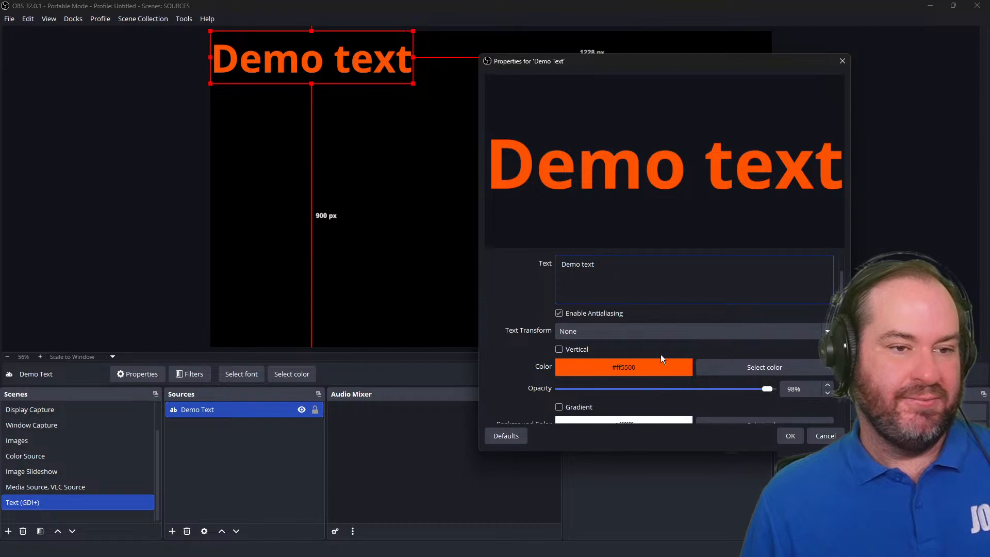
Enable the text outline and set the outline color to orange #ff5500.
scroll(655, 361, "down", 3)
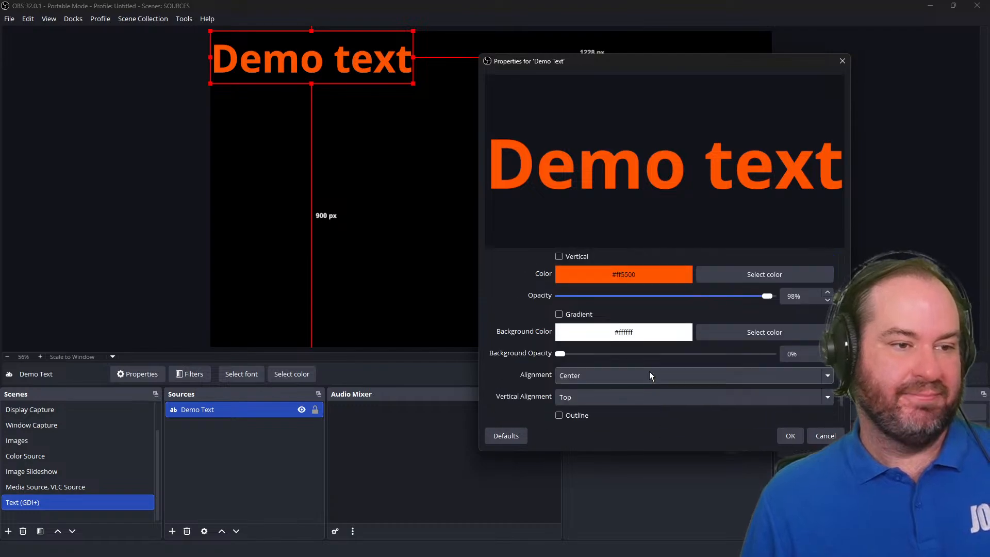
left_click(577, 416)
scroll(577, 416, "down", 2)
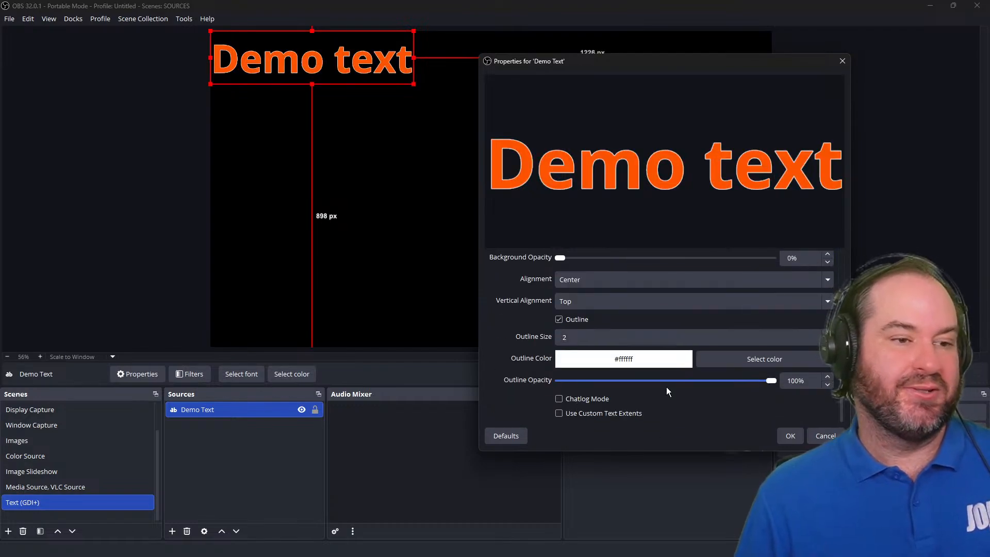
left_click(806, 357)
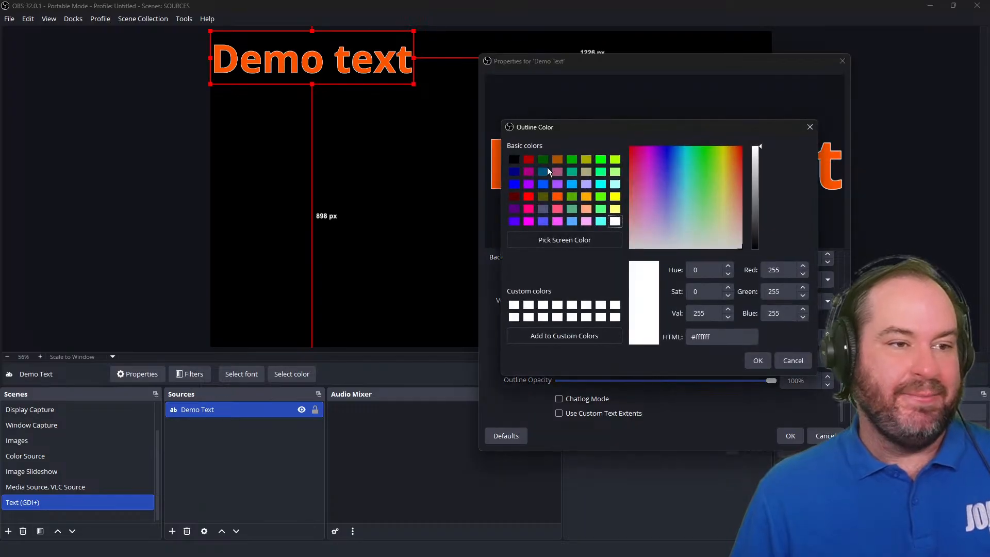
left_click(560, 200)
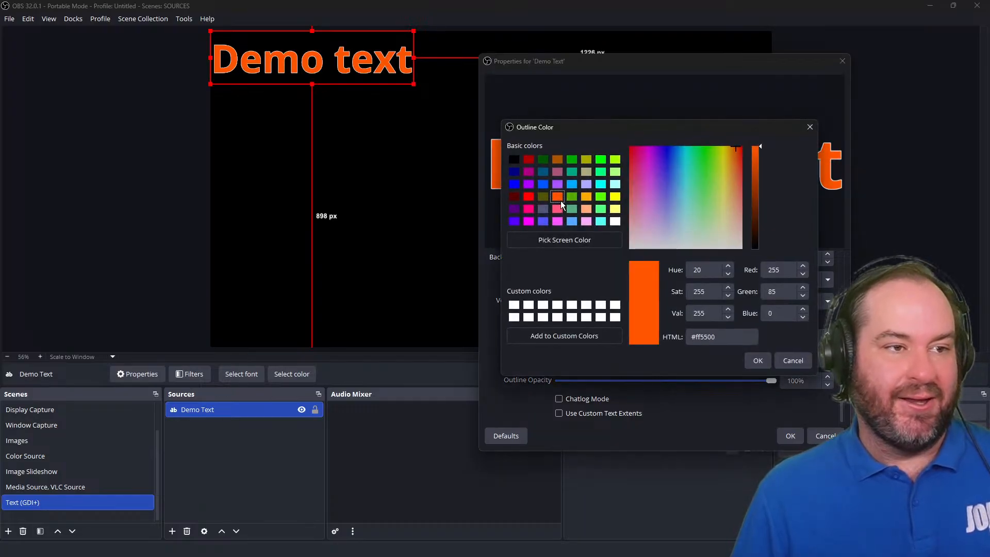
left_click(763, 363)
Set the text opacity to 0% so only the outline shows, and confirm the properties.
scroll(550, 312, "up", 3)
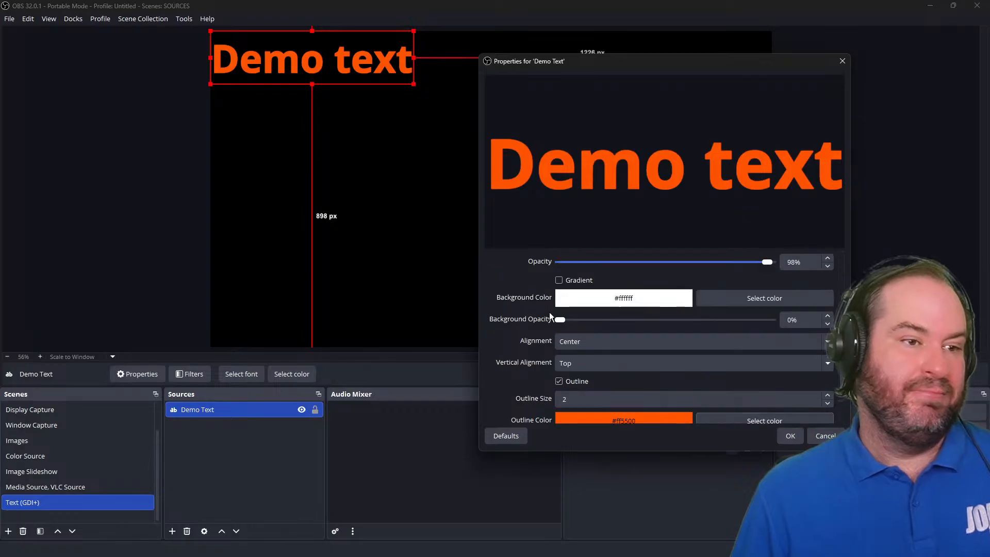
scroll(653, 328, "up", 2)
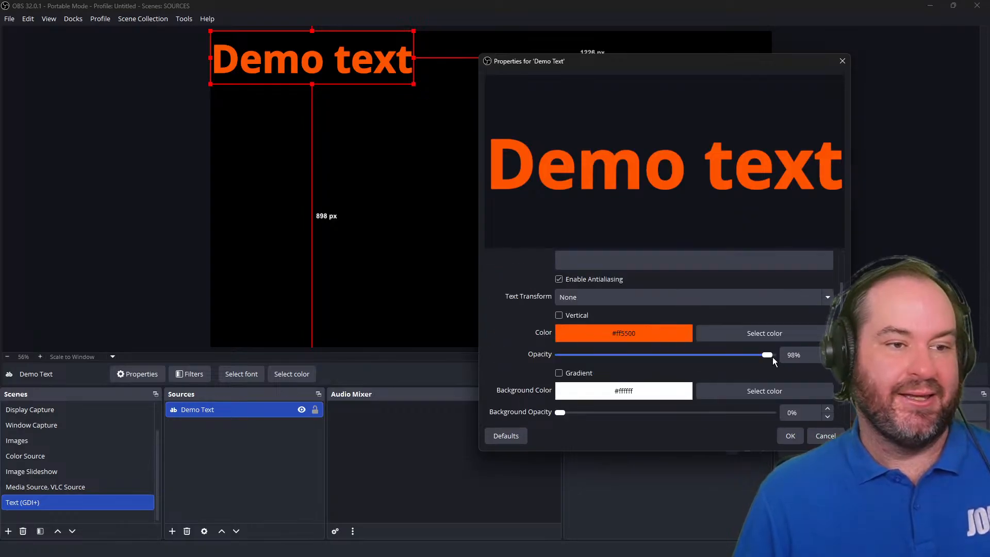
left_click_drag(767, 356, 542, 354)
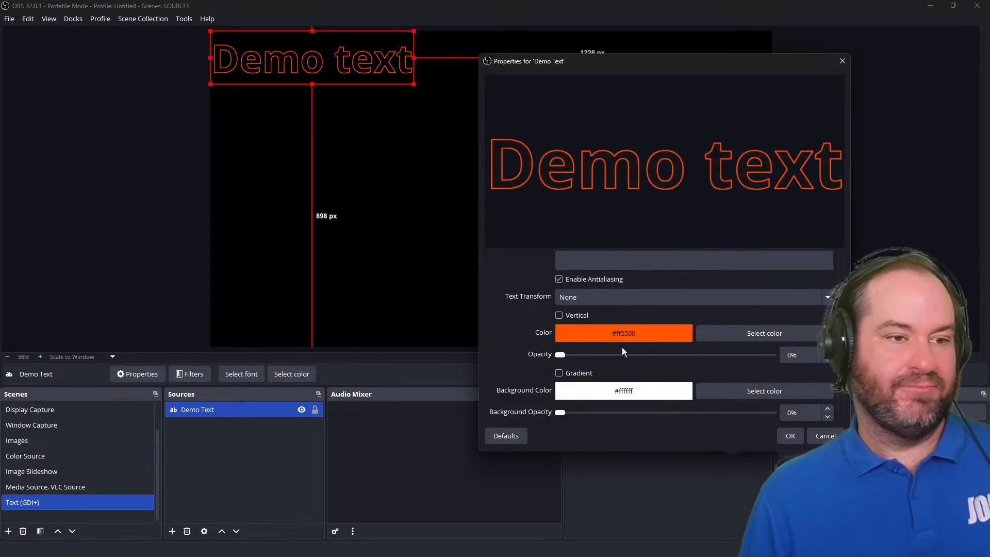
scroll(707, 382, "down", 2)
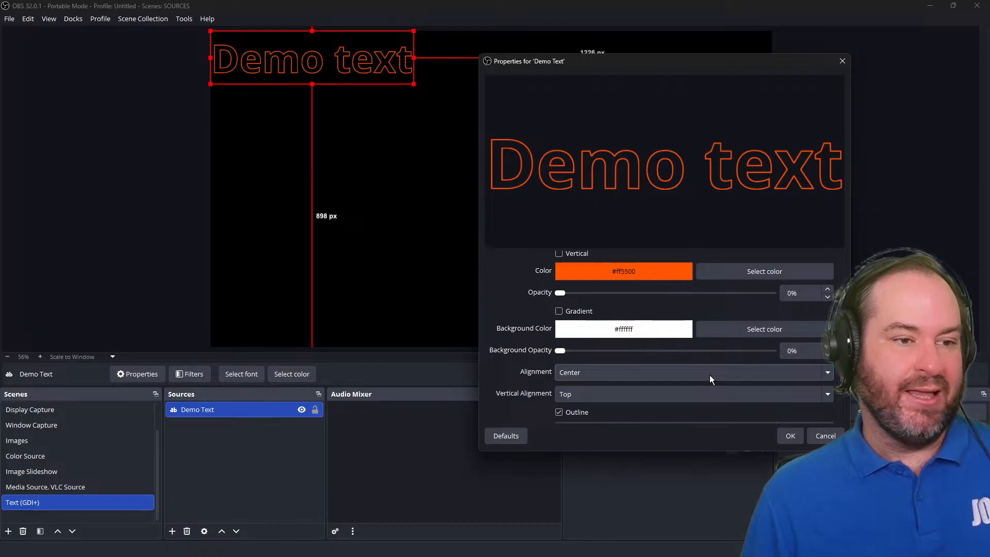
scroll(738, 405, "down", 1)
left_click(791, 437)
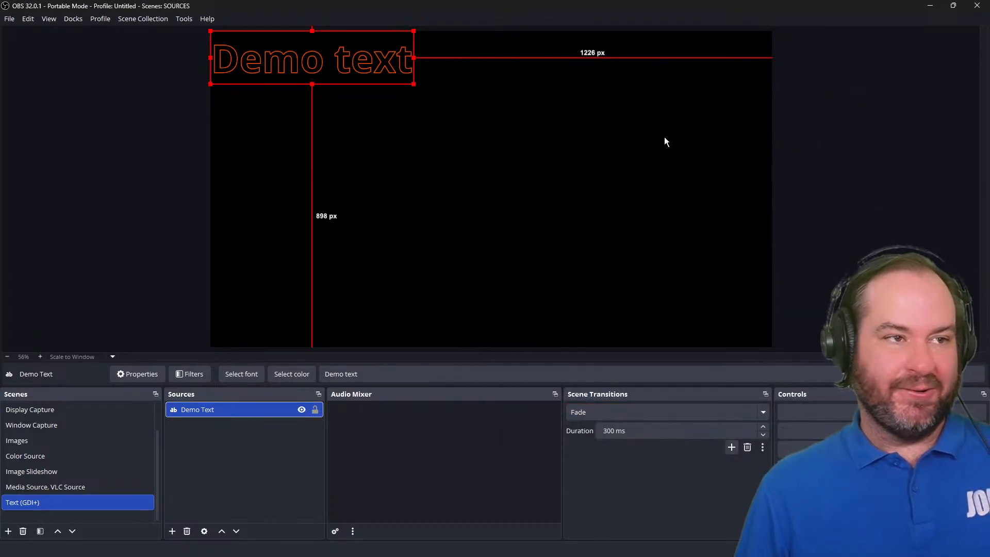
Scale up the Demo Text source in the canvas by enlarging it from its corner.
left_click(416, 88)
left_click(408, 78)
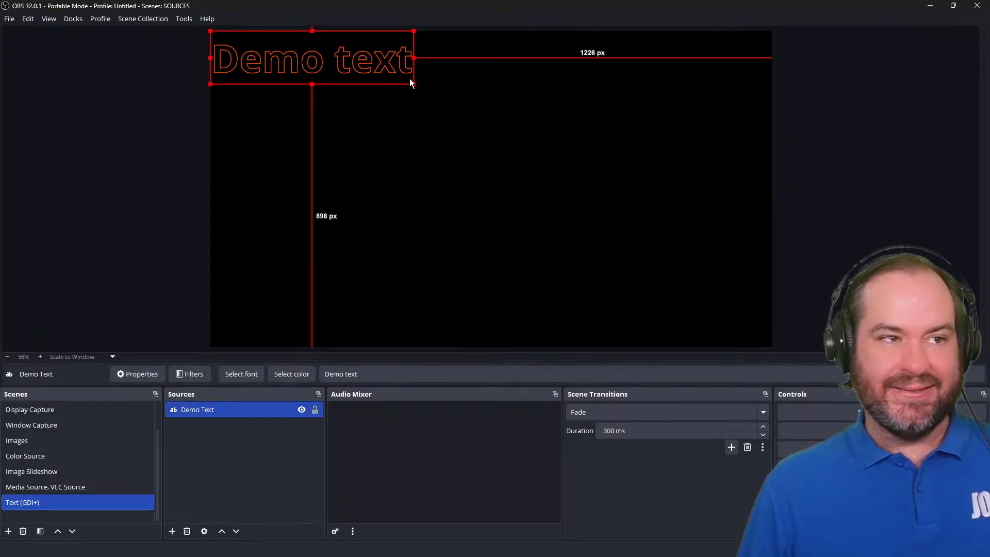
left_click_drag(413, 83, 546, 166)
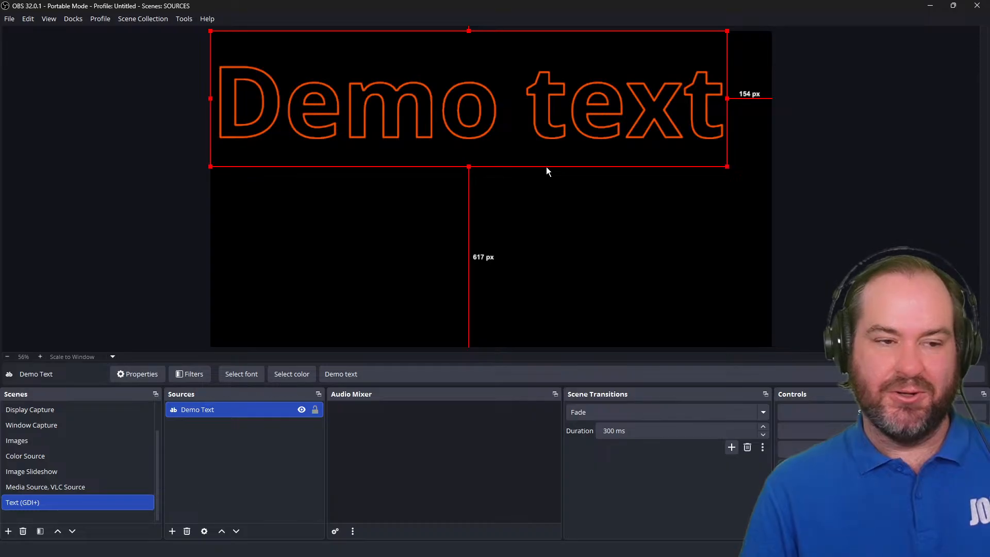
In the Media Source, VLC Source scene, add a video file to the VLC Video Source playlist and move it up one place.
scroll(39, 478, "up", 2)
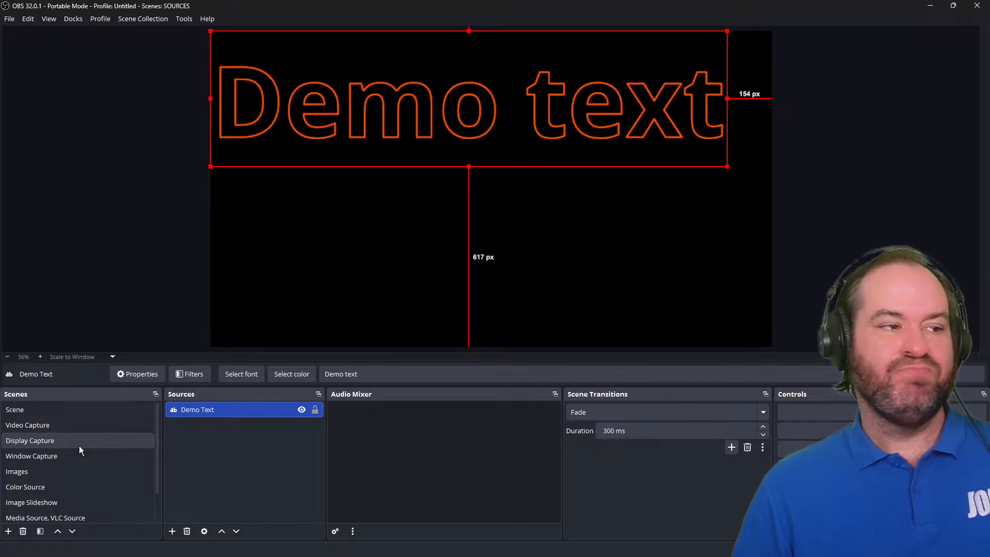
scroll(79, 446, "down", 1)
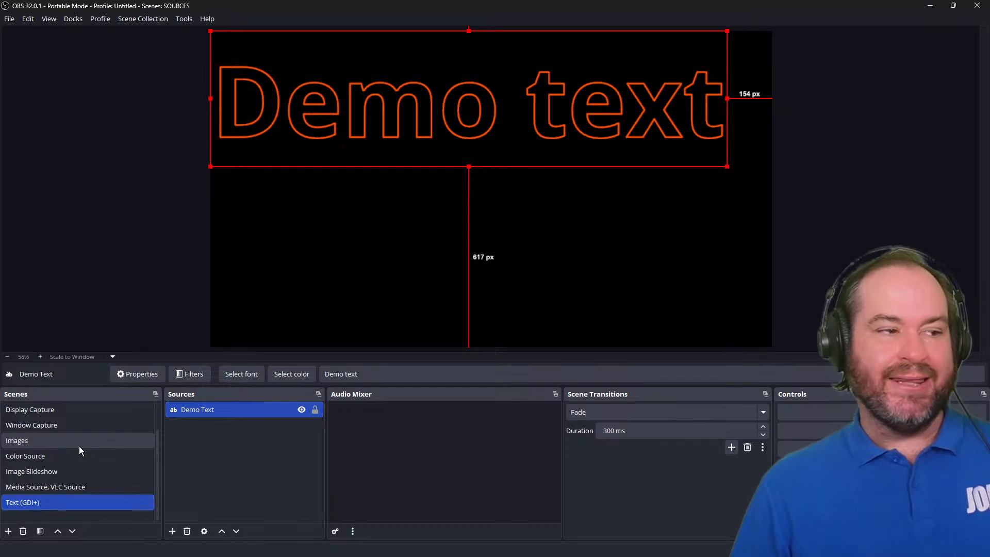
left_click(99, 487)
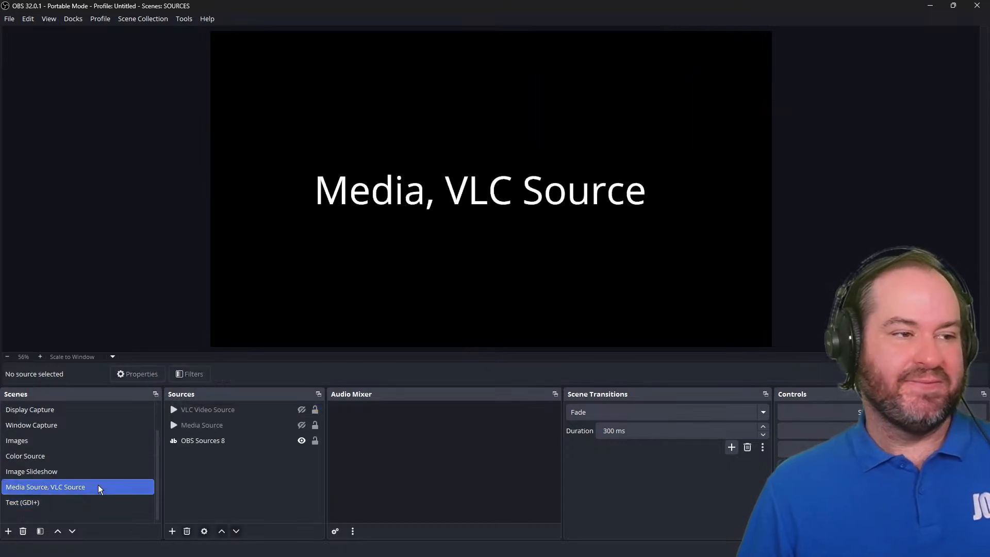
left_click(267, 409)
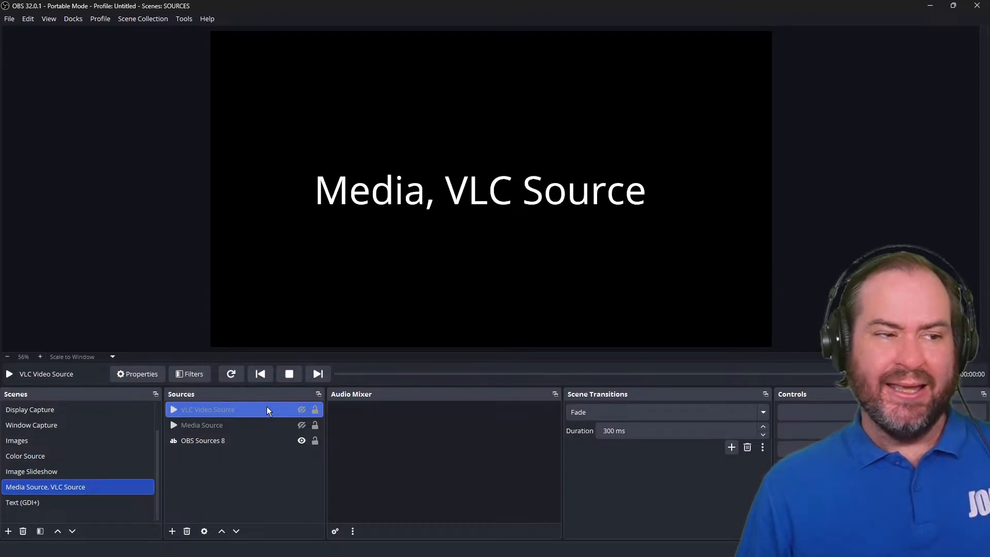
double_click(267, 406)
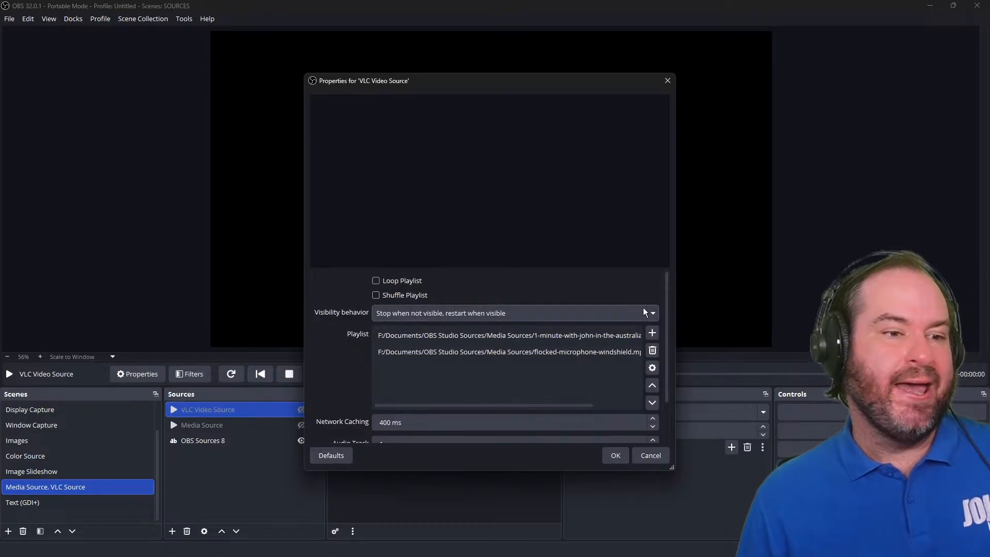
left_click(653, 330)
left_click(660, 344)
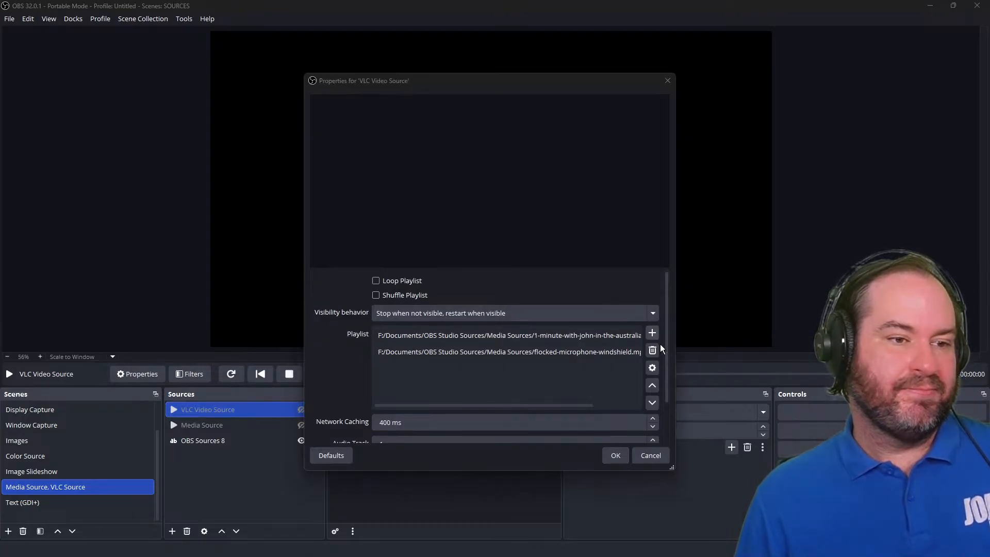
left_click_drag(580, 100, 712, 172)
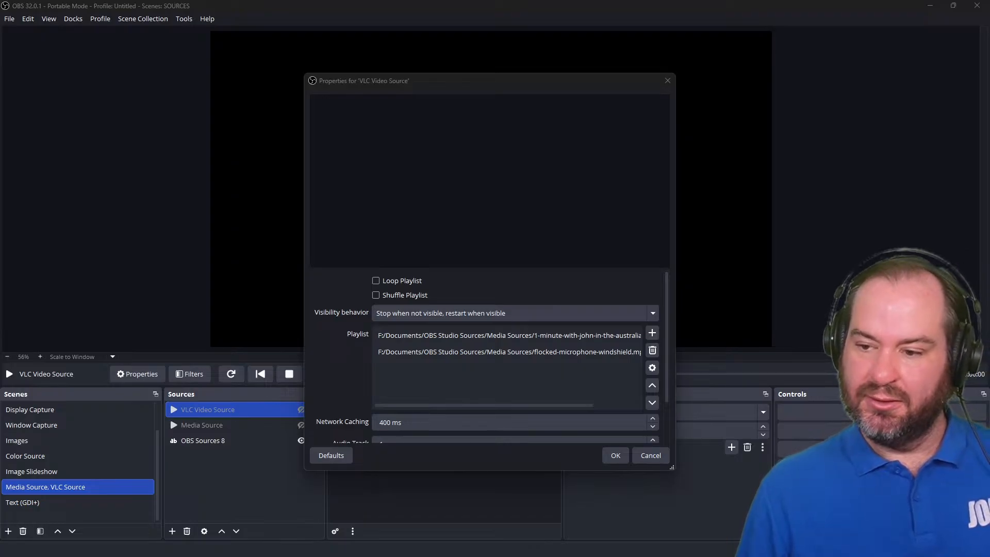
key("Return")
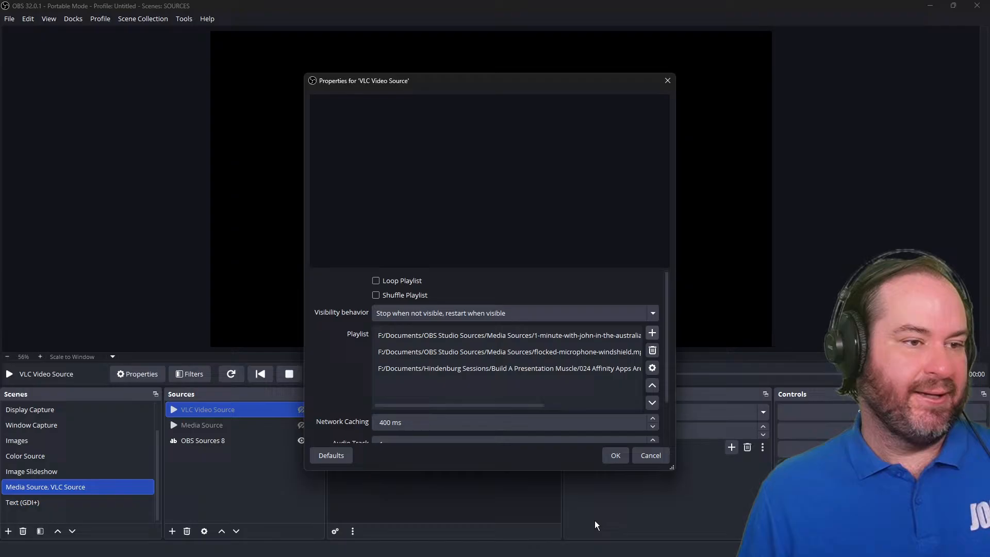
left_click(522, 364)
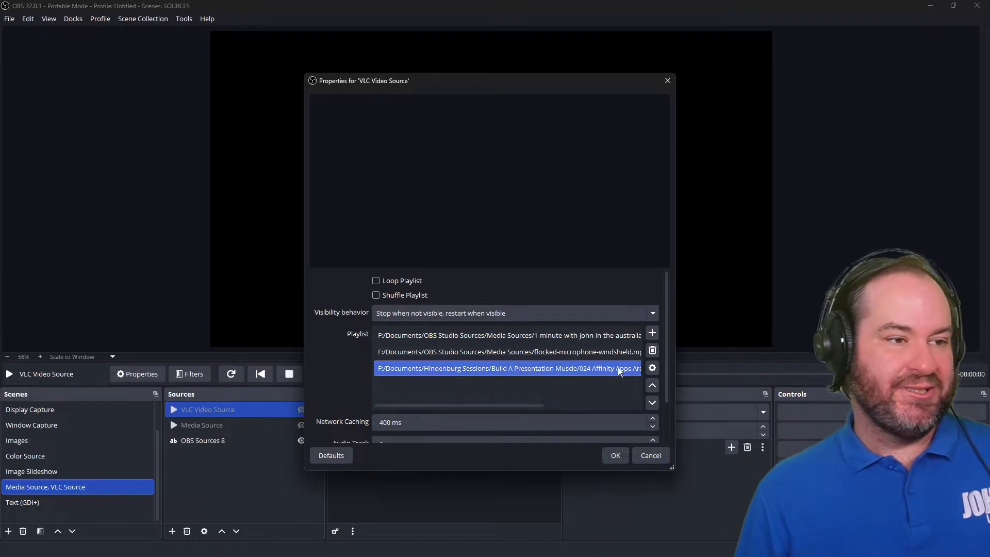
left_click(651, 387)
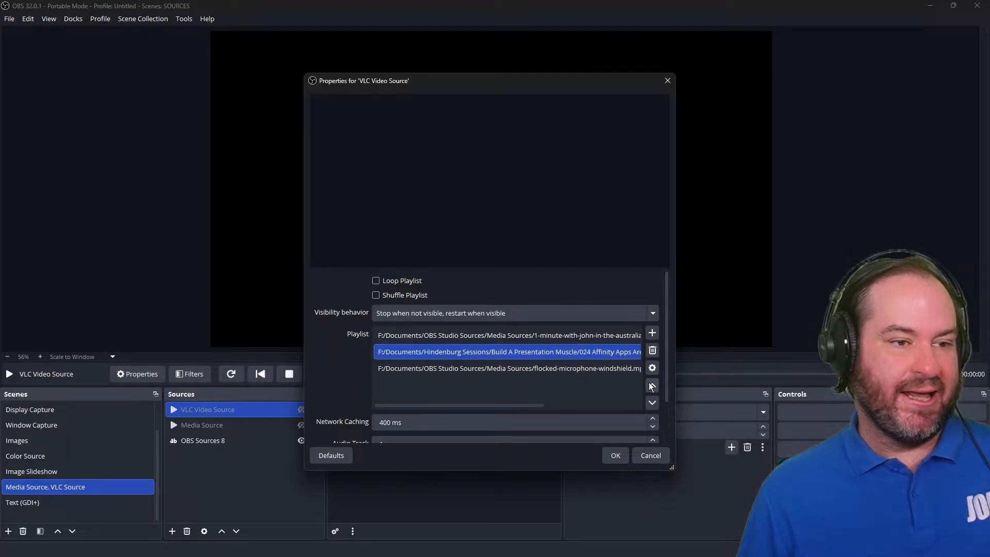
Move the added video to the top of the VLC playlist, confirm the properties, and make the VLC Video Source visible.
left_click(652, 386)
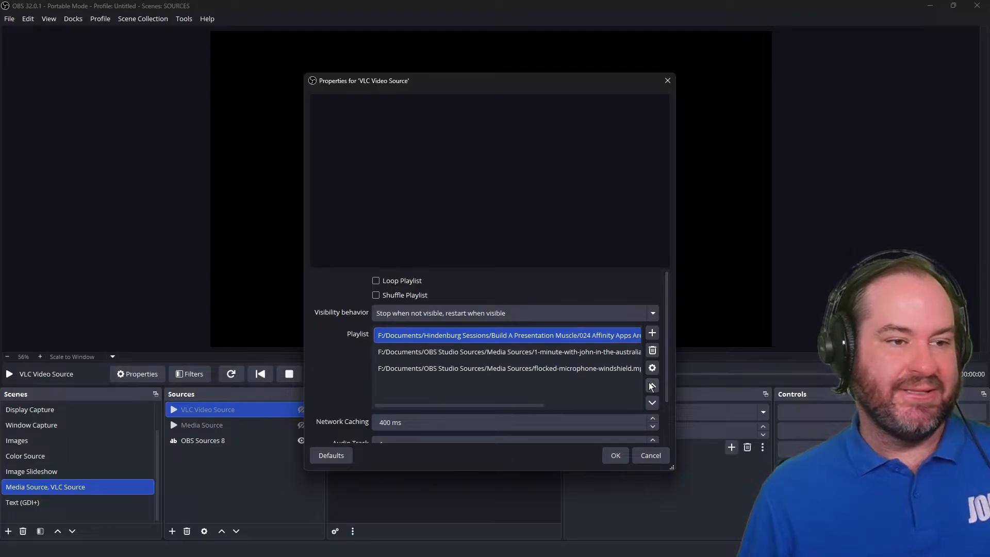
left_click(614, 456)
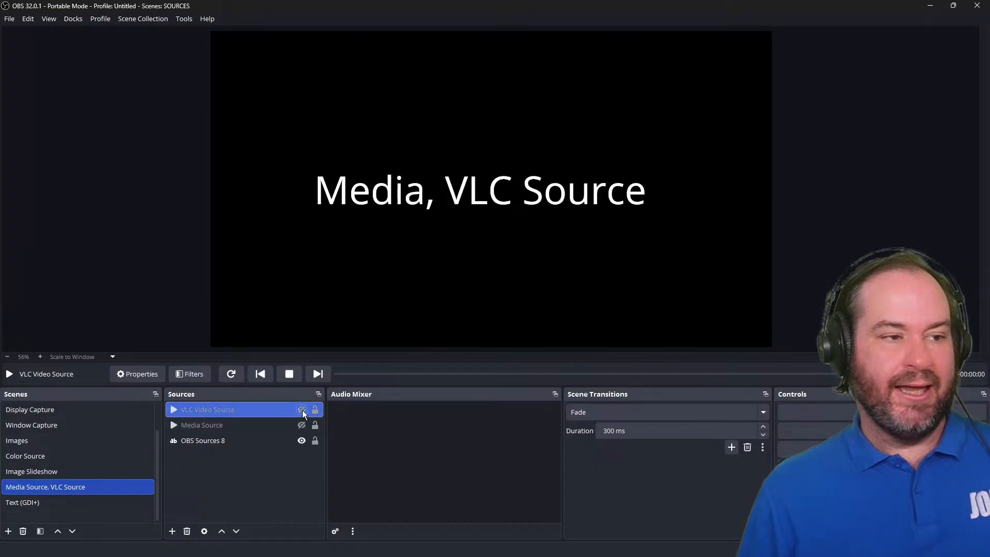
left_click(302, 410)
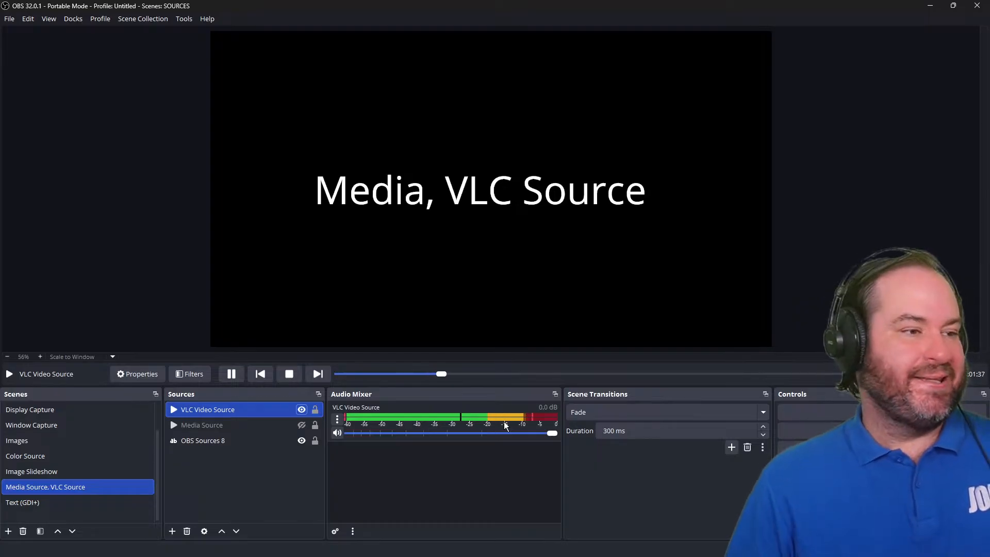
Switch to the Scene scene and browse the list of available source types, including the Deprecated submenu, without adding one.
scroll(65, 418, "up", 1)
left_click(78, 403)
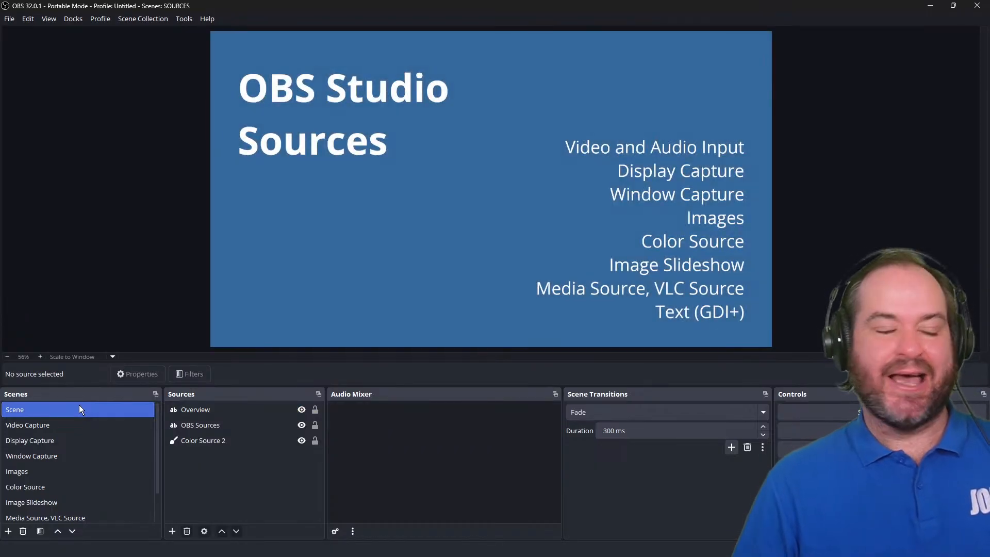
left_click(173, 532)
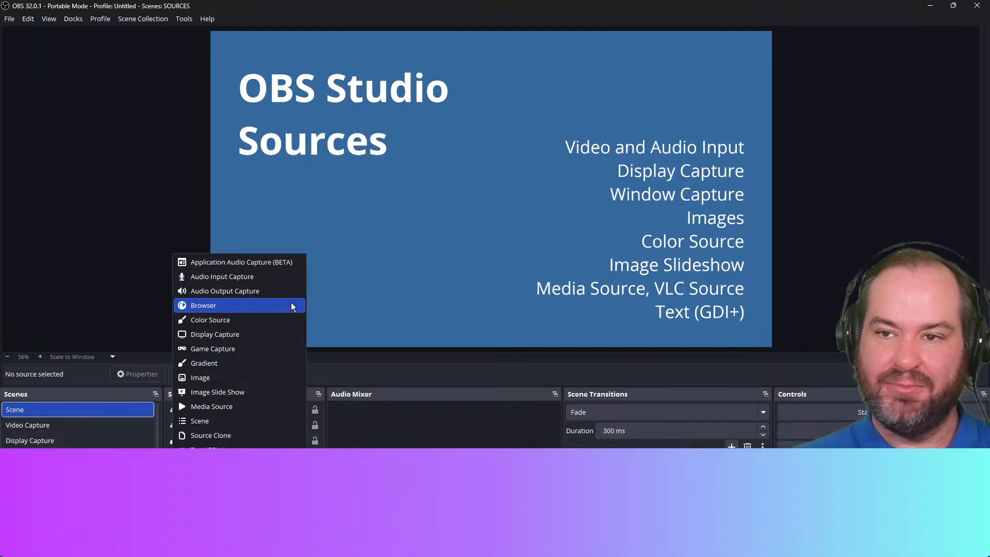
key("Escape")
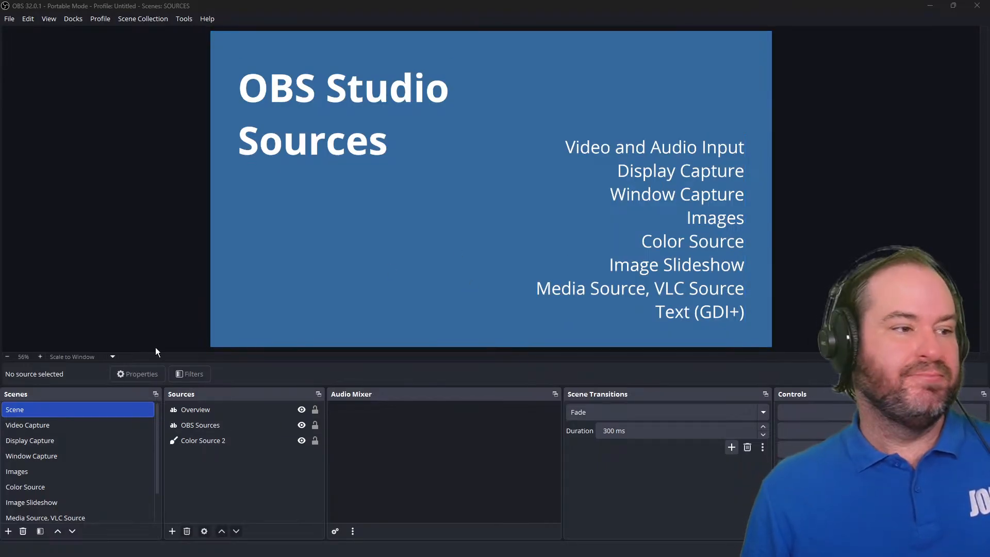
left_click(172, 532)
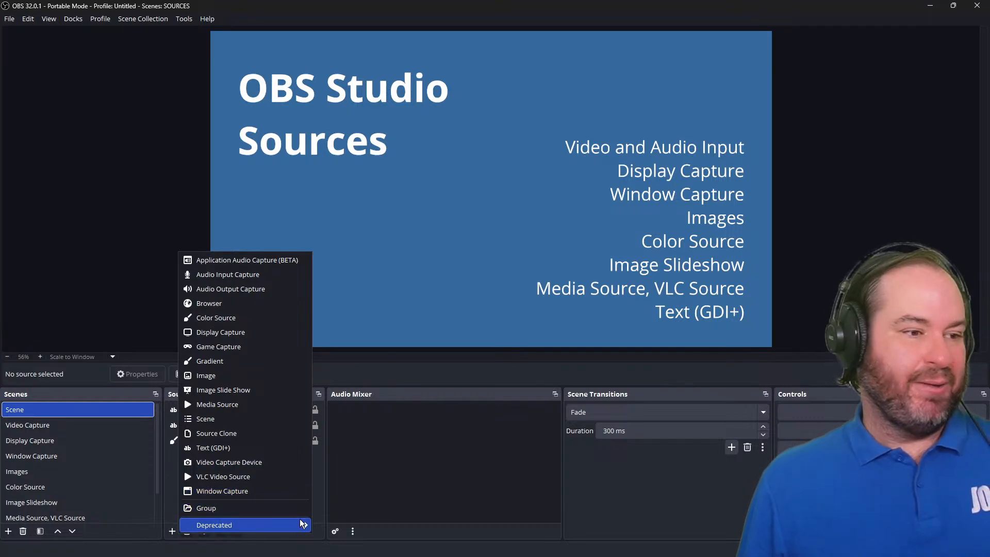
mouse_move(303, 524)
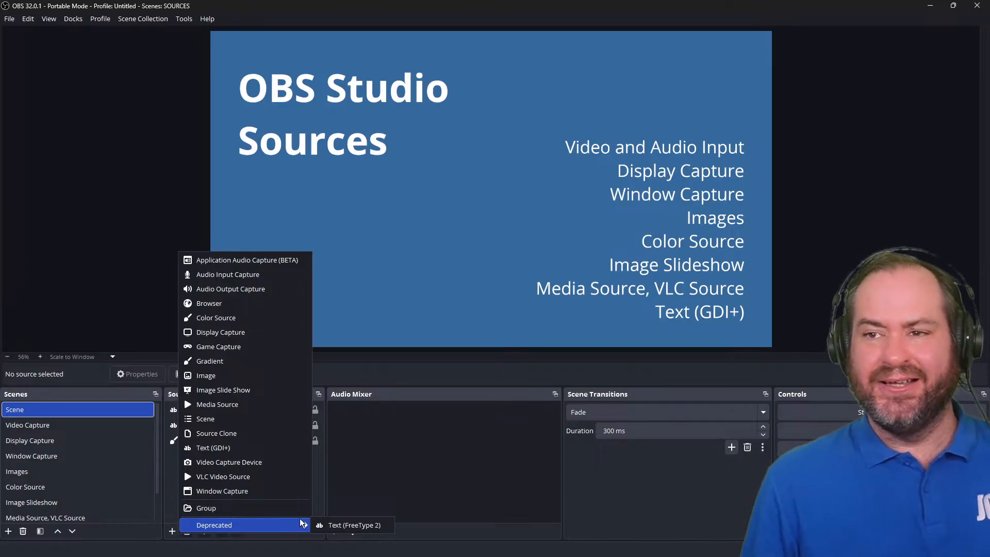
left_click(512, 471)
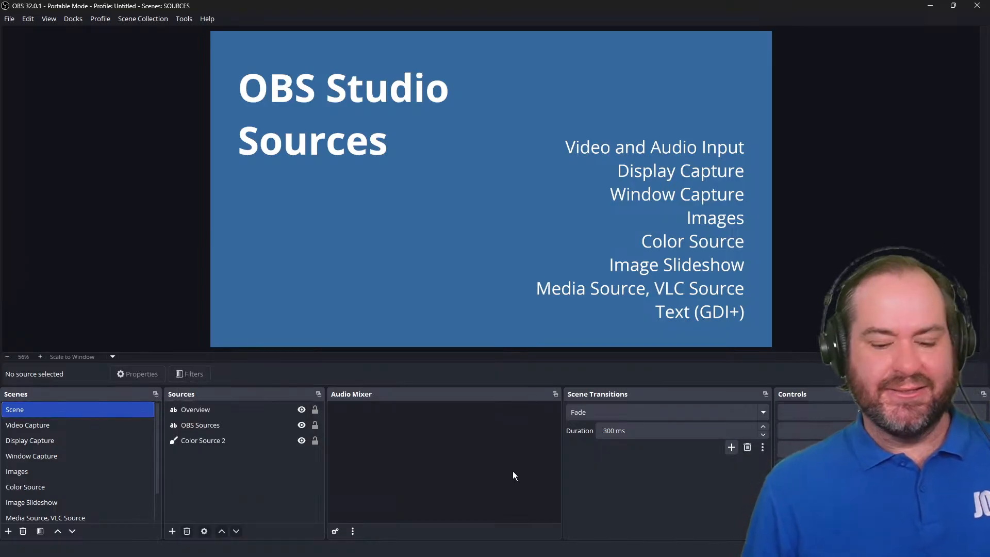